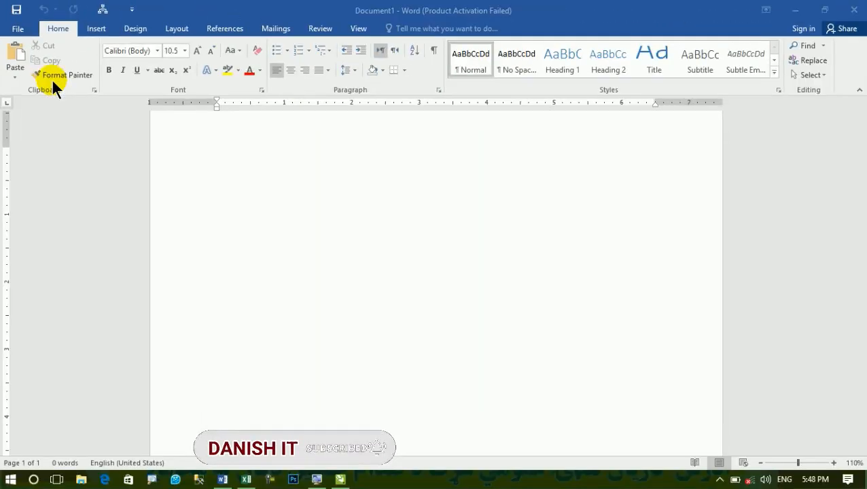
Step: Generate a one-paragraph sample text with =rand(1) at the top of the page and repeat it once below
click(238, 174)
text(=rand(1))
key(Return)
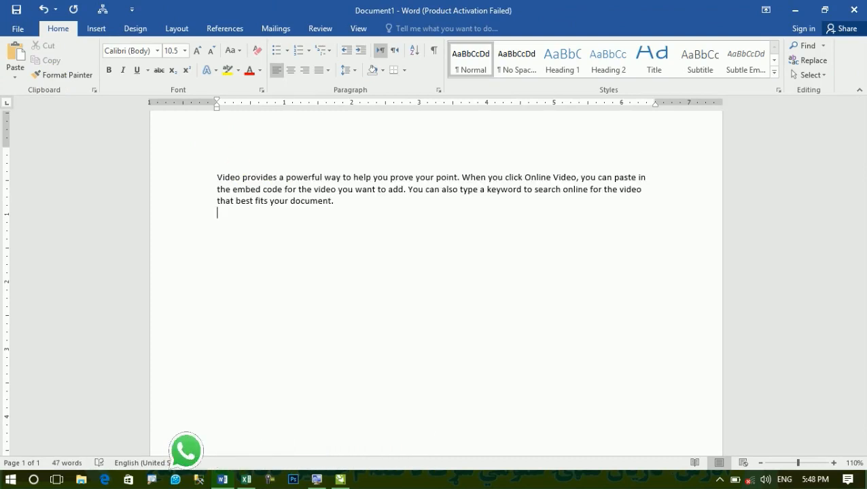
key(F4)
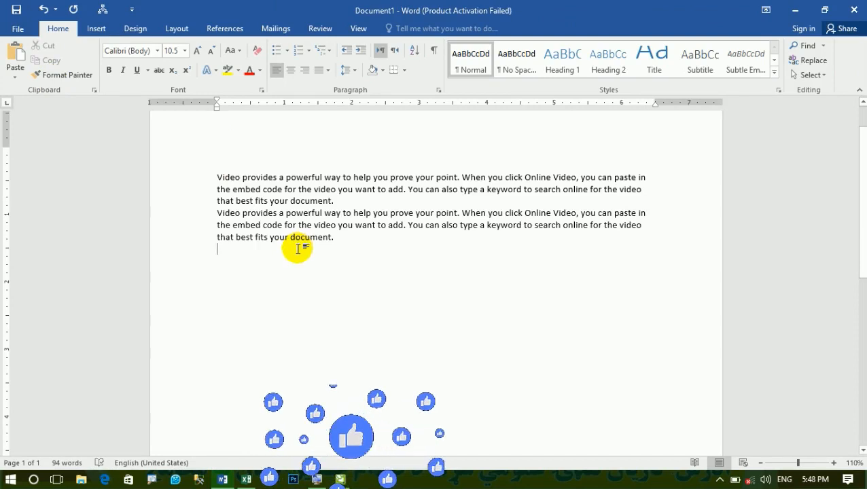
Step: Leave several blank lines below the sample text and generate two more sample paragraphs with =rand(2)
key(Return)
key(Return)
key(Return)
key(Return)
key(Return)
key(Return)
text(=ran)
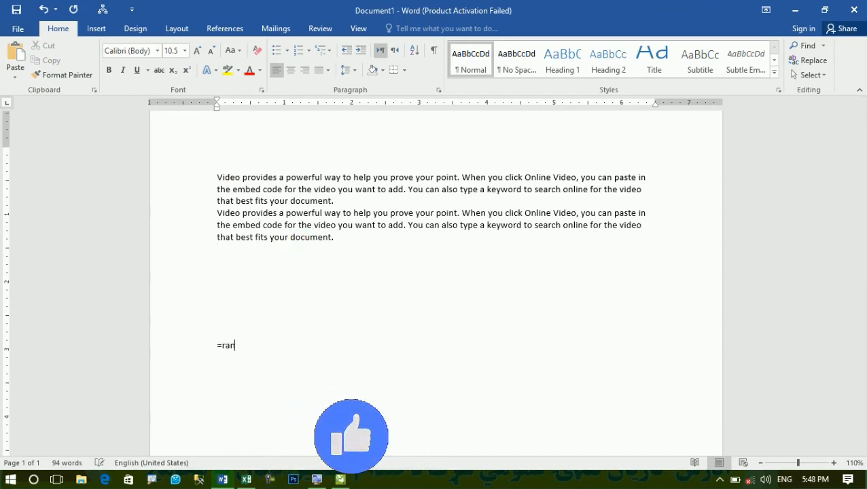
text(d()2)
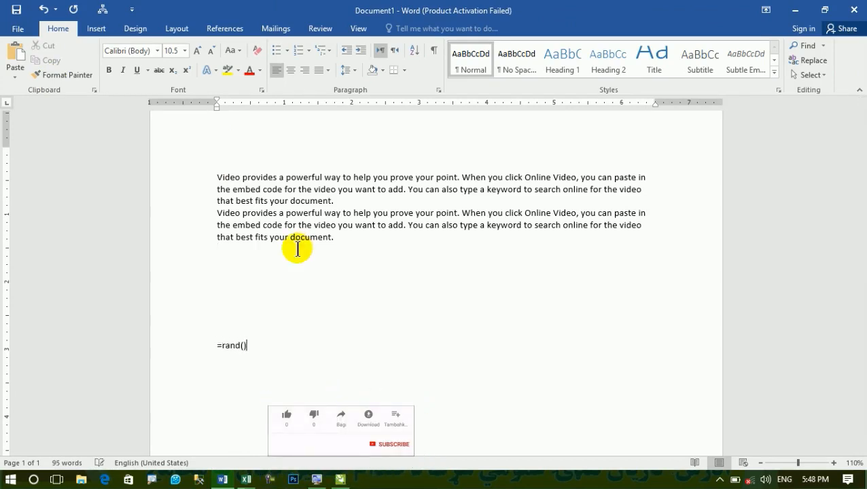
text())
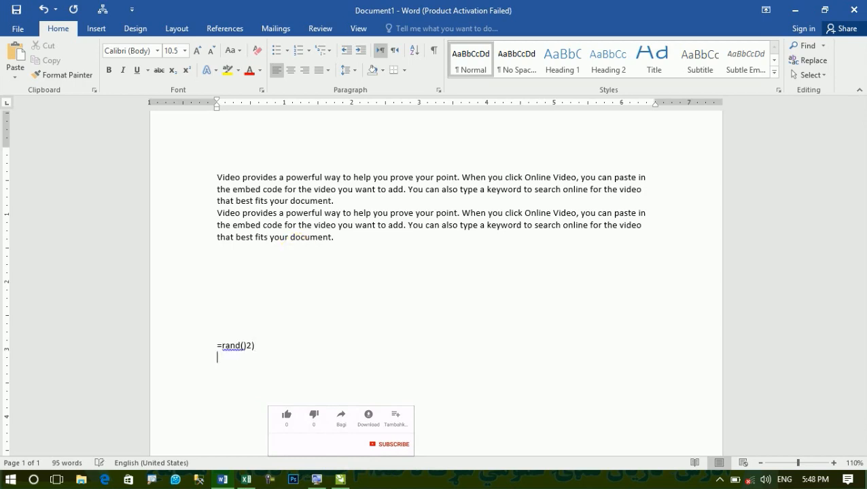
key(BackSpace)
key(BackSpace)
key(BackSpace)
key(BackSpace)
text((2))
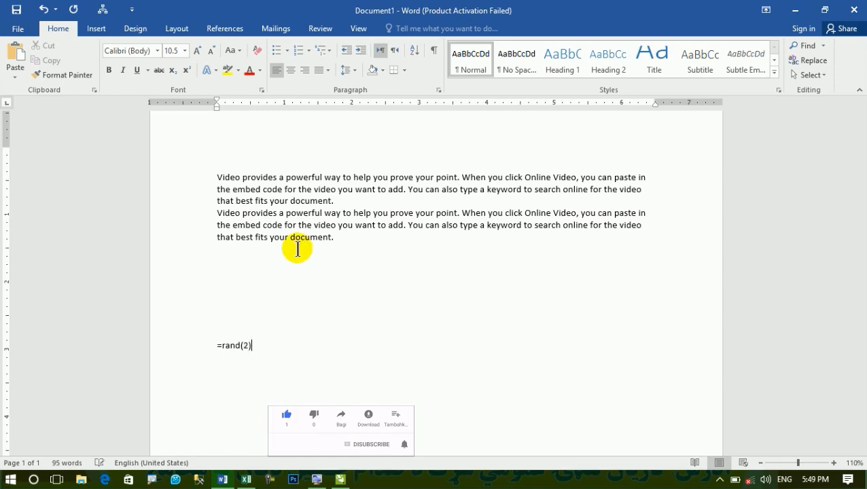
key(Return)
Step: Make the first two sample paragraphs bold and enlarge their font to 12 pt
scroll(475, 299, up, 4)
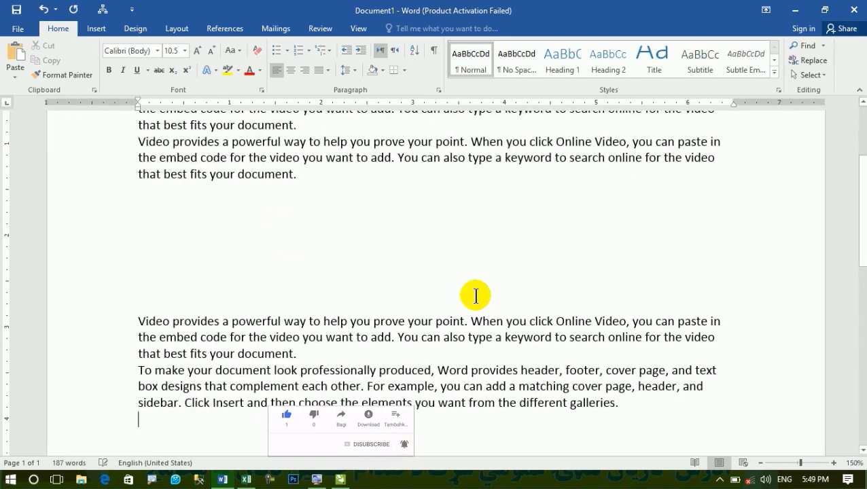
scroll(476, 295, up, 3)
drag(484, 340, 138, 204)
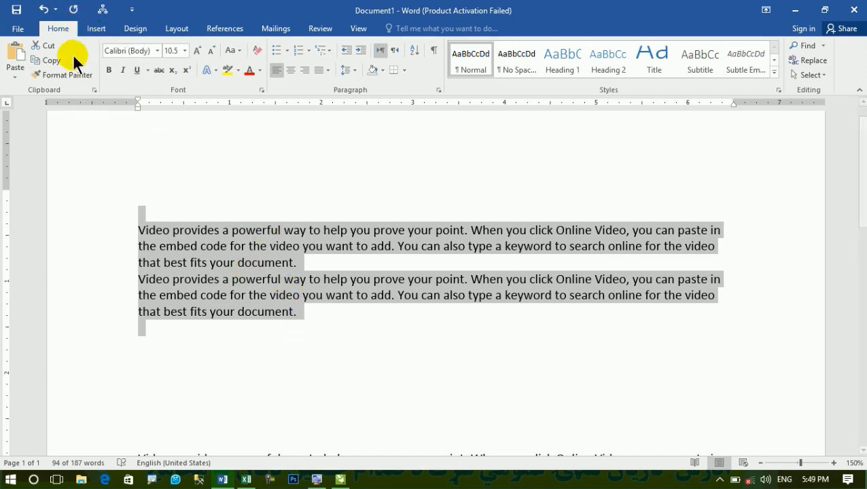
click(180, 262)
drag(335, 345, 148, 226)
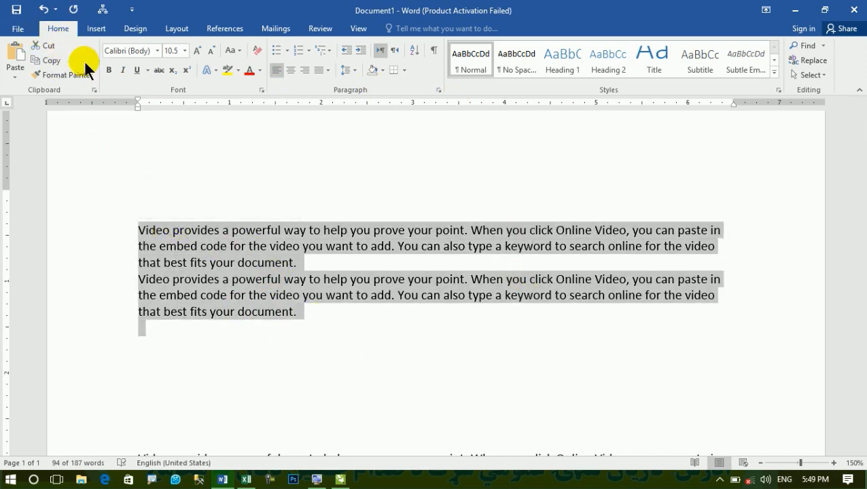
click(108, 70)
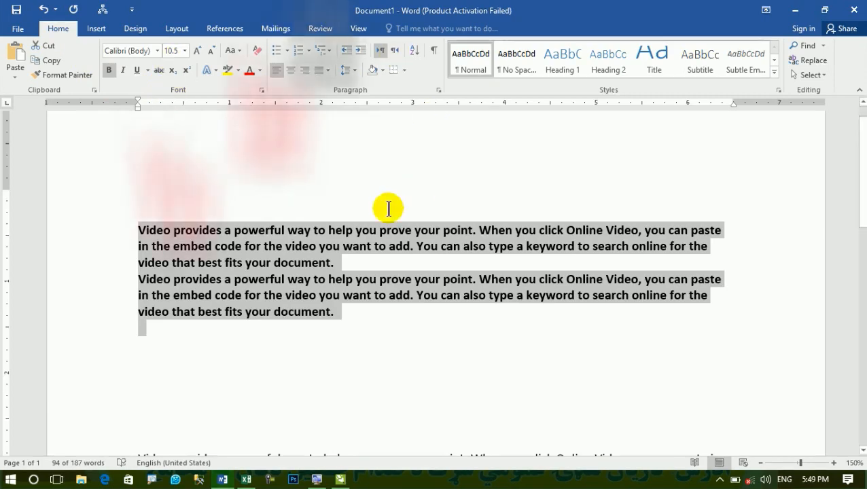
click(198, 47)
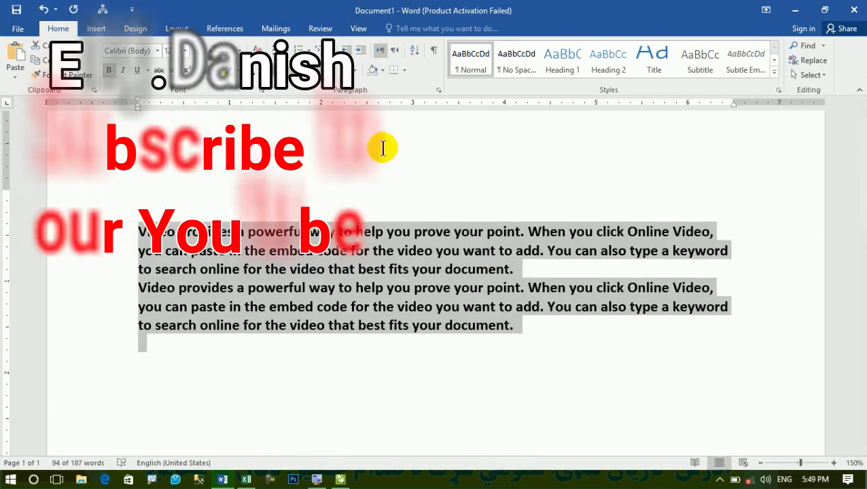
Step: Colour the text of the first two paragraphs red and highlight it in yellow
click(251, 71)
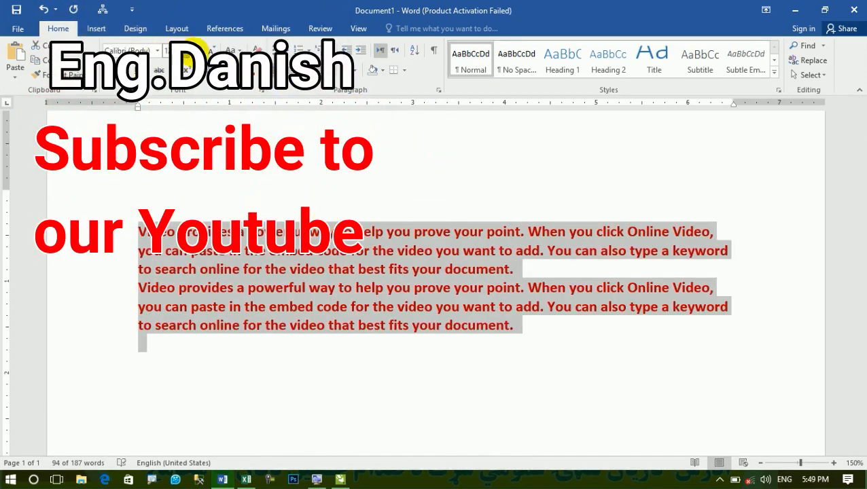
click(222, 71)
click(252, 350)
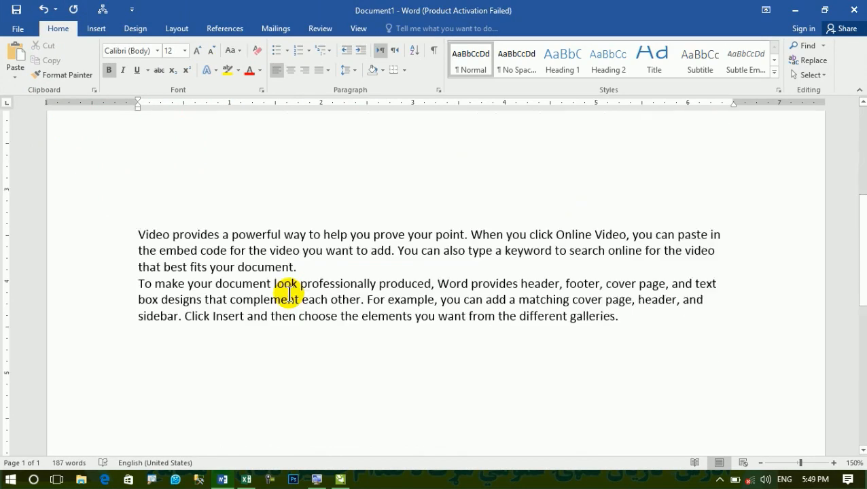
scroll(287, 291, down, 1)
drag(434, 265, 148, 221)
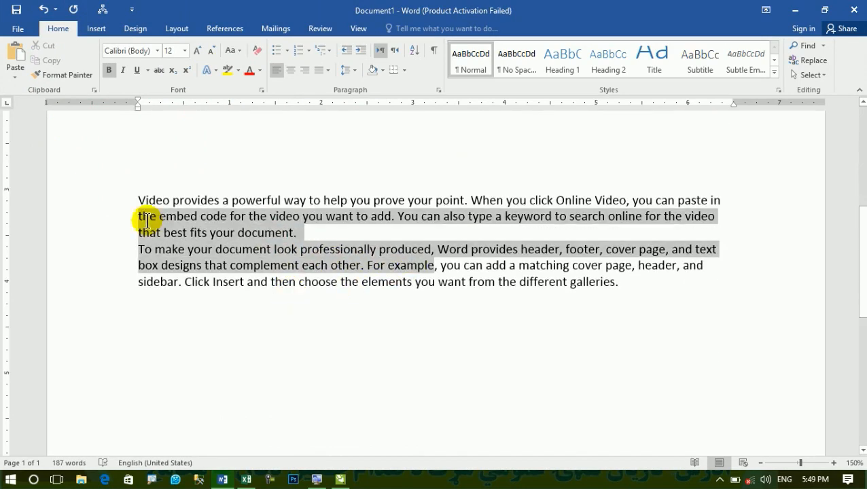
click(362, 316)
scroll(364, 318, up, 3)
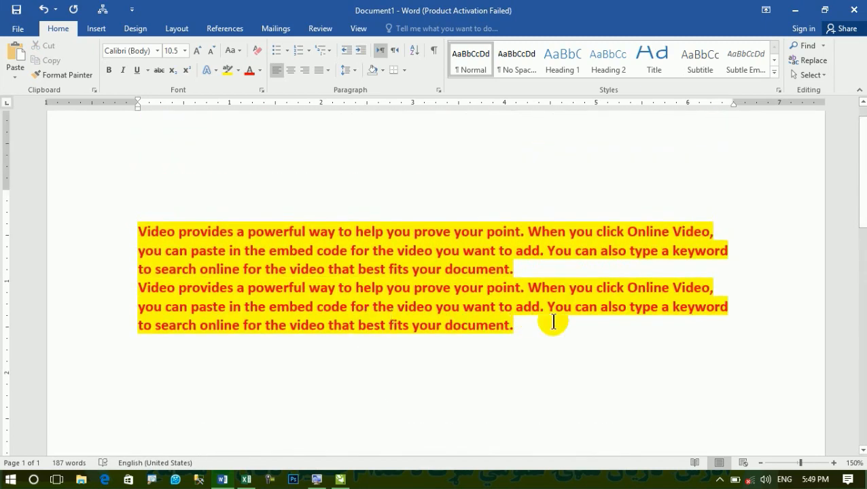
drag(554, 322, 174, 224)
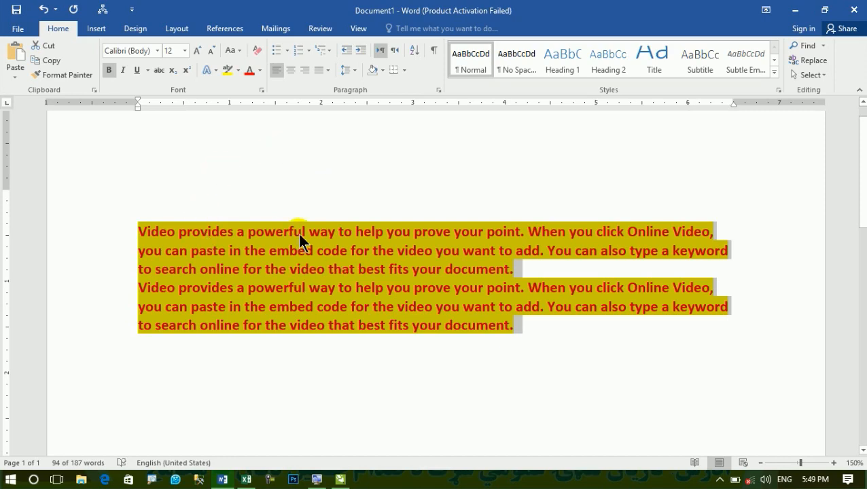
scroll(299, 234, down, 5)
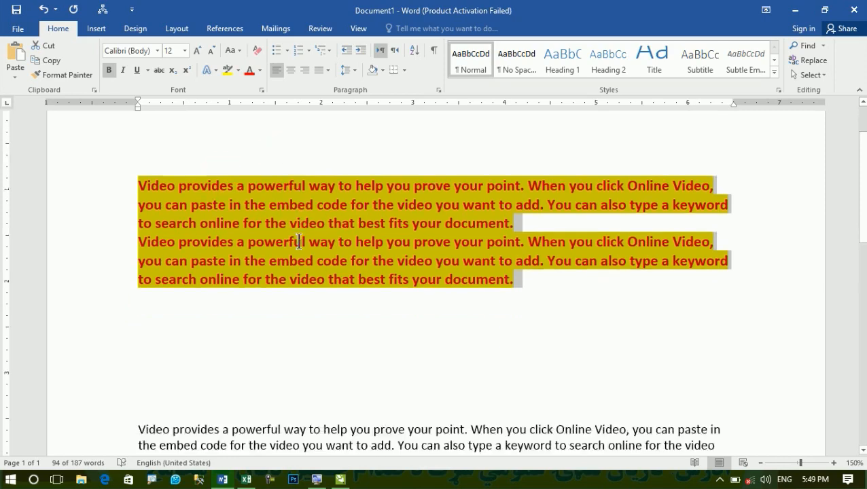
scroll(322, 316, up, 5)
drag(524, 354, 160, 256)
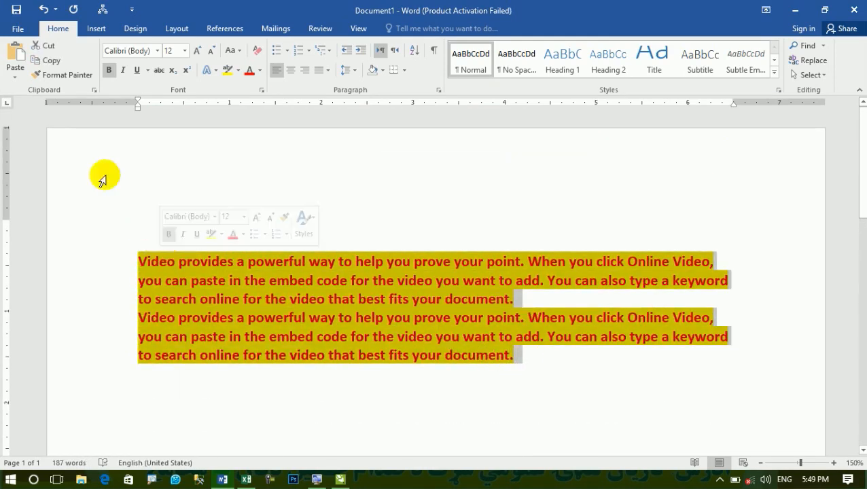
click(53, 75)
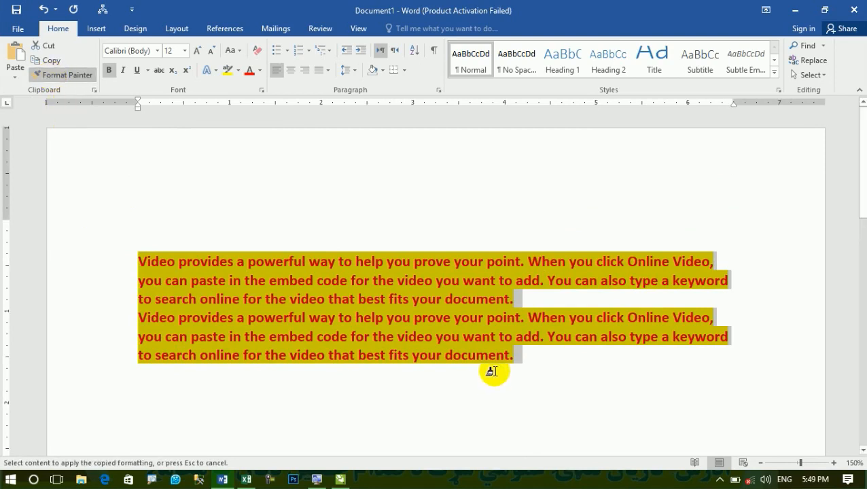
key(Escape)
Step: Try to copy the formatting of the two highlighted paragraphs onto the two plain paragraphs below with Format Painter
drag(527, 368, 153, 250)
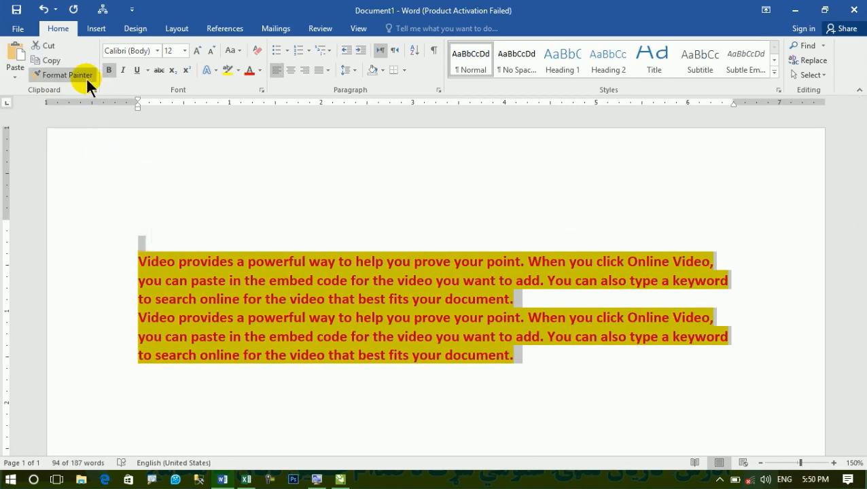
key(super+plus)
key(super+plus)
key(super+plus)
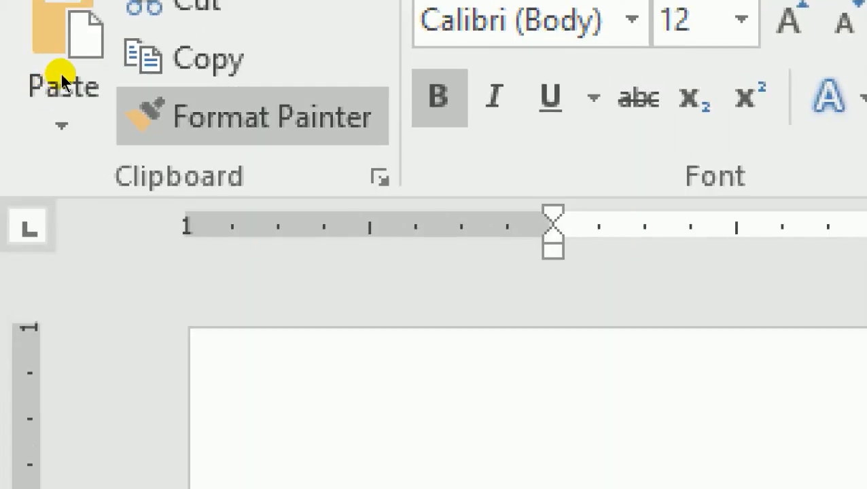
click(252, 116)
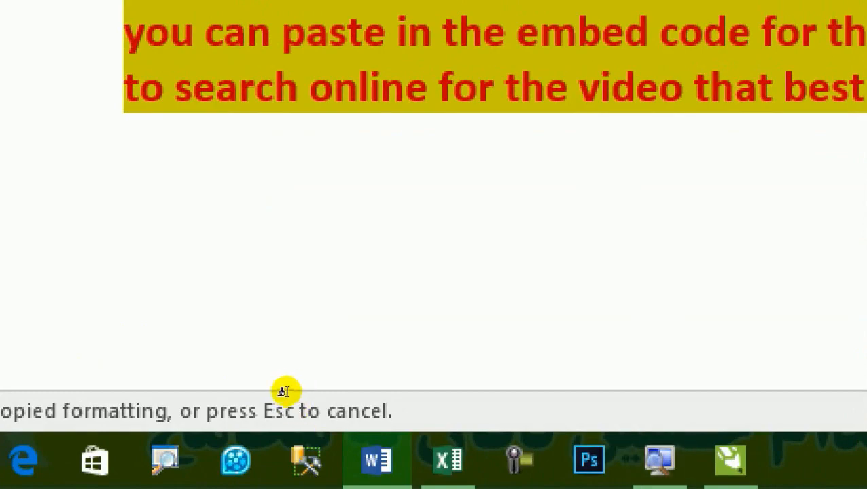
scroll(284, 391, down, 3)
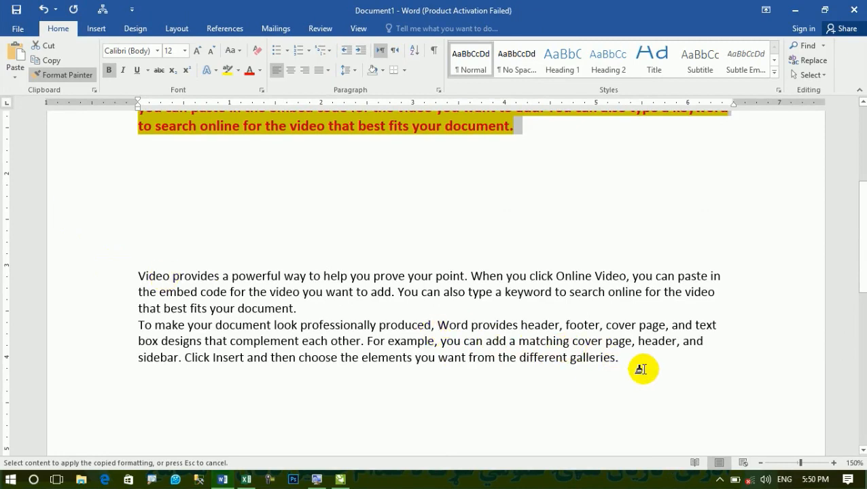
mouse_move(638, 369)
mouse_down()
mouse_move(462, 304)
mouse_move(338, 277)
mouse_move(138, 276)
mouse_up()
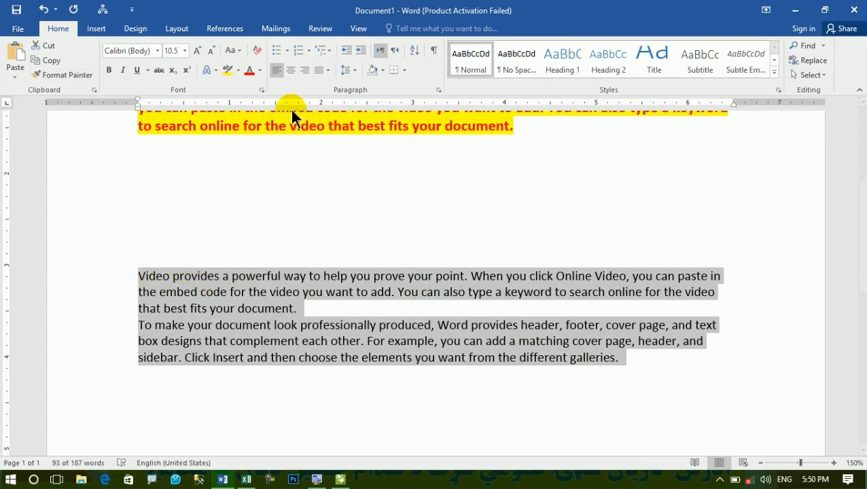
Step: Apply the highlighted paragraphs' formatting to the two plain paragraphs with Format Painter, and undo it
scroll(362, 343, up, 4)
drag(524, 312, 89, 219)
click(66, 73)
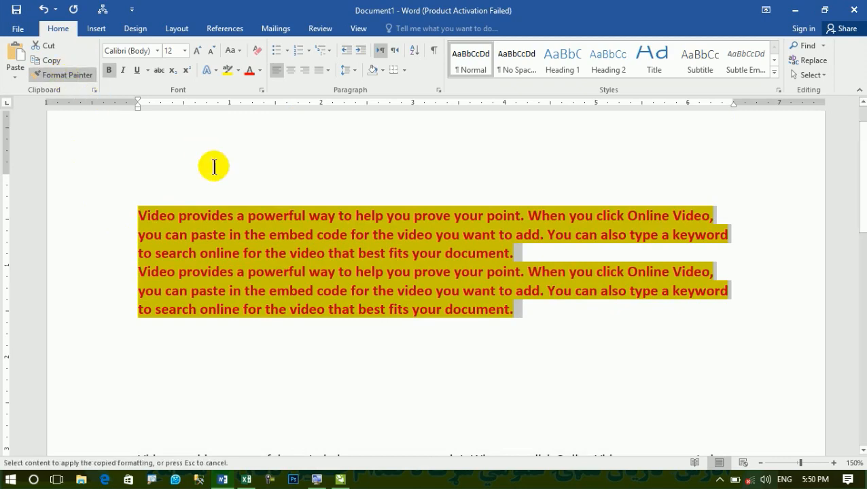
scroll(292, 245, down, 3)
drag(612, 311, 126, 233)
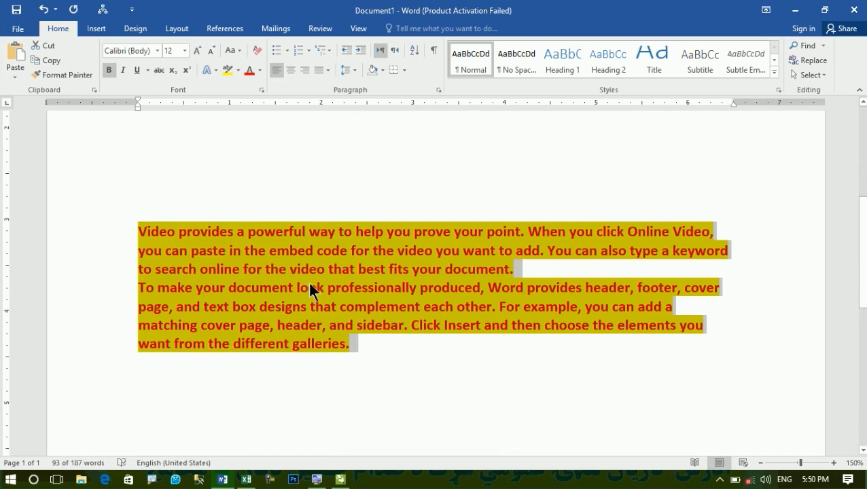
key(ctrl+z)
Step: Use Format Painter to transfer the bold red, yellow-highlighted 12 pt formatting from the upper two paragraphs to the lower two
scroll(309, 288, up, 3)
click(537, 314)
drag(537, 314, 121, 209)
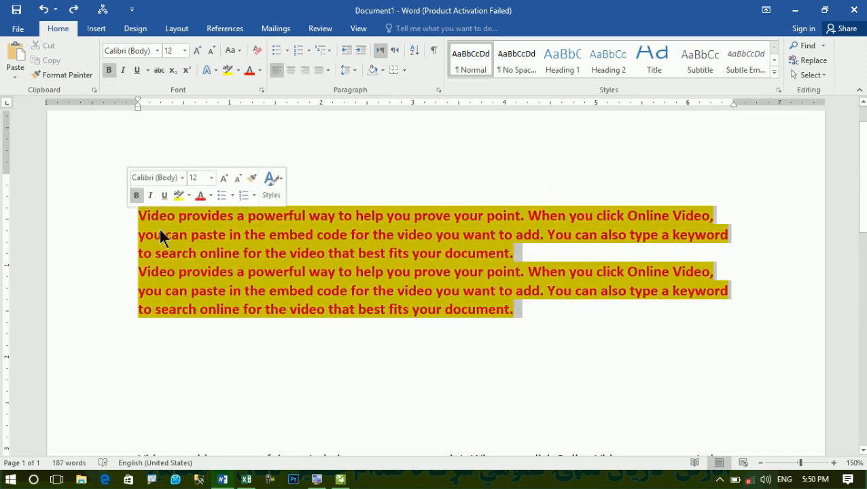
click(75, 75)
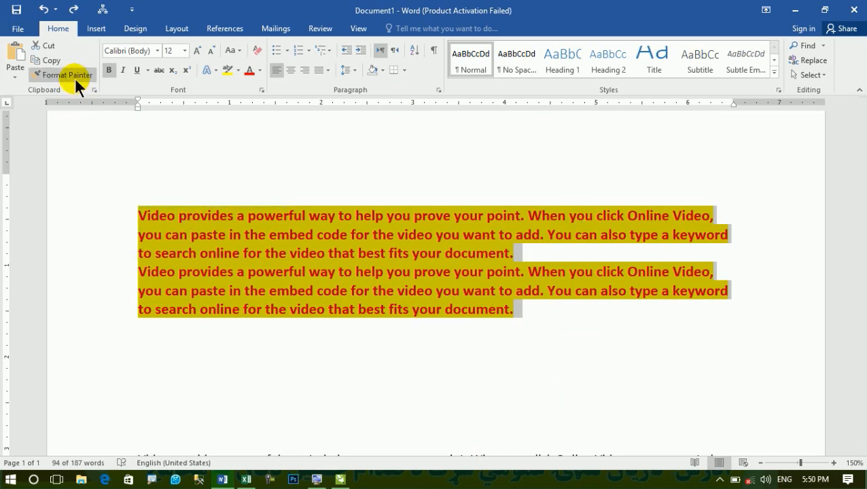
scroll(310, 325, down, 3)
mouse_move(630, 326)
mouse_down()
mouse_move(546, 296)
mouse_move(102, 229)
mouse_up()
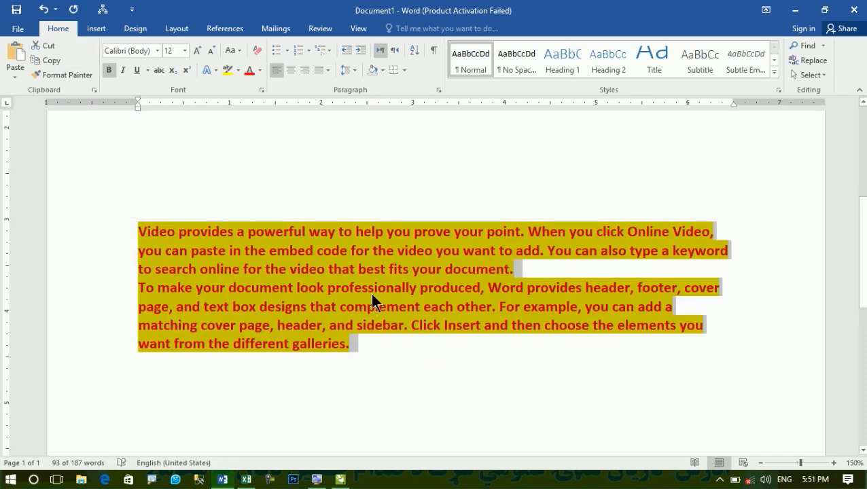
Step: Add blank lines below the last highlighted paragraph at the end of the document
scroll(372, 296, down, 3)
click(242, 292)
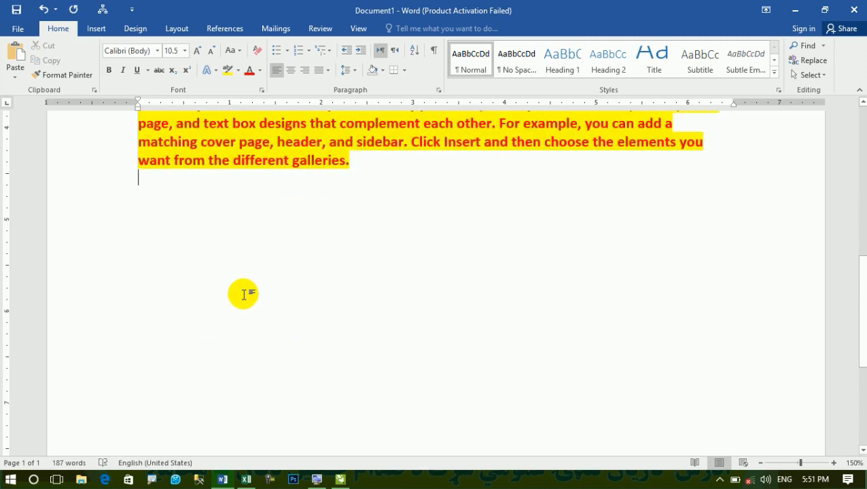
key(Return)
key(Return)
key(Return)
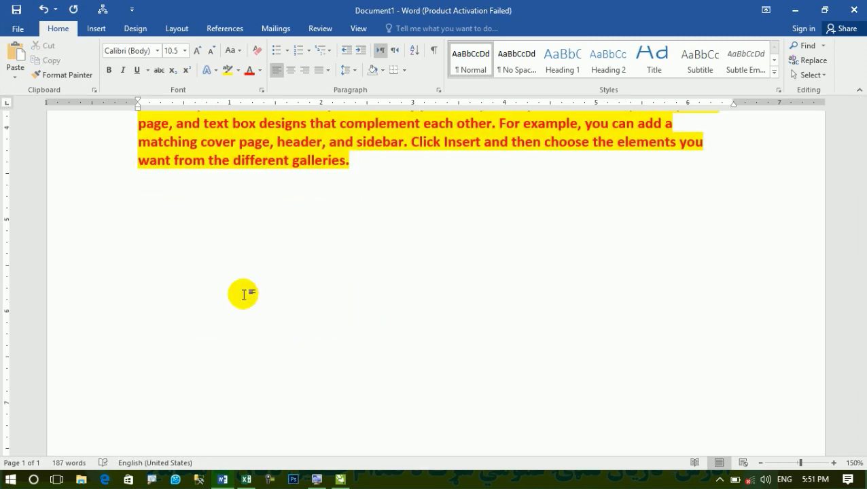
Step: Enter a list of seven first names in 23.5 pt below the highlighted text, one name per line
text(khan)
key(Return)
text(jan')
key(Return)
text(noor)
key(Return)
text(ali)
key(Return)
text(wakl)
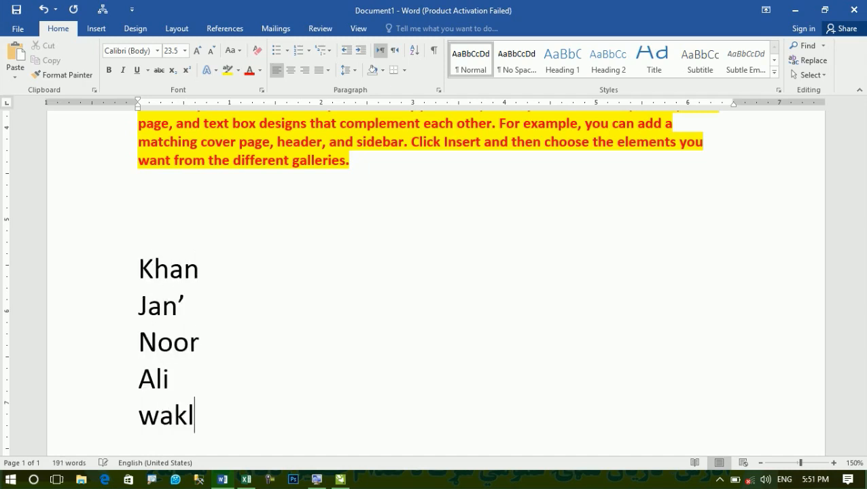
text(il)
key(Return)
text(a)
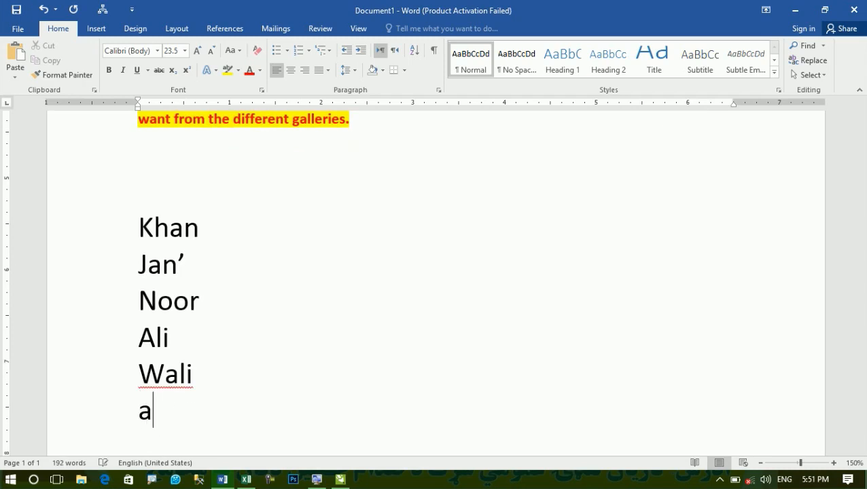
text(hmad)
key(Return)
text(aj)
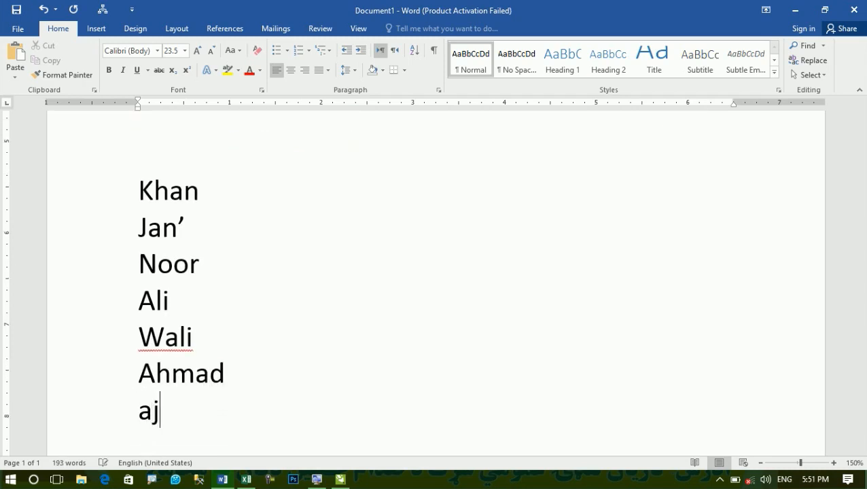
text(mal)
key(Return)
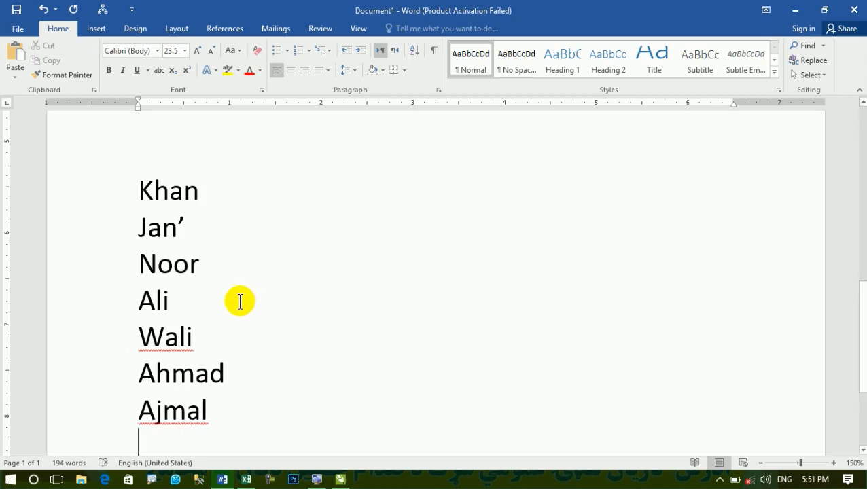
Step: Apply the bold red, yellow-highlighted formatting of the two paragraphs above to the list of seven names with Format Painter
scroll(209, 347, down, 3)
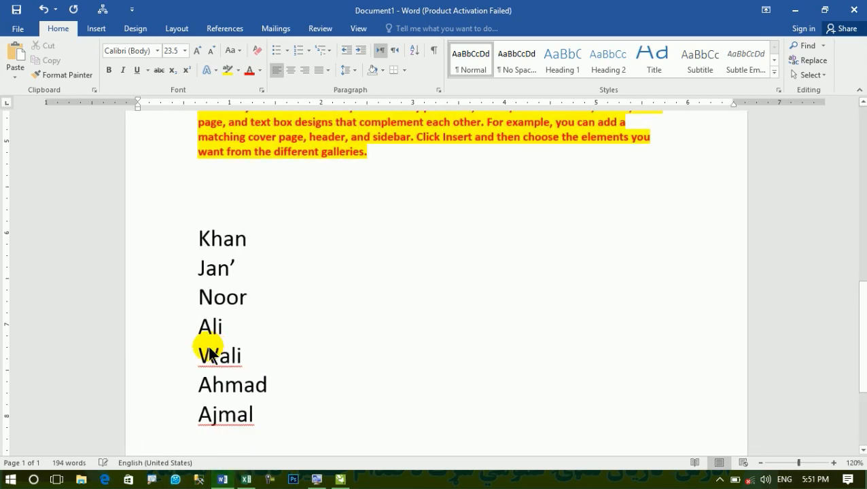
scroll(295, 240, up, 3)
drag(372, 228, 198, 135)
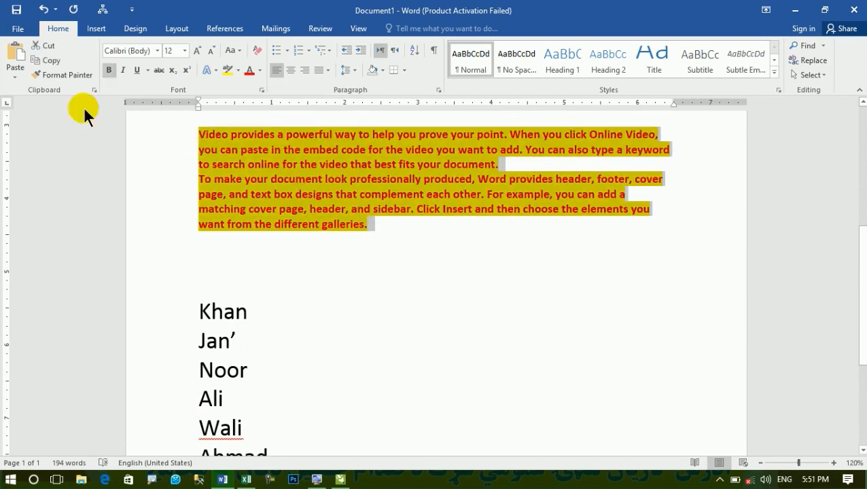
click(57, 76)
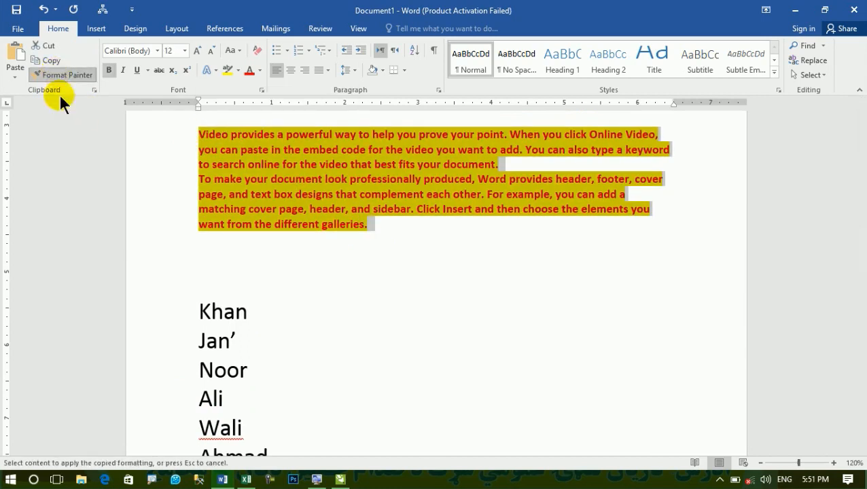
scroll(202, 231, down, 2)
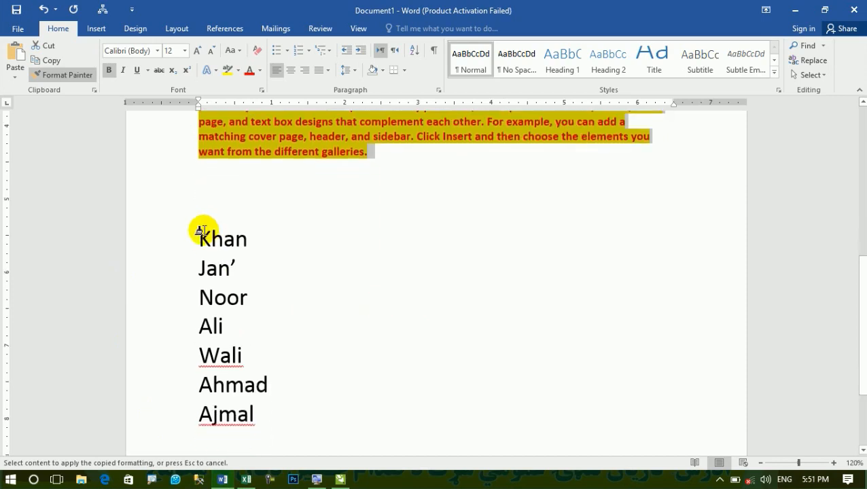
drag(193, 231, 257, 411)
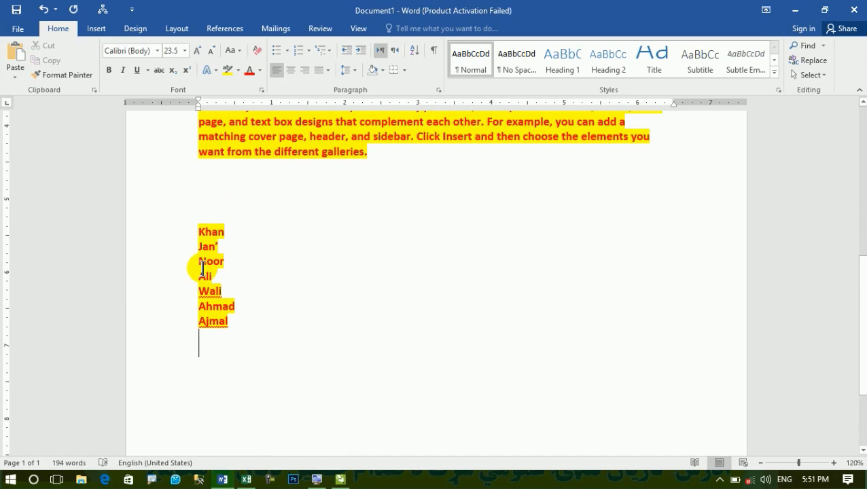
Step: Replace the entire document content with the heading "Comuter" followed by five generated sample paragraphs
key(ctrl+a)
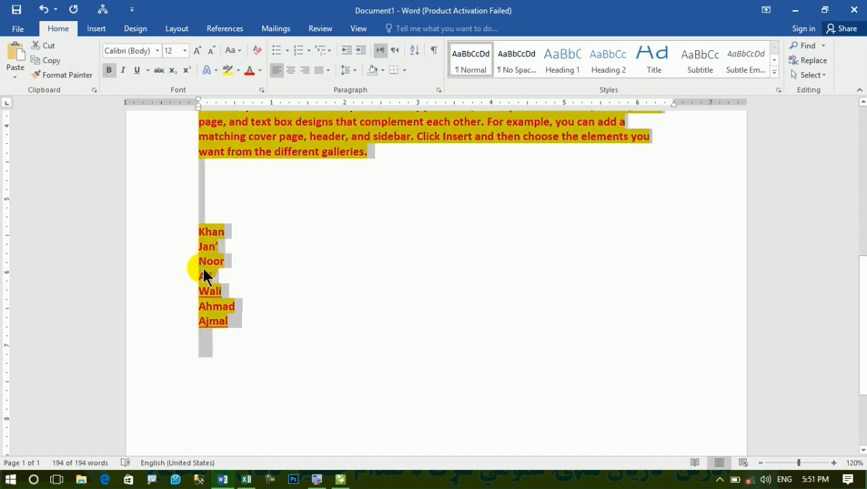
key(Delete)
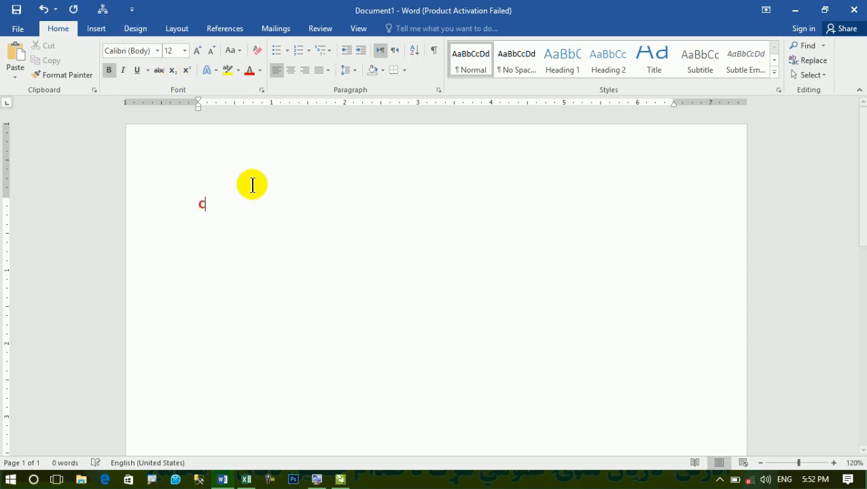
text(muter)
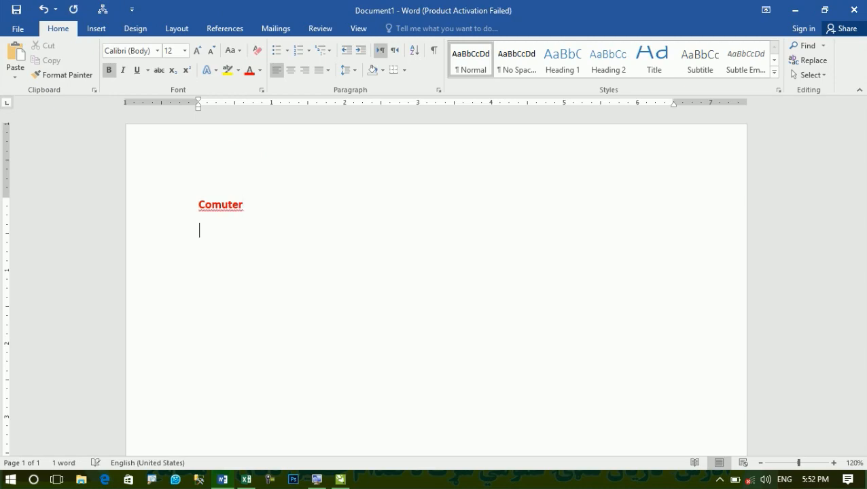
key(Return)
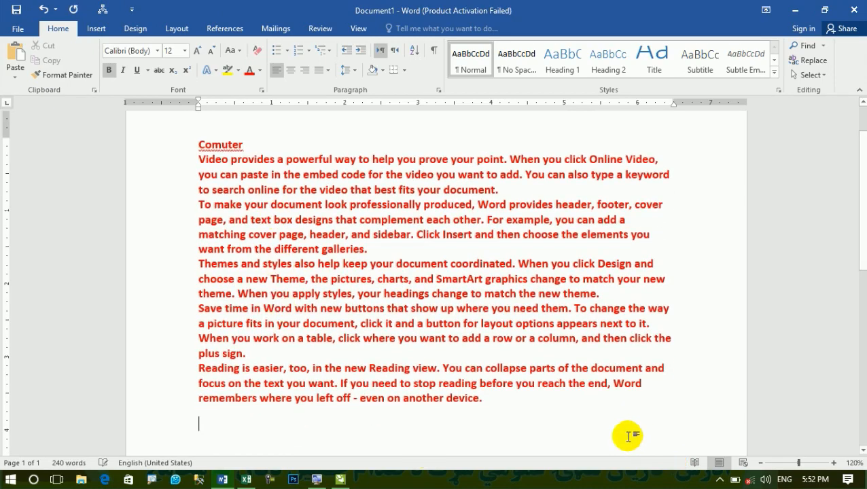
Step: Clear all formatting from the whole document and correct the misspelled heading to the suggested word "Commuter"
key(ctrl+a)
click(262, 46)
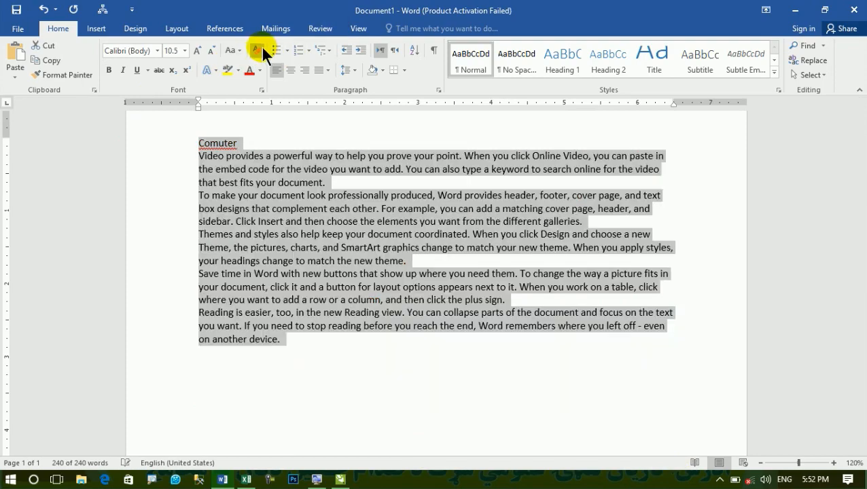
scroll(311, 278, up, 3)
scroll(311, 278, up, 3)
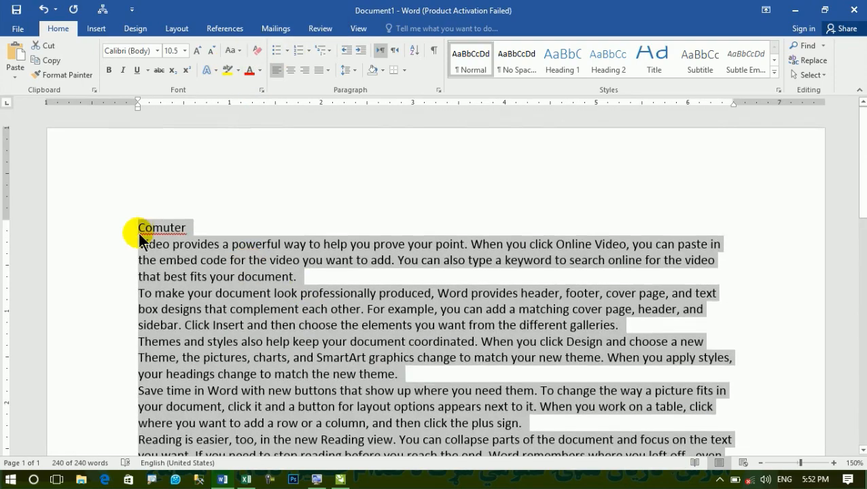
click(151, 228)
right_click(187, 230)
click(210, 244)
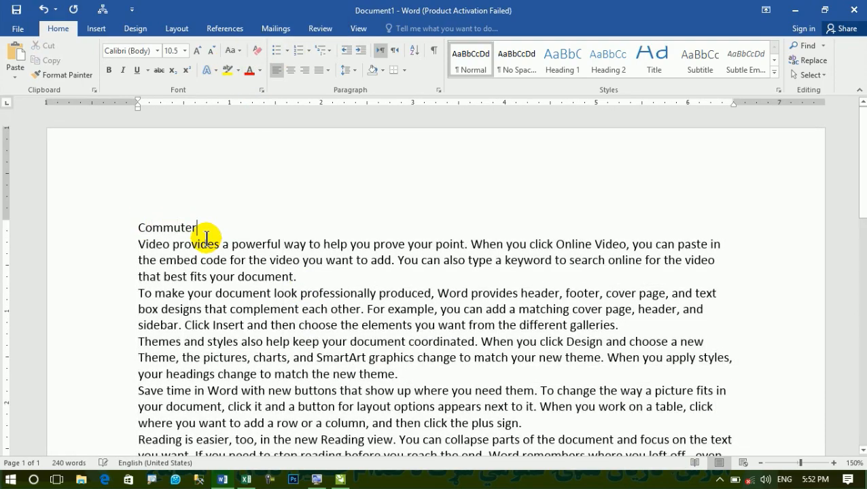
Step: Center the heading line above the paragraphs and enlarge it to 25.5 pt
drag(207, 229, 57, 219)
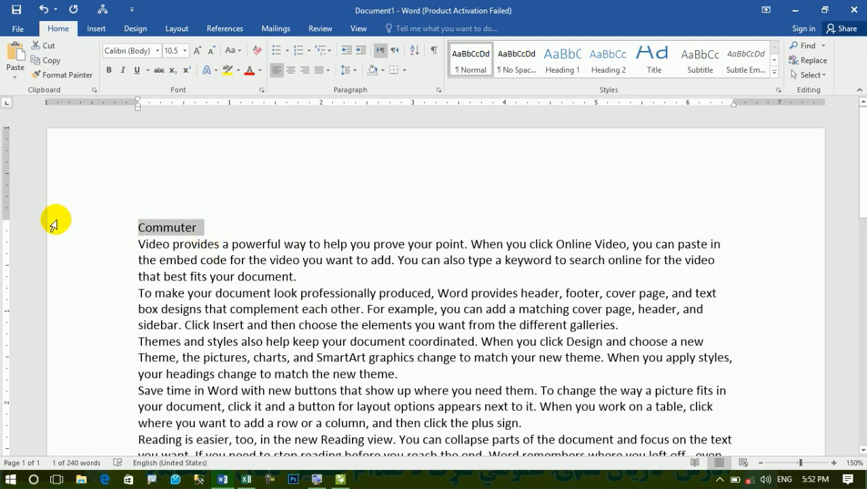
key(ctrl+e)
key(ctrl+bracketright)
key(ctrl+bracketright)
key(ctrl+bracketright)
key(ctrl+bracketright)
key(ctrl+bracketright)
key(ctrl+bracketright)
key(ctrl+bracketright)
key(ctrl+bracketright)
key(ctrl+bracketright)
key(ctrl+bracketright)
key(ctrl+bracketright)
key(ctrl+bracketright)
key(ctrl+bracketright)
key(ctrl+bracketright)
key(ctrl+bracketright)
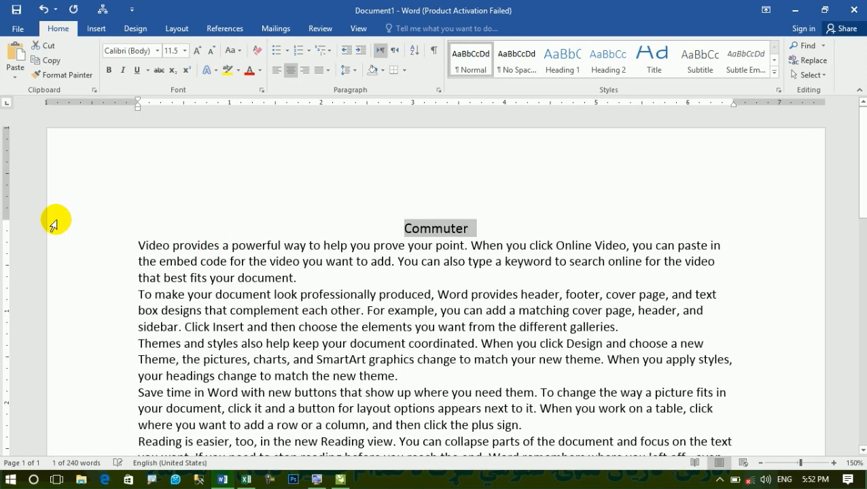
Step: Replace the heading text with "computer"
text(computer)
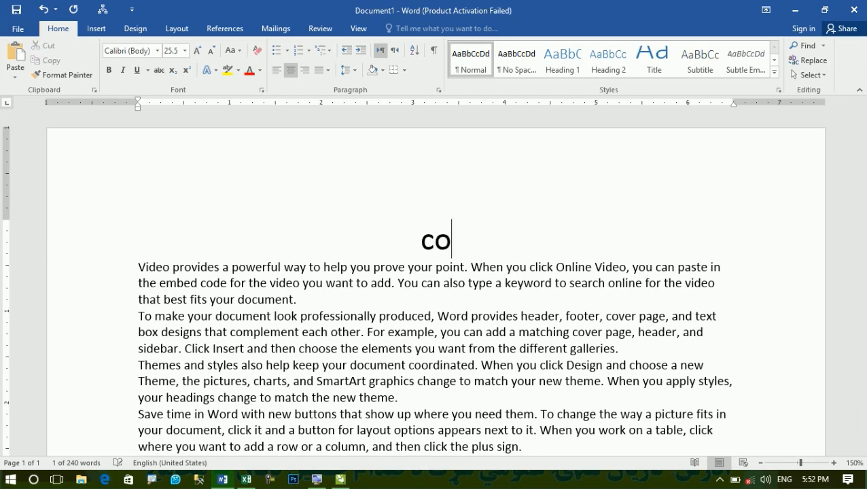
double_click(333, 332)
scroll(321, 258, down, 2)
double_click(284, 256)
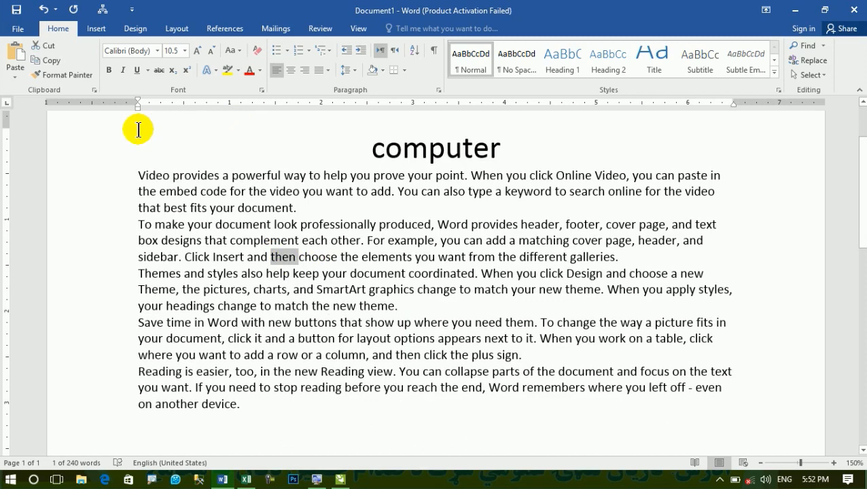
Step: Select the heading and all paragraphs and preview several recently used fonts on them, including A&S Snapper Script
drag(138, 129, 498, 409)
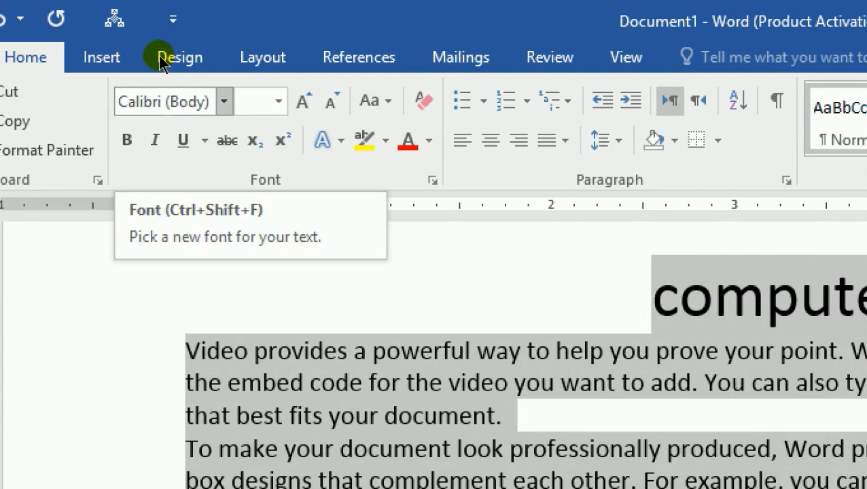
key(ctrl+shift+f)
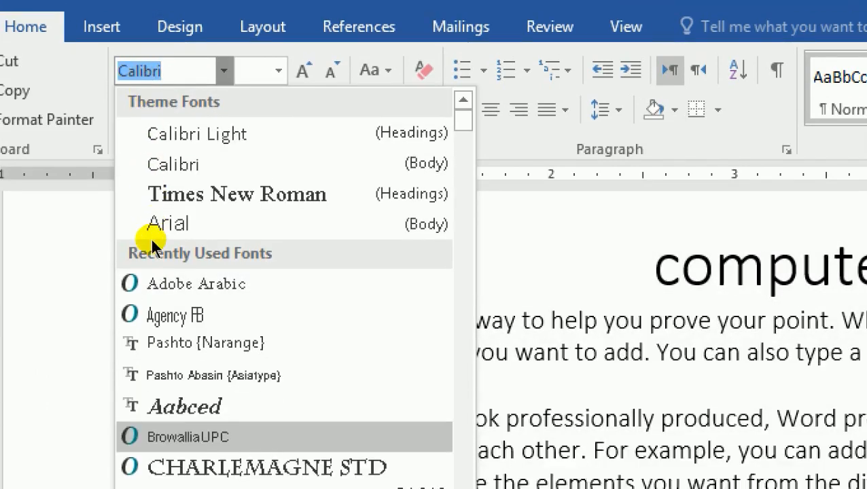
key(Up)
key(Up)
key(Up)
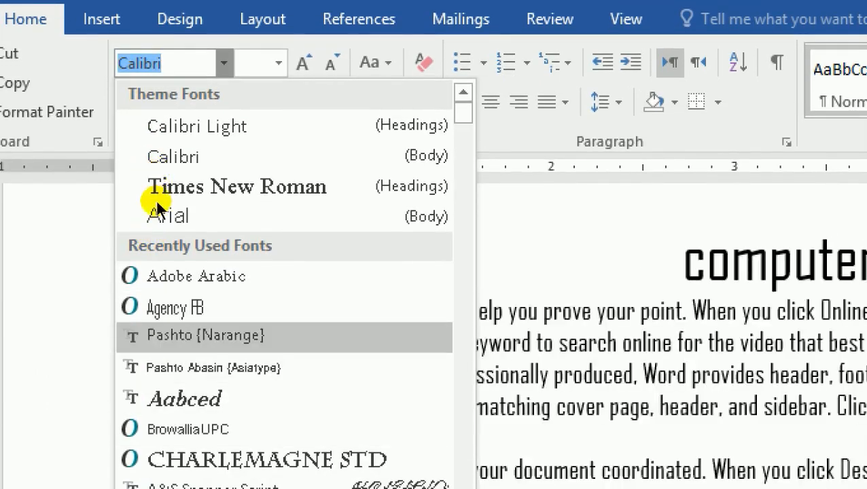
key(Down)
key(Down)
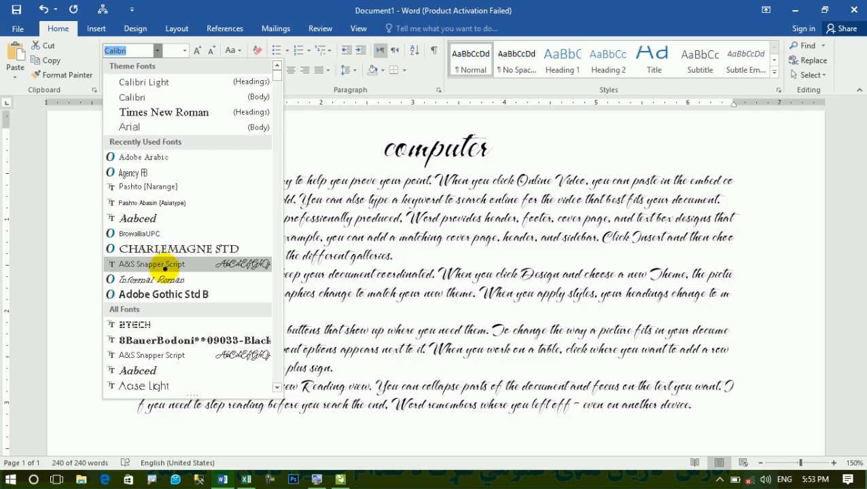
drag(102, 66, 263, 416)
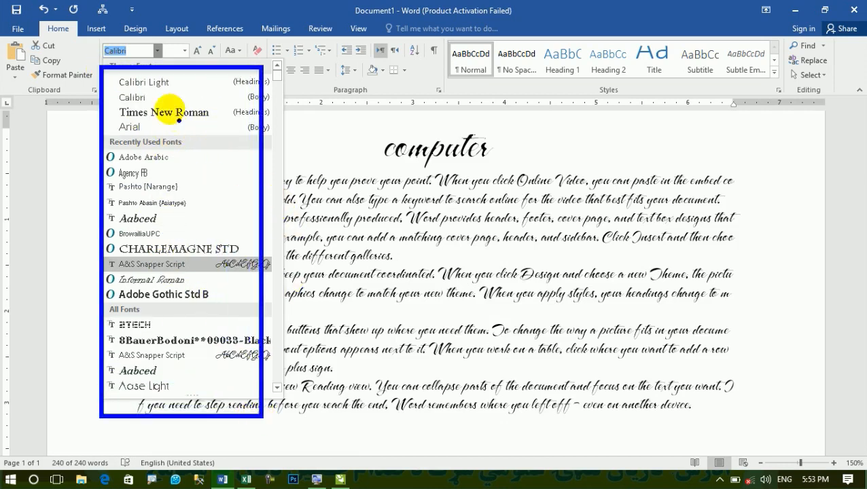
drag(130, 45, 155, 67)
drag(198, 195, 310, 196)
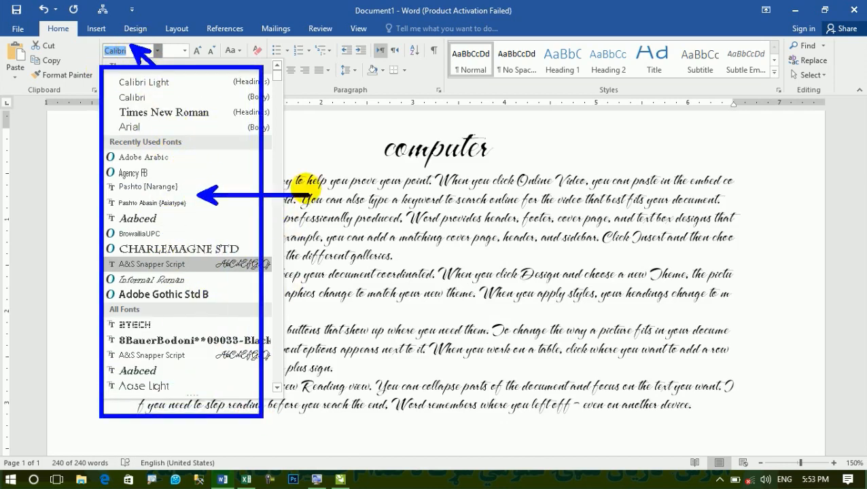
mouse_move(270, 148)
mouse_down()
mouse_move(624, 379)
mouse_move(741, 420)
mouse_up()
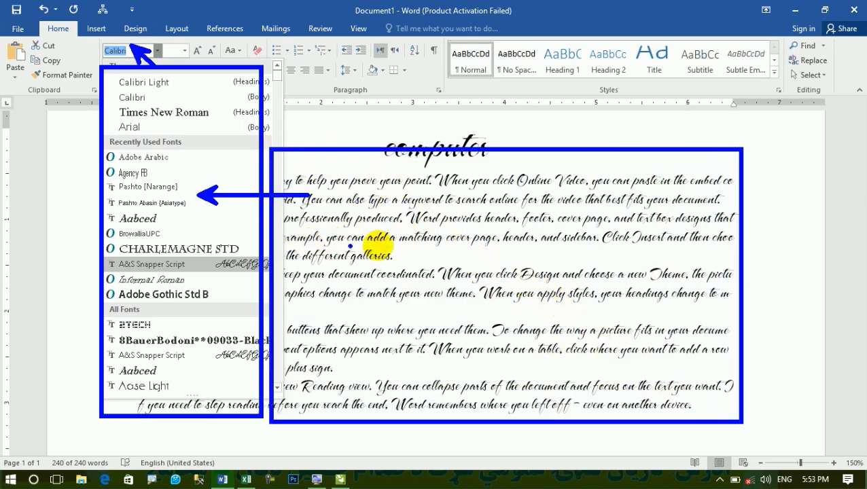
drag(395, 201, 538, 182)
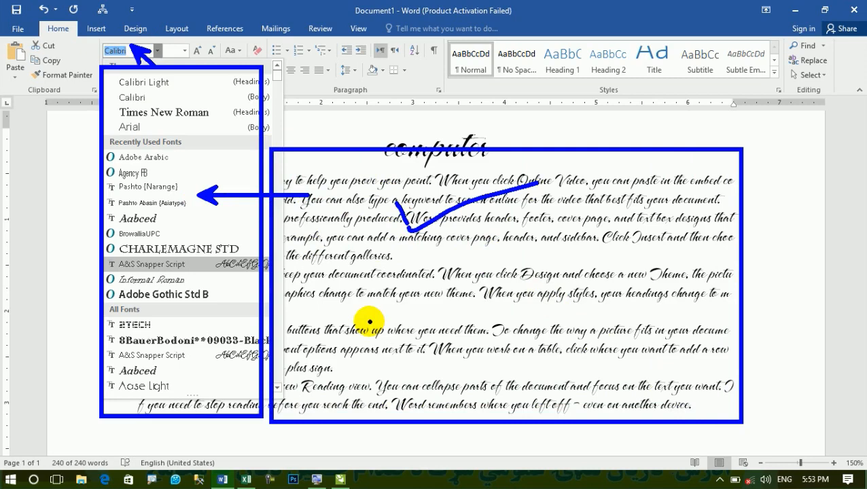
mouse_move(309, 366)
mouse_down()
mouse_move(325, 374)
mouse_move(347, 340)
mouse_up()
drag(353, 265, 362, 375)
drag(388, 313, 393, 367)
click(398, 277)
mouse_move(405, 311)
mouse_down()
mouse_move(567, 352)
mouse_move(591, 333)
mouse_move(624, 347)
mouse_move(687, 326)
mouse_move(736, 324)
mouse_move(812, 345)
mouse_up()
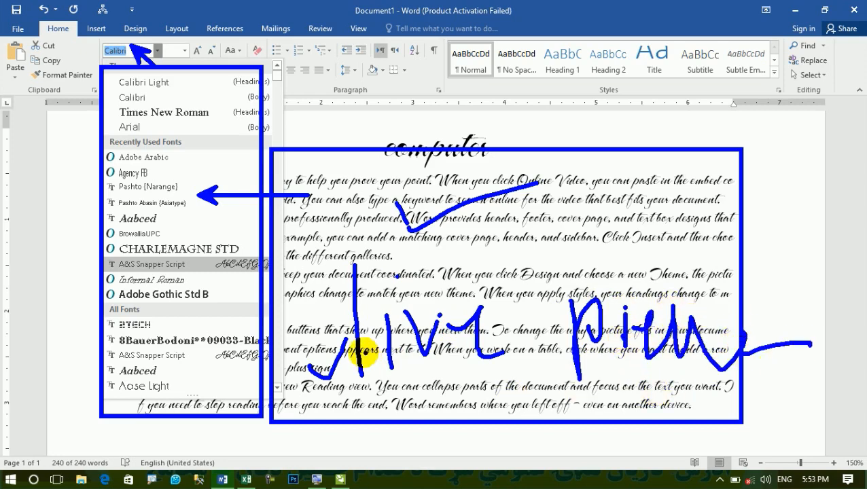
mouse_move(175, 211)
mouse_down()
mouse_move(203, 226)
mouse_move(317, 234)
mouse_up()
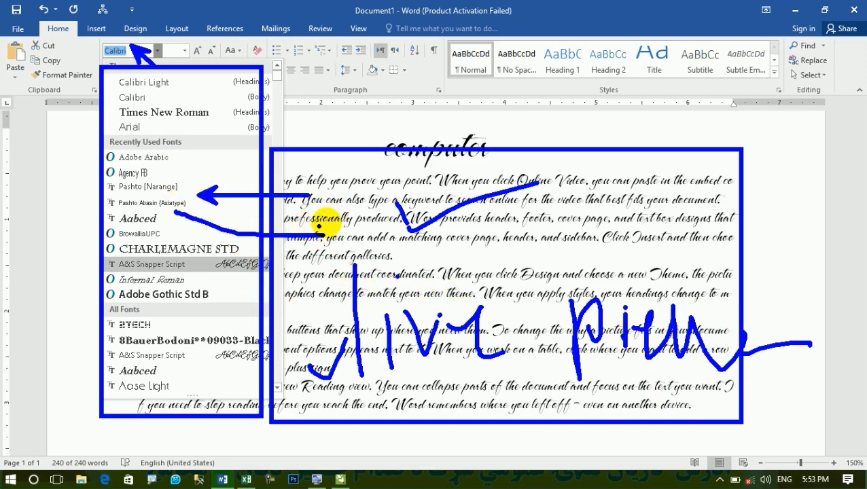
mouse_move(449, 180)
mouse_down()
mouse_move(347, 270)
mouse_move(500, 174)
mouse_move(442, 180)
mouse_up()
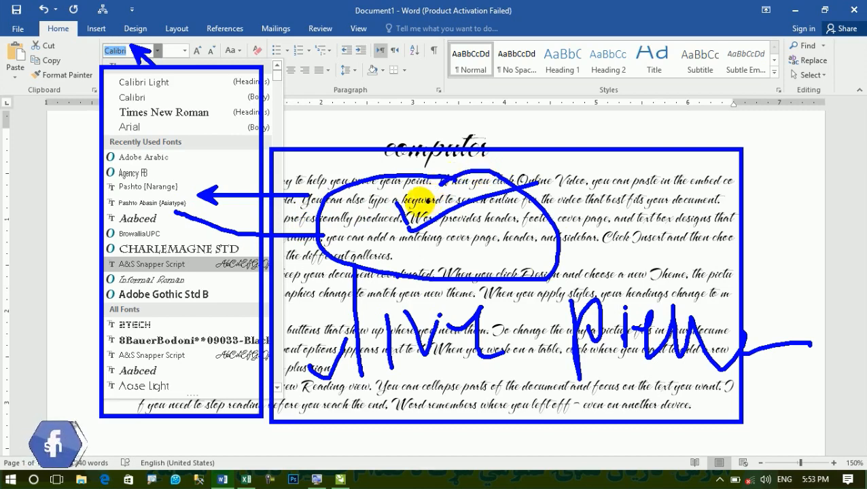
drag(319, 410, 373, 402)
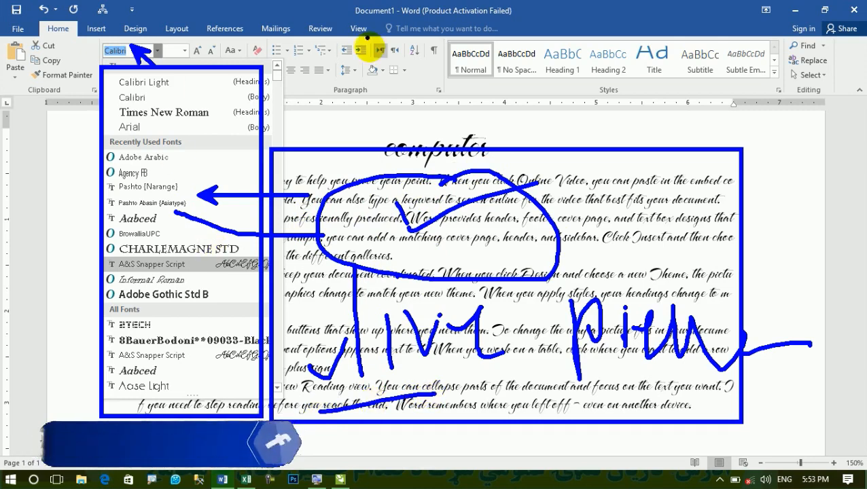
drag(199, 133, 300, 101)
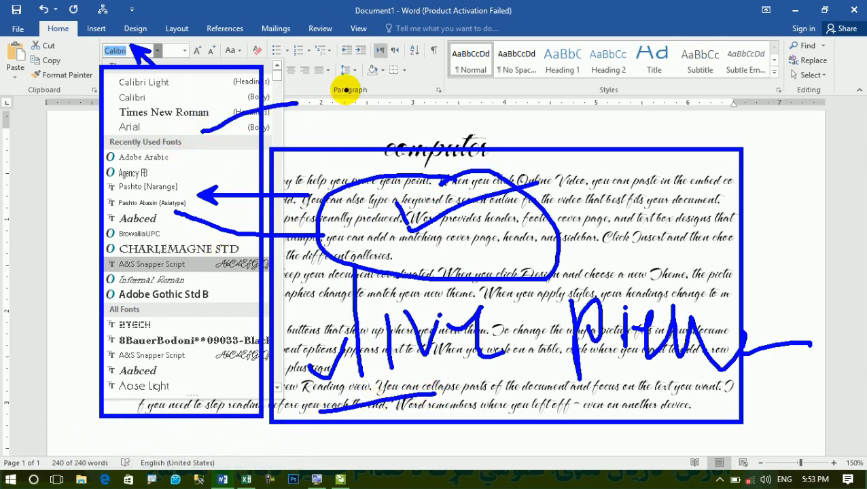
mouse_move(364, 71)
mouse_down()
mouse_move(418, 104)
mouse_move(449, 84)
mouse_up()
click(472, 80)
drag(487, 71, 477, 110)
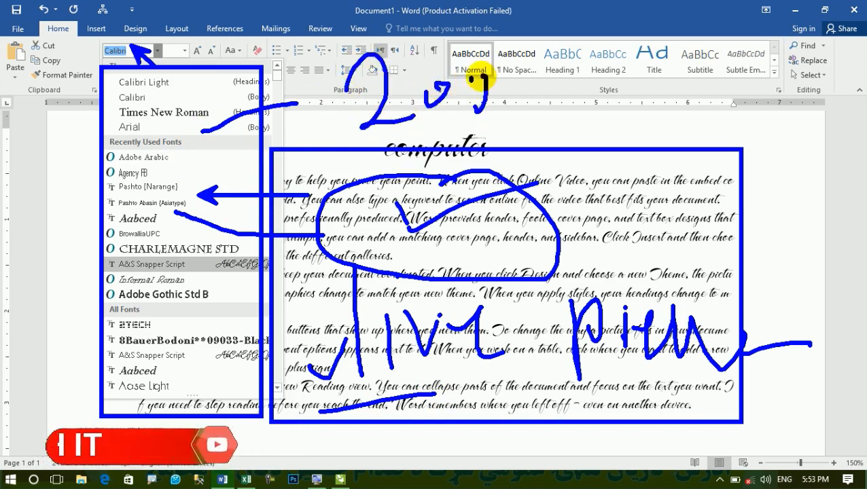
mouse_move(491, 64)
mouse_down()
mouse_move(502, 134)
mouse_move(485, 89)
mouse_move(480, 111)
mouse_up()
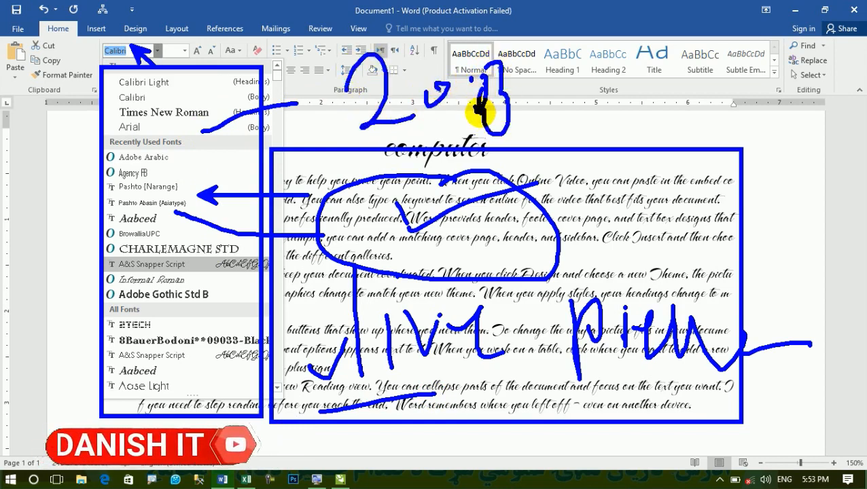
mouse_move(182, 106)
mouse_down()
mouse_move(178, 139)
mouse_move(351, 170)
mouse_move(351, 163)
mouse_up()
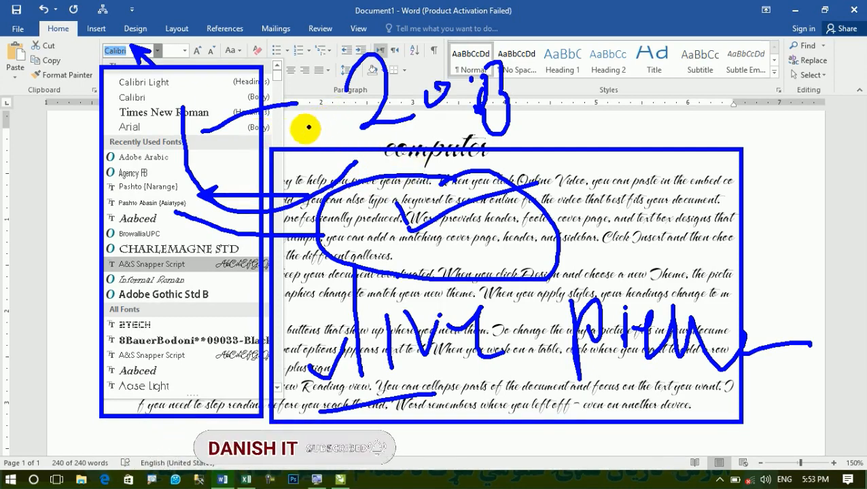
mouse_move(141, 80)
mouse_down()
mouse_move(170, 325)
mouse_move(169, 311)
mouse_up()
key(Escape)
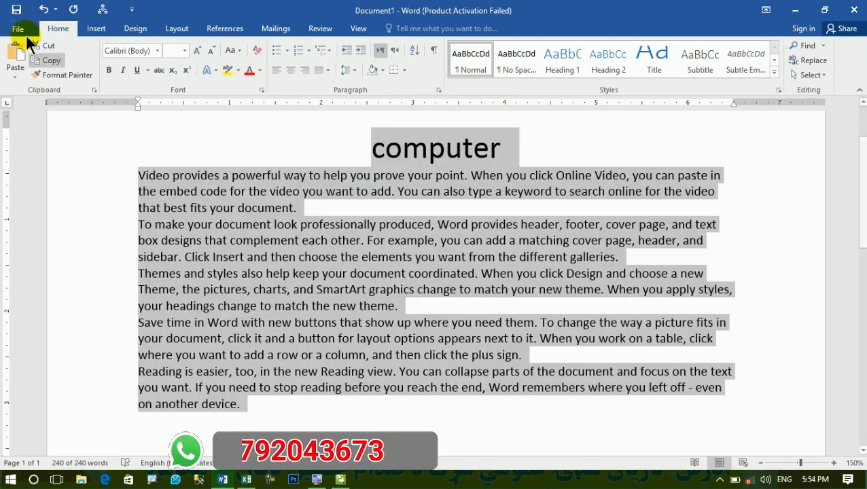
Step: Clear the Enable Live Preview option in the general Word options and close the dialog without saving
click(20, 29)
click(31, 316)
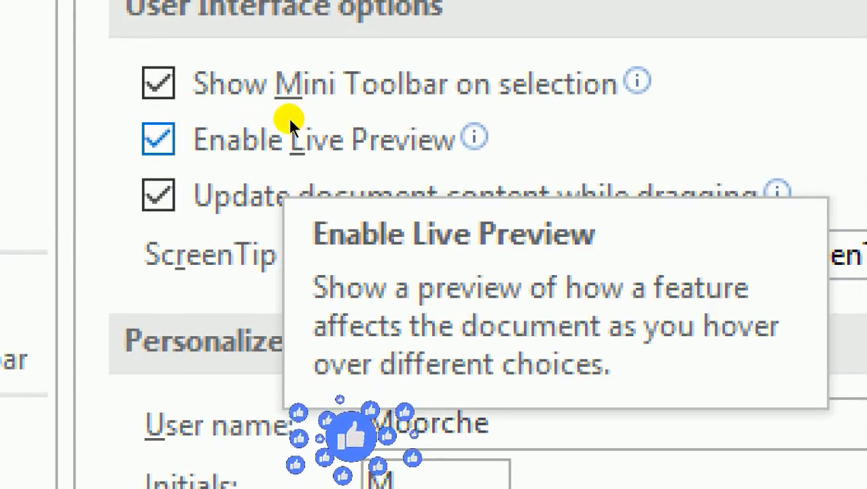
click(290, 124)
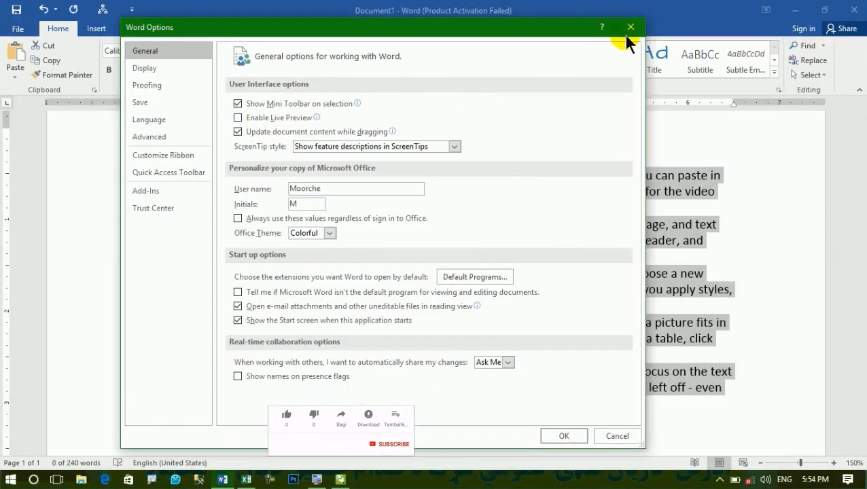
click(625, 30)
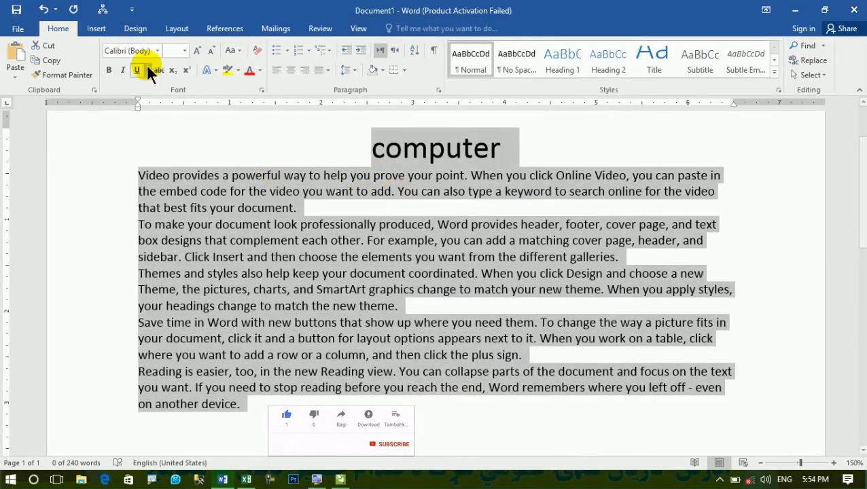
Step: Apply the Informal Roman font to the whole selected text and undo the change
click(157, 52)
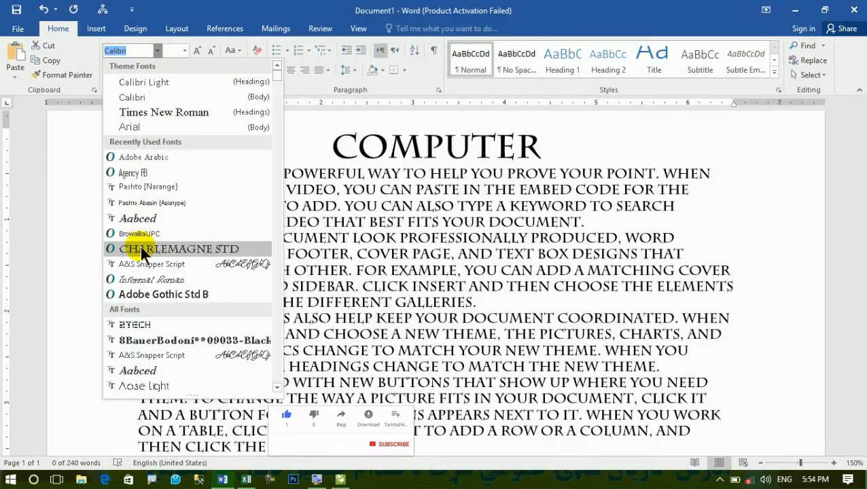
click(161, 279)
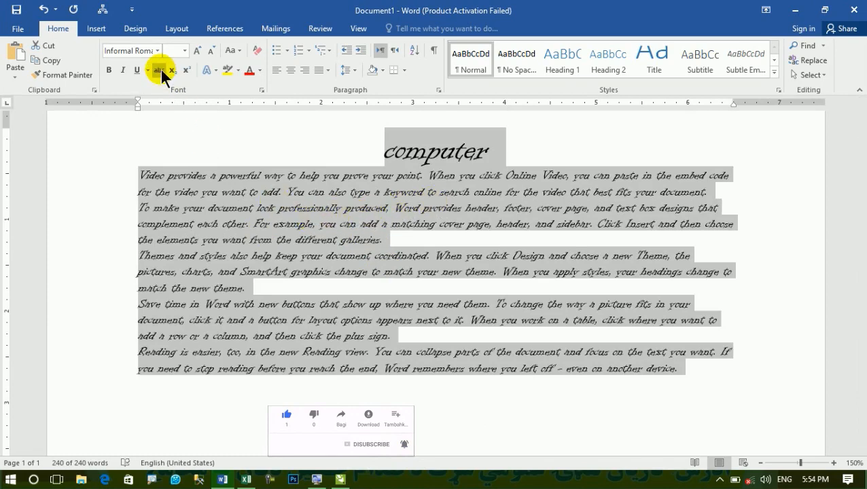
key(ctrl+z)
Step: Switch to CorelDRAW, zoom in on the "Microsoft Word 2016 Chapter" title and its translation, and return to Word
click(340, 479)
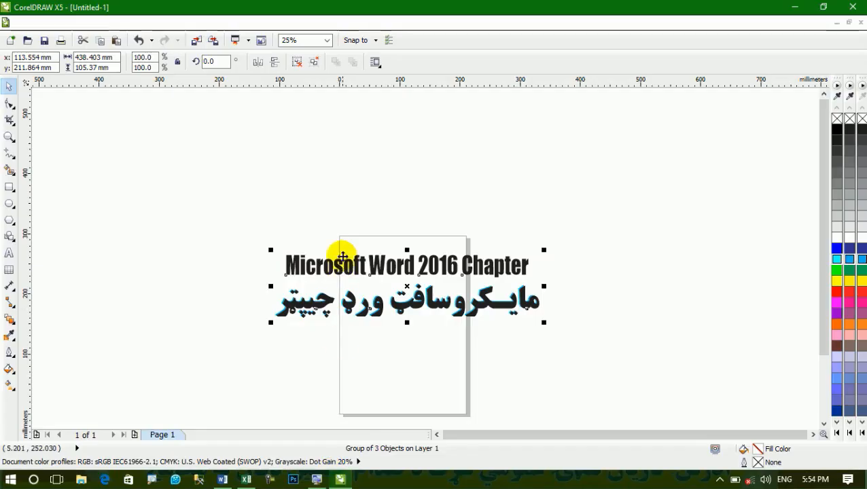
key(z)
drag(238, 240, 591, 374)
drag(101, 132, 729, 327)
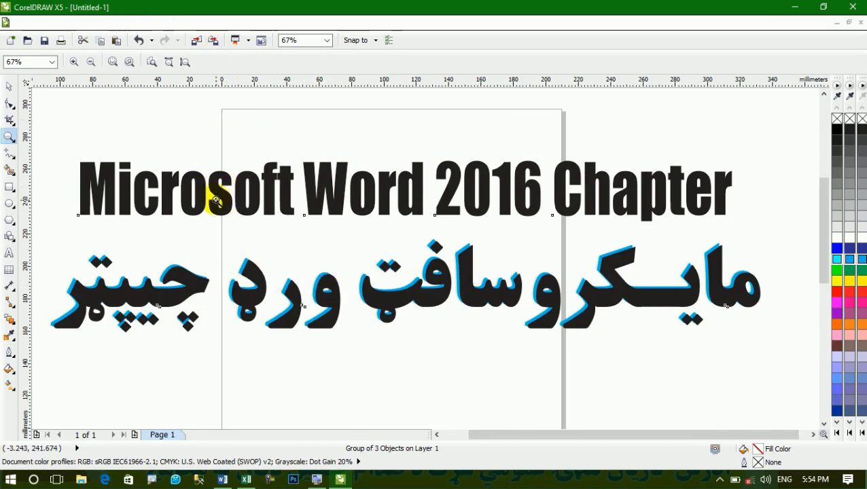
click(801, 8)
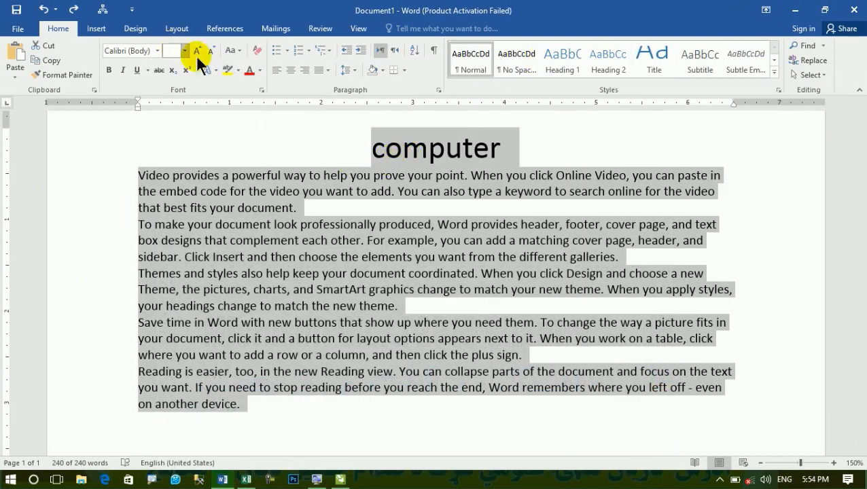
Step: View the contents of New Volume (F:) in File Explorer and return to the Word document
click(157, 52)
click(156, 54)
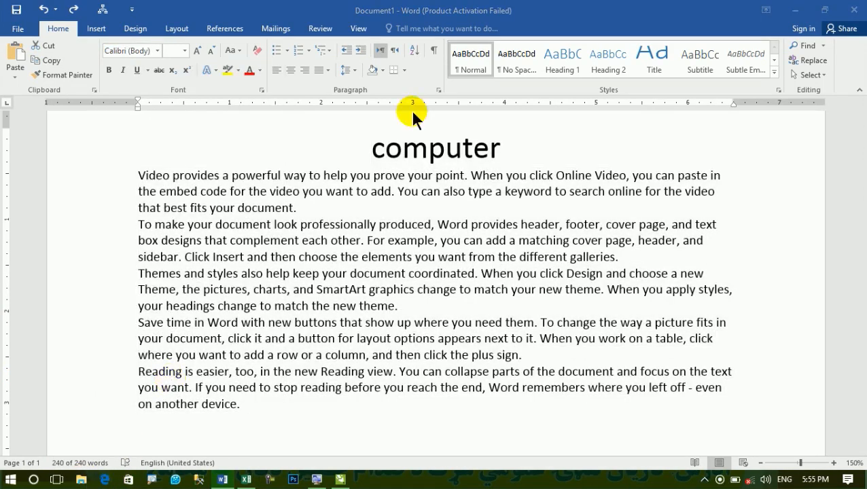
key(super+e)
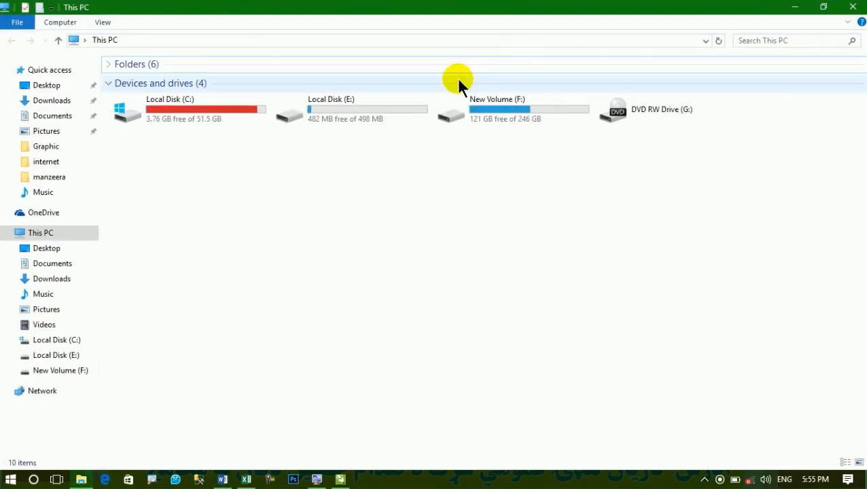
double_click(484, 115)
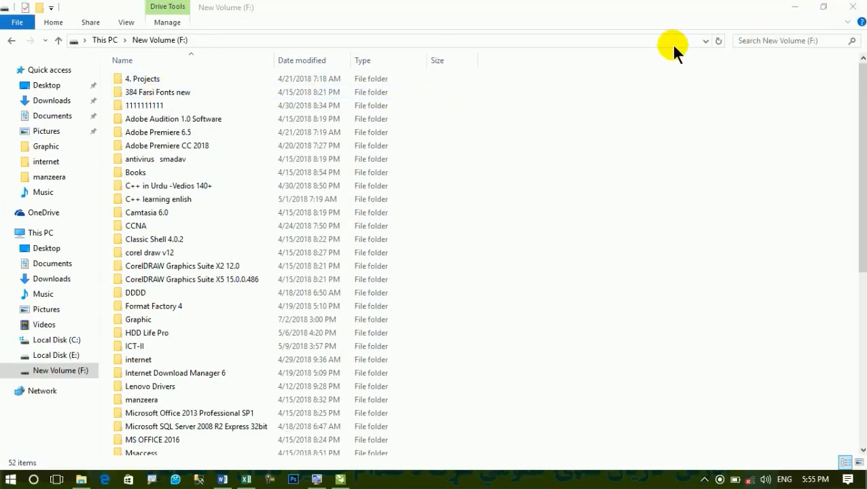
click(850, 6)
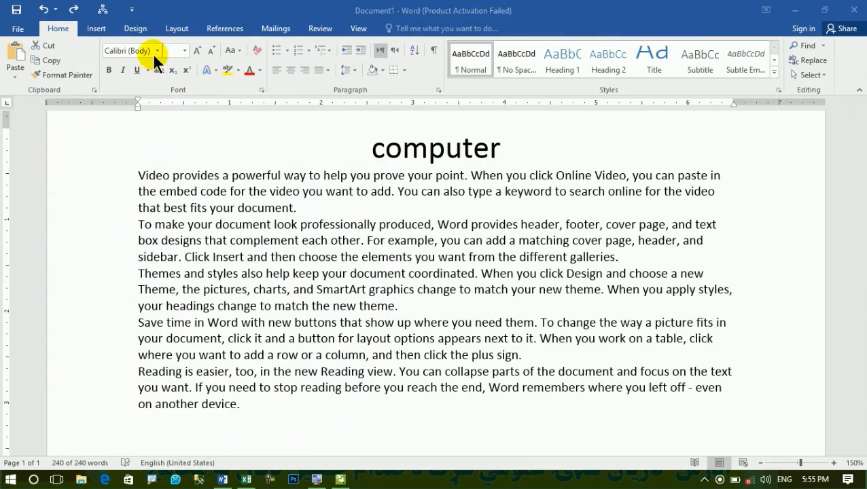
Step: Set the font size of the heading and all paragraphs to 26 pt and look over the result
key(ctrl+a)
click(157, 51)
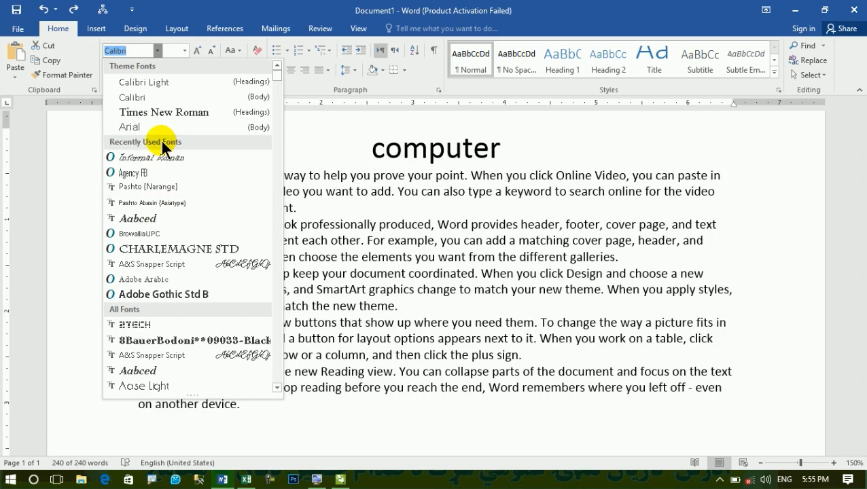
click(224, 8)
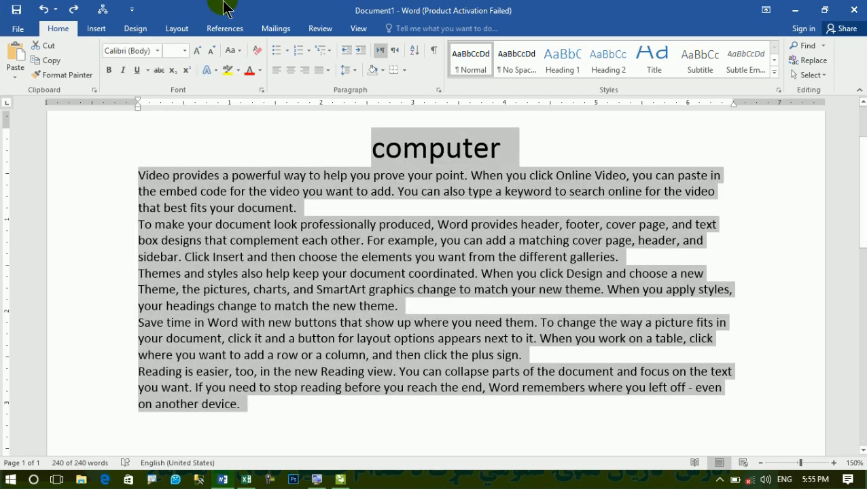
click(184, 50)
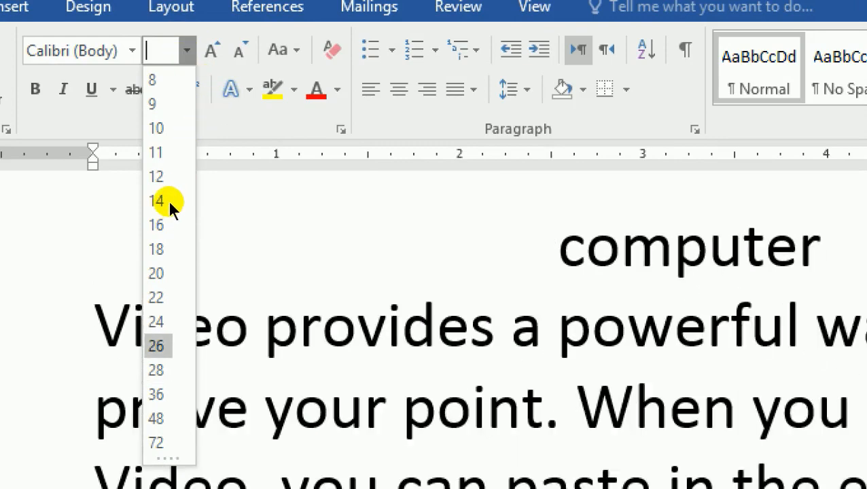
click(158, 348)
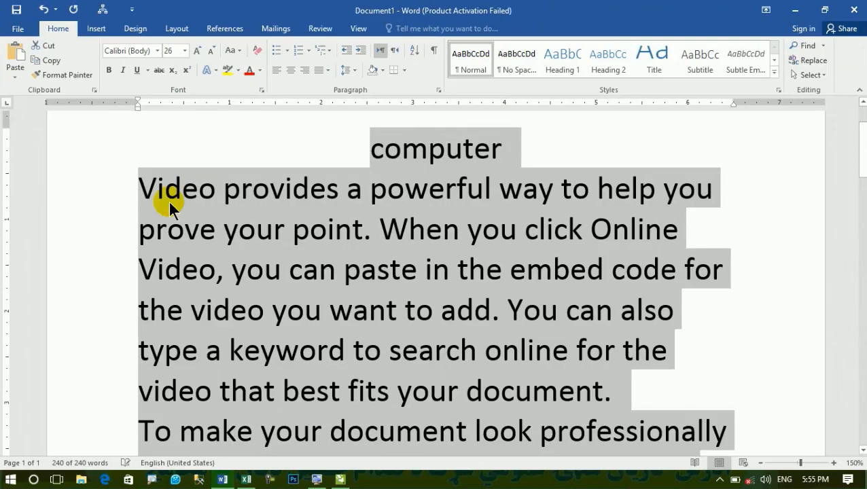
scroll(529, 249, down, 10)
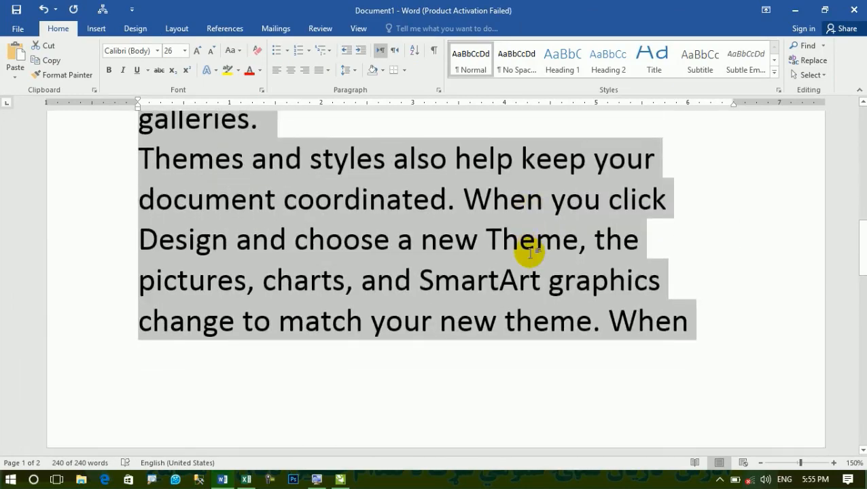
scroll(530, 253, up, 10)
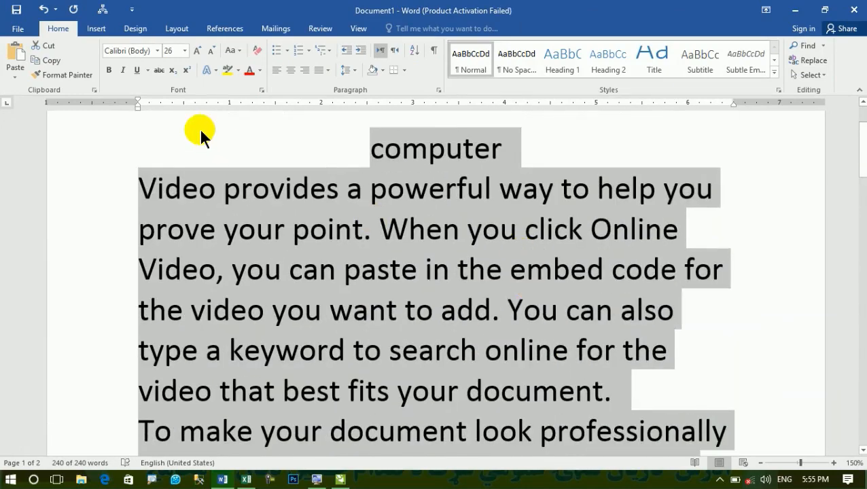
Step: Enlarge all the selected text to 48 pt and look through the pages
click(183, 51)
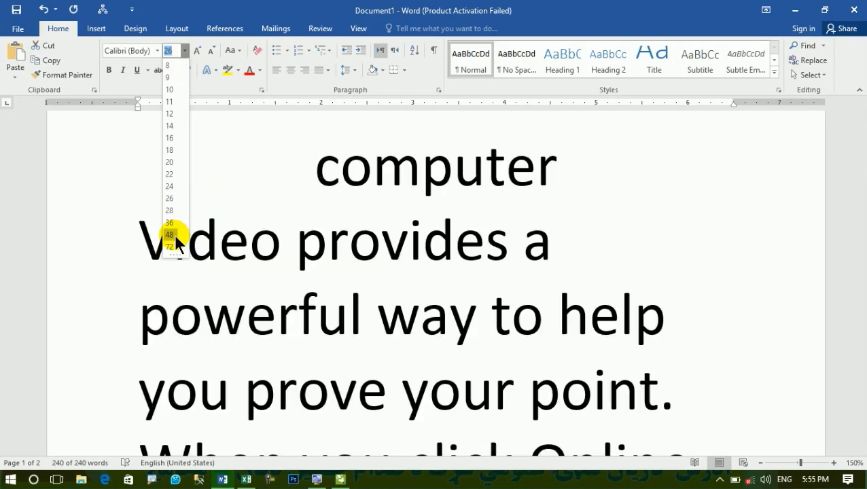
click(174, 236)
scroll(422, 234, down, 3)
scroll(422, 244, down, 15)
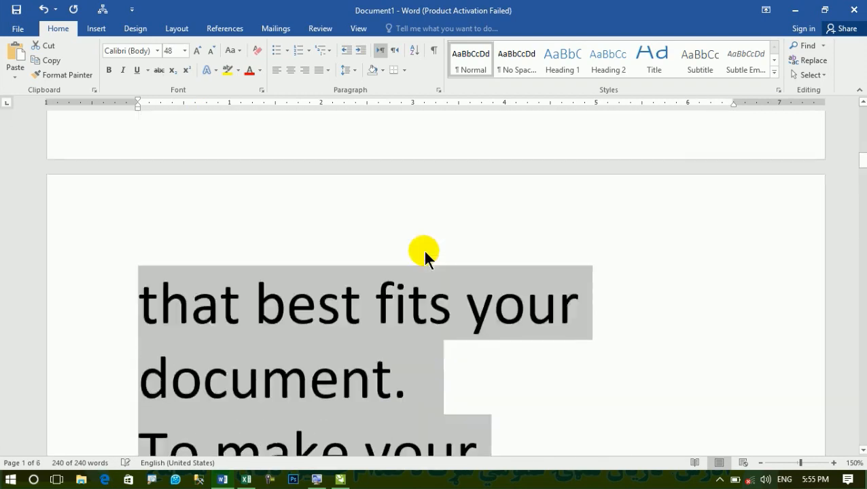
scroll(422, 261, down, 10)
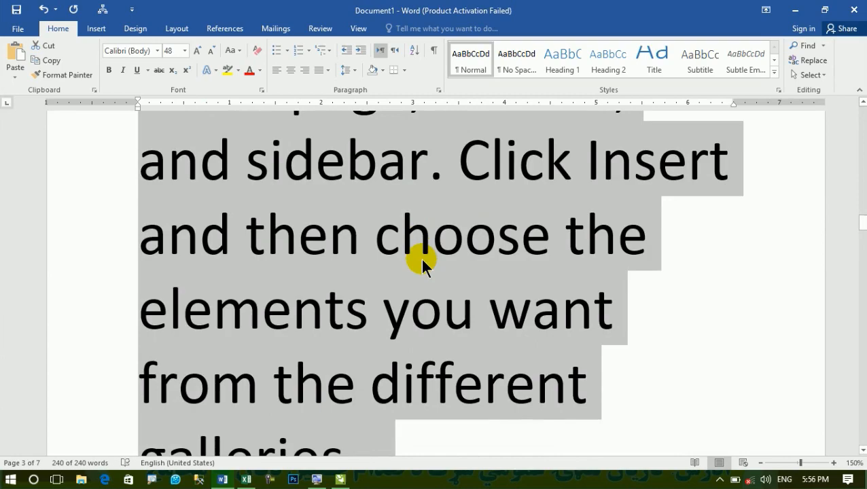
scroll(423, 265, up, 6)
scroll(424, 279, up, 12)
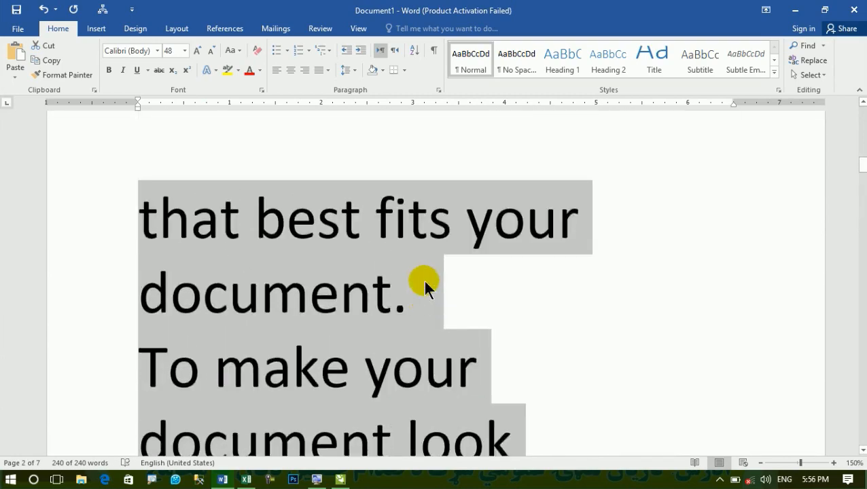
scroll(424, 280, up, 1)
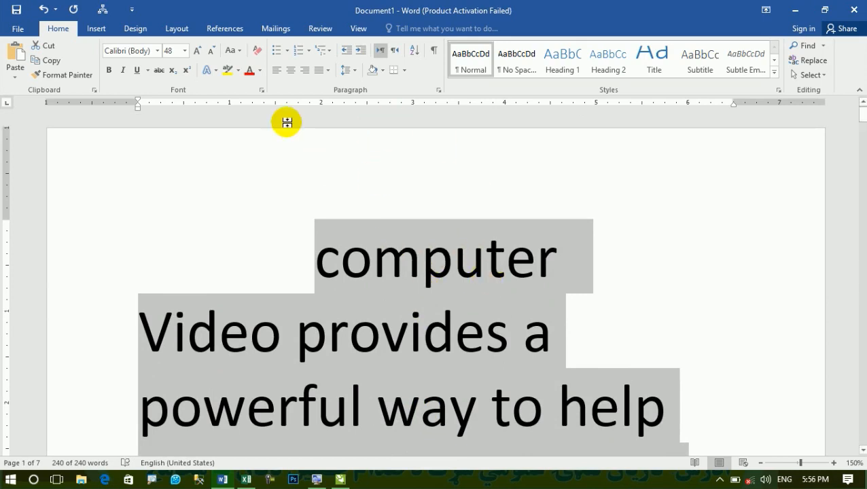
Step: Set the font size of the heading and all paragraphs to 12 pt and deselect the text
click(157, 51)
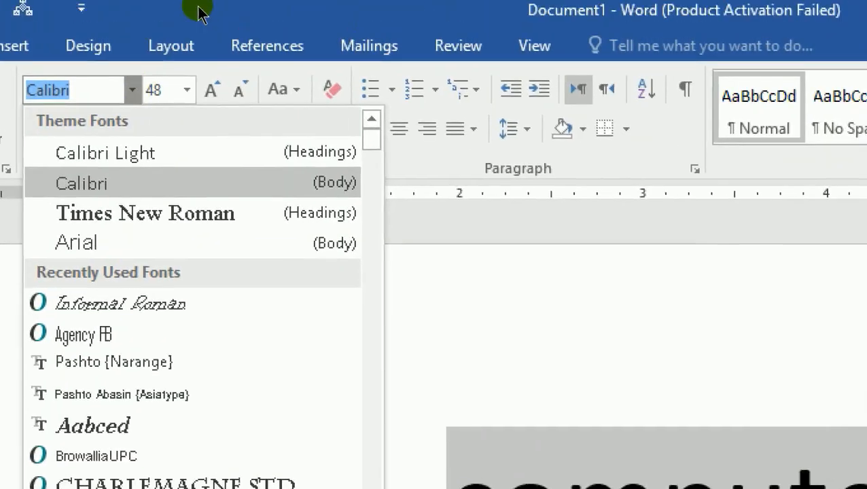
click(218, 4)
click(310, 90)
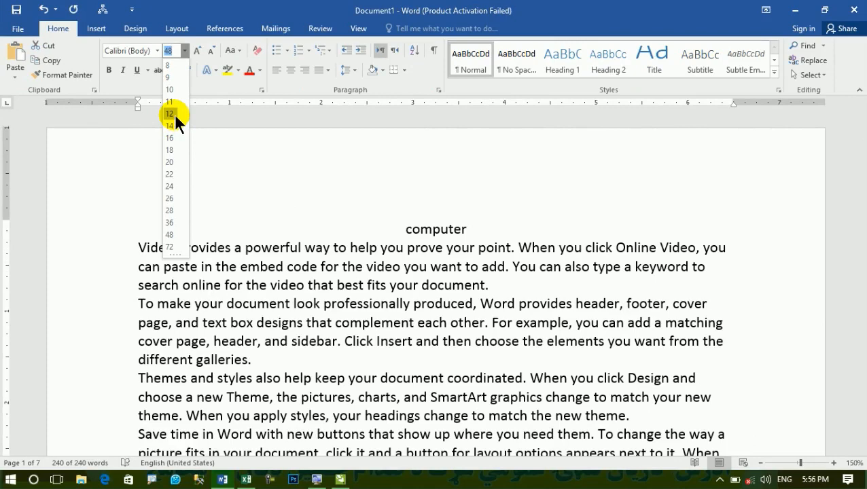
click(175, 113)
click(413, 286)
scroll(413, 286, down, 3)
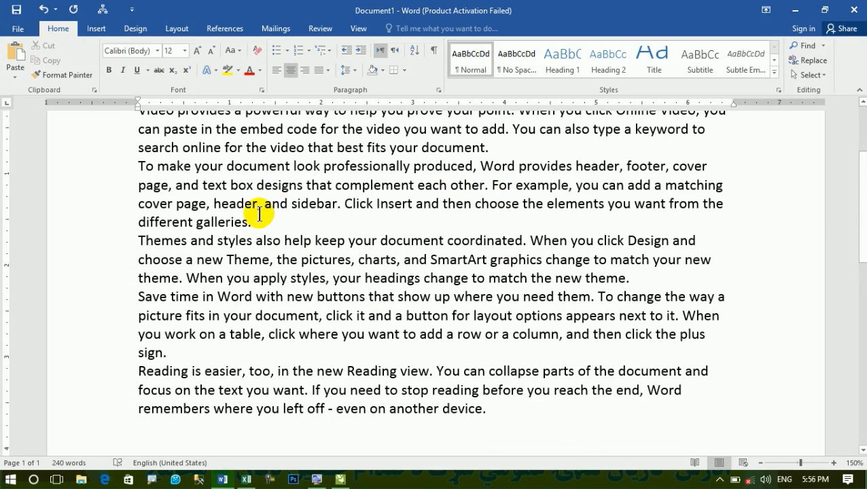
Step: Try choosing a 48 pt font size with no text selected
click(184, 51)
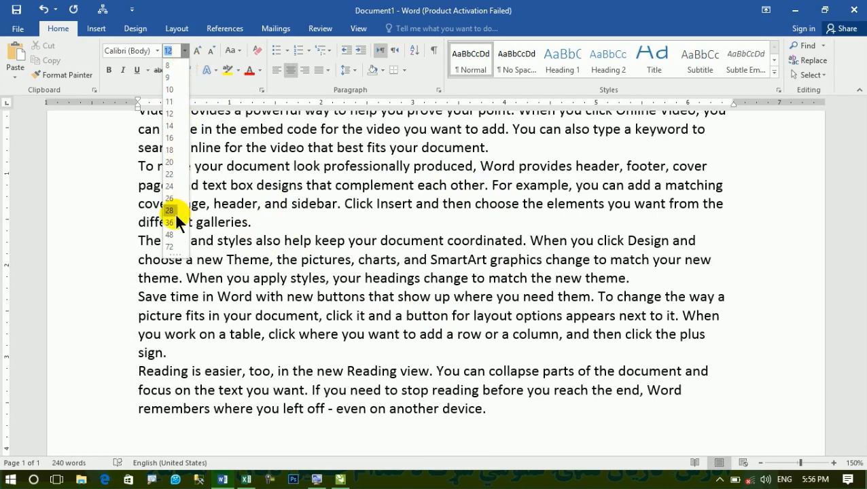
click(168, 233)
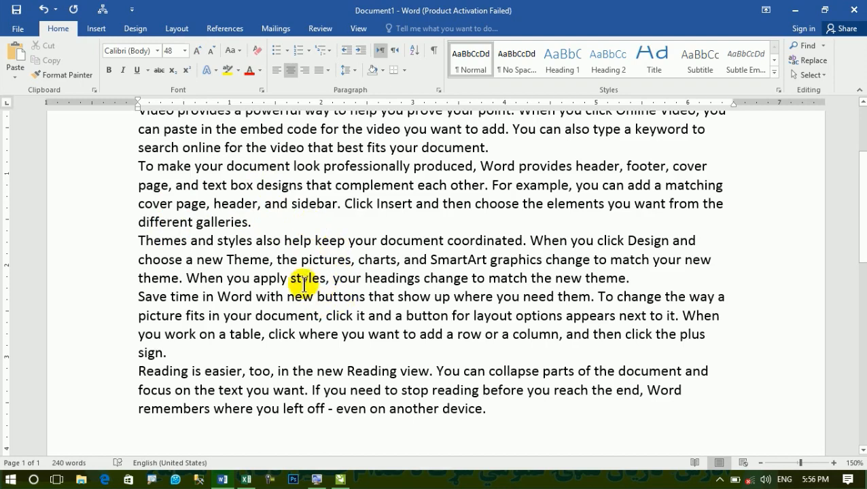
scroll(304, 282, up, 3)
click(183, 53)
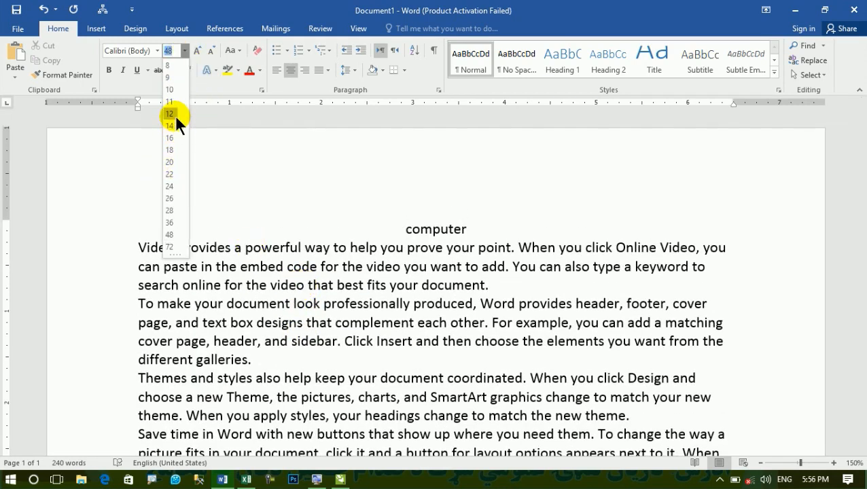
click(371, 300)
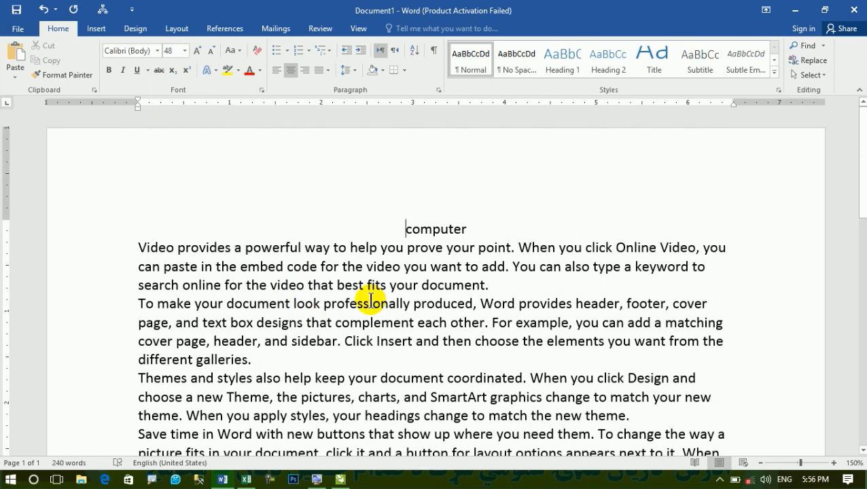
Step: Select the whole document, grow its font stepwise to 80 pt, and shrink it stepwise back to 12 pt
key(ctrl+a)
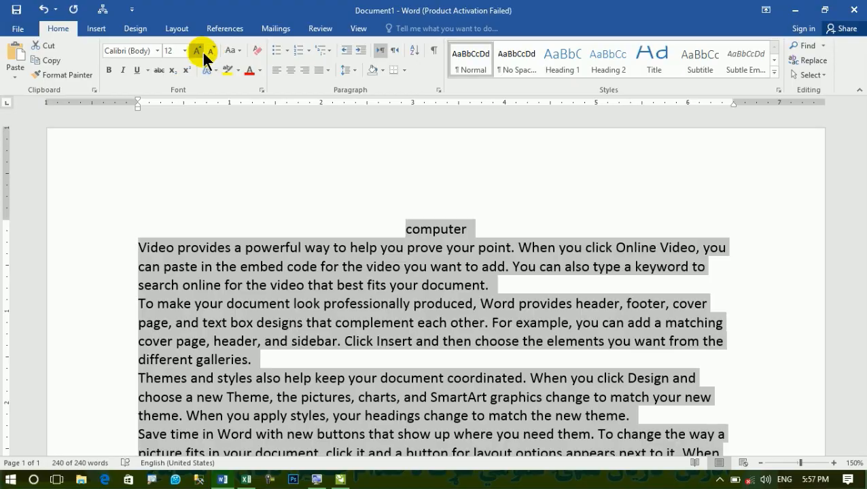
click(200, 49)
click(200, 49)
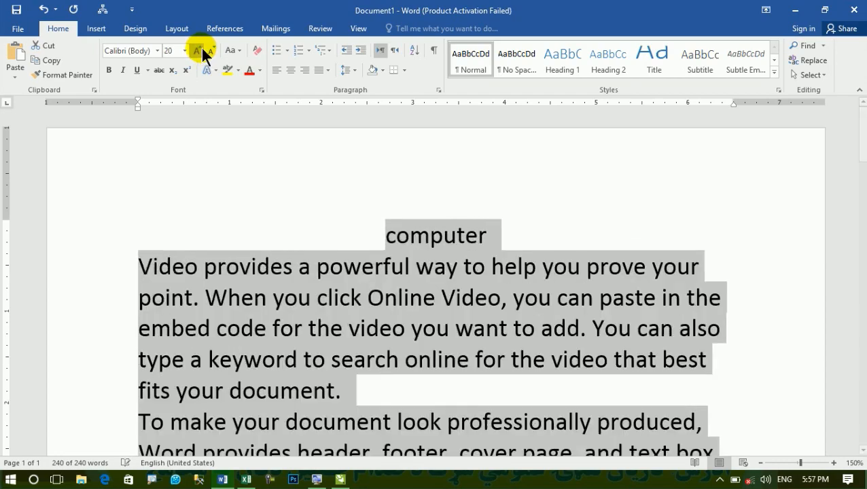
click(201, 48)
click(200, 48)
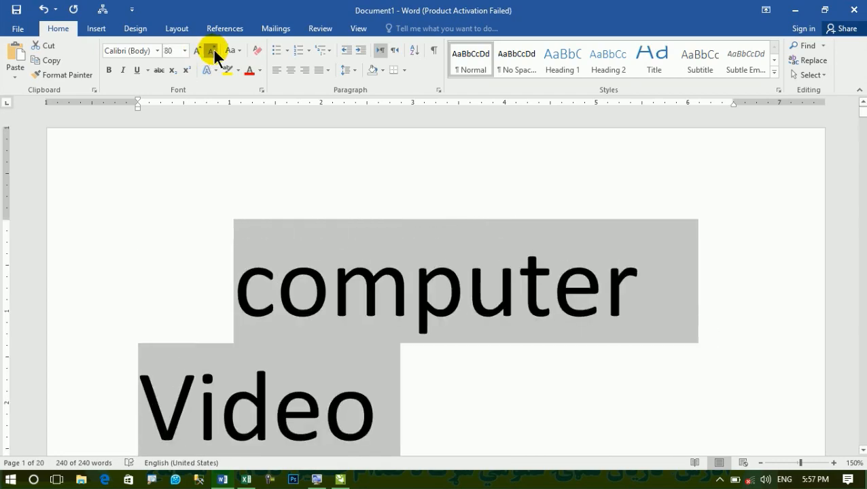
click(211, 52)
click(209, 50)
click(207, 49)
click(206, 52)
click(204, 54)
click(203, 54)
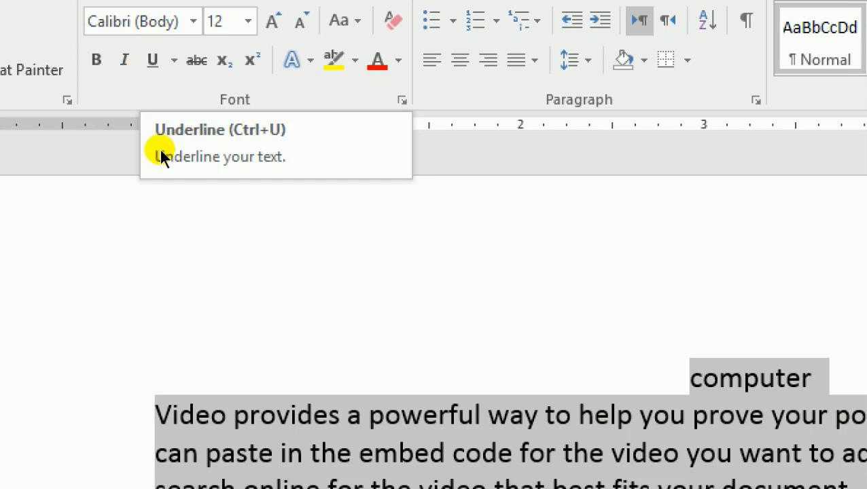
Step: Select only the heading line "computer" above the paragraphs
click(246, 237)
drag(783, 376, 398, 261)
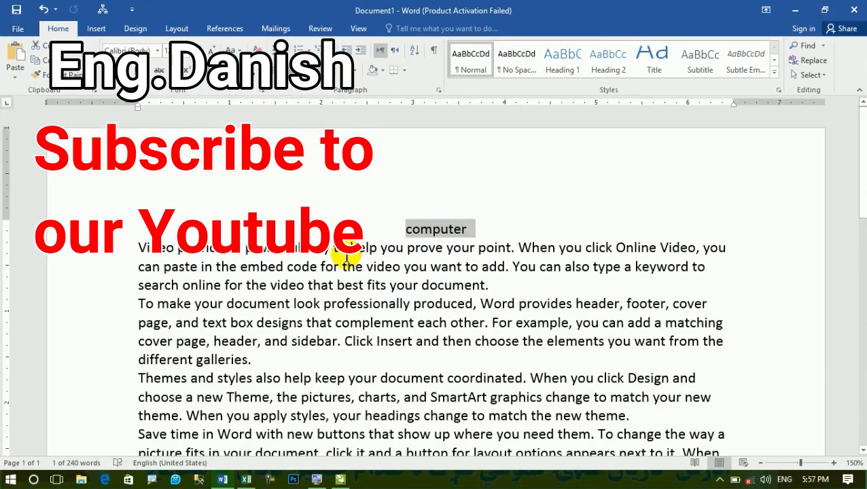
Step: Select the heading "computer" and grow its font stepwise to 26 pt
drag(246, 249, 367, 359)
drag(404, 230, 499, 228)
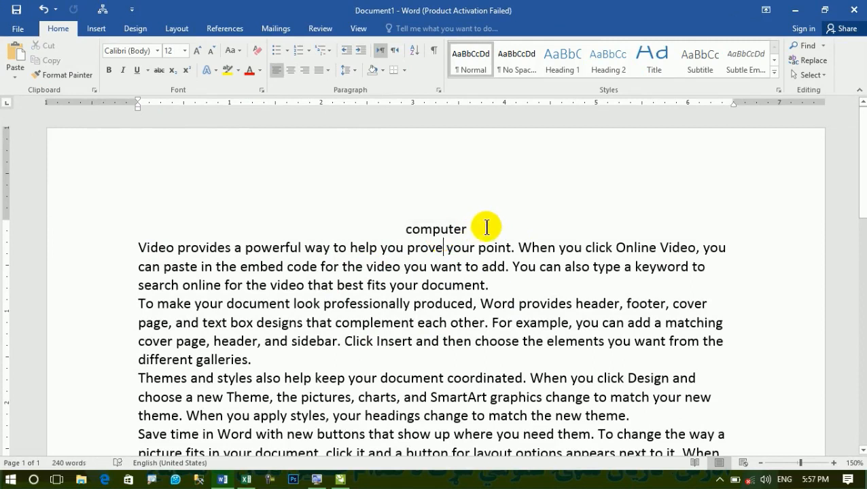
drag(272, 285, 340, 360)
drag(377, 245, 405, 230)
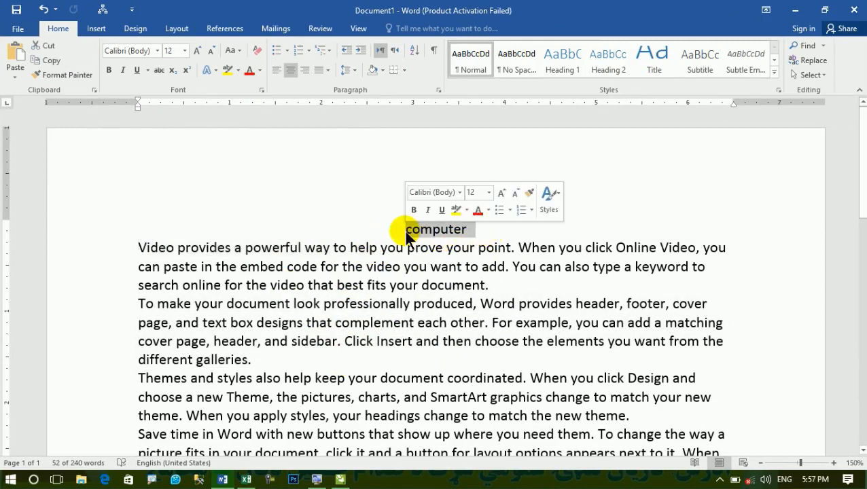
click(197, 50)
click(197, 50)
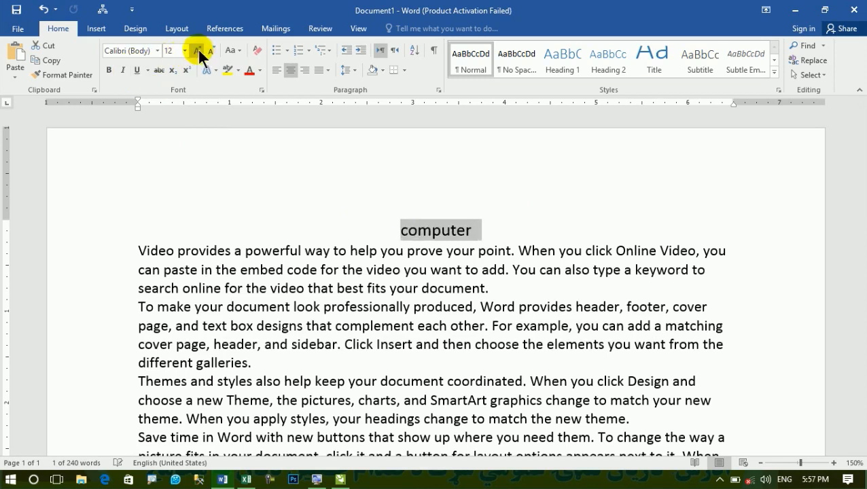
click(197, 50)
click(197, 50)
click(198, 50)
click(197, 49)
click(197, 50)
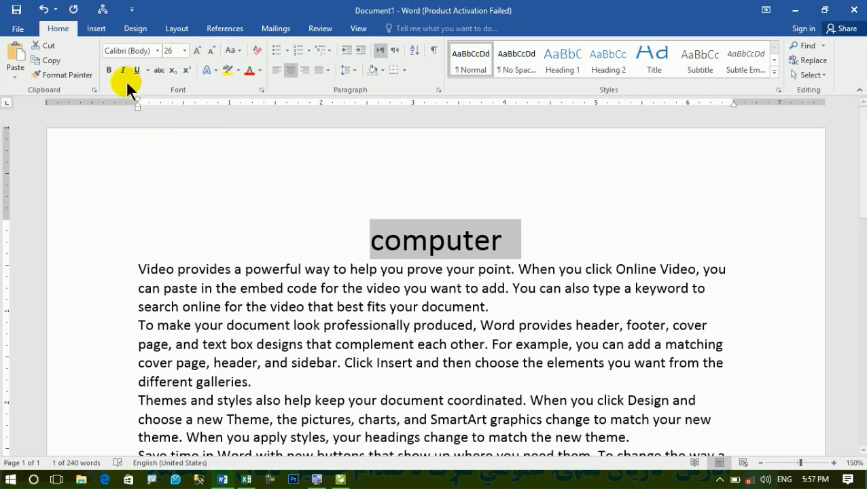
Step: Toggle bold on and off twice for the heading "computer"
click(110, 69)
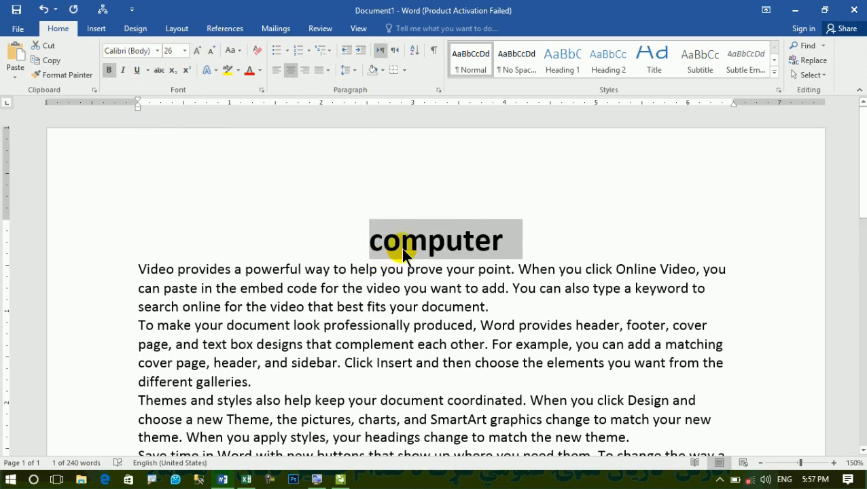
click(446, 243)
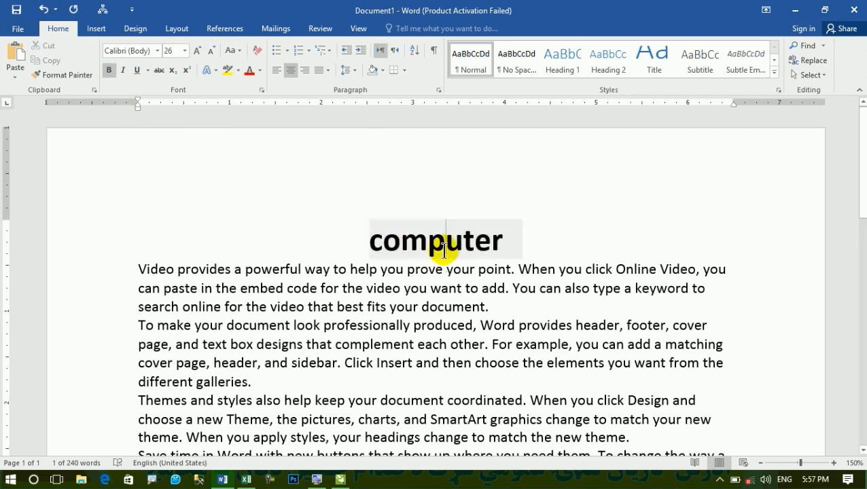
drag(522, 245, 368, 240)
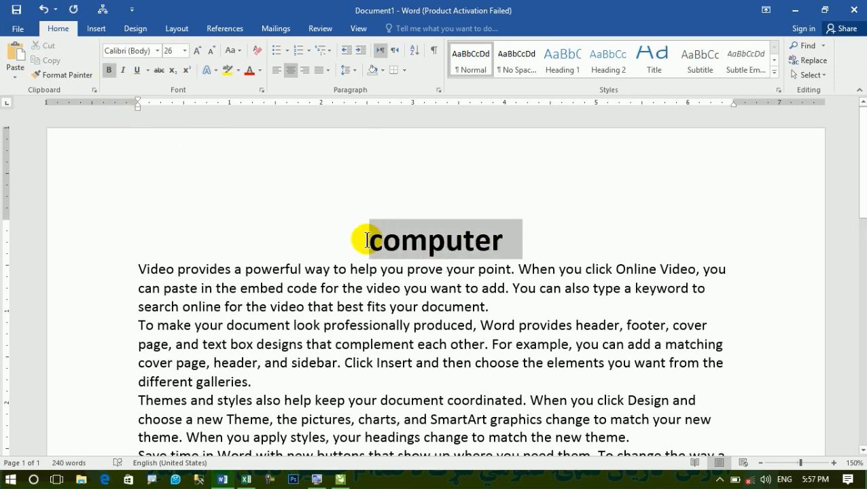
click(108, 71)
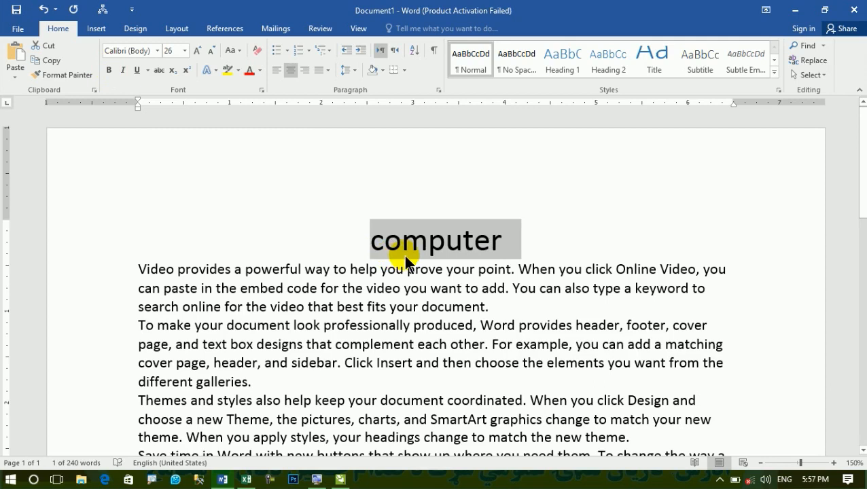
key(ctrl+b)
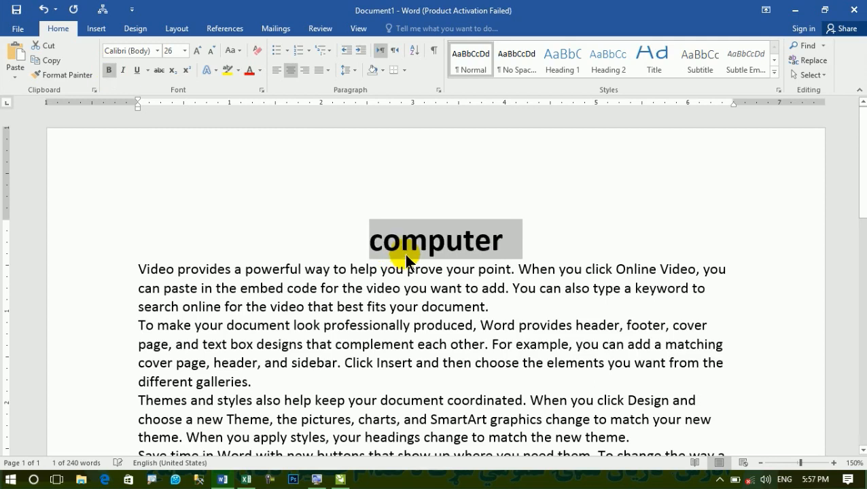
key(ctrl+b)
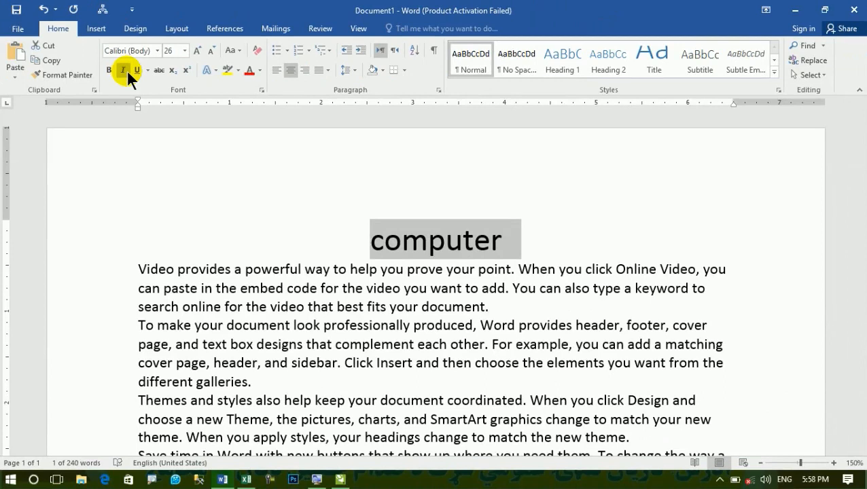
Step: Italicize the heading "computer" and extend the italics to the whole document
click(126, 70)
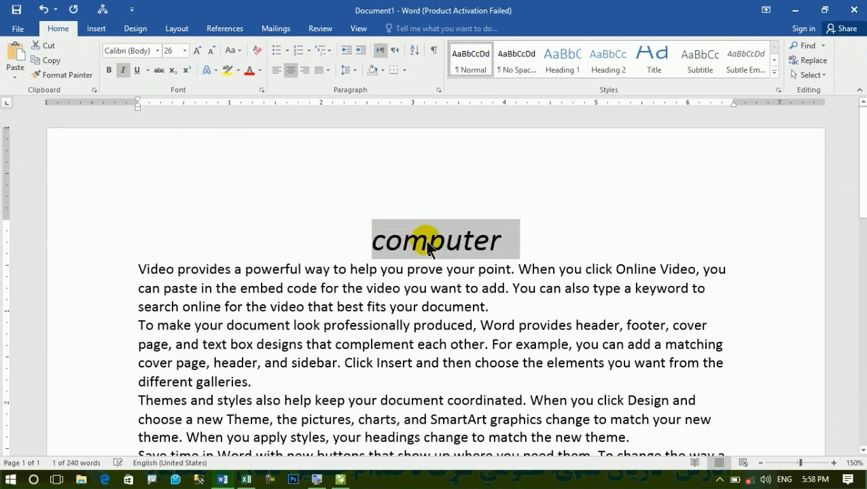
click(388, 269)
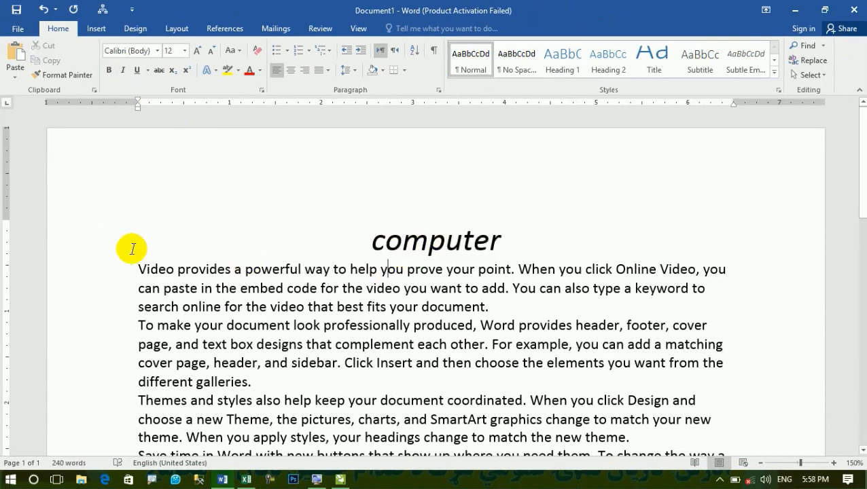
key(ctrl+a)
click(122, 71)
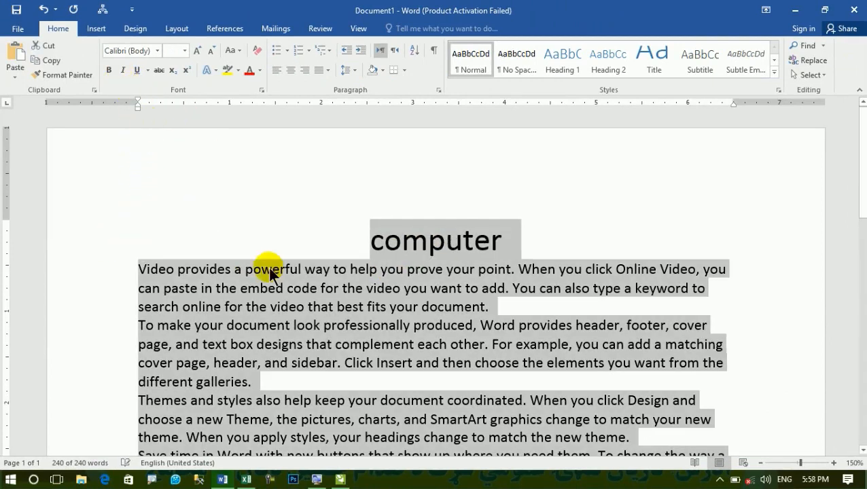
click(125, 70)
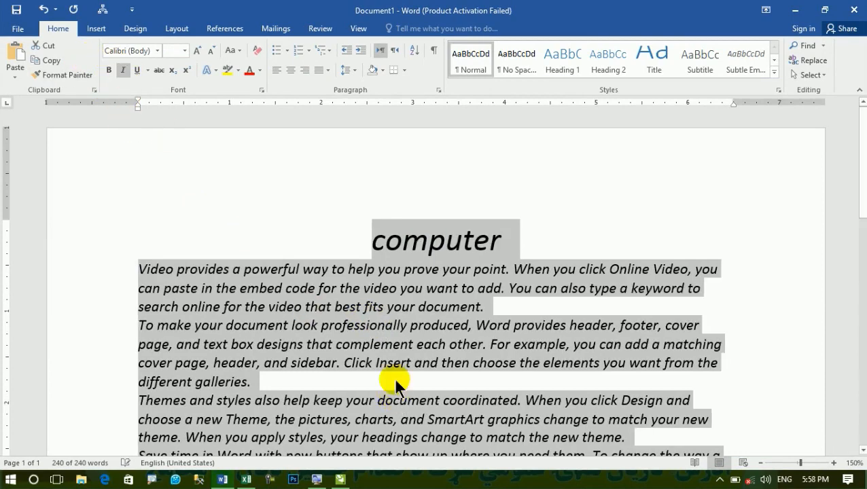
click(359, 310)
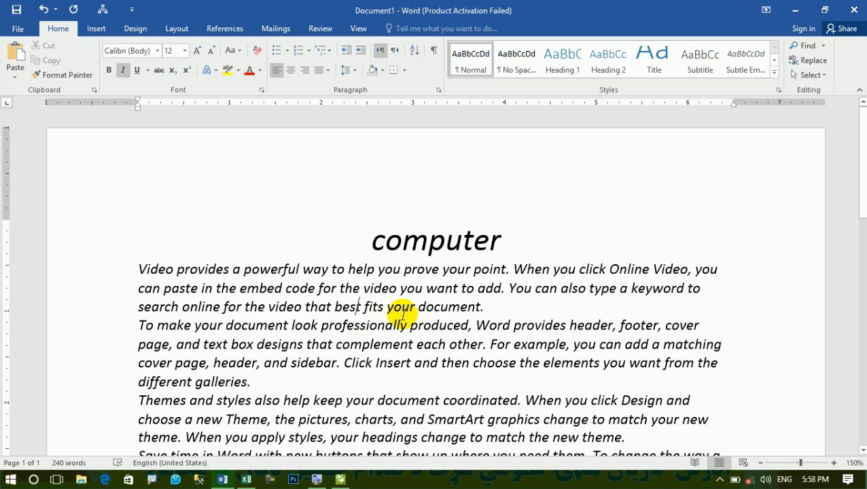
Step: Remove the italics from the whole document and deselect the text
key(ctrl+a)
key(ctrl+i)
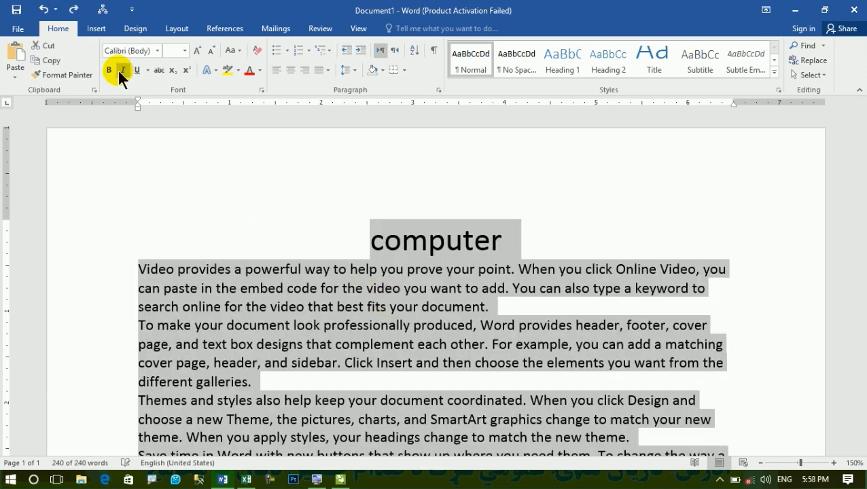
click(145, 71)
click(470, 366)
Step: Underline only the heading "computer" and undo the underline
drag(478, 242, 355, 237)
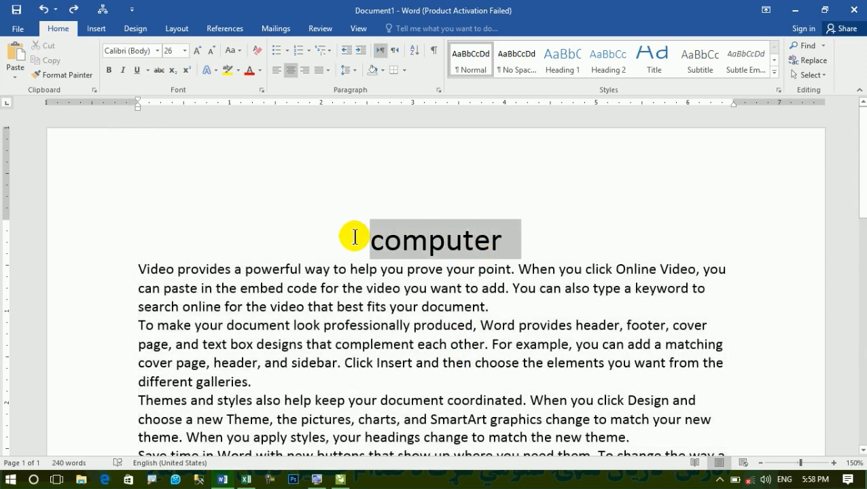
click(136, 70)
click(348, 331)
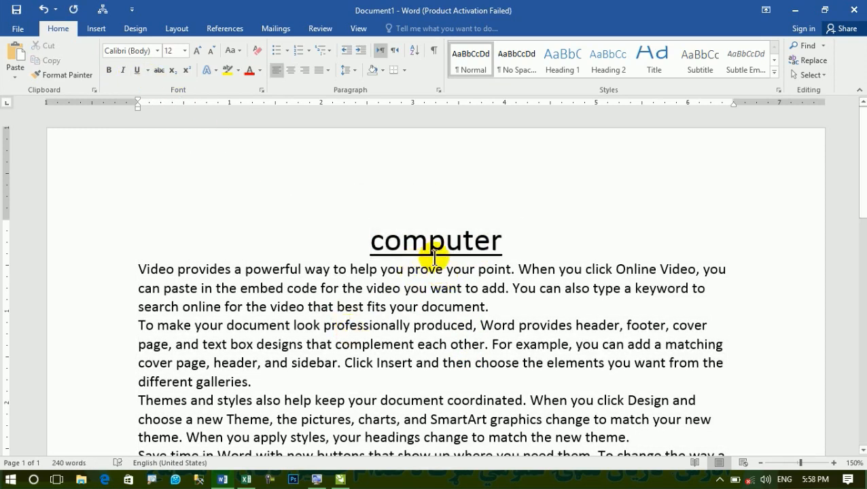
key(ctrl+z)
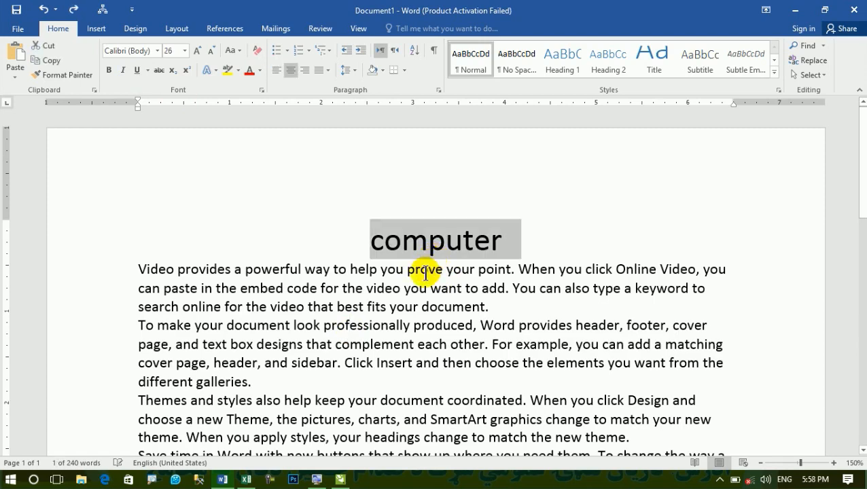
Step: Underline the sentence "When you apply styles, your headings change to match the new theme." in the third paragraph
scroll(424, 279, up, 2)
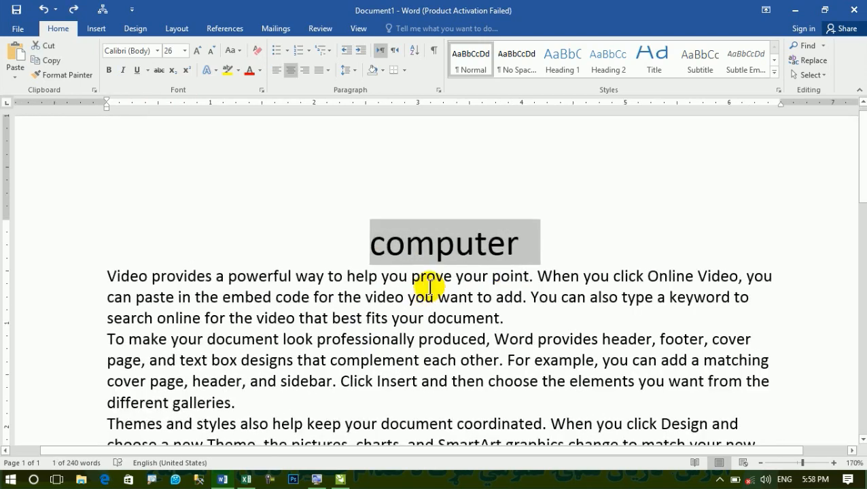
click(525, 283)
scroll(524, 305, down, 3)
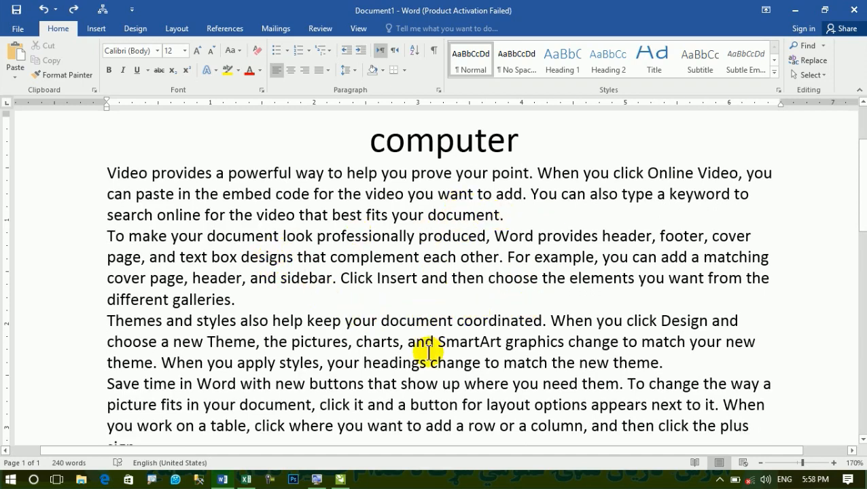
drag(498, 365, 177, 368)
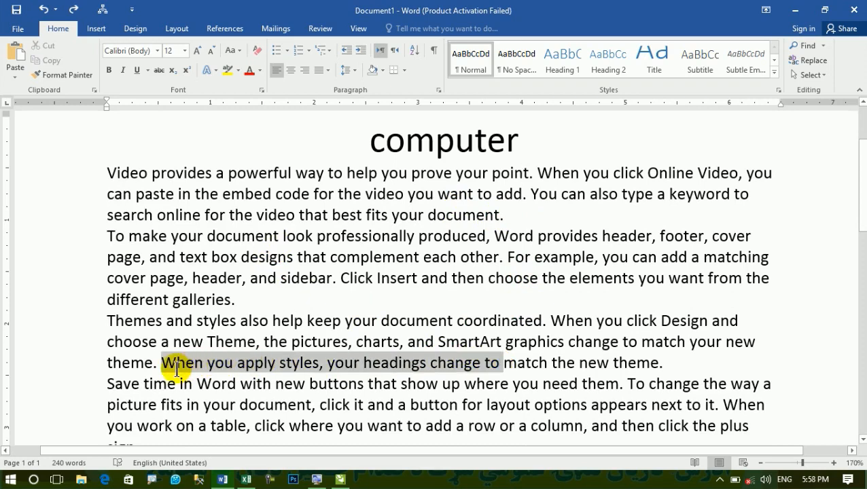
drag(666, 363, 191, 363)
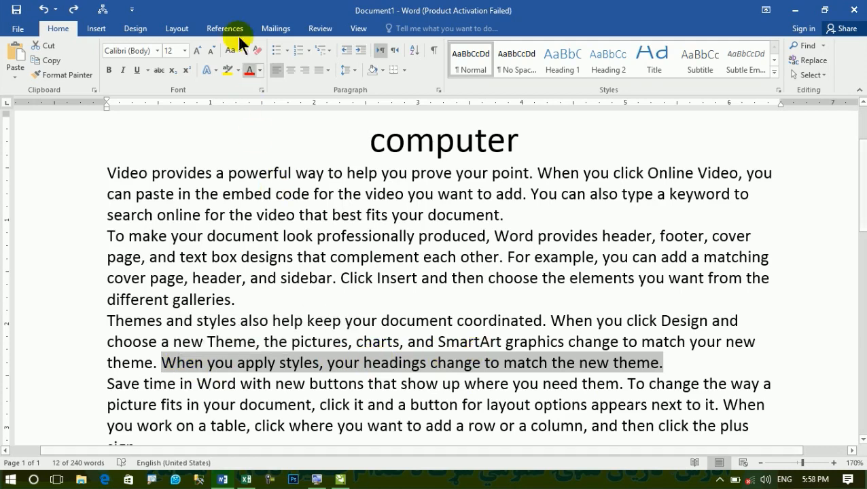
click(136, 71)
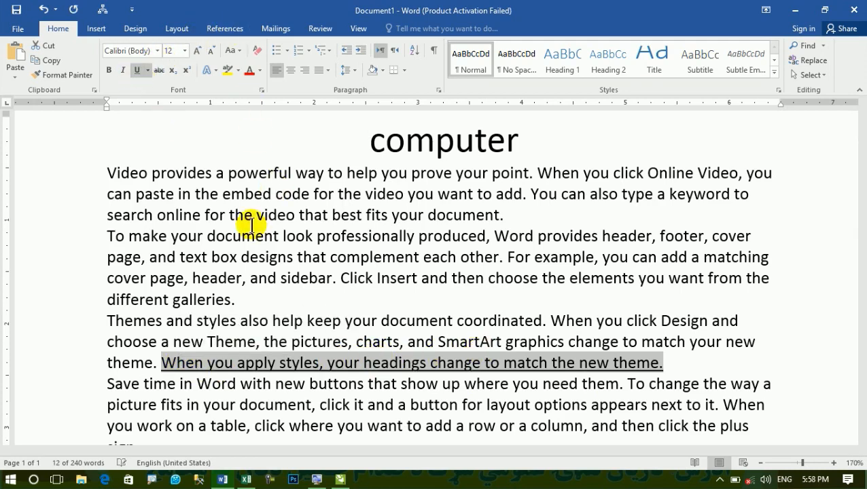
click(310, 278)
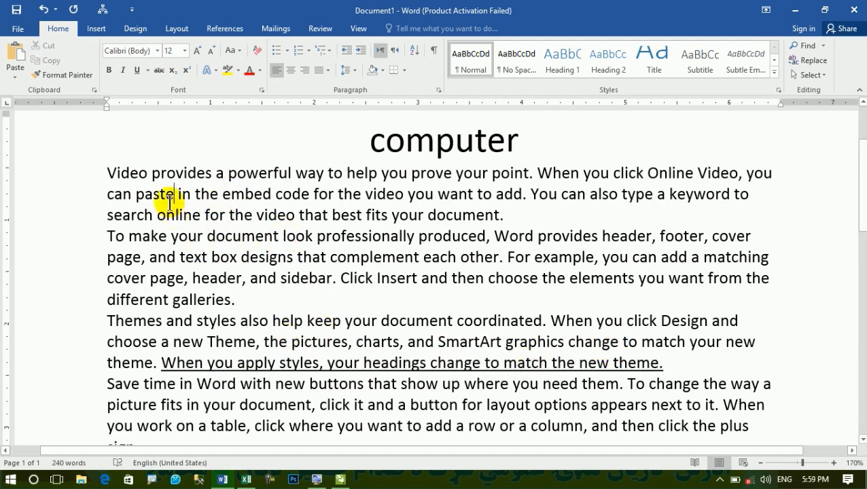
Step: Apply a single underline to the whole document and undo it
key(ctrl+a)
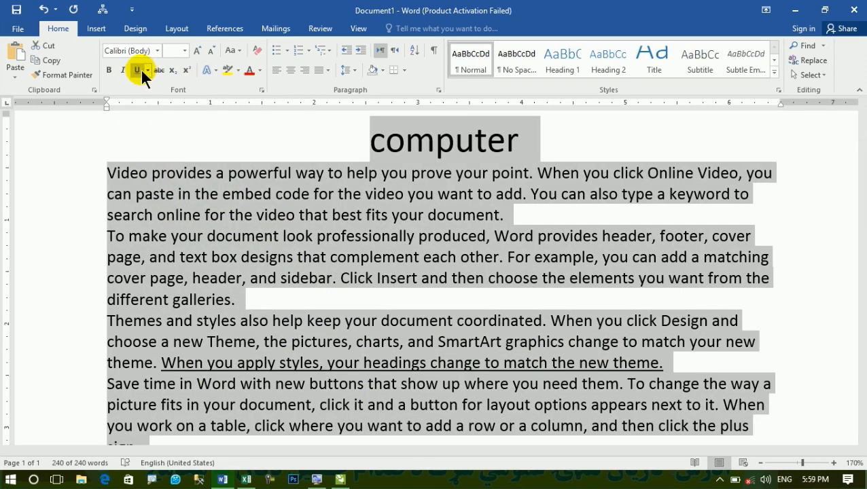
click(137, 70)
click(288, 297)
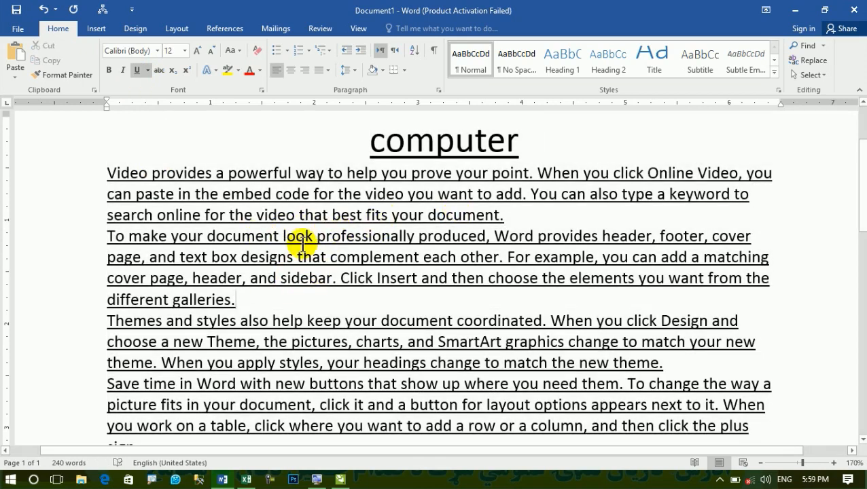
key(ctrl+z)
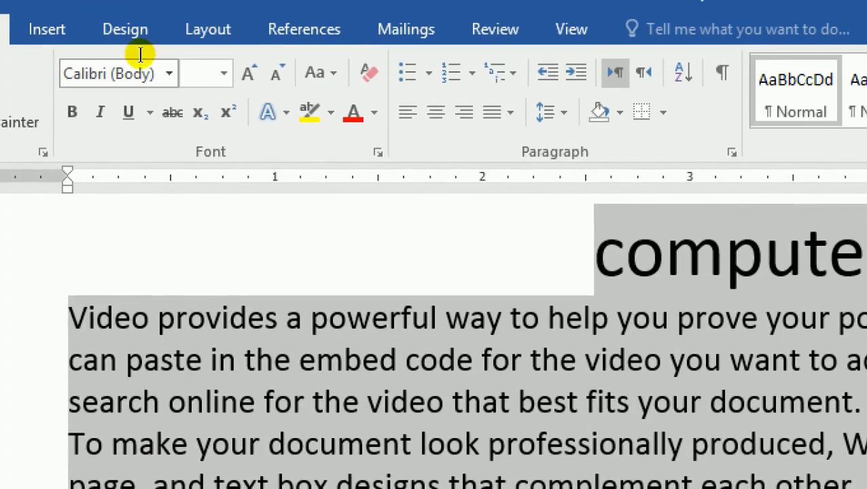
Step: Apply the double underline style to the whole document and deselect the text
click(150, 112)
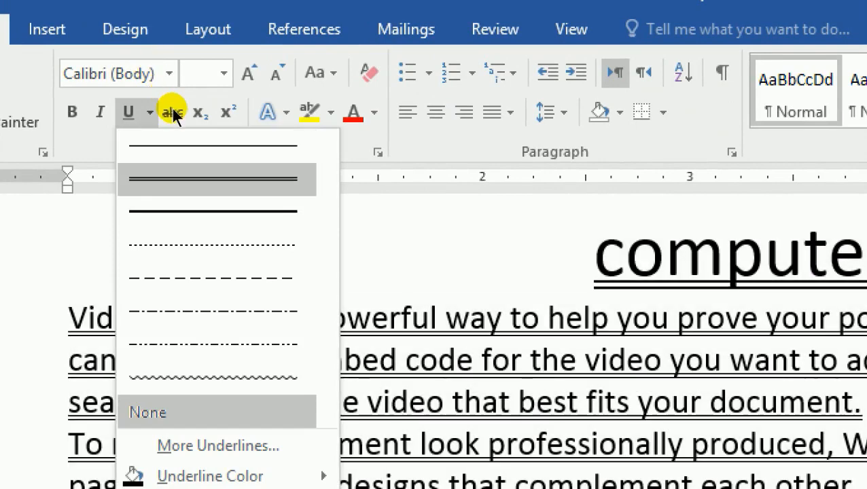
click(204, 179)
scroll(312, 283, down, 2)
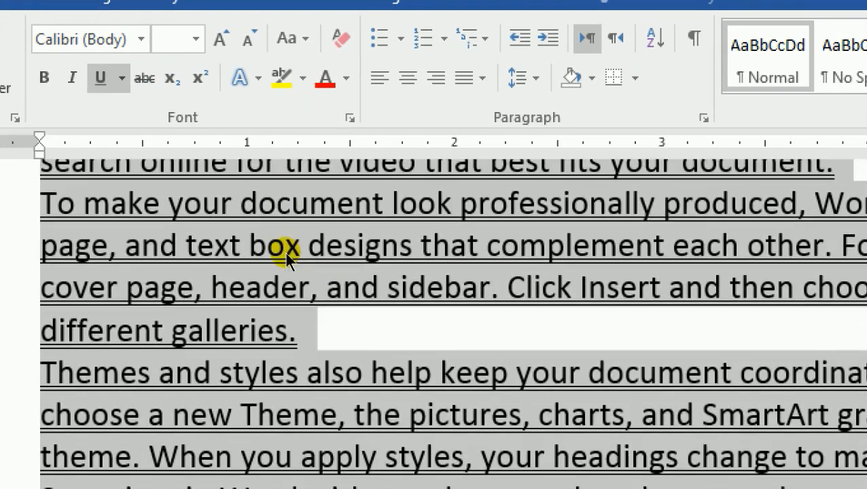
click(293, 189)
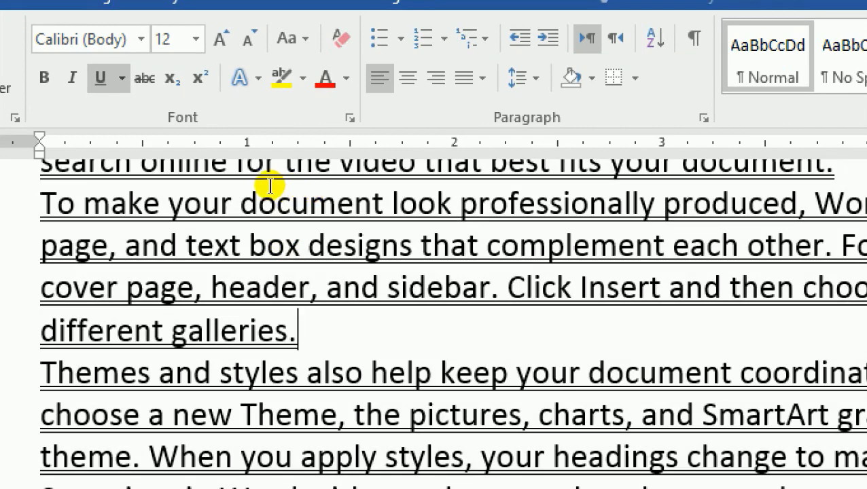
Step: Change the underline of the whole document to the dotted style and deselect the text
key(ctrl+a)
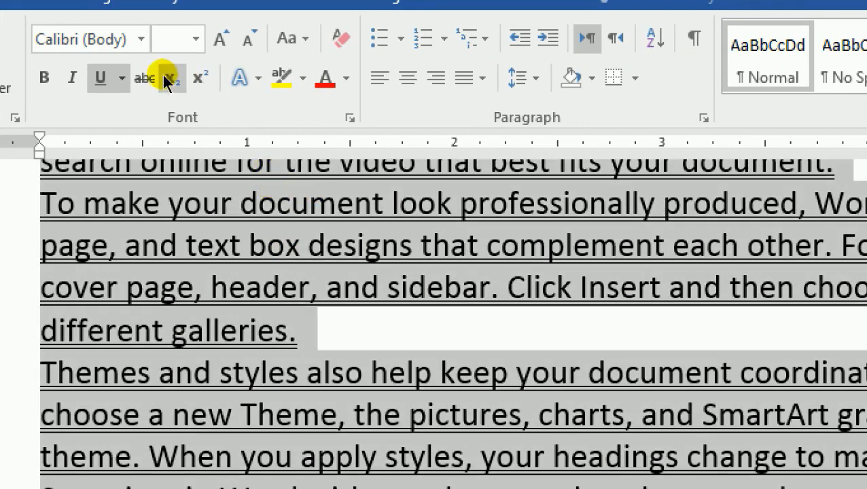
click(122, 78)
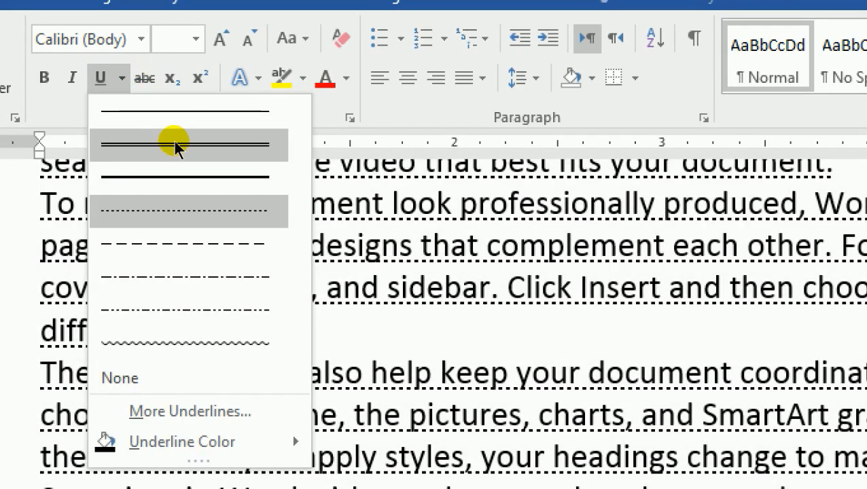
click(178, 210)
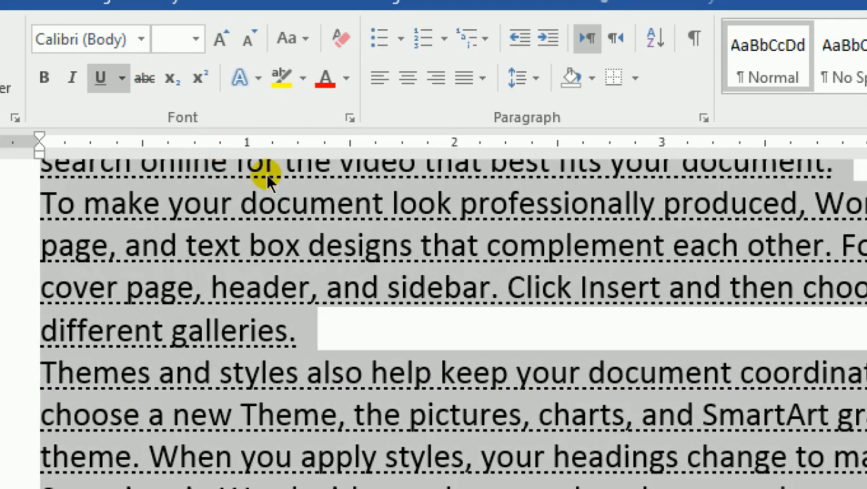
click(445, 288)
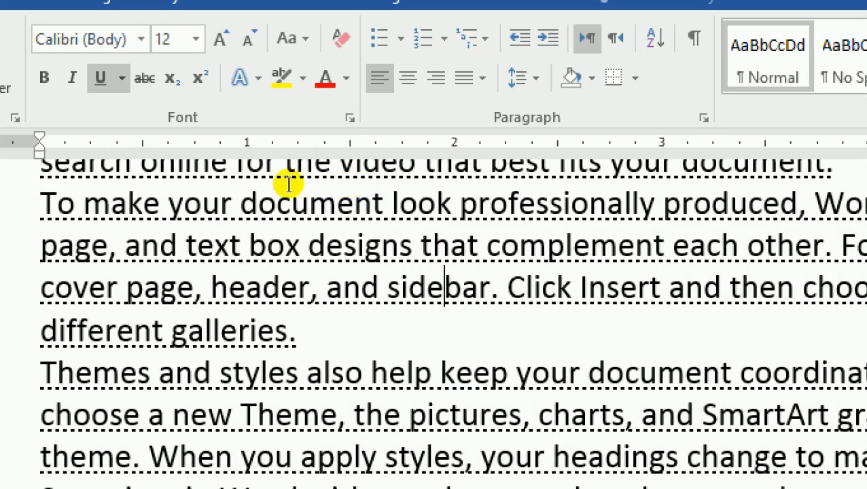
Step: Apply the wavy underline style to the whole document and undo it
key(ctrl+a)
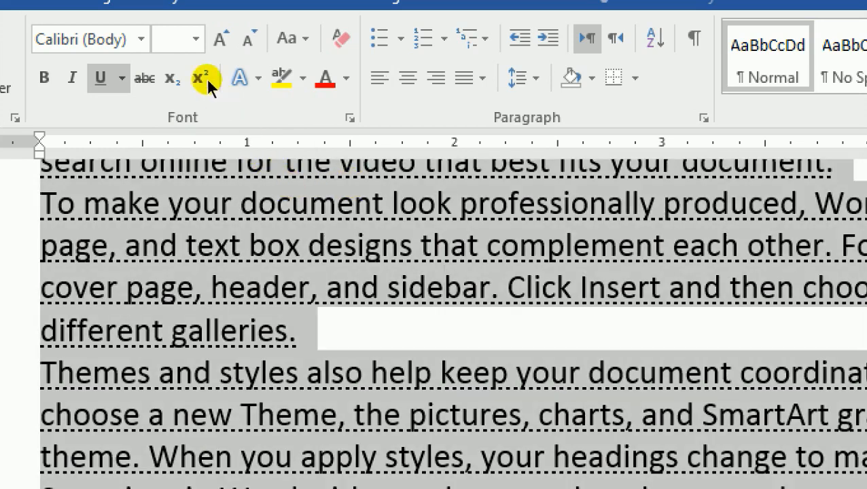
click(123, 77)
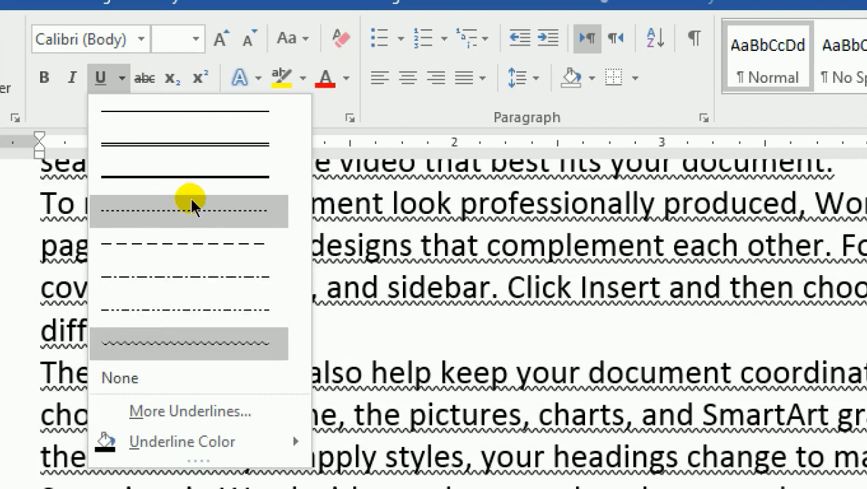
click(194, 343)
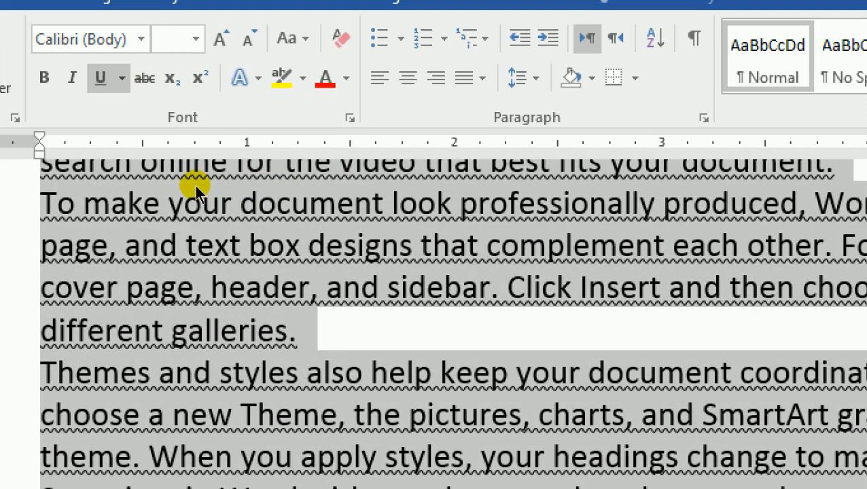
key(ctrl+z)
Step: Set the underline color of the whole document to red
click(122, 78)
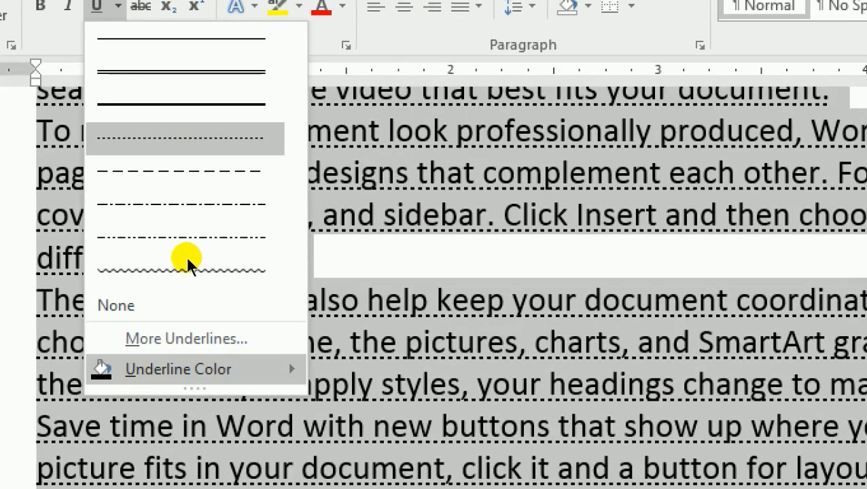
mouse_move(187, 369)
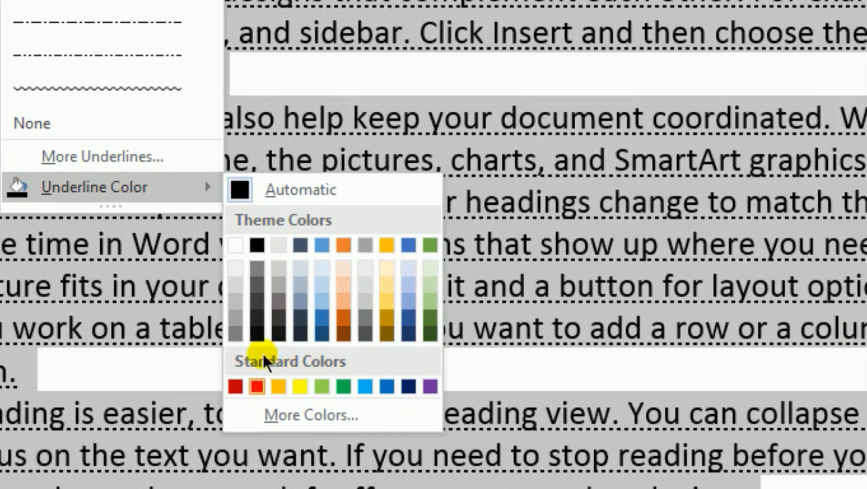
click(257, 386)
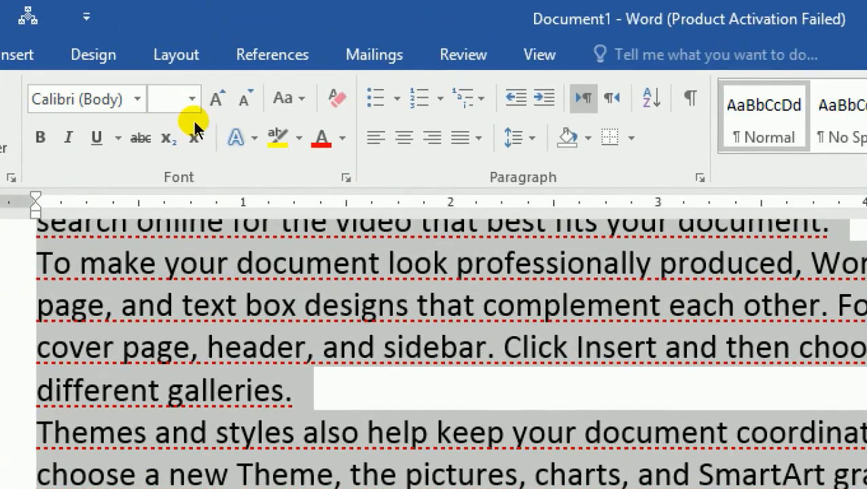
Step: Change the underline of the whole document to the thick style and deselect the text
click(118, 138)
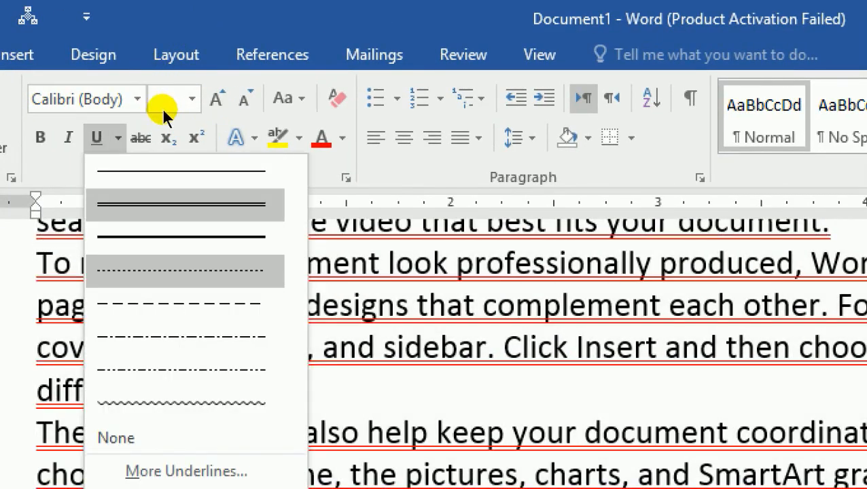
key(Down)
key(Return)
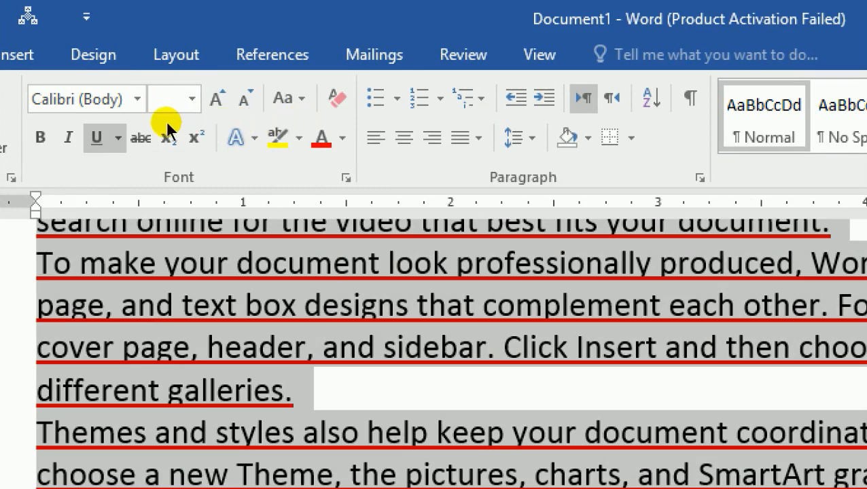
scroll(166, 126, down, 1)
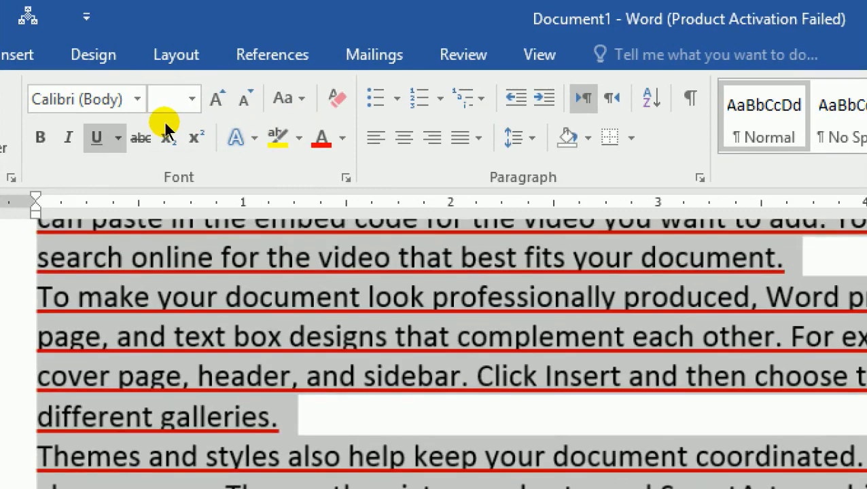
scroll(165, 126, down, 3)
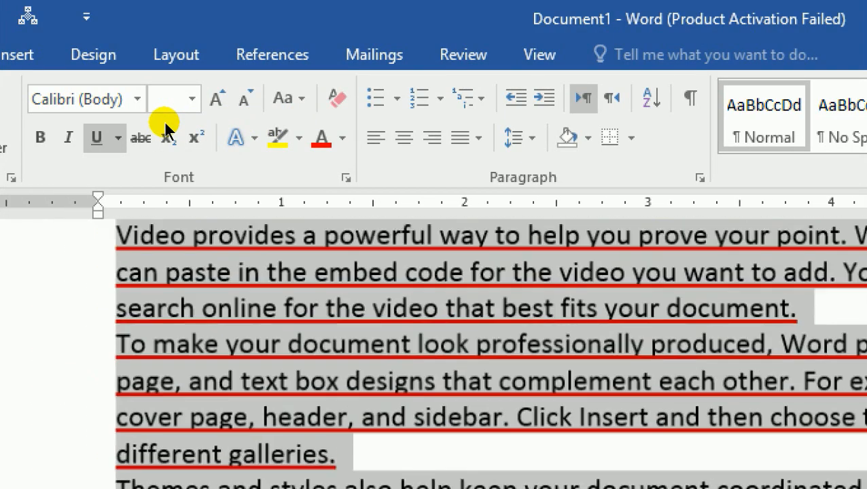
scroll(413, 155, down, 2)
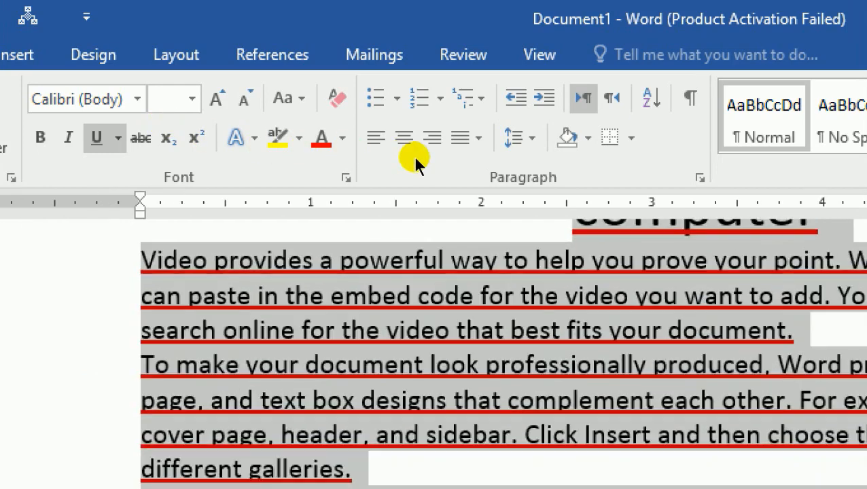
scroll(410, 158, up, 2)
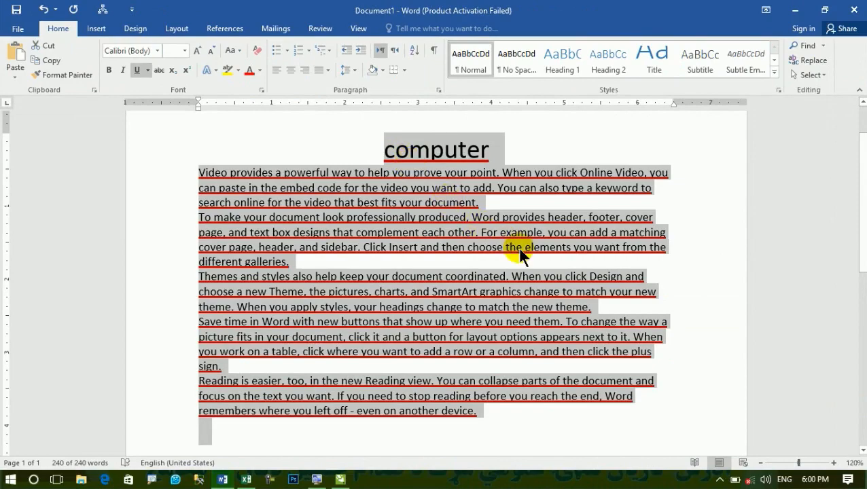
scroll(518, 246, up, 3)
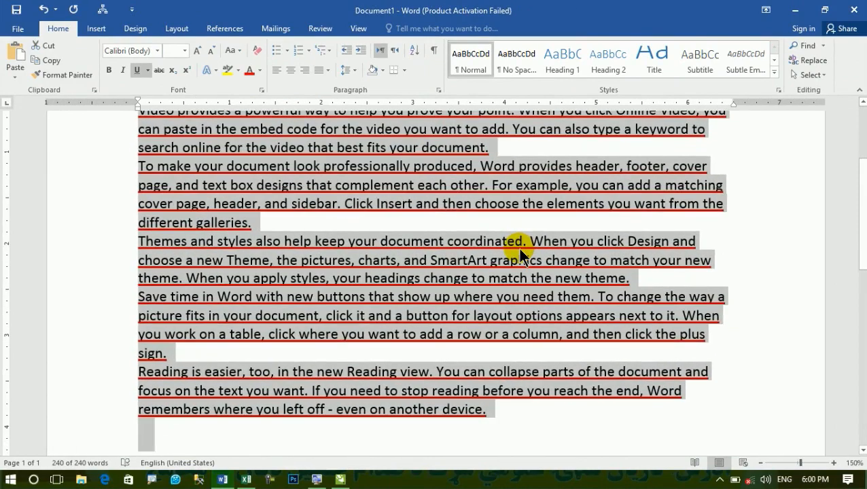
scroll(521, 255, up, 4)
click(421, 227)
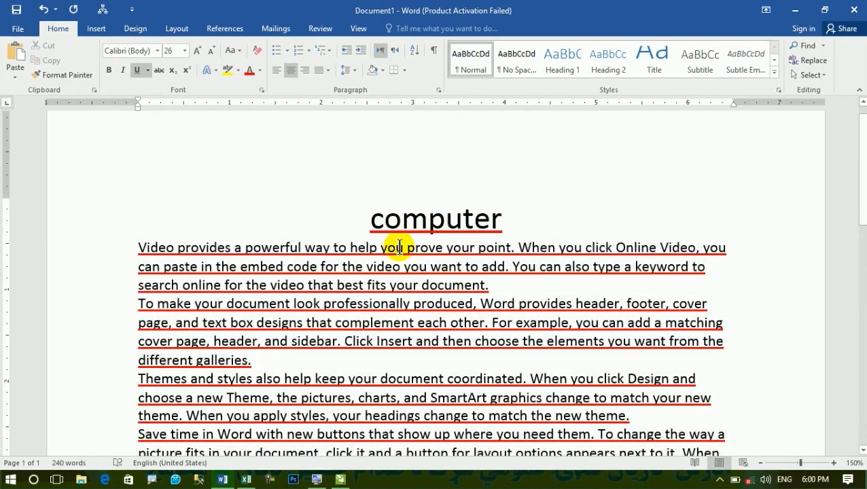
drag(339, 219, 619, 323)
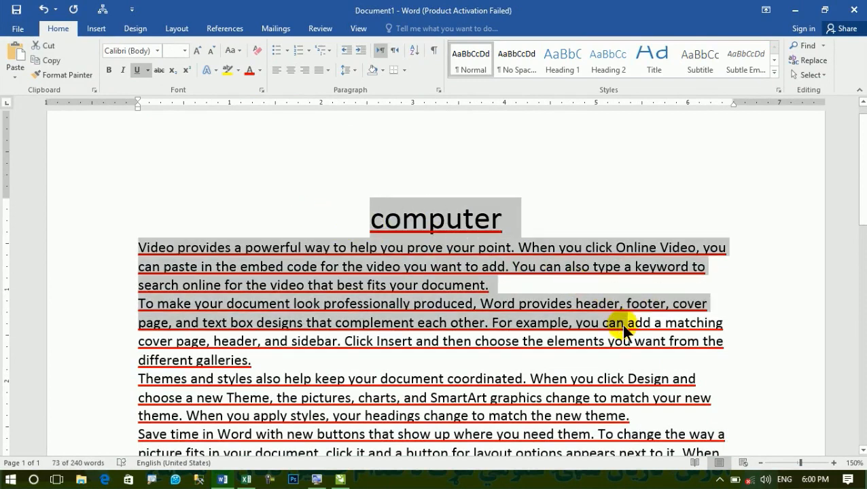
key(ctrl+a)
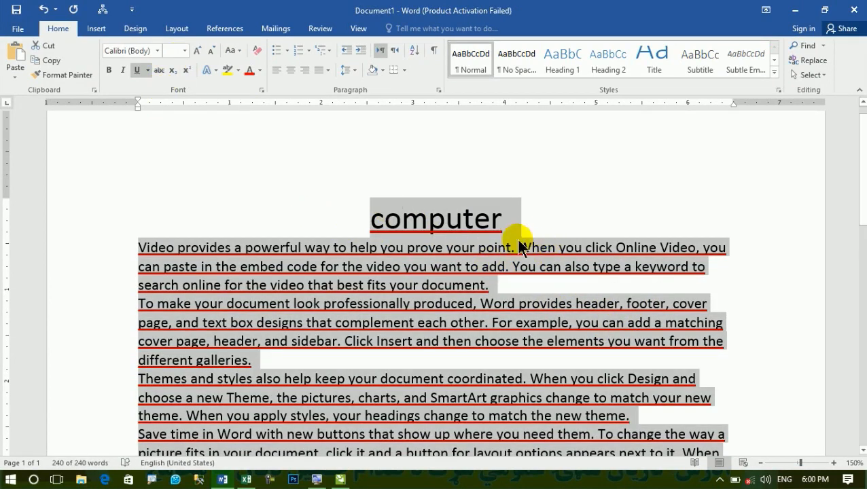
click(518, 244)
drag(511, 216, 329, 215)
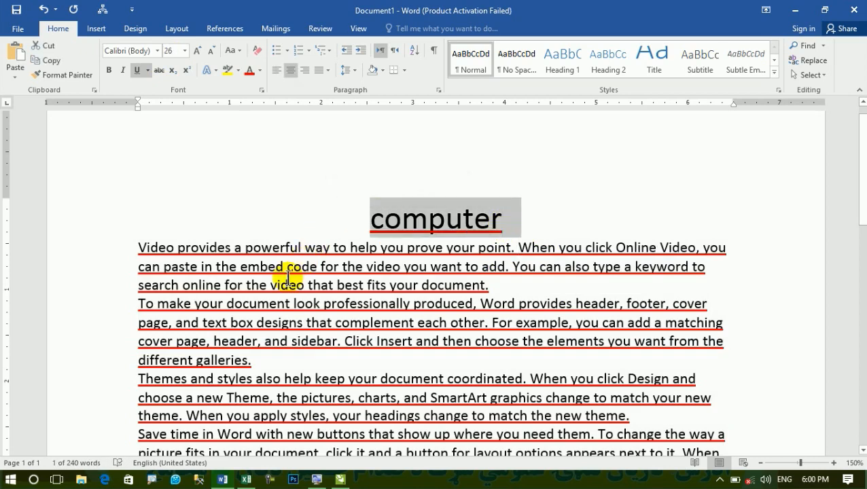
Step: Remove the underline from the whole document by setting its underline style to None, and deselect the text
key(ctrl+a)
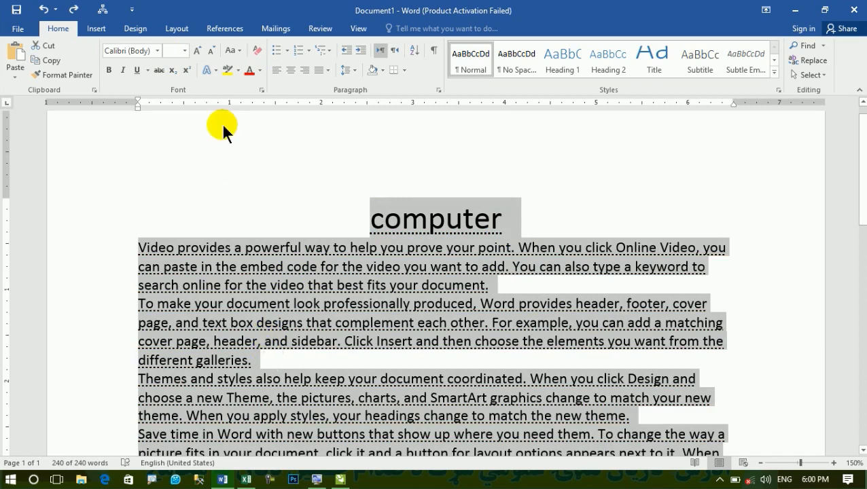
click(147, 71)
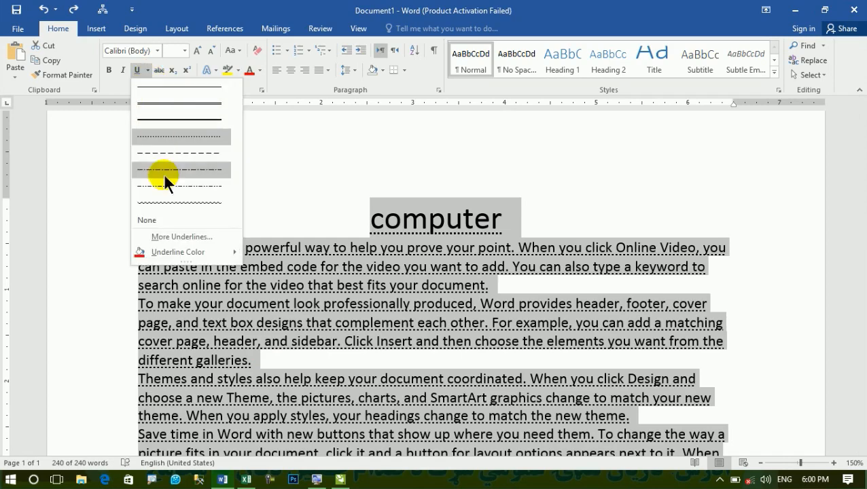
click(474, 327)
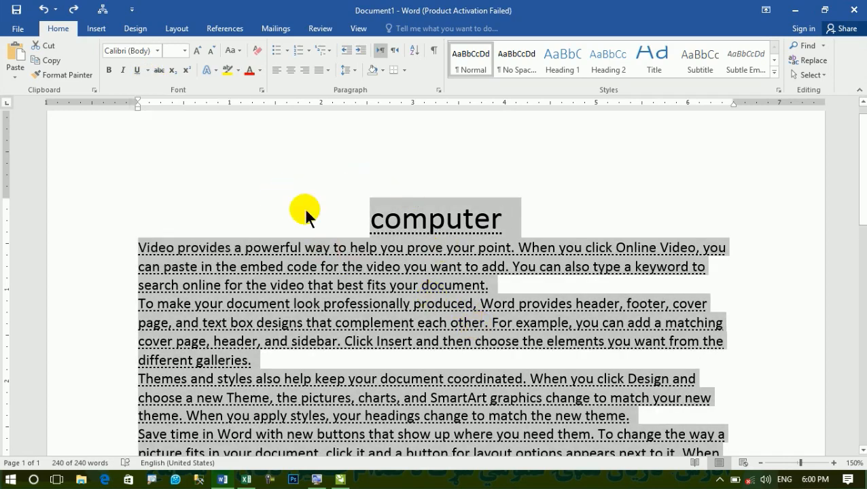
ctrl+scroll(420, 268, up, 5)
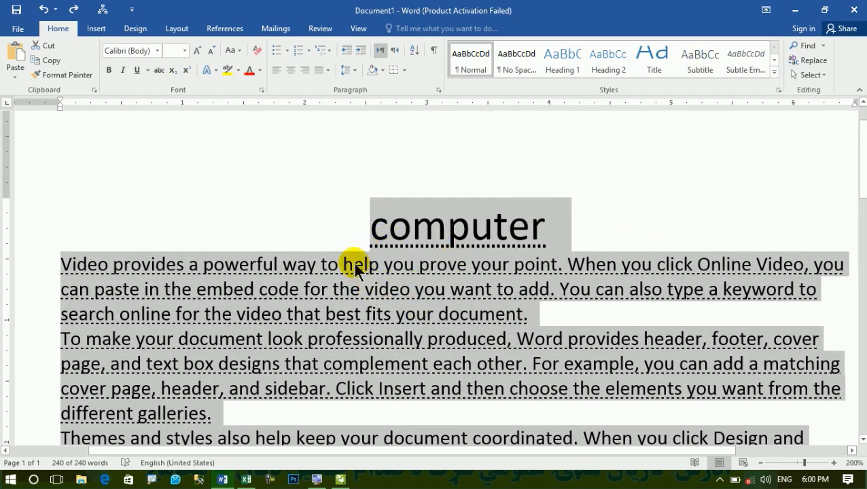
click(148, 70)
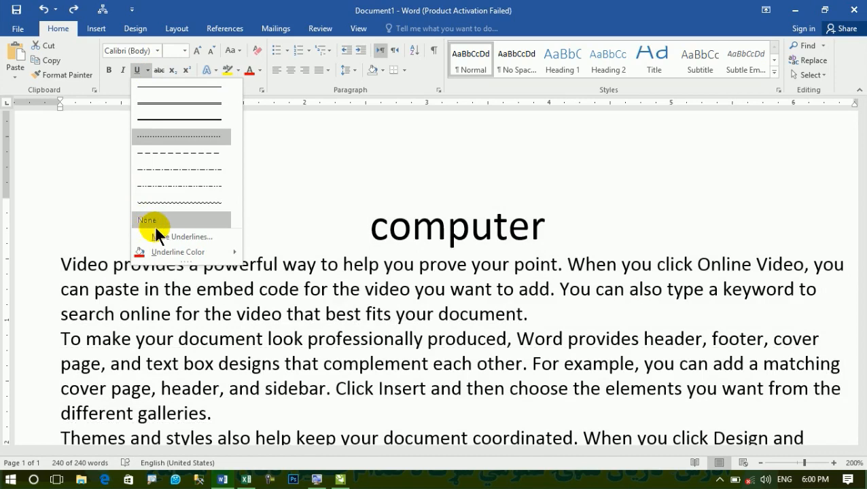
click(177, 221)
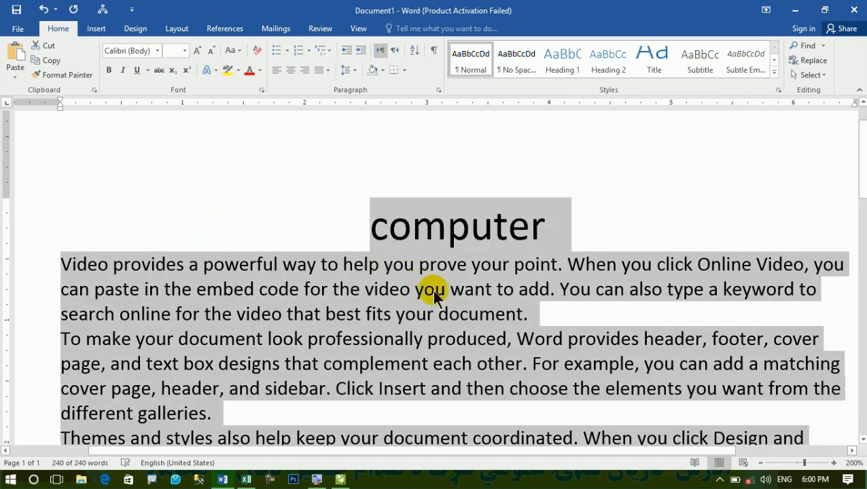
click(347, 273)
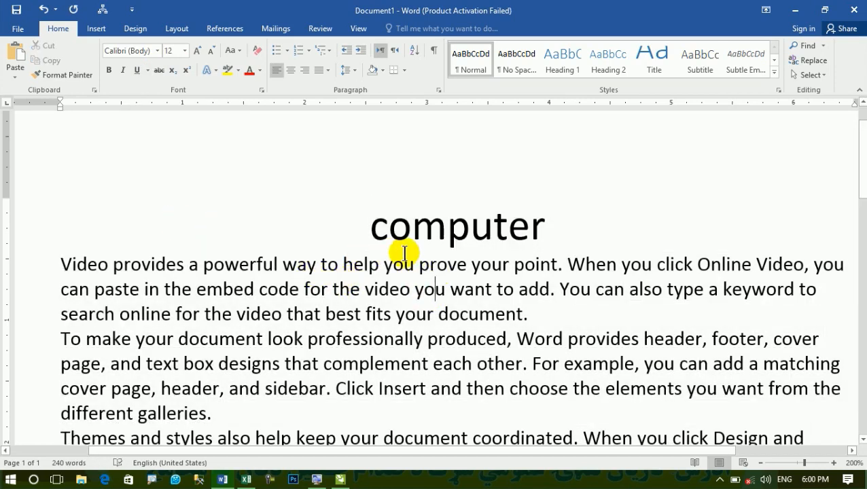
key(ctrl+a)
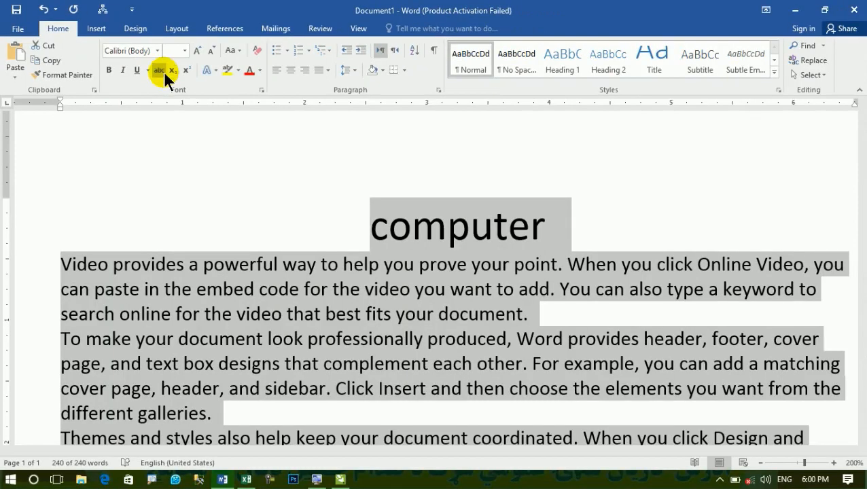
click(327, 289)
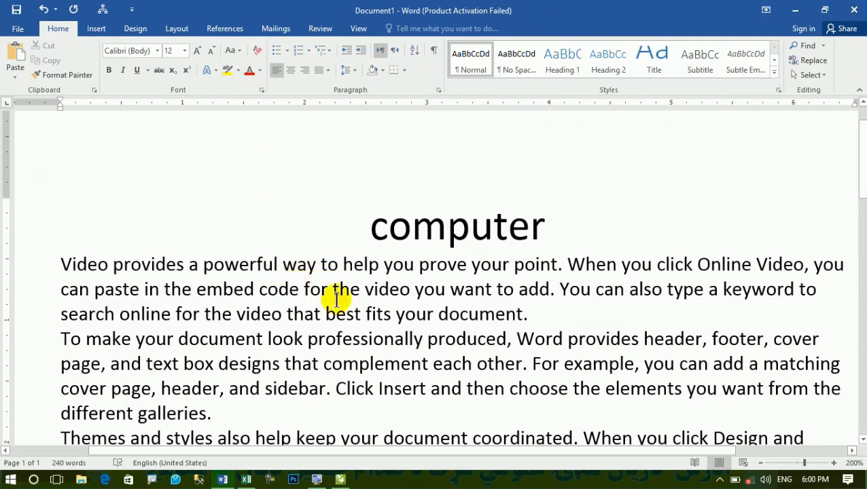
Step: Add the lines "He are a boy" and "He is a boy" below the last paragraph
scroll(422, 336, down, 8)
click(251, 299)
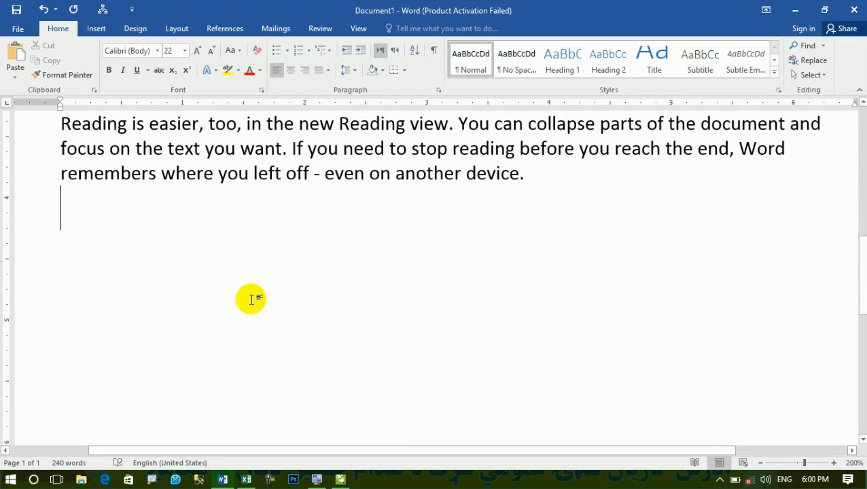
text(h)
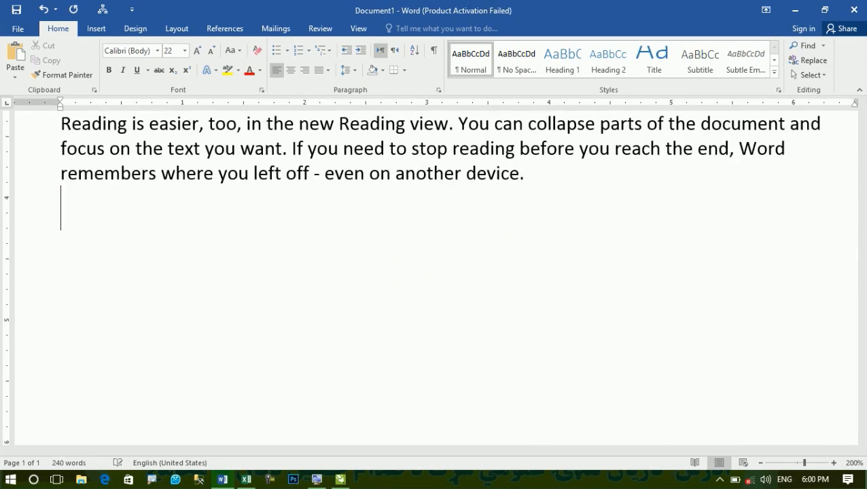
text(He are a boy)
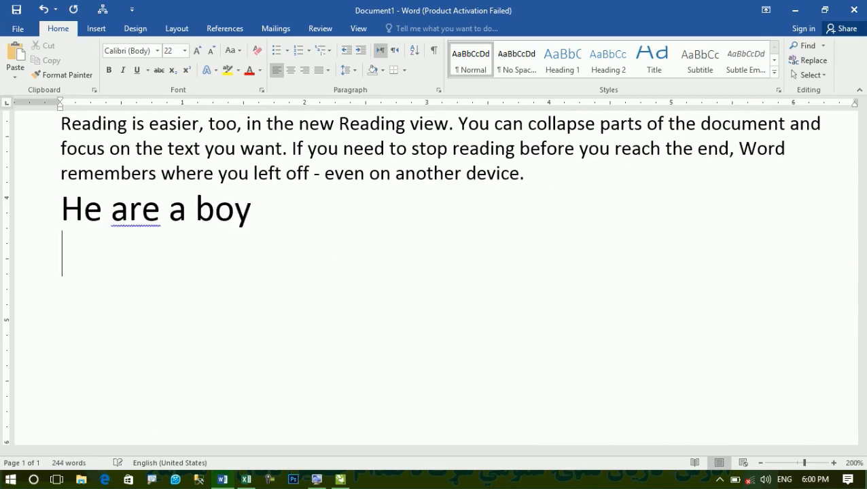
text(he is a )
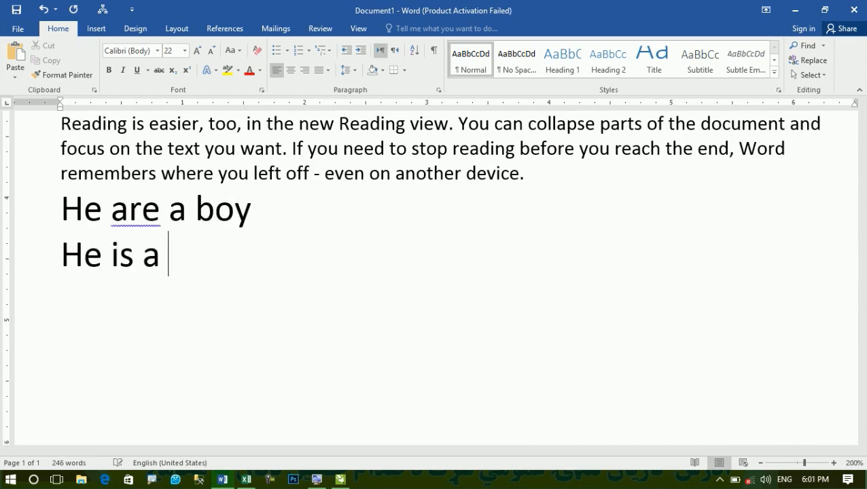
text(boy)
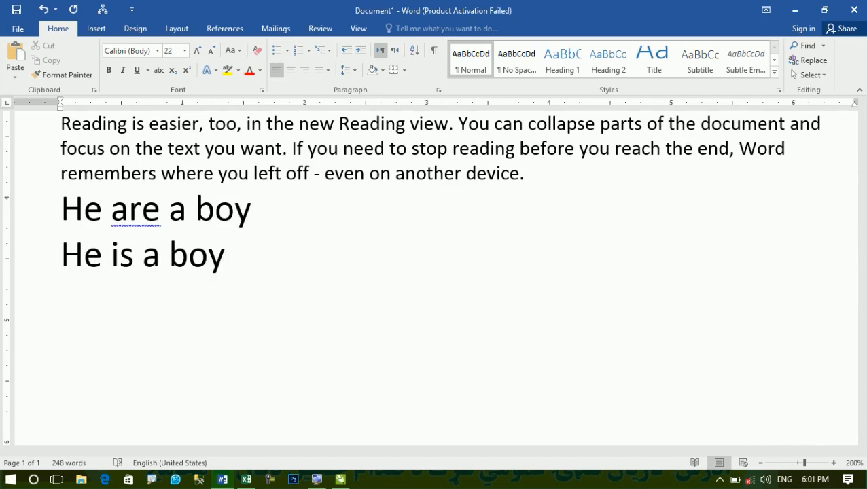
Step: Apply strikethrough to the line "He are a boy" and place the cursor in the empty line below the text
drag(279, 219, 59, 217)
click(158, 71)
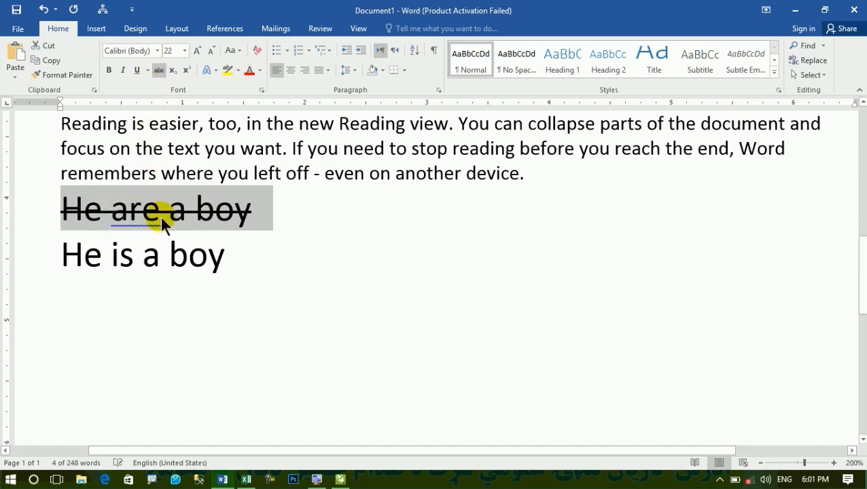
click(168, 216)
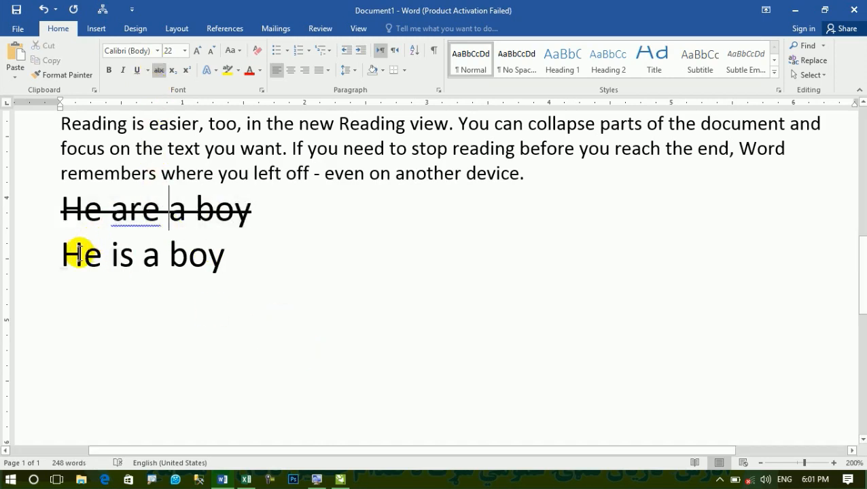
drag(77, 253, 251, 261)
click(308, 314)
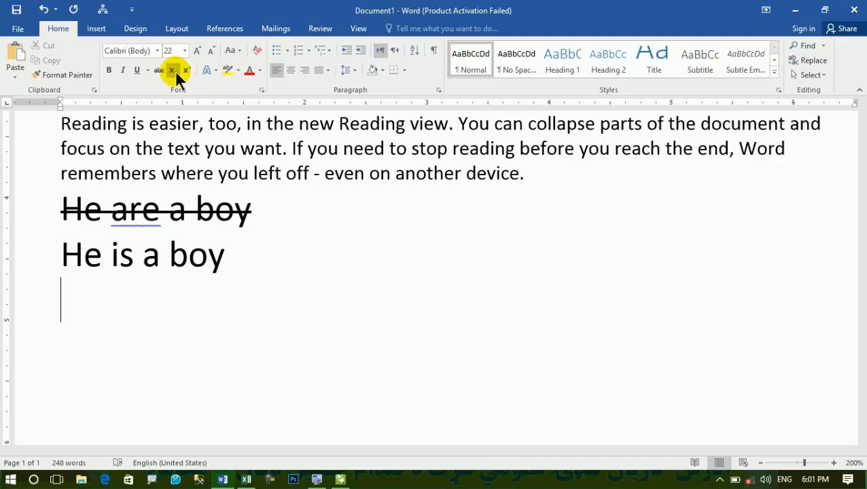
Step: Delete all the text in the document and enter "H2O" as the first line
click(238, 237)
key(ctrl+a)
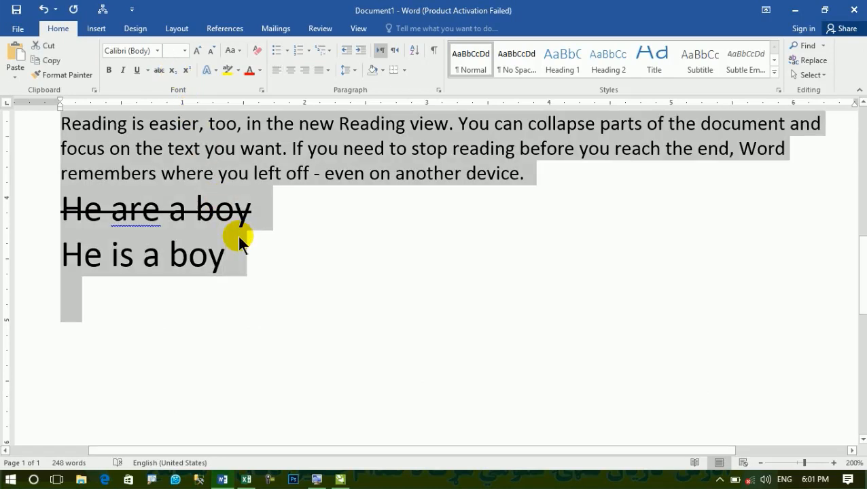
key(Delete)
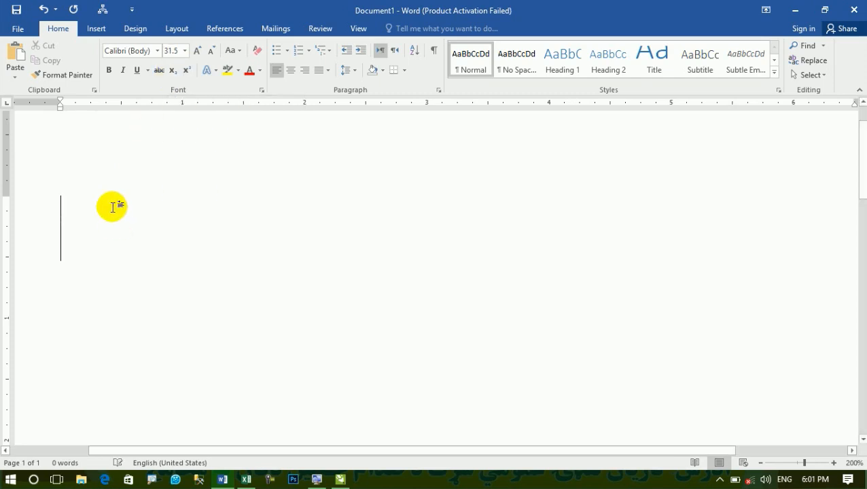
text(H2O)
key(Return)
Step: Enlarge the "H2O" line to 56.5 pt and center it on the page
click(4, 237)
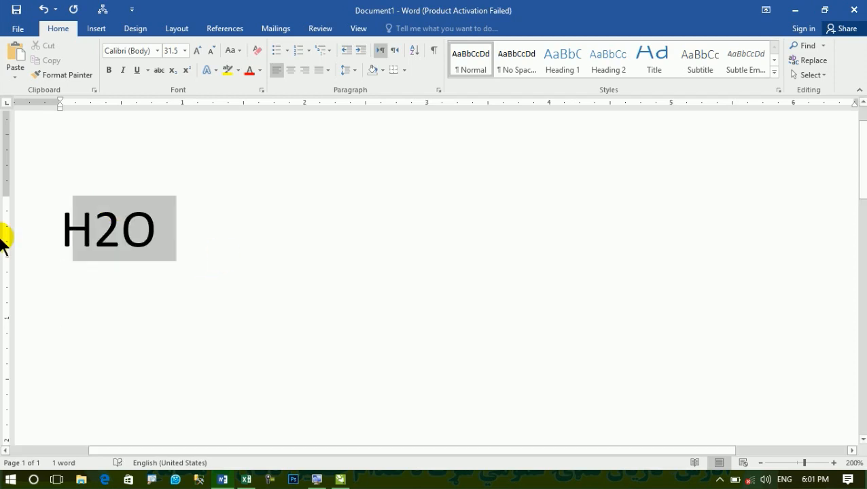
key(ctrl+bracketright)
key(ctrl+bracketright)
key(ctrl+bracketright)
key(ctrl+bracketright)
key(ctrl+bracketright)
key(ctrl+bracketright)
key(ctrl+bracketright)
key(ctrl+bracketright)
key(ctrl+bracketright)
key(ctrl+bracketright)
key(ctrl+bracketright)
key(ctrl+bracketright)
key(ctrl+bracketright)
key(ctrl+bracketright)
key(ctrl+bracketright)
key(ctrl+bracketright)
key(ctrl+bracketright)
key(ctrl+bracketright)
key(ctrl+bracketright)
key(ctrl+bracketright)
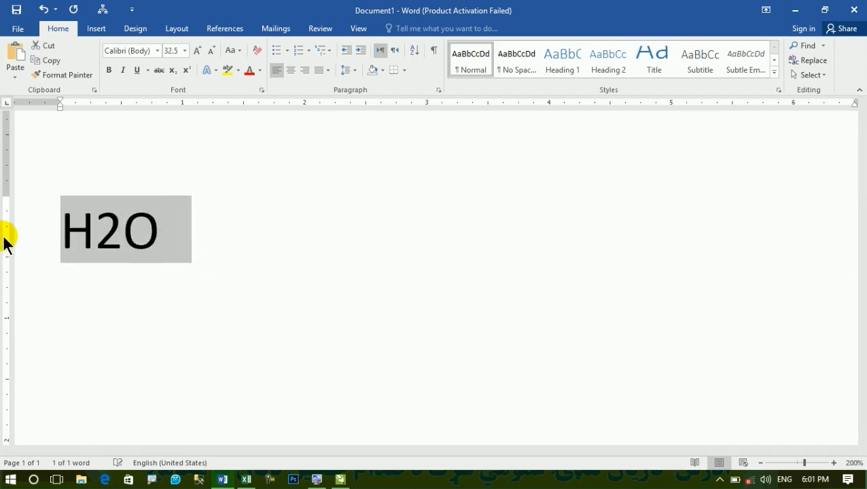
key(ctrl+e)
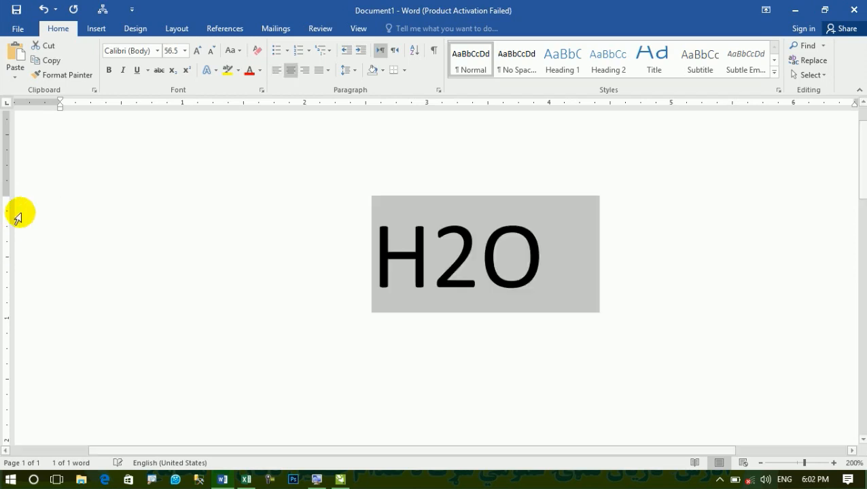
Step: Format the 2 in "H2O" as a subscript and deselect it
click(474, 248)
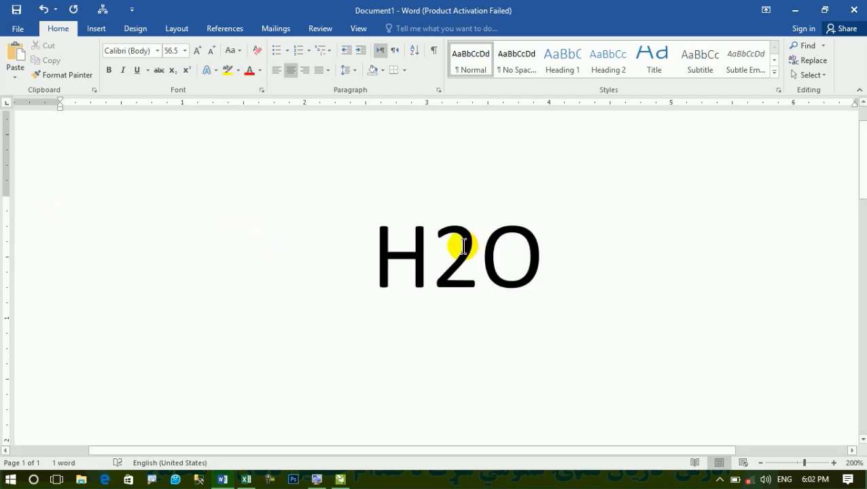
shift+click(448, 248)
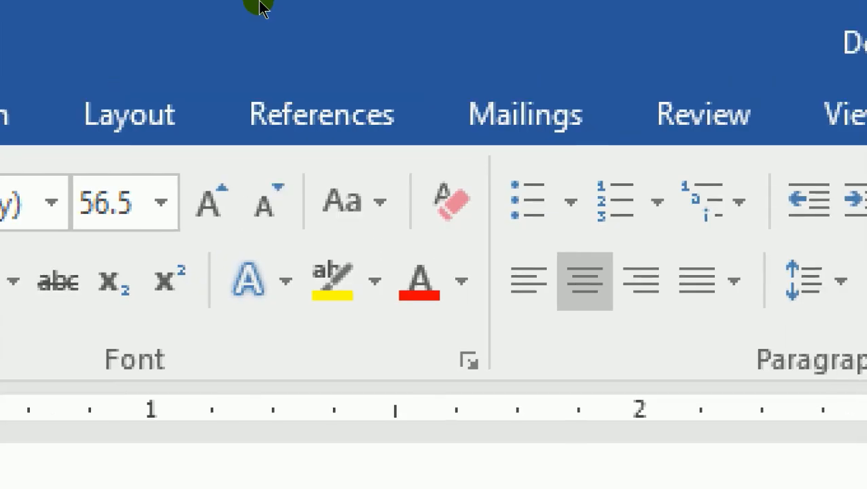
key(ctrl+equal)
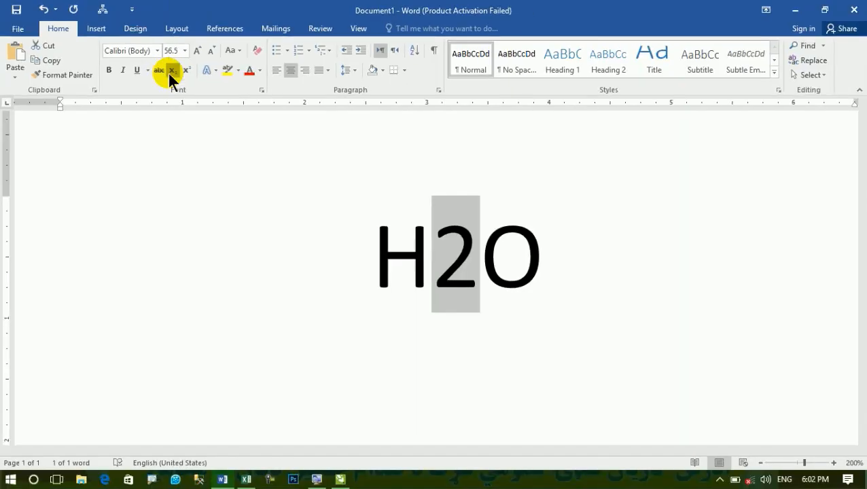
click(287, 281)
click(368, 286)
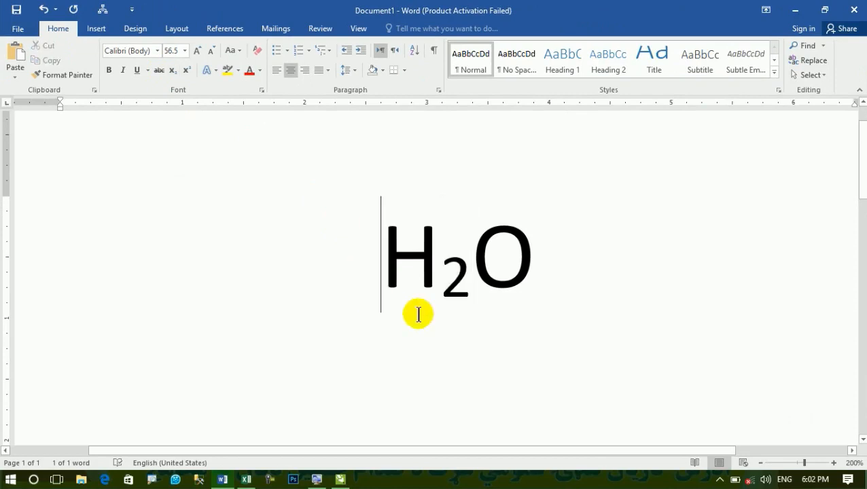
Step: Color the whole "H2O" formula red and place the cursor in the empty line below it
drag(562, 281, 279, 260)
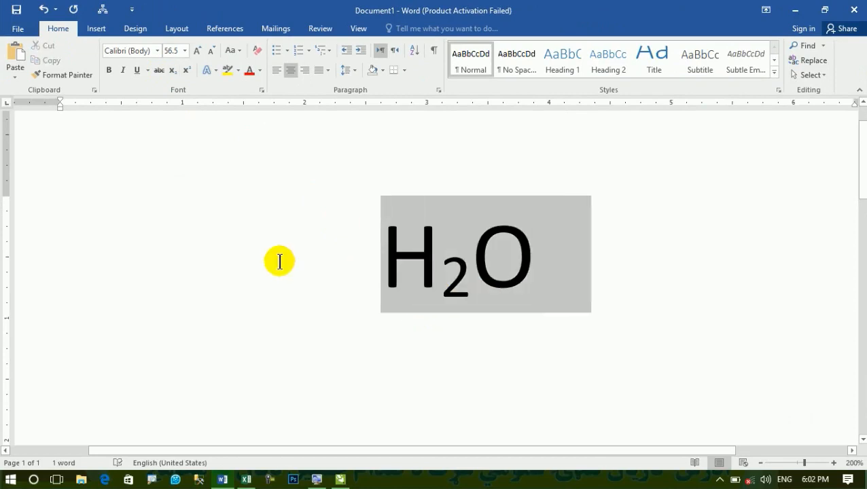
click(249, 71)
click(537, 318)
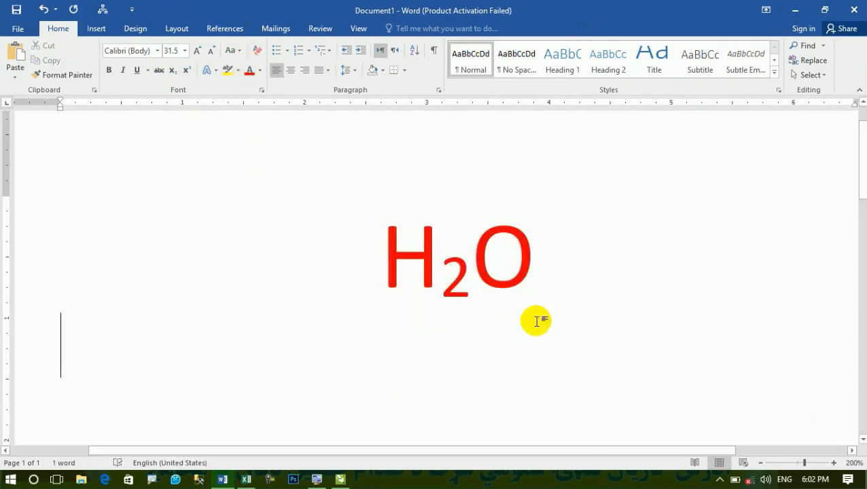
Step: Add a centered "X2" line below the H2O formula and enlarge it to 48.5 pt
key(ctrl+e)
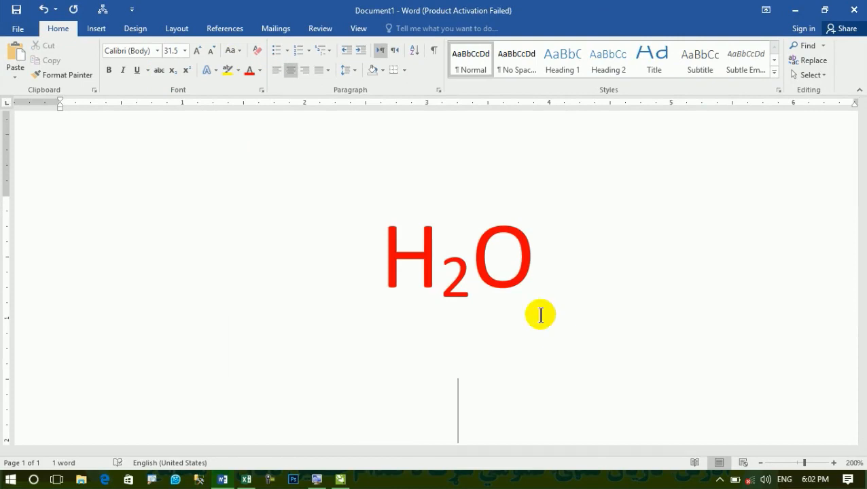
text(X2)
drag(542, 374, 442, 412)
drag(581, 379, 384, 415)
key(ctrl+bracketright)
key(ctrl+bracketright)
key(ctrl+bracketright)
key(ctrl+bracketright)
key(ctrl+bracketright)
key(ctrl+bracketright)
key(ctrl+bracketright)
key(ctrl+bracketright)
key(ctrl+bracketright)
key(ctrl+bracketright)
key(ctrl+bracketright)
key(ctrl+bracketright)
key(ctrl+bracketright)
key(ctrl+bracketright)
key(ctrl+bracketright)
key(ctrl+bracketright)
key(ctrl+bracketright)
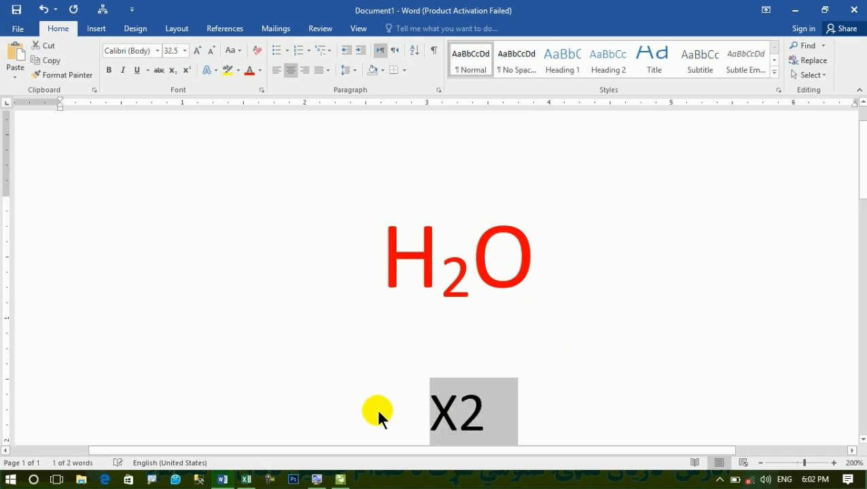
scroll(304, 412, down, 3)
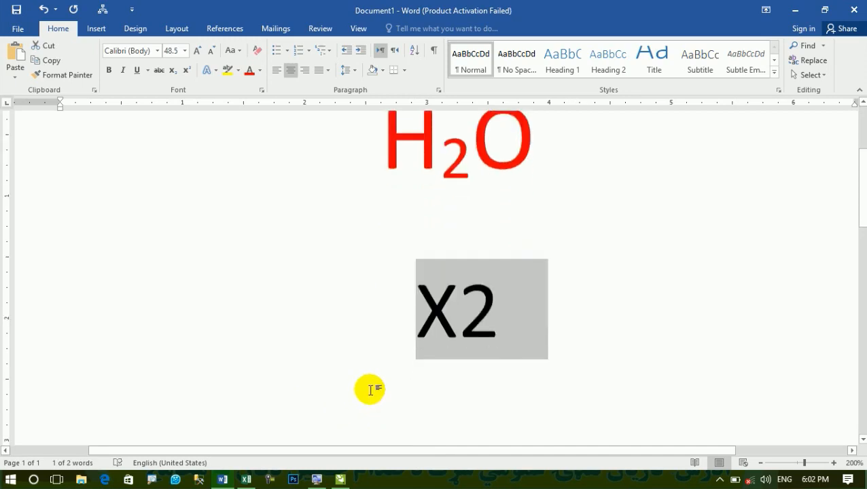
Step: Format the 2 in "X2" as a superscript and deselect it
click(358, 331)
drag(473, 307, 493, 309)
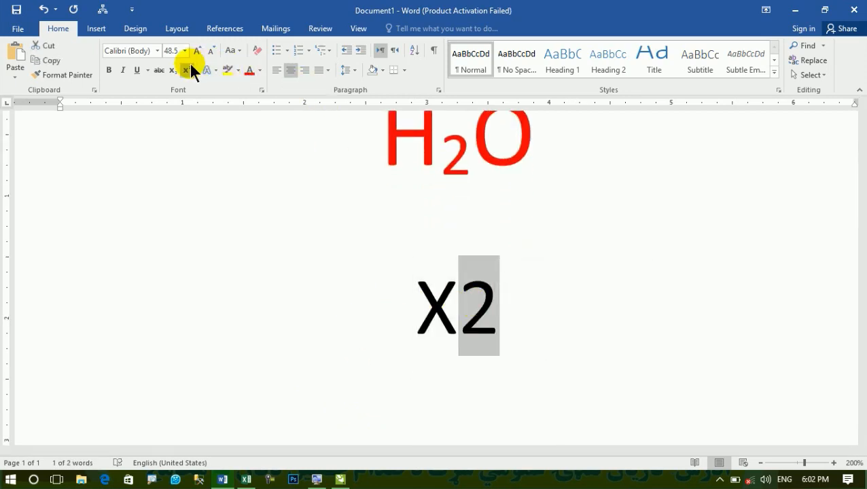
key(super+plus)
key(super+plus)
key(super+plus)
key(super+plus)
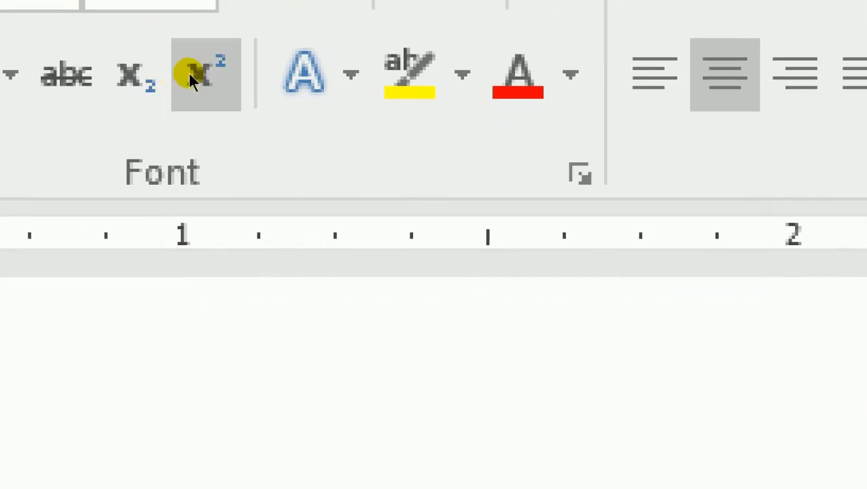
key(super+Escape)
click(187, 71)
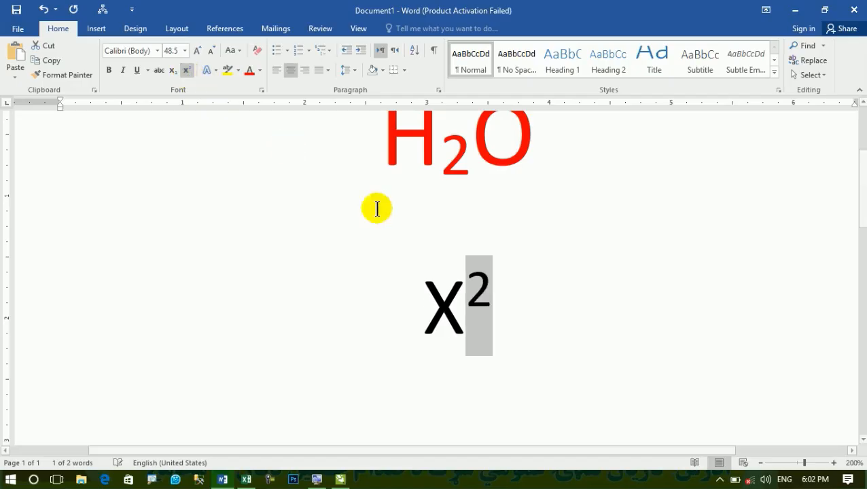
click(463, 302)
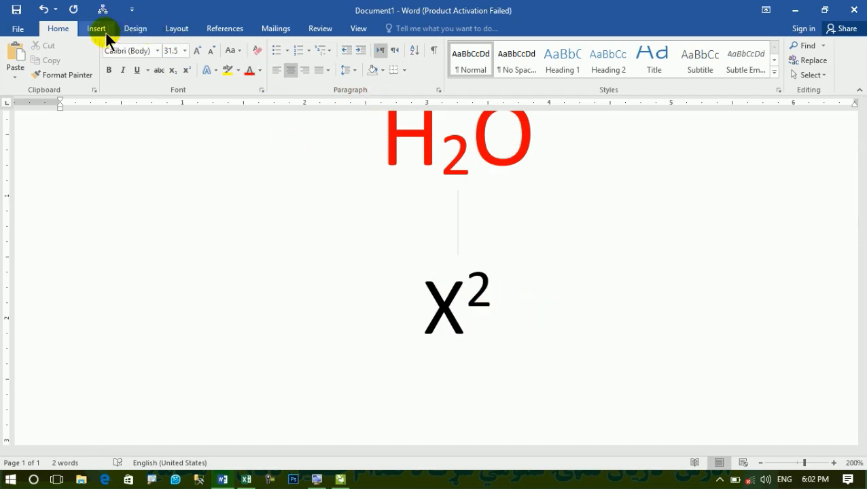
Step: Delete all the text in the document and align the empty paragraph to the left
key(ctrl+a)
key(Delete)
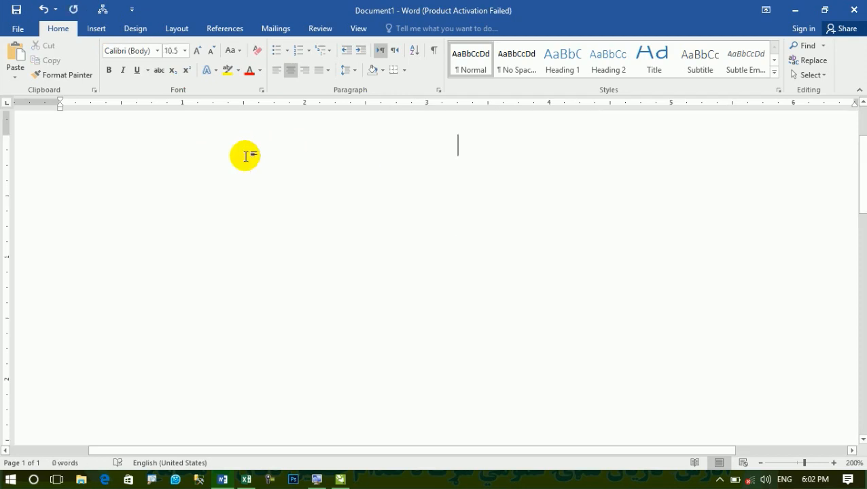
key(ctrl+l)
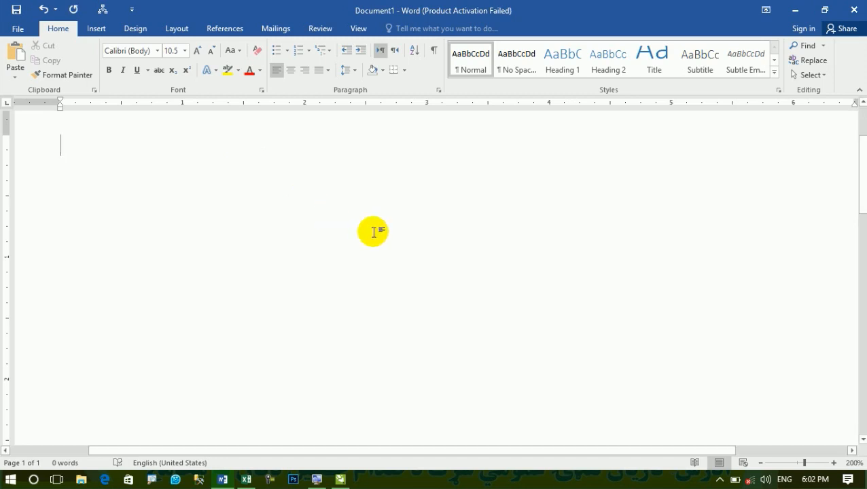
scroll(395, 277, up, 1)
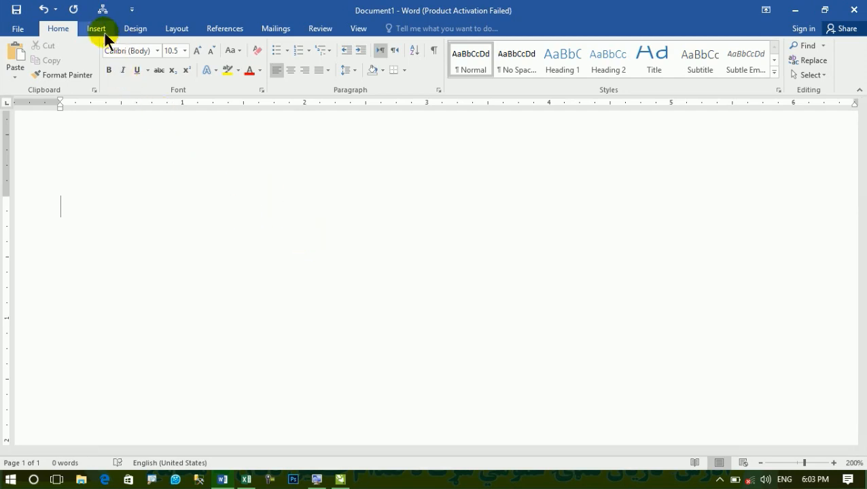
Step: Compare the text effects gallery with the WordArt gallery without choosing a style
key(super+plus)
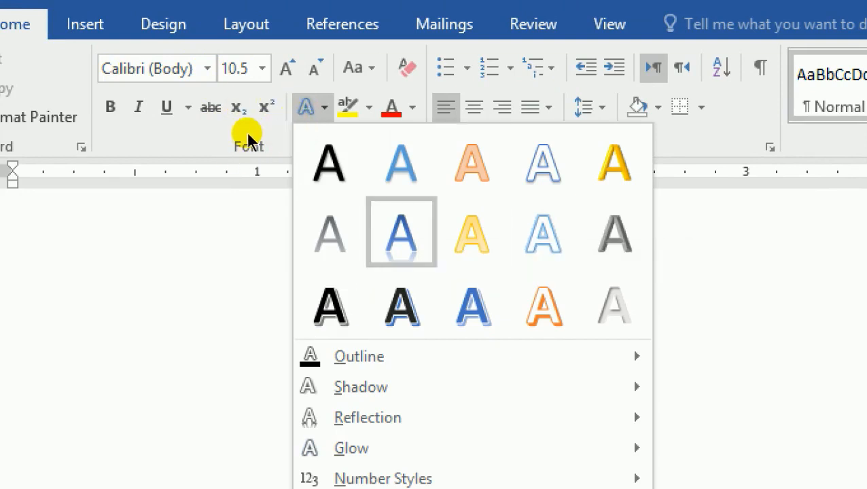
click(156, 136)
click(85, 23)
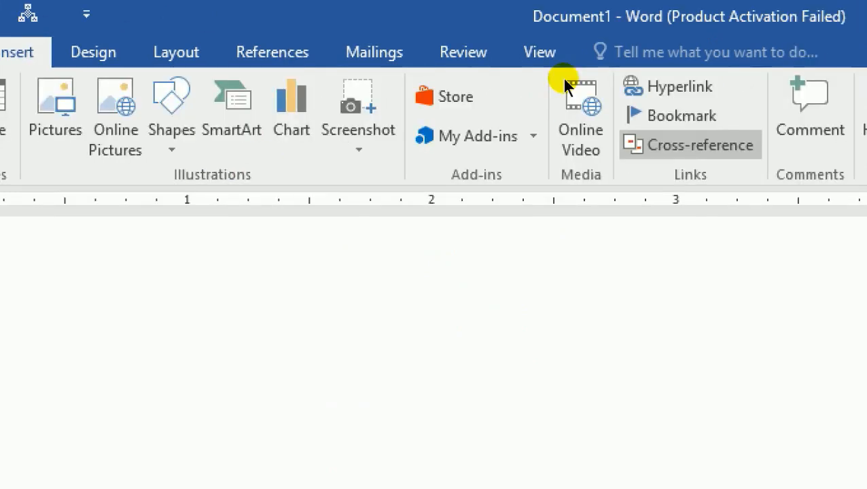
click(748, 120)
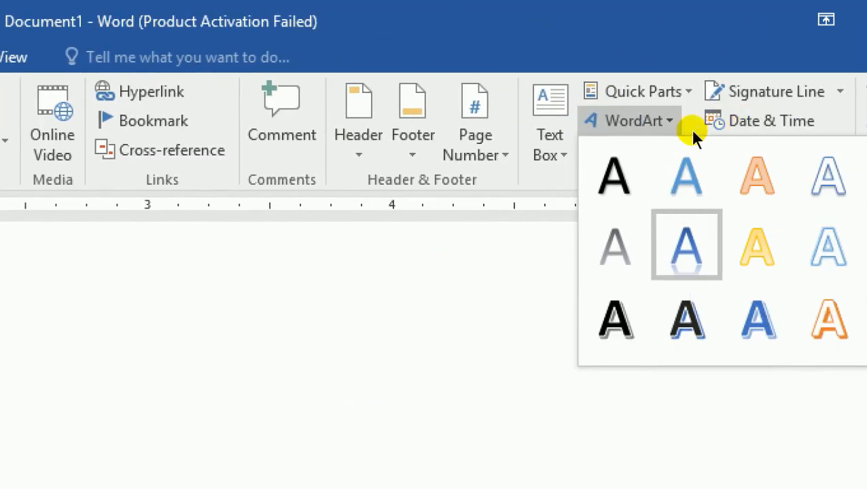
click(583, 141)
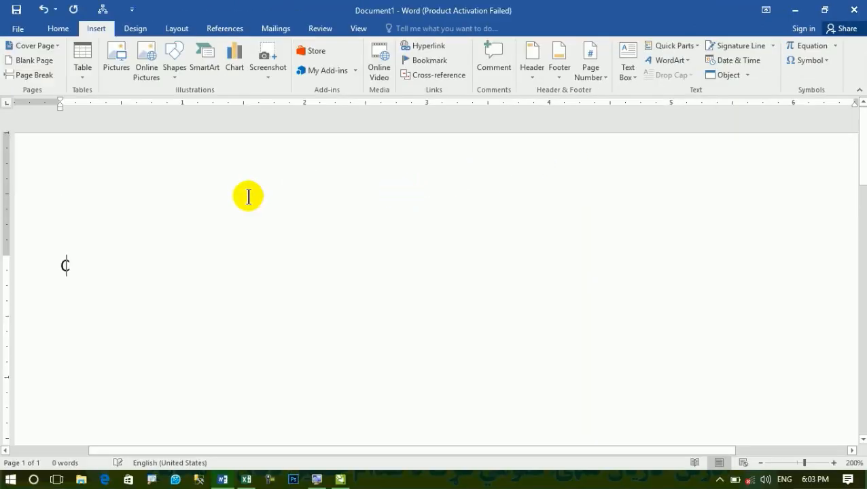
Step: Enter "Computer" as the first line and generate sample paragraphs below it with =rand()
text(omuter)
key(Return)
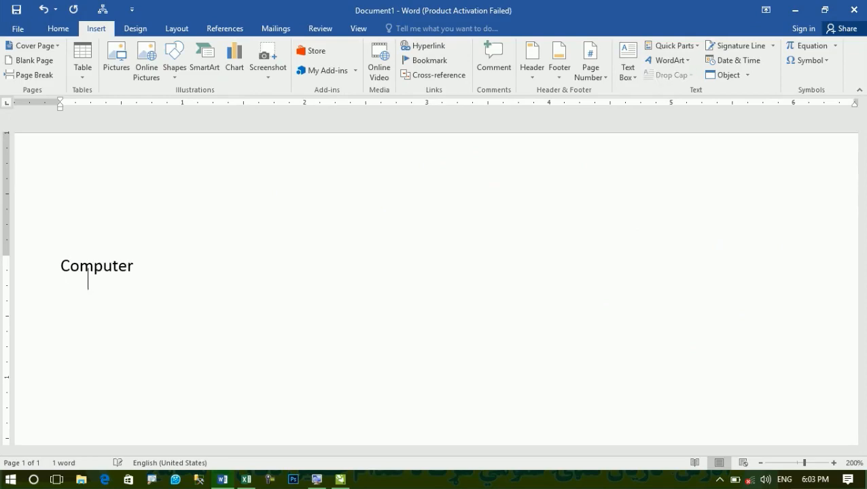
text(=rand())
key(Return)
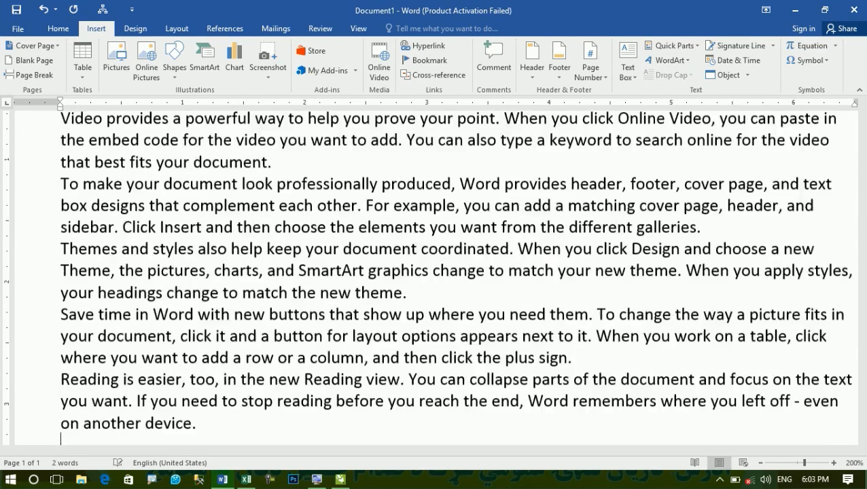
Step: Center the "Computer" line as a heading and enlarge it to 23.5 pt
scroll(204, 217, up, 3)
drag(143, 232, 60, 230)
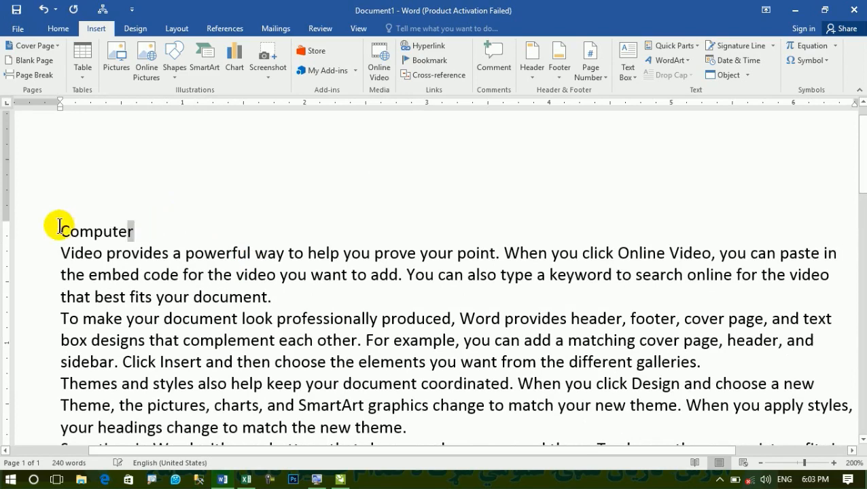
key(ctrl+e)
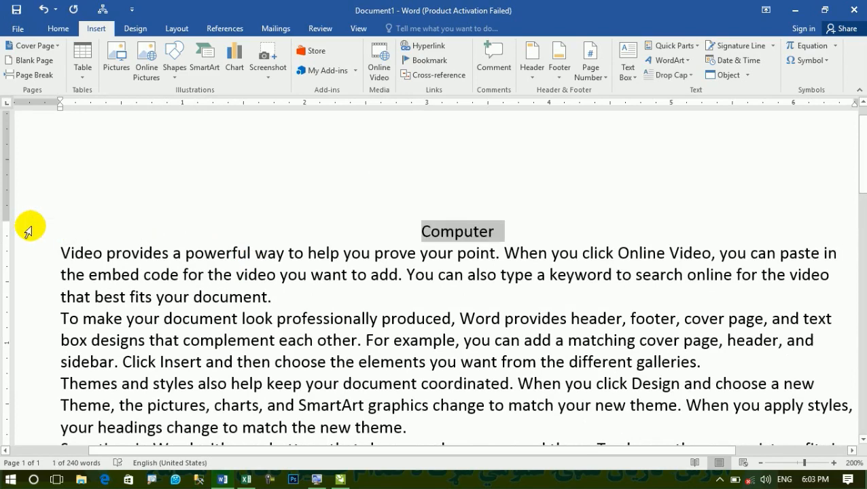
key(ctrl+shift+period)
key(ctrl+shift+period)
key(ctrl+shift+period)
key(ctrl+shift+period)
key(ctrl+shift+period)
key(ctrl+shift+period)
key(ctrl+shift+period)
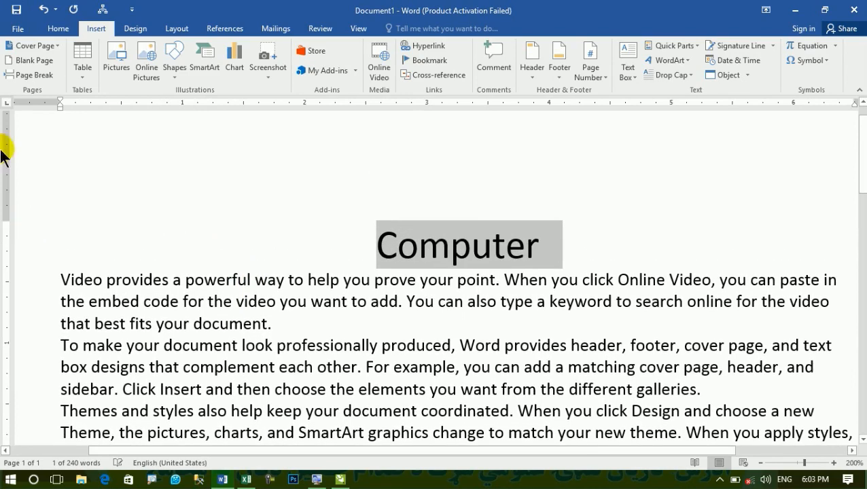
Step: Try the blue text effect with a light outline and hard shadow on the "Computer" heading, undo it and deselect the heading
click(59, 33)
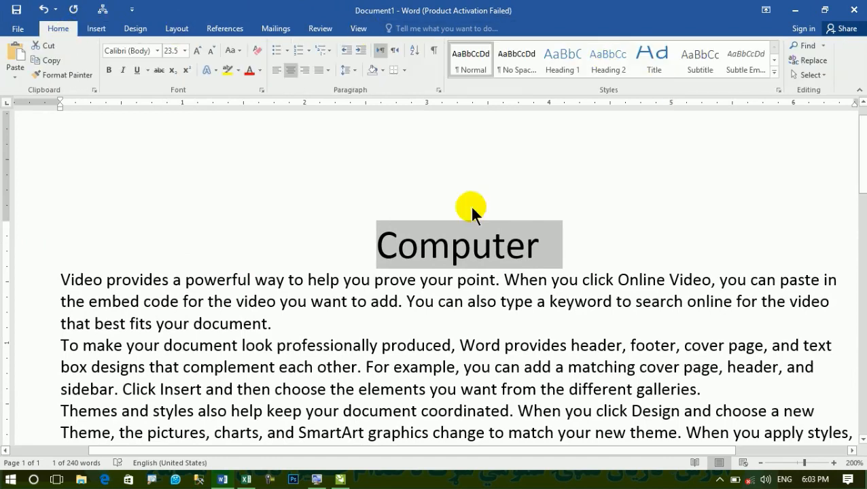
click(218, 70)
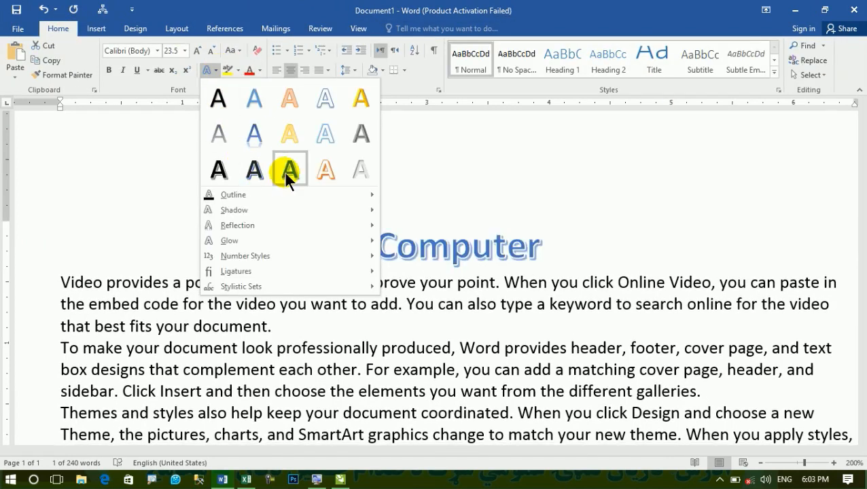
click(285, 173)
click(474, 246)
drag(523, 246, 299, 251)
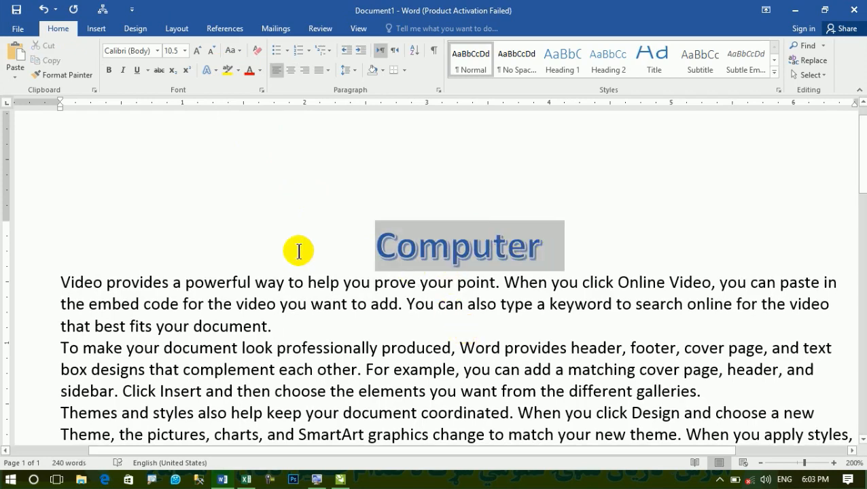
key(ctrl+z)
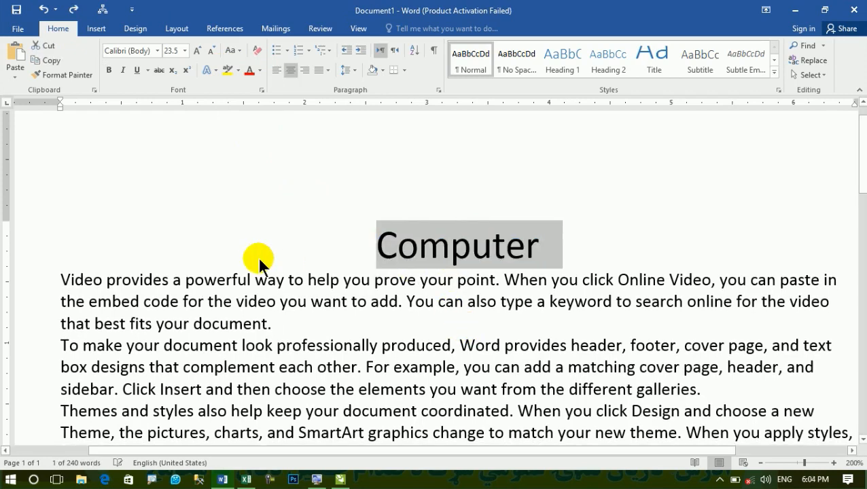
click(261, 321)
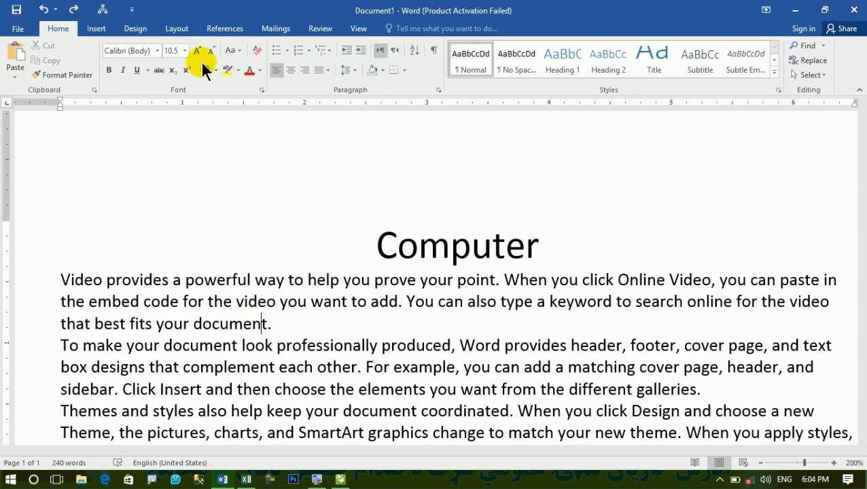
Step: Highlight the "Computer" heading in yellow and deselect it
click(237, 73)
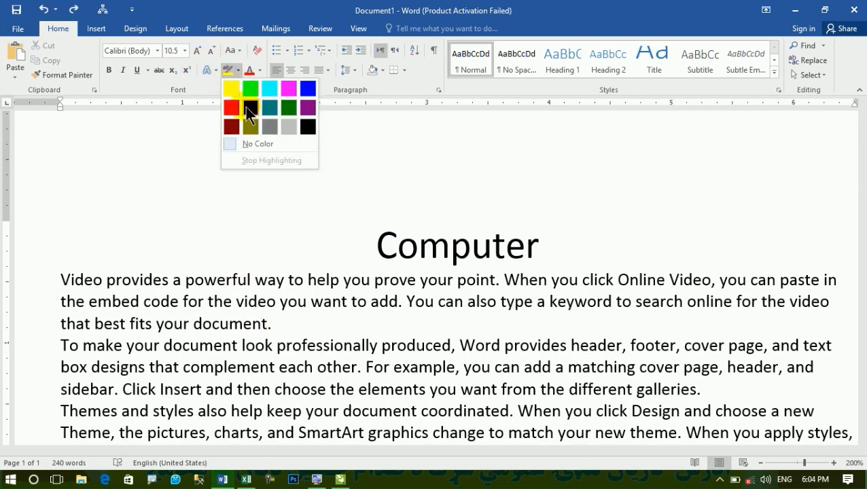
click(196, 134)
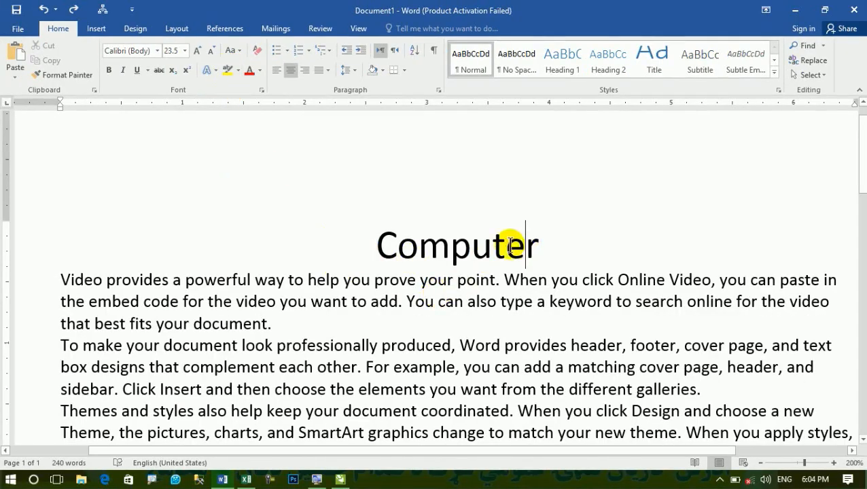
drag(525, 246, 374, 232)
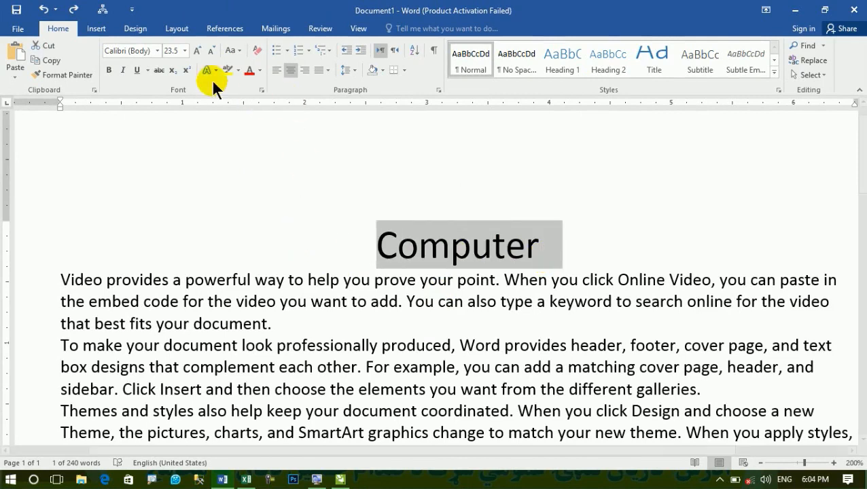
click(230, 70)
click(397, 345)
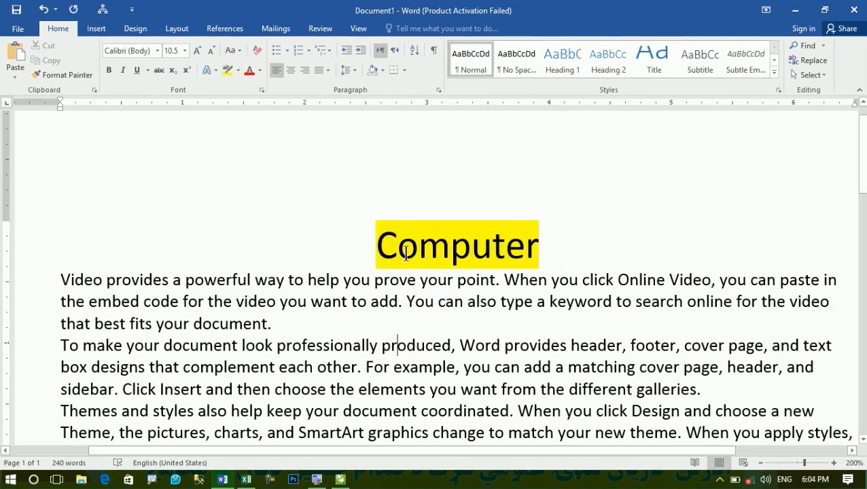
Step: Change the font color of the "Computer" heading to the standard red and deselect it
triple_click(378, 246)
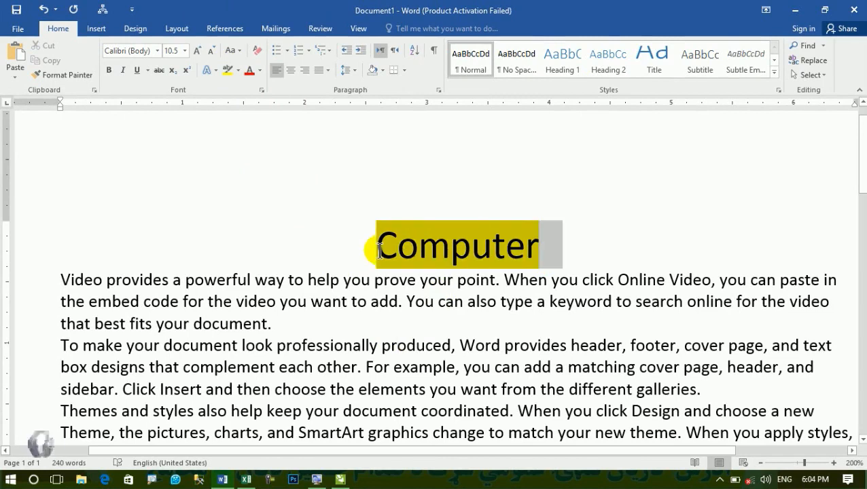
click(261, 70)
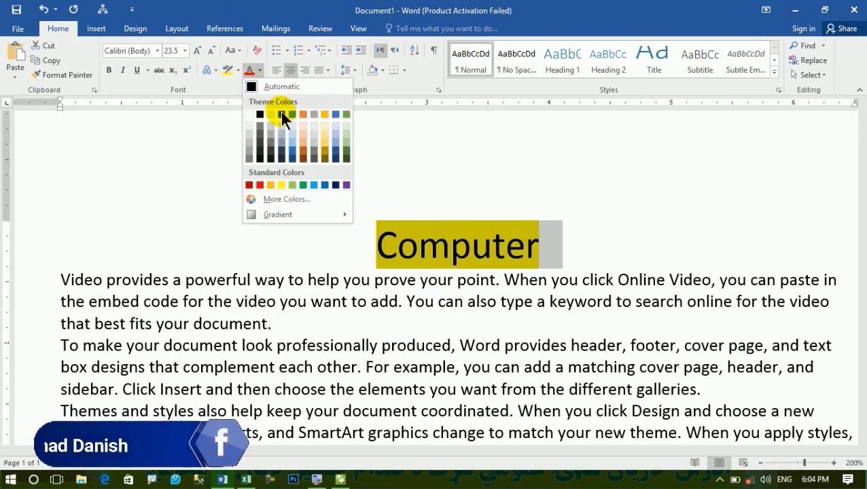
click(261, 185)
click(417, 254)
drag(505, 254, 549, 244)
click(405, 257)
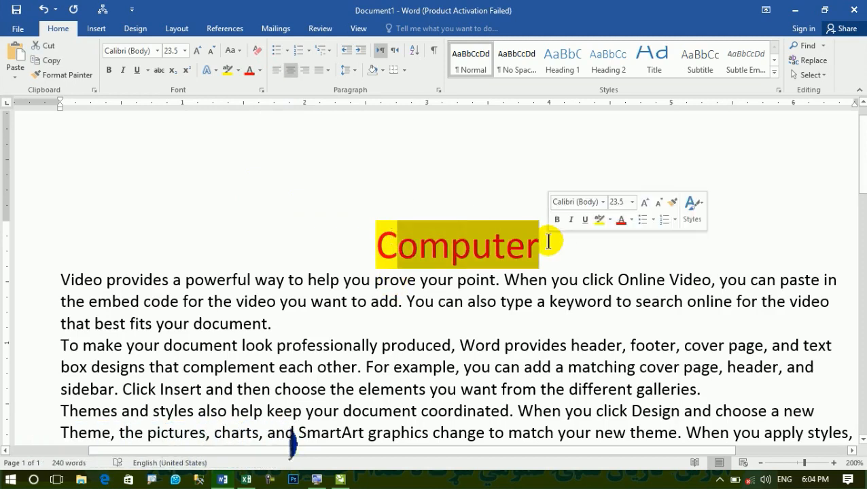
click(443, 299)
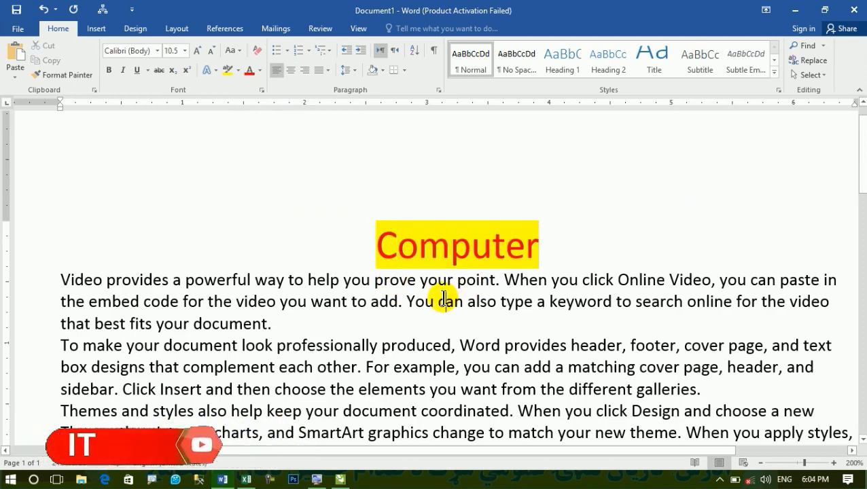
Step: Highlight the last two lines of the "Save time in Word" paragraph in turquoise
scroll(444, 299, down, 2)
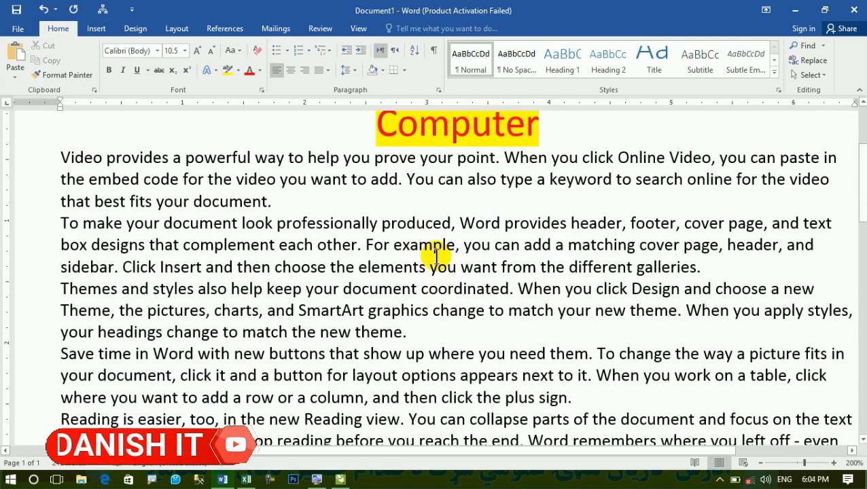
scroll(435, 259, down, 1)
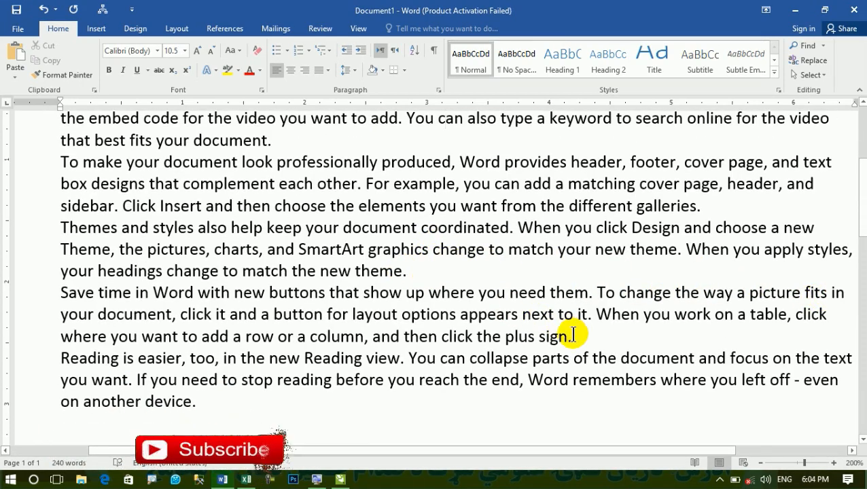
drag(574, 334, 63, 307)
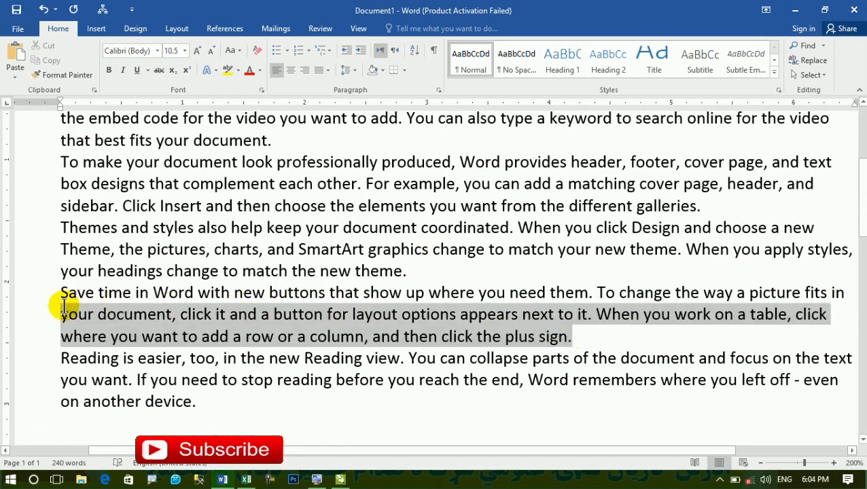
click(239, 69)
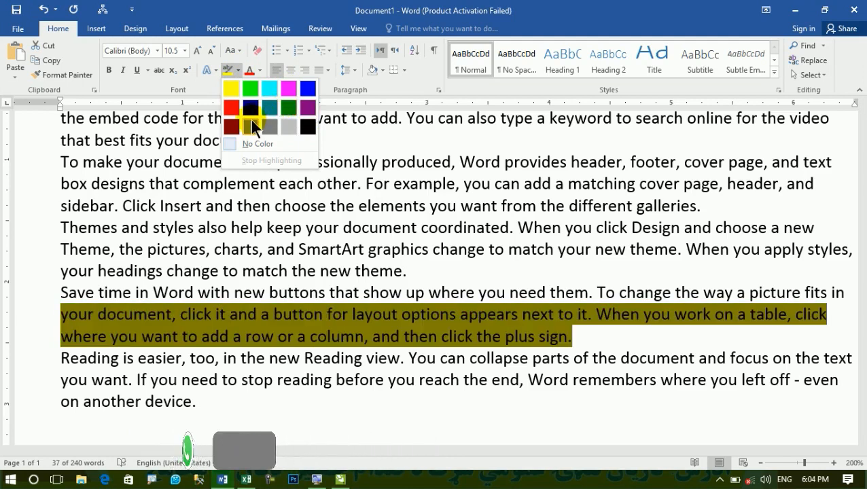
click(271, 87)
click(345, 363)
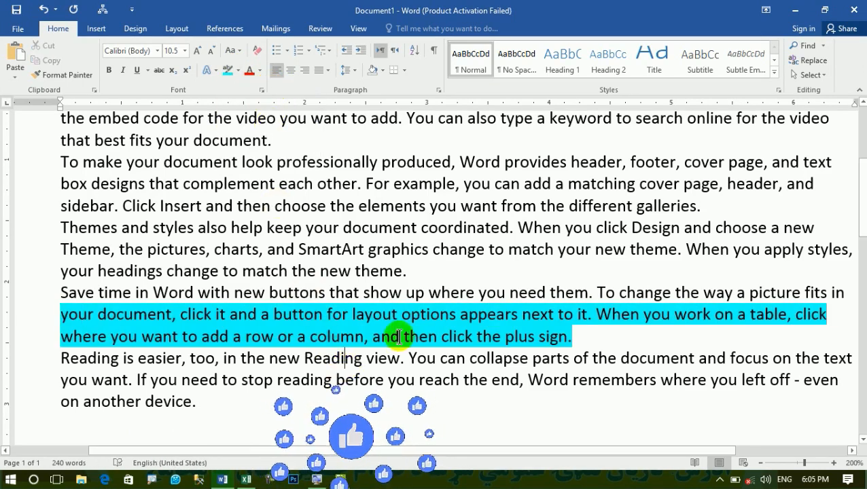
Step: Remove the turquoise highlight from the last two lines of the "Save time in Word" paragraph using No Color
drag(578, 337, 10, 318)
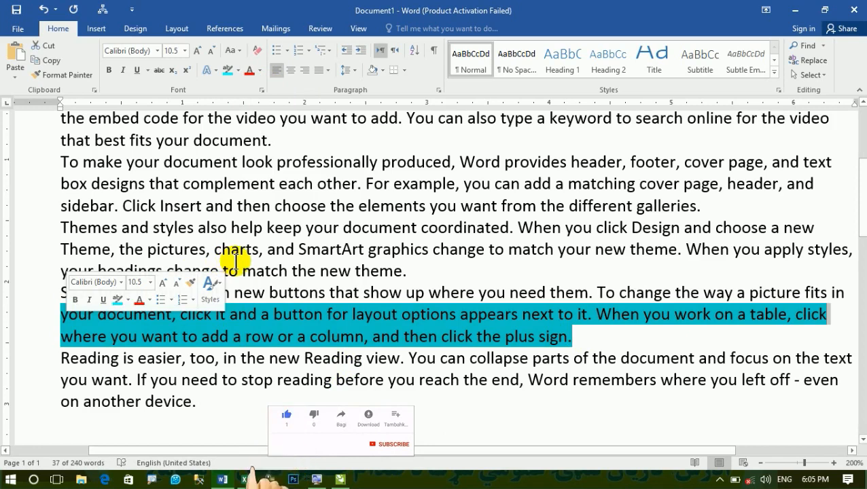
click(216, 203)
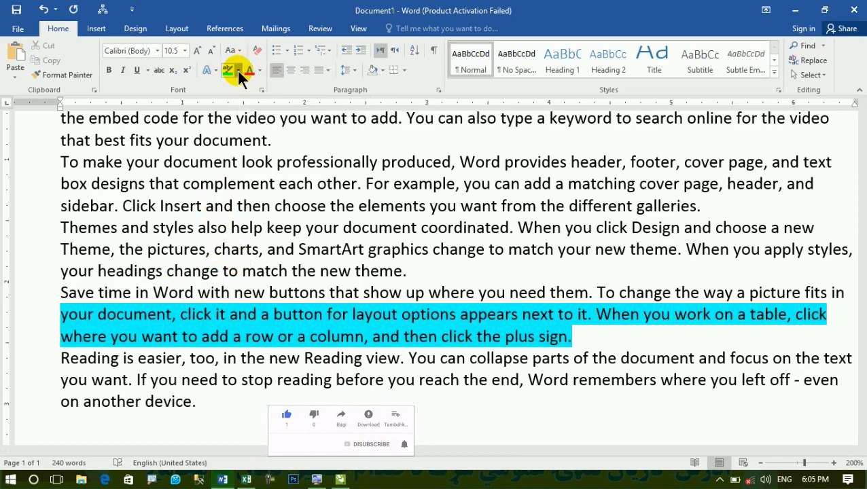
click(237, 69)
click(257, 143)
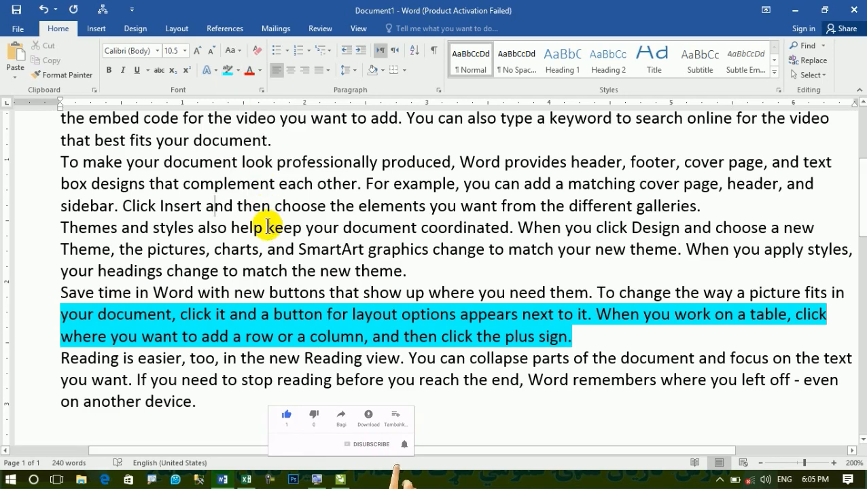
drag(579, 343, 6, 319)
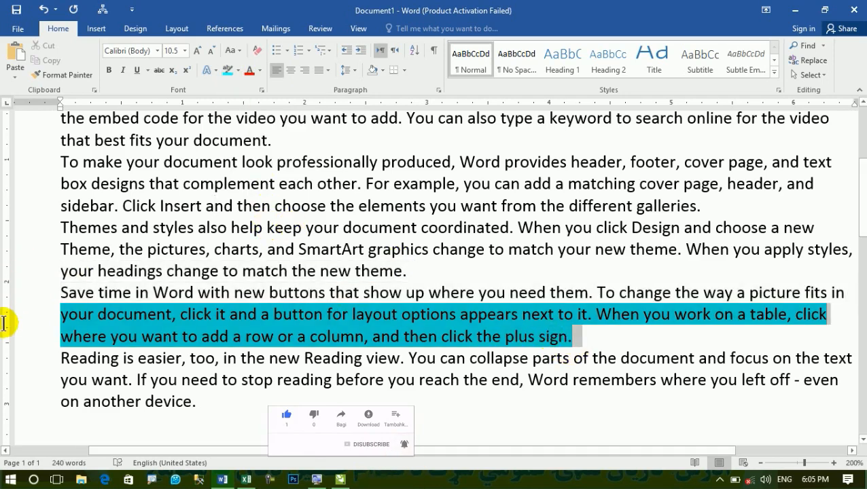
click(238, 69)
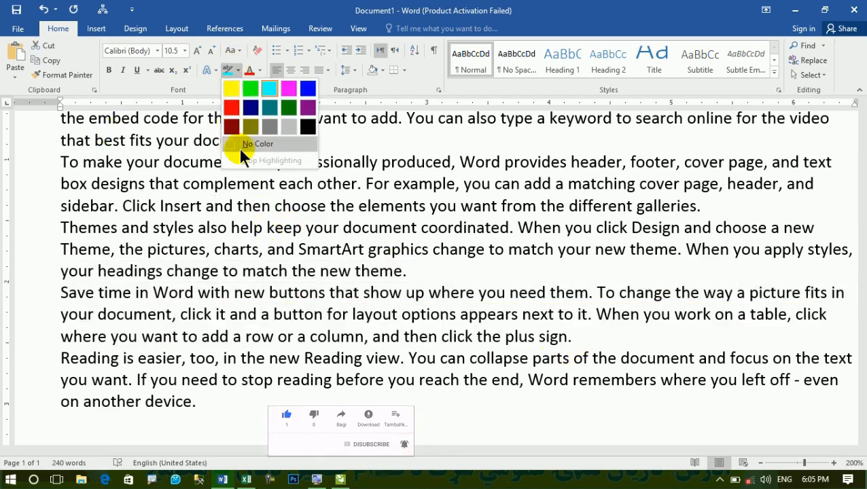
click(235, 144)
click(261, 314)
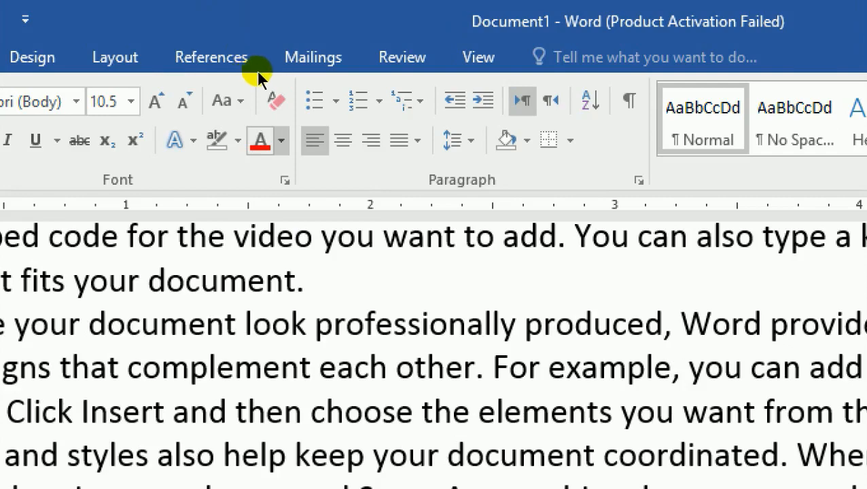
Step: Change the font color of the entire document, including the "Computer" heading, to the standard purple
click(280, 141)
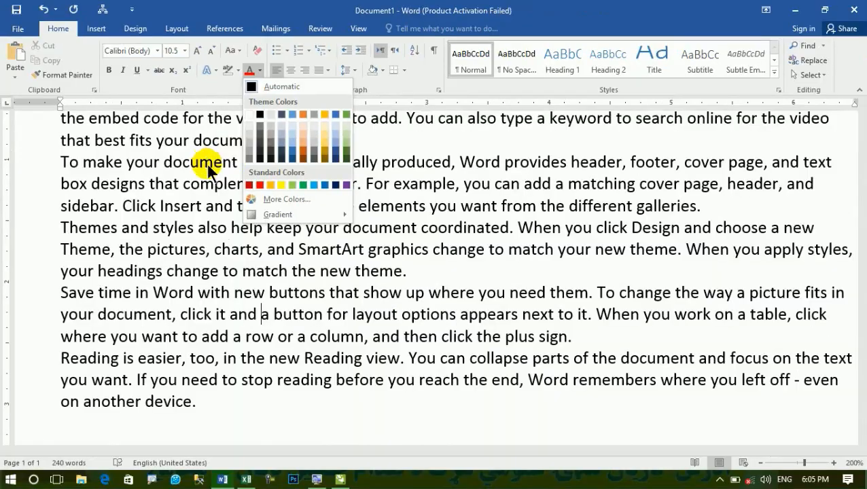
click(207, 479)
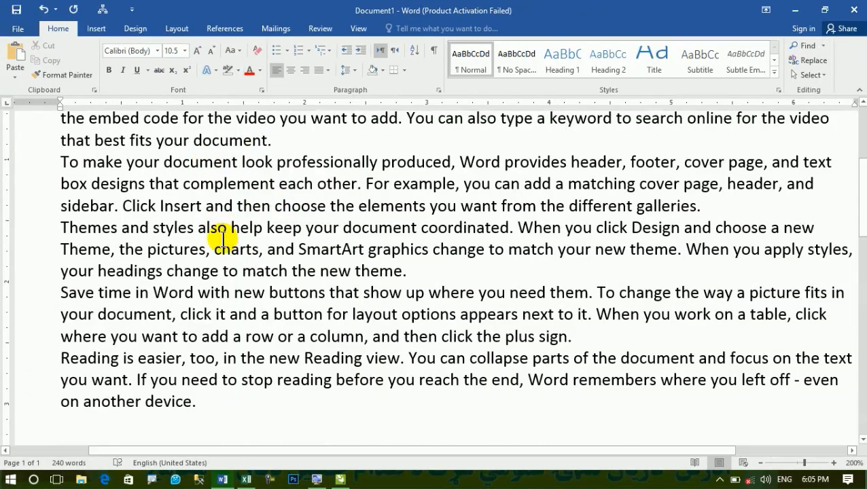
key(ctrl+a)
scroll(227, 201, up, 3)
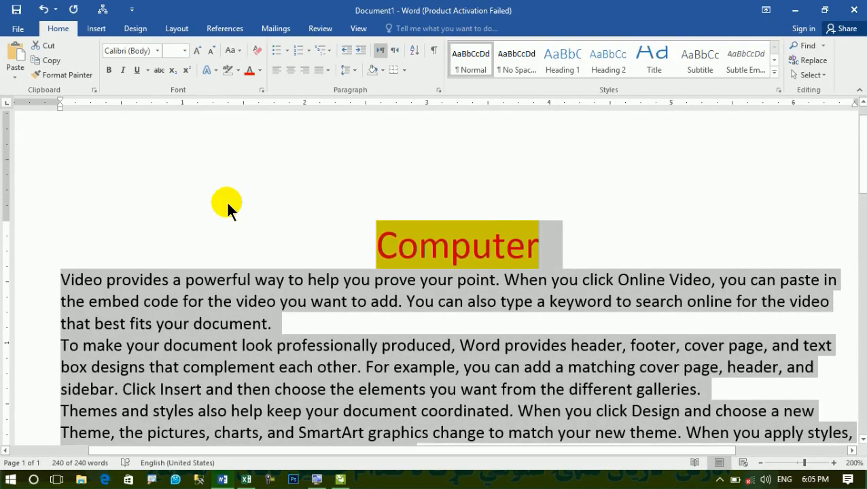
scroll(227, 198, down, 2)
click(259, 70)
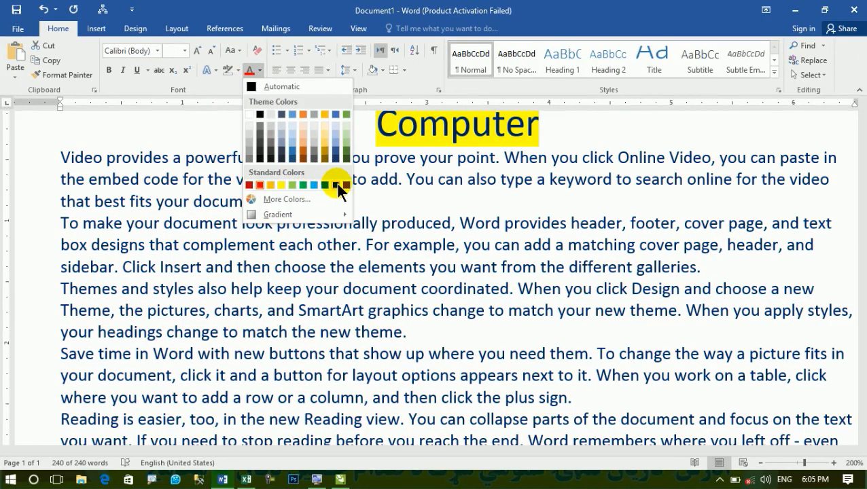
click(347, 184)
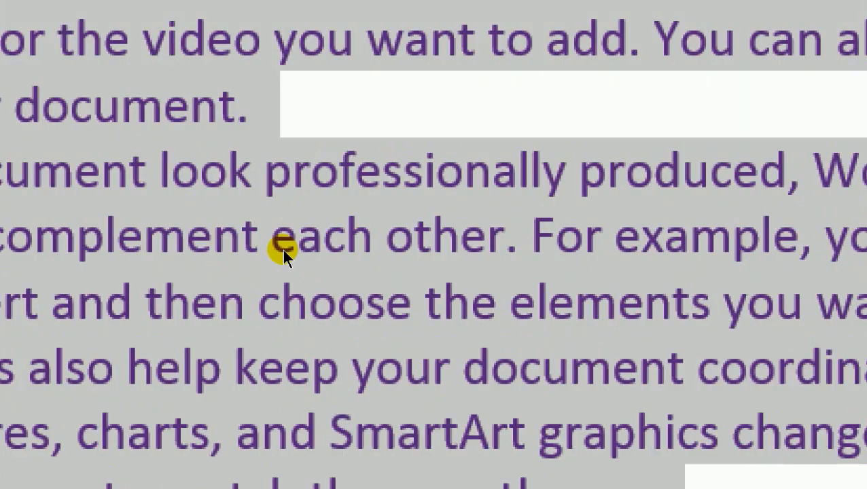
click(283, 249)
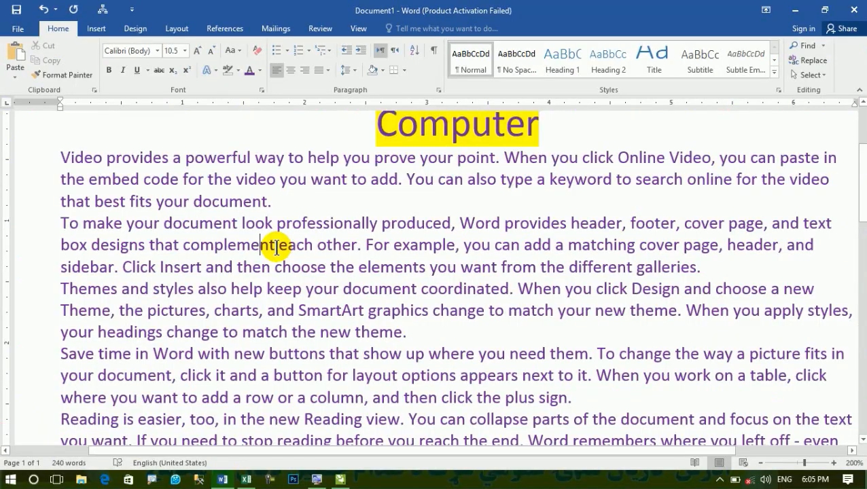
Step: Select all the document text again and open the font color choices
key(ctrl+a)
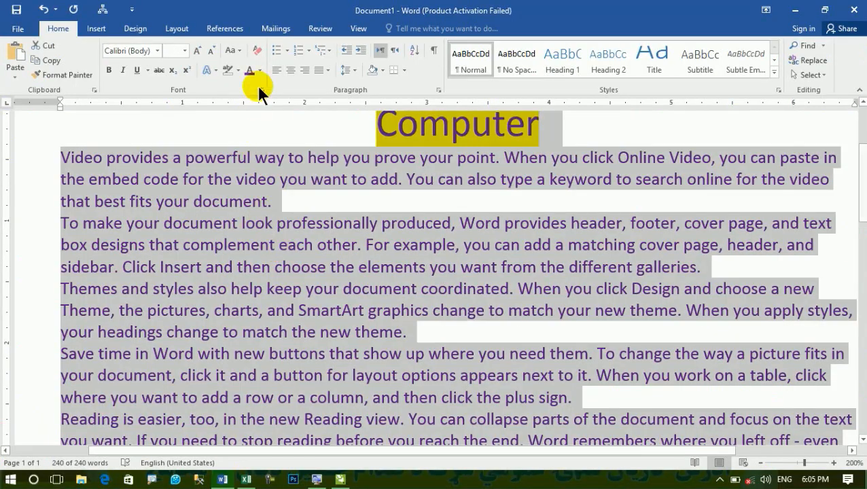
click(260, 70)
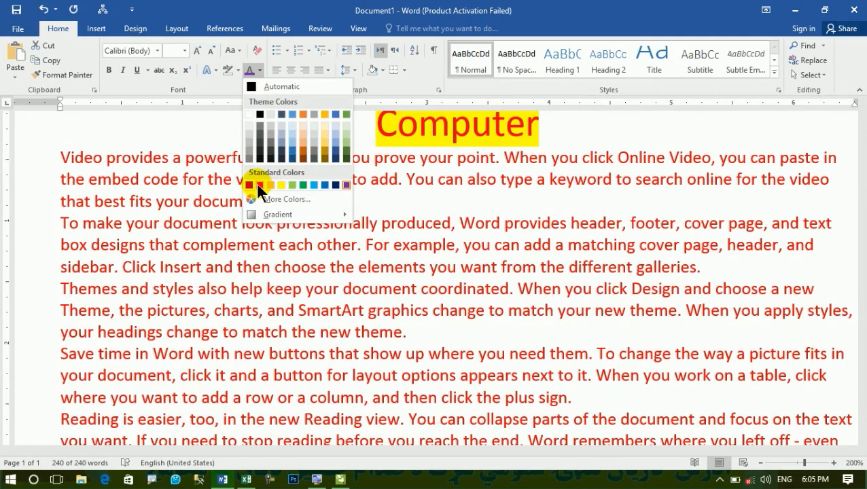
Step: Set the font colour of the selected document text to standard Red
click(257, 184)
click(278, 228)
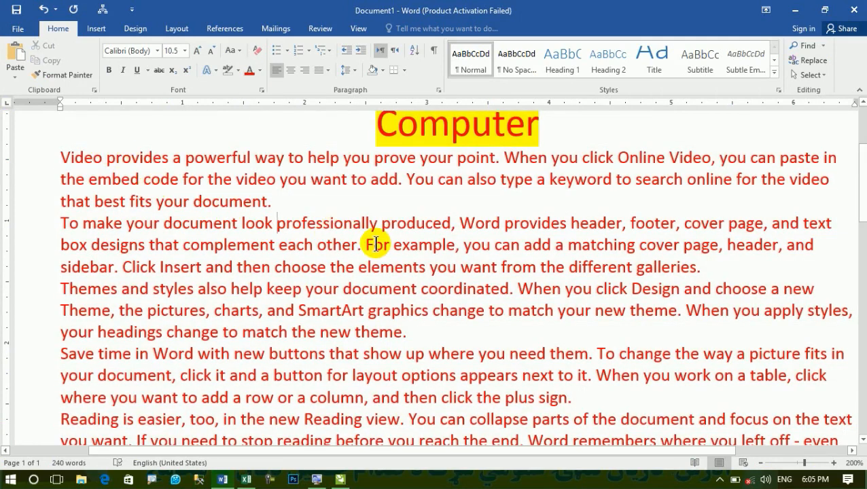
Step: Select the whole document and display the Change Case options for it
key(ctrl+a)
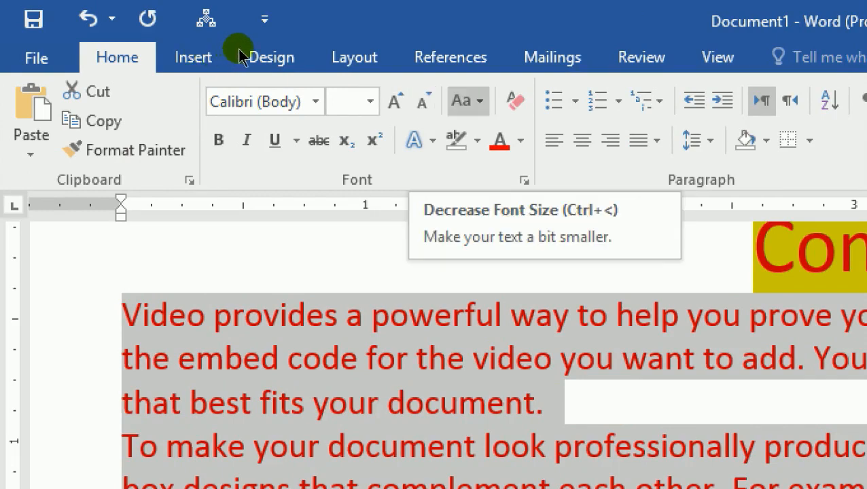
click(478, 101)
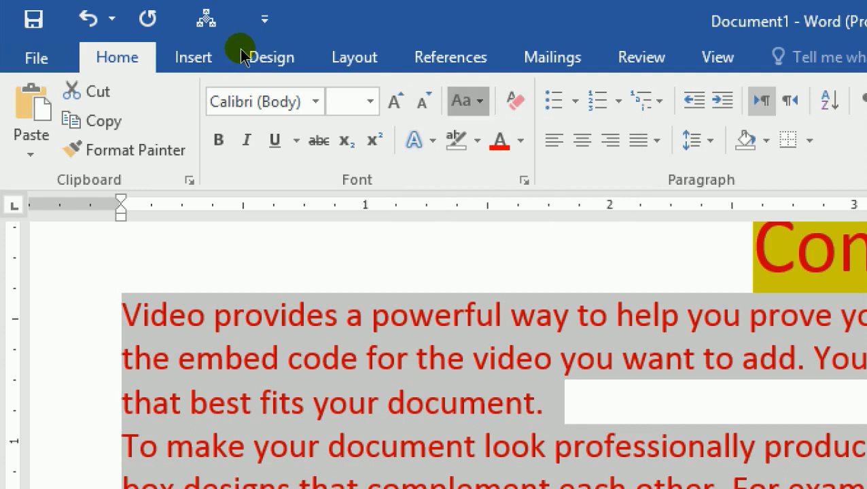
click(253, 5)
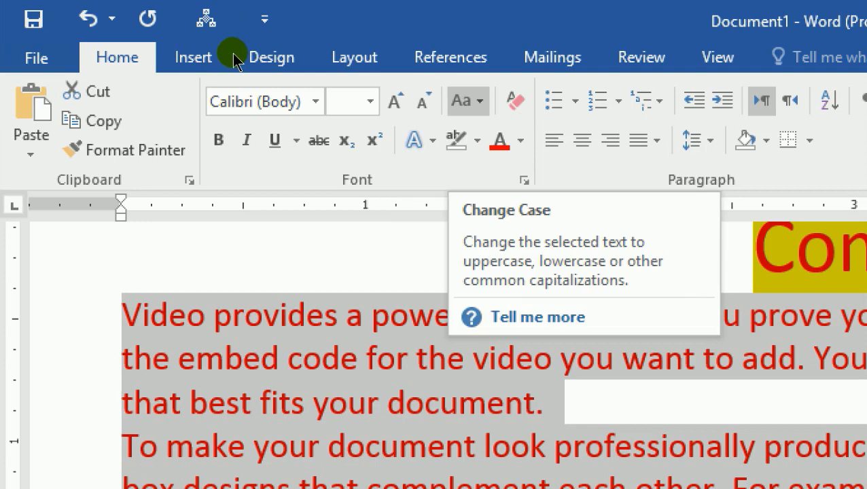
click(468, 100)
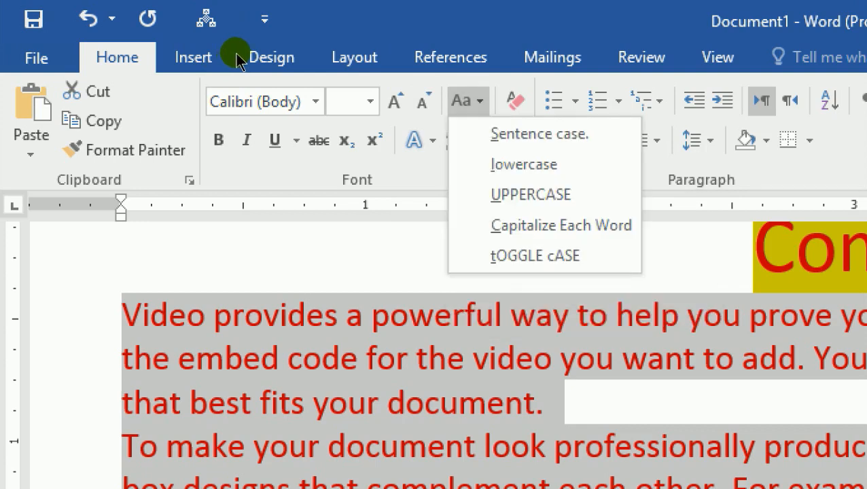
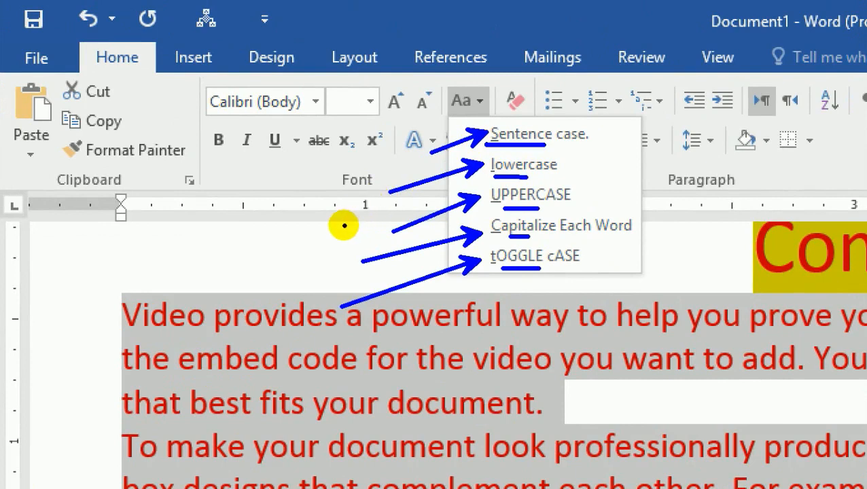
mouse_move(231, 72)
mouse_down()
mouse_move(213, 165)
mouse_move(114, 276)
mouse_move(167, 213)
mouse_move(189, 246)
mouse_move(199, 146)
mouse_up()
click(216, 79)
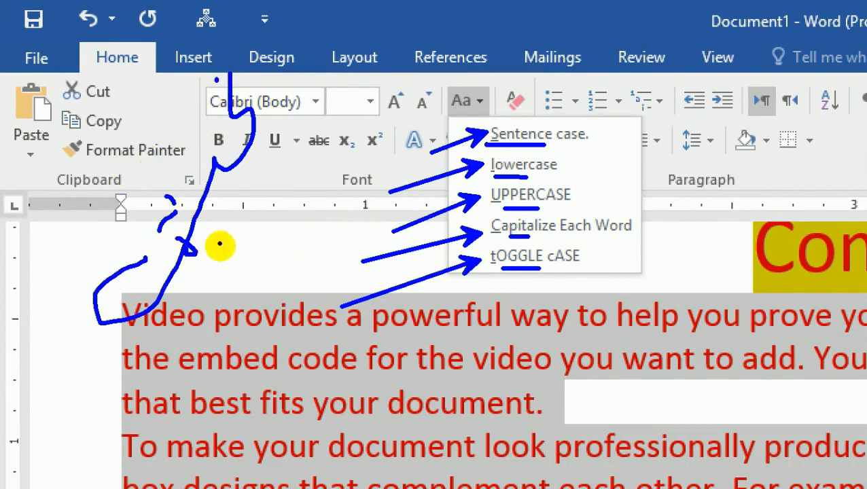
mouse_move(240, 338)
mouse_down()
mouse_move(249, 377)
mouse_move(291, 365)
mouse_move(287, 277)
mouse_move(374, 368)
mouse_move(433, 351)
mouse_move(501, 346)
mouse_move(476, 302)
mouse_up()
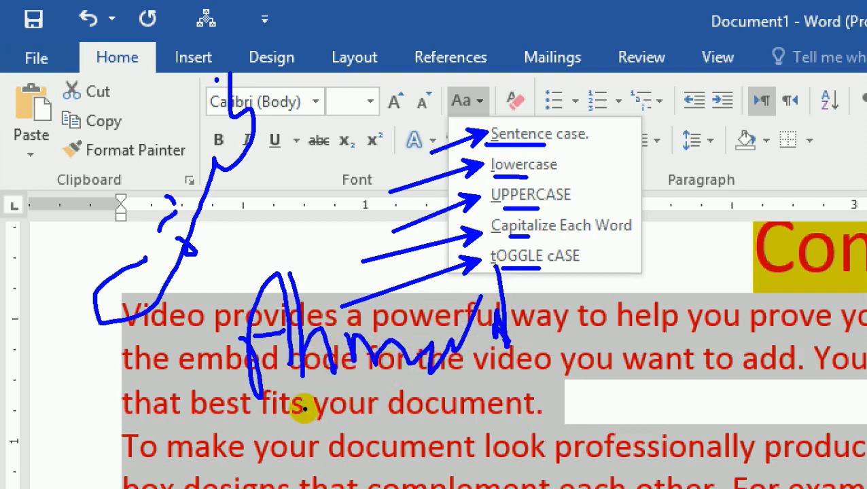
mouse_move(568, 389)
mouse_down()
mouse_move(511, 406)
mouse_move(519, 476)
mouse_move(564, 479)
mouse_move(586, 423)
mouse_move(602, 437)
mouse_move(653, 408)
mouse_move(688, 461)
mouse_move(697, 402)
mouse_move(728, 379)
mouse_move(761, 378)
mouse_move(756, 353)
mouse_up()
drag(801, 401, 639, 484)
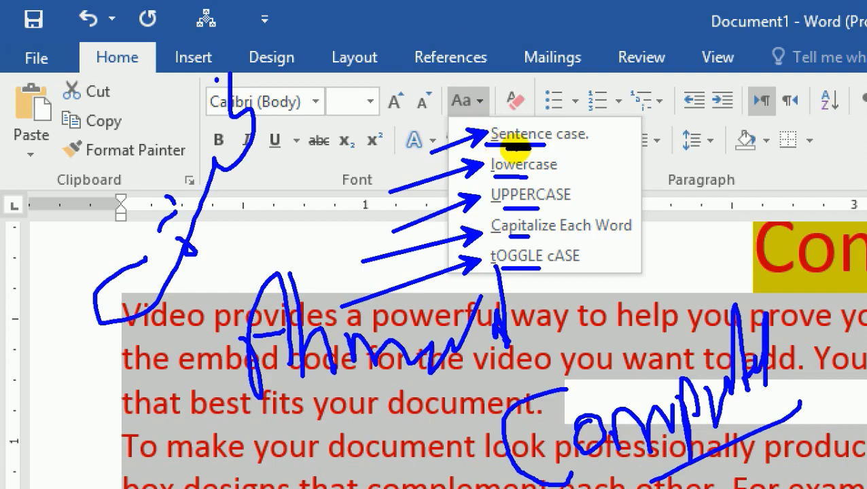
key(Escape)
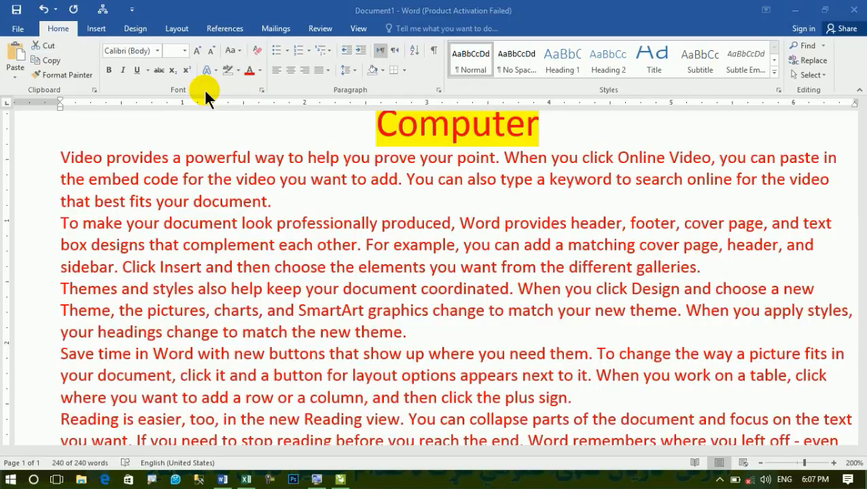
Step: Review the Change Case options from within the first paragraph and close them without applying one
click(84, 160)
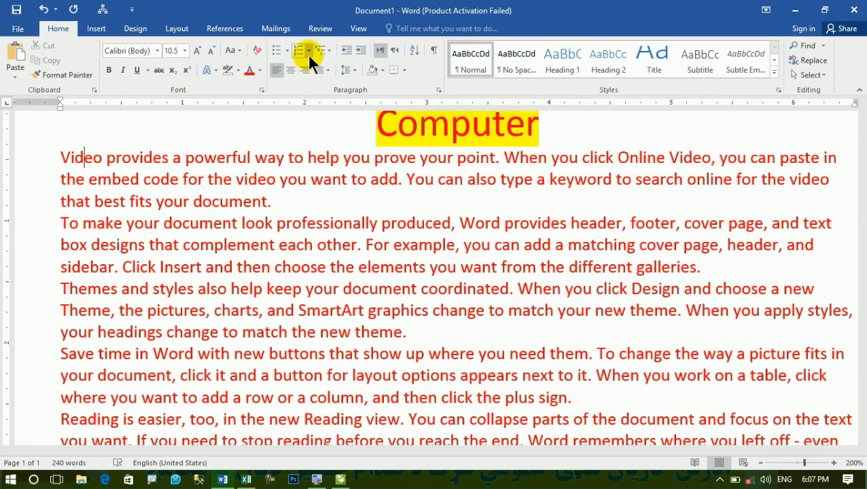
click(241, 55)
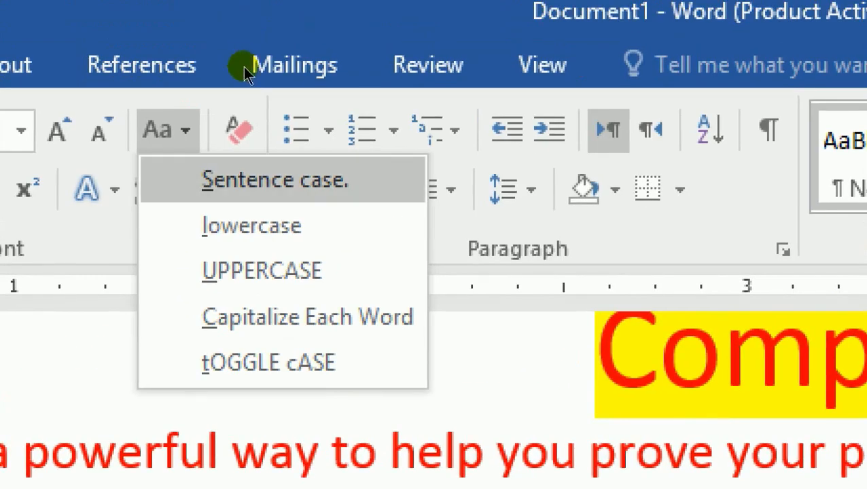
key(Down)
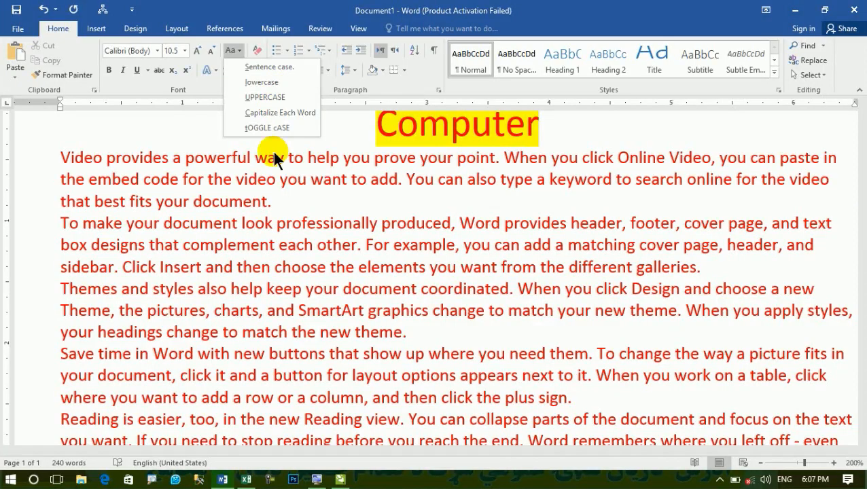
key(Escape)
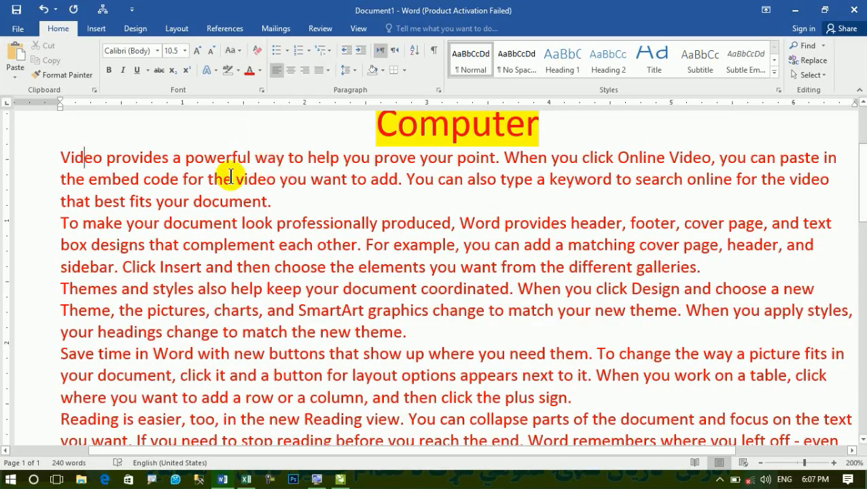
Step: Examine the capital letters that begin the sentences in the first two paragraphs
drag(73, 159, 45, 164)
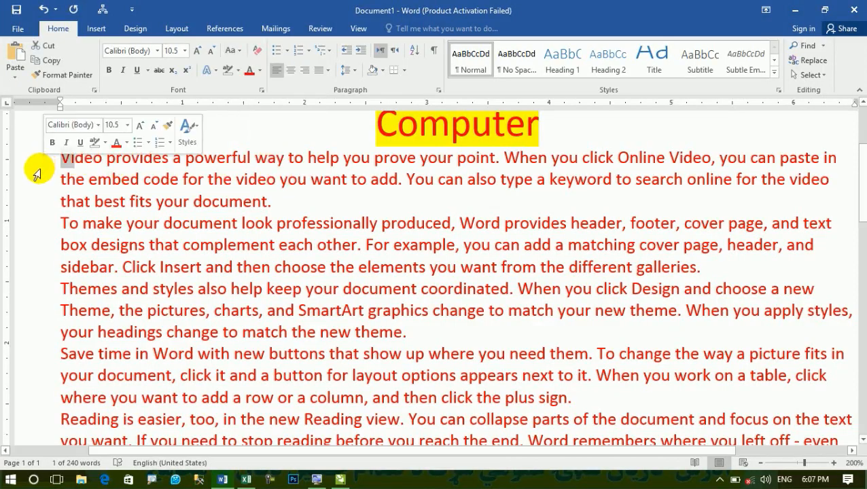
click(88, 170)
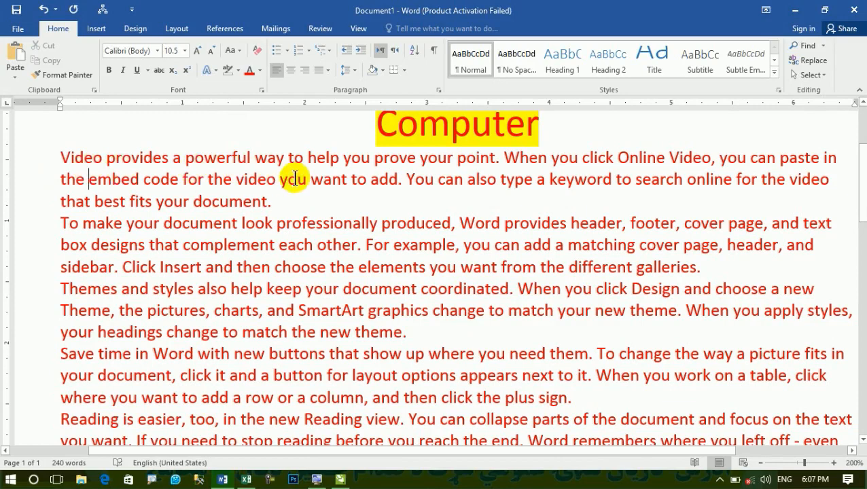
scroll(393, 221, up, 3)
scroll(364, 259, up, 3)
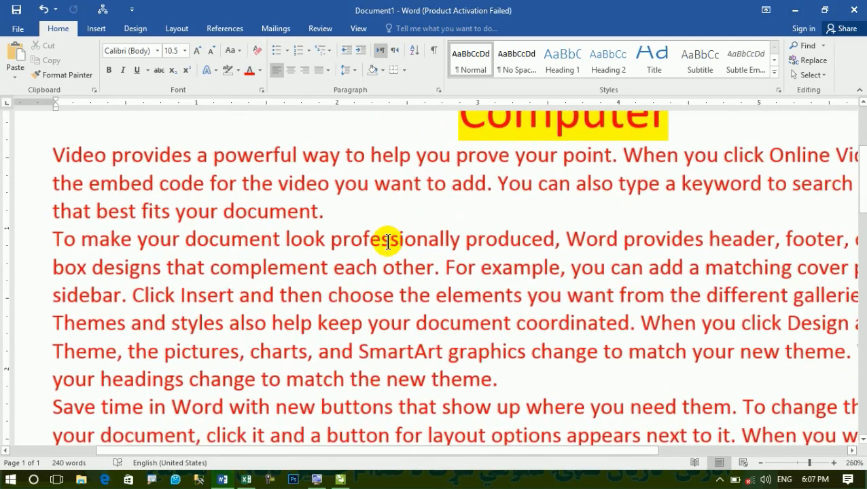
click(510, 187)
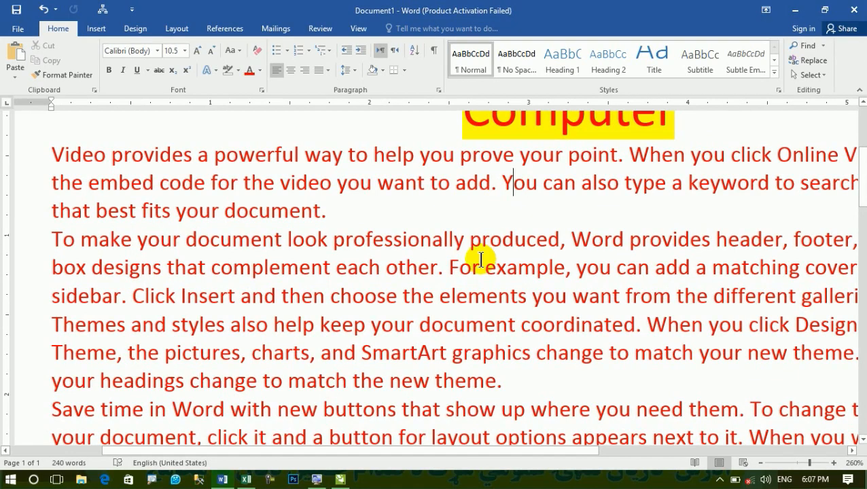
click(336, 215)
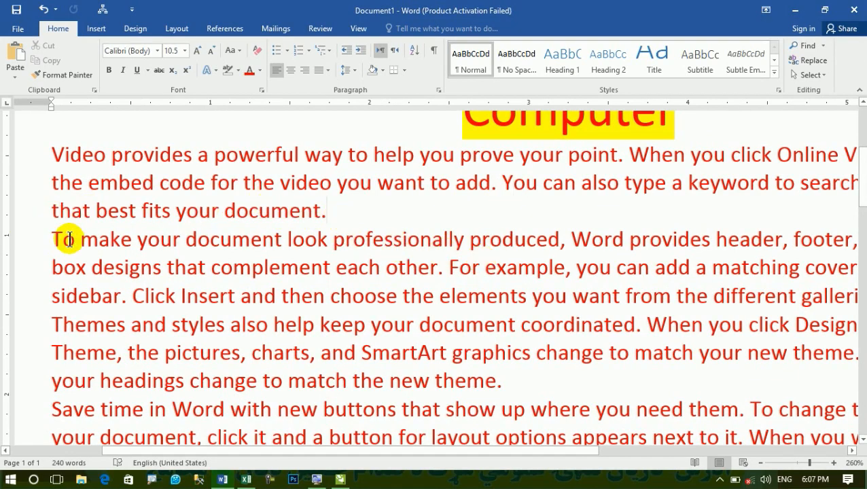
click(459, 268)
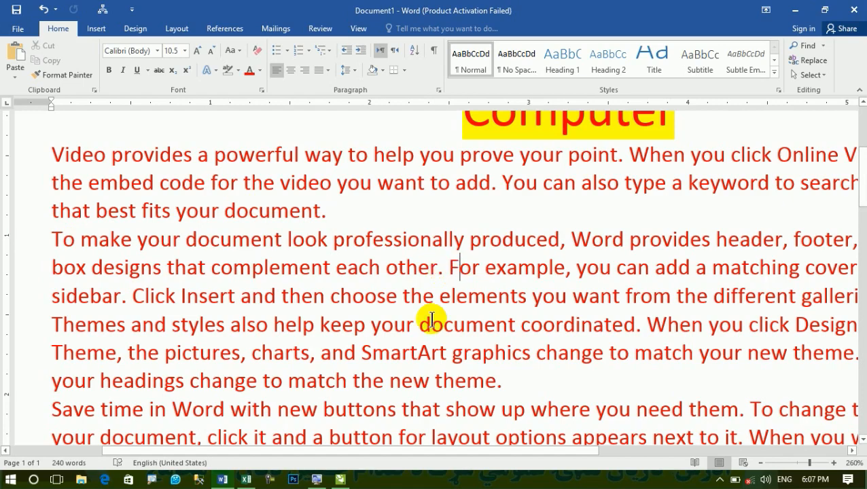
Step: Convert the text of the whole document to lowercase
key(ctrl+a)
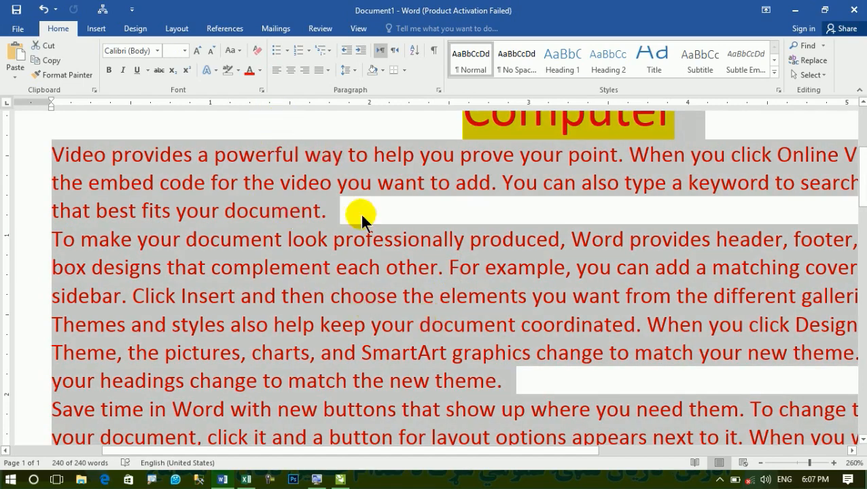
click(239, 51)
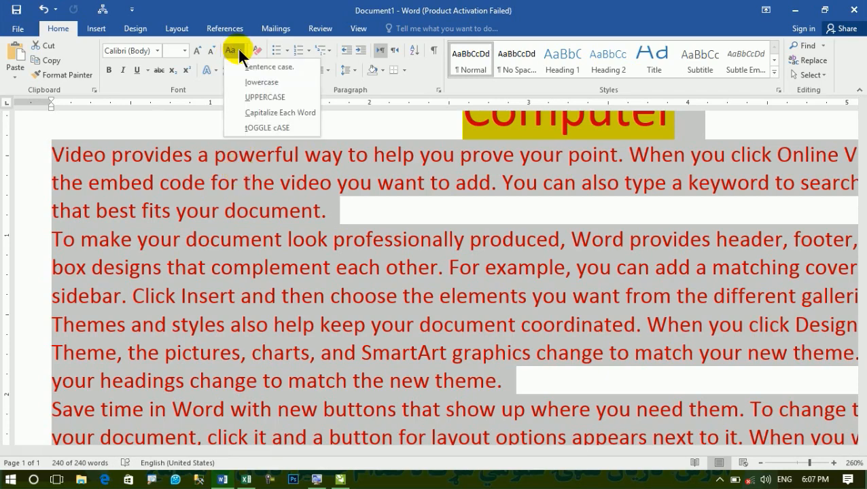
click(258, 82)
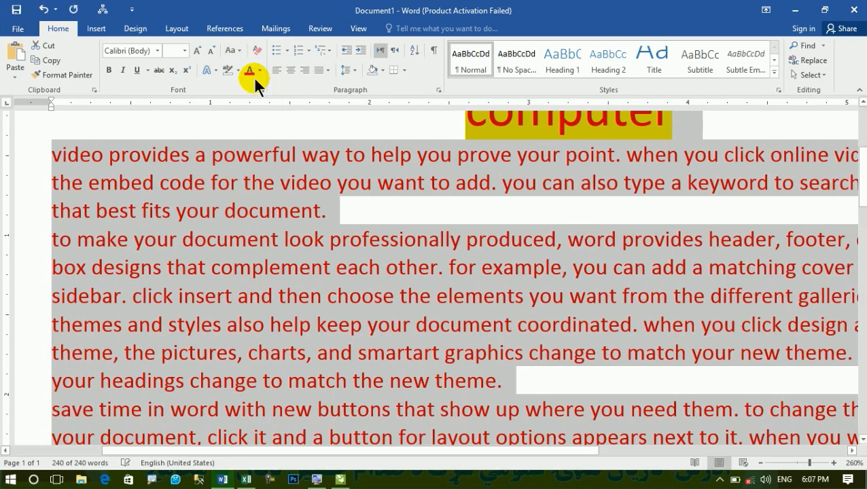
Step: Check the sentence beginnings in the body paragraphs and the title after the lowercase conversion
click(270, 210)
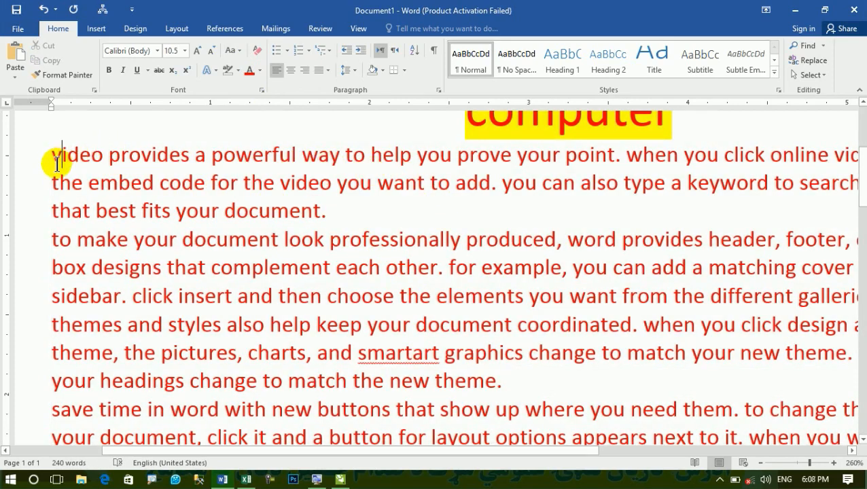
click(640, 158)
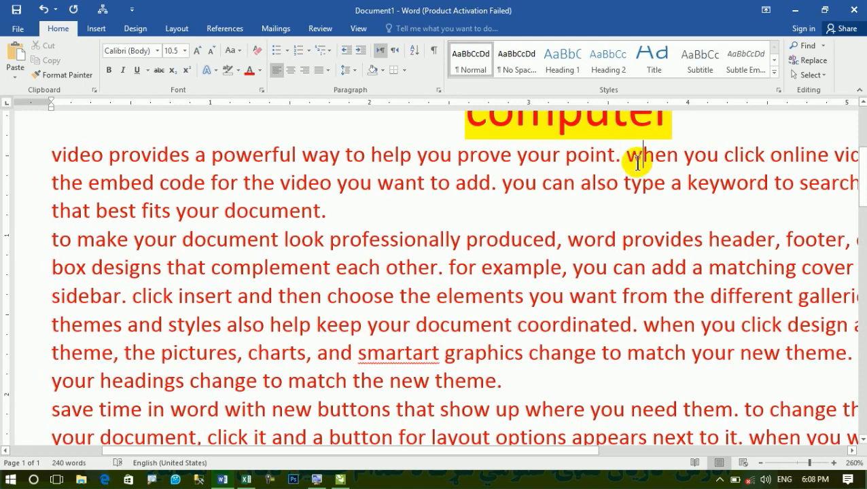
click(452, 270)
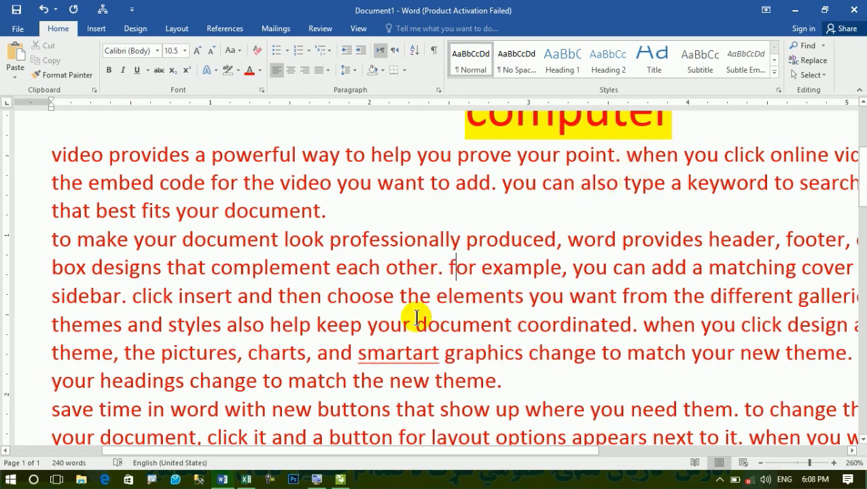
scroll(417, 319, down, 1)
click(385, 302)
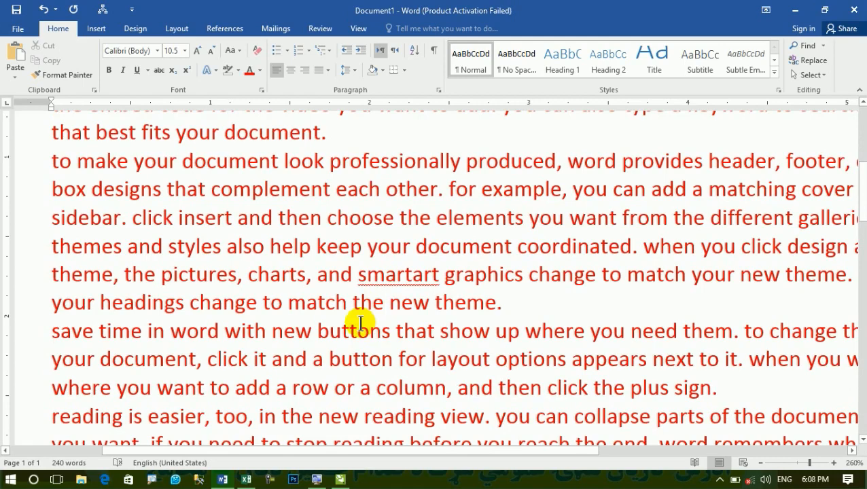
scroll(361, 323, up, 3)
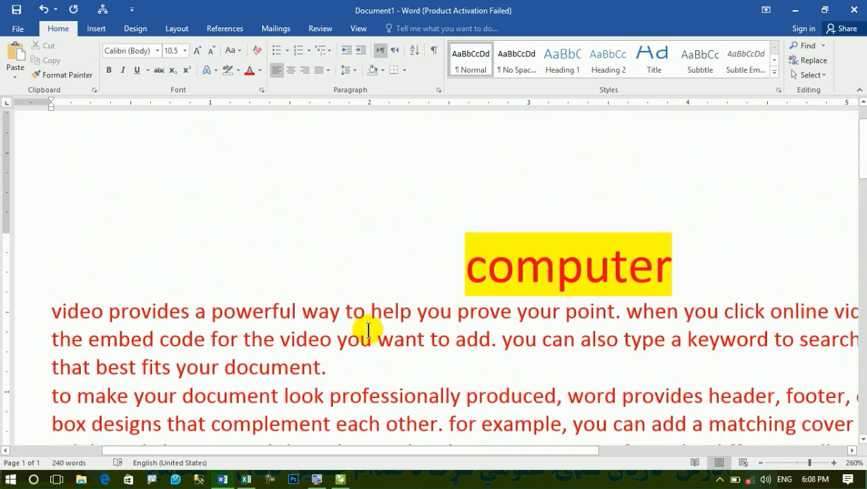
Step: Undo the lowercase conversion of the document text
key(ctrl+z)
scroll(374, 271, down, 2)
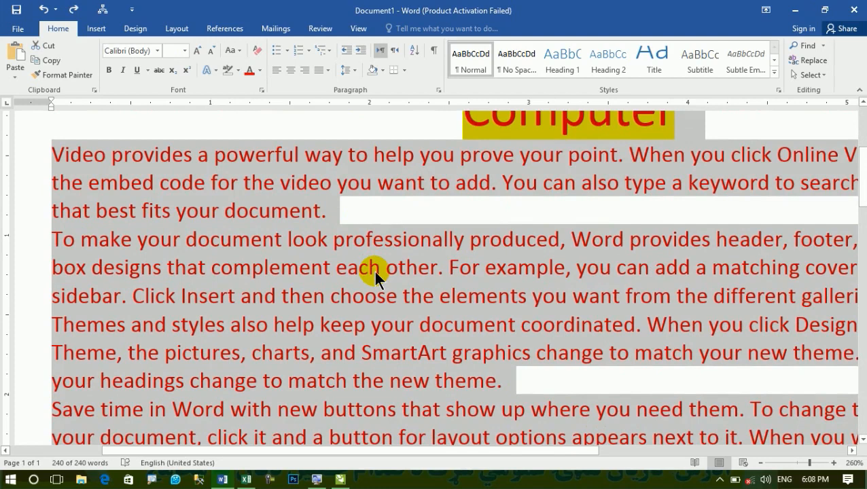
Step: Convert the text of the whole document to UPPERCASE and undo the conversion
click(235, 49)
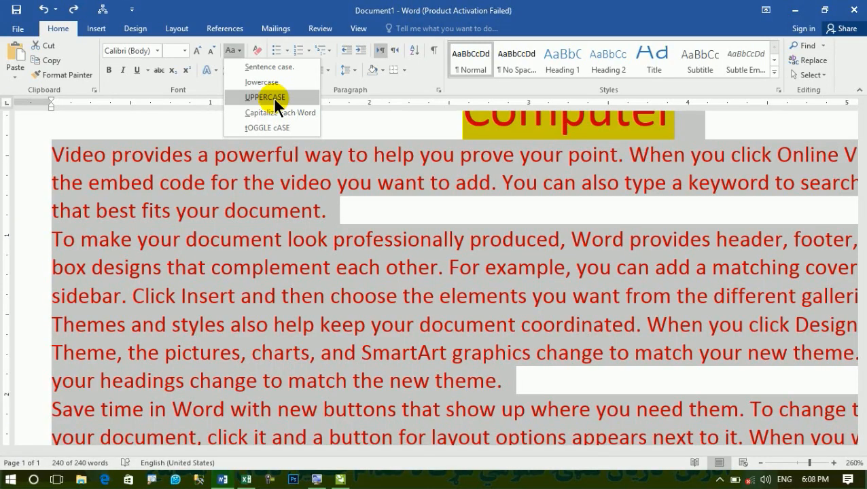
click(270, 169)
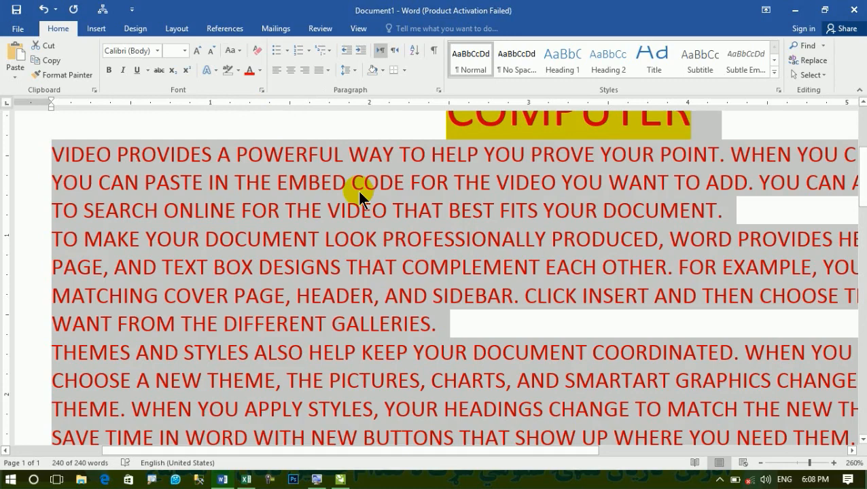
key(ctrl+z)
Step: Create a new blank document and enter four short first names, each on its own line
key(ctrl+n)
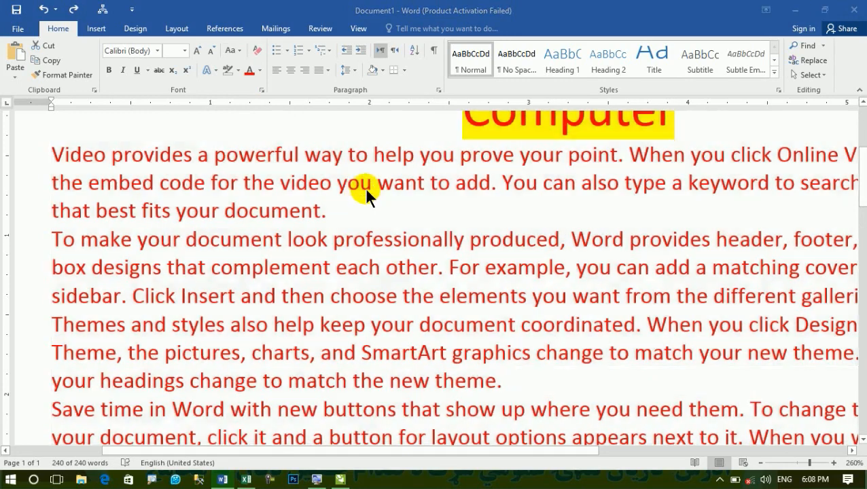
text(khan)
key(Return)
text(jna)
key(Return)
text(noor)
key(Return)
text(ali)
key(Return)
text(a)
key(BackSpace)
key(BackSpace)
text(wali)
key(Return)
key(BackSpace)
key(BackSpace)
key(BackSpace)
key(BackSpace)
key(BackSpace)
key(BackSpace)
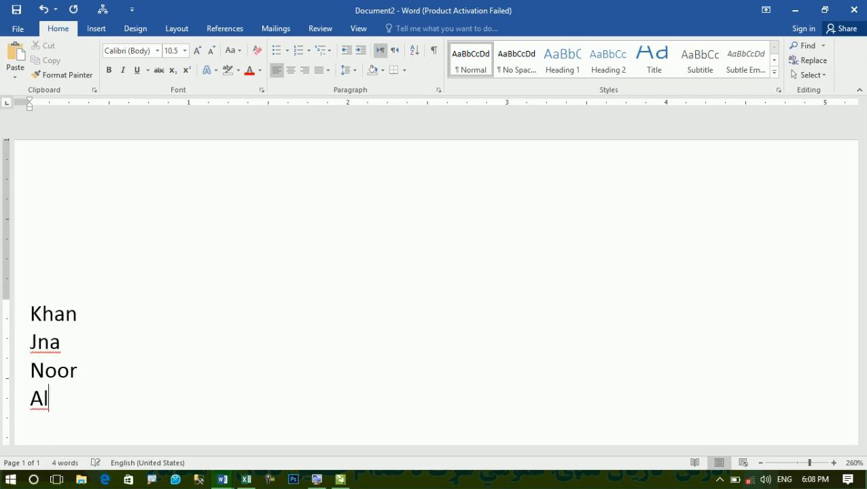
Step: Complete the fourth name in the list and add five more first names, each on its own line
text(i)
key(Return)
text(wali)
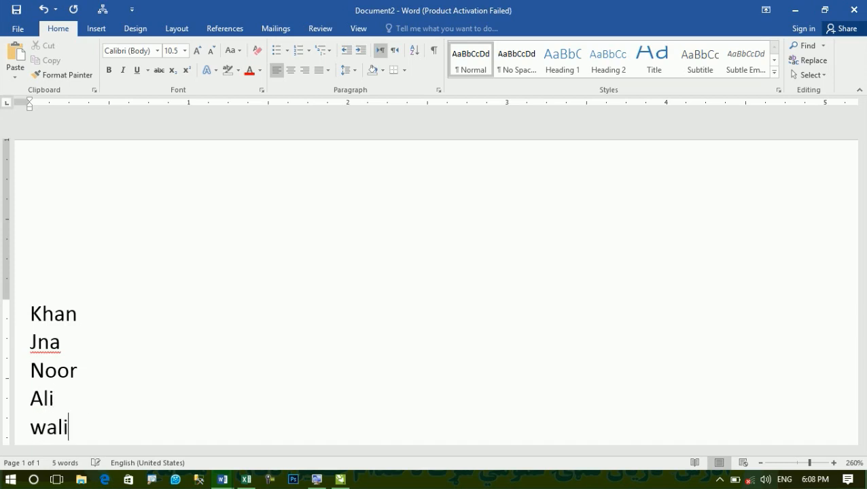
key(Return)
text(afghan)
key(Return)
text(ajma)
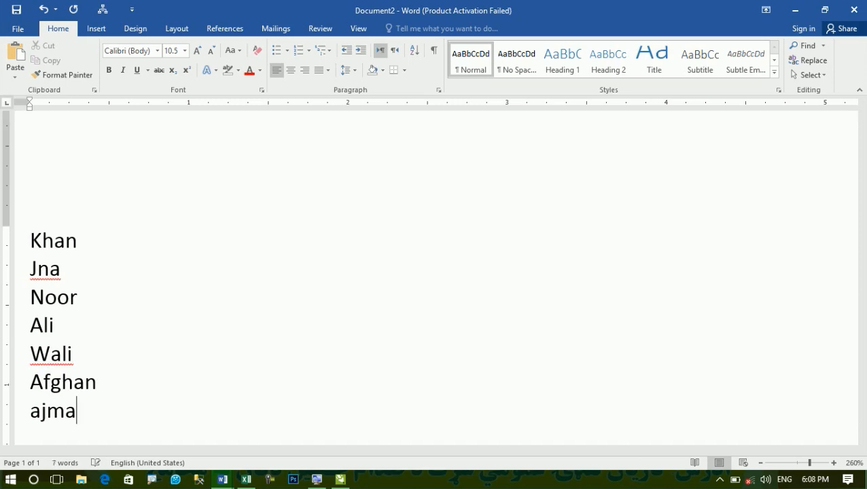
text(l)
key(Return)
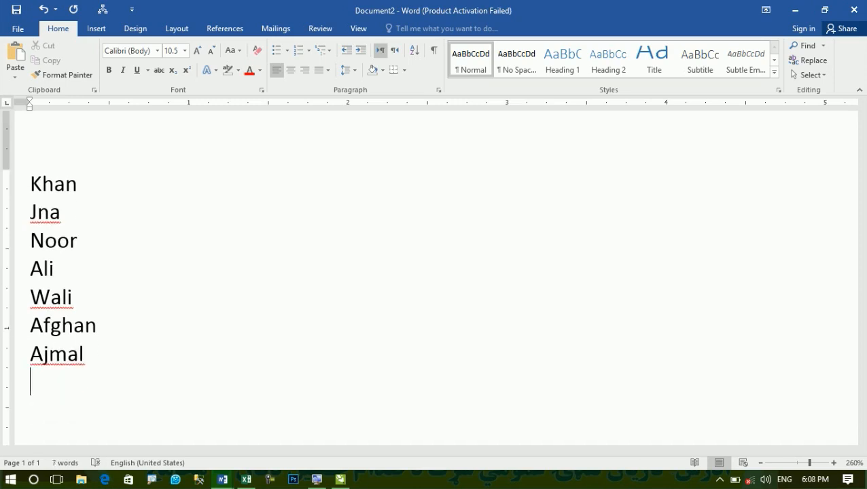
text(ahmad)
key(Return)
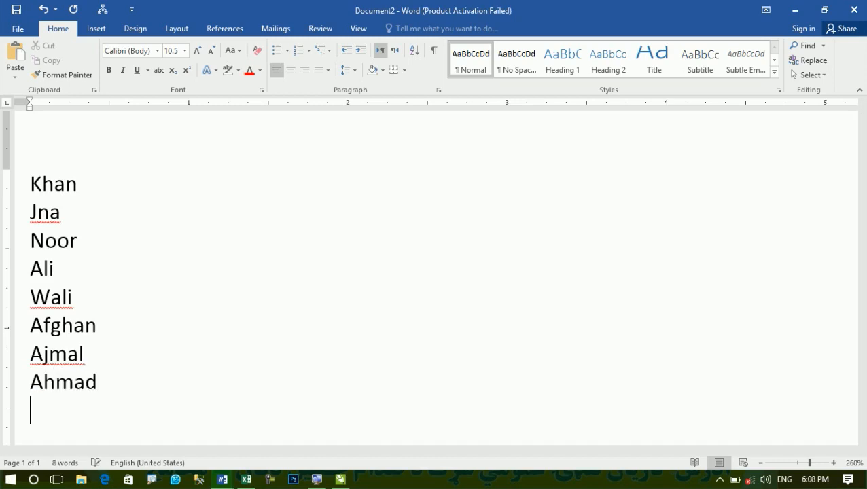
text(wahba)
key(BackSpace)
key(BackSpace)
text(ab)
key(Return)
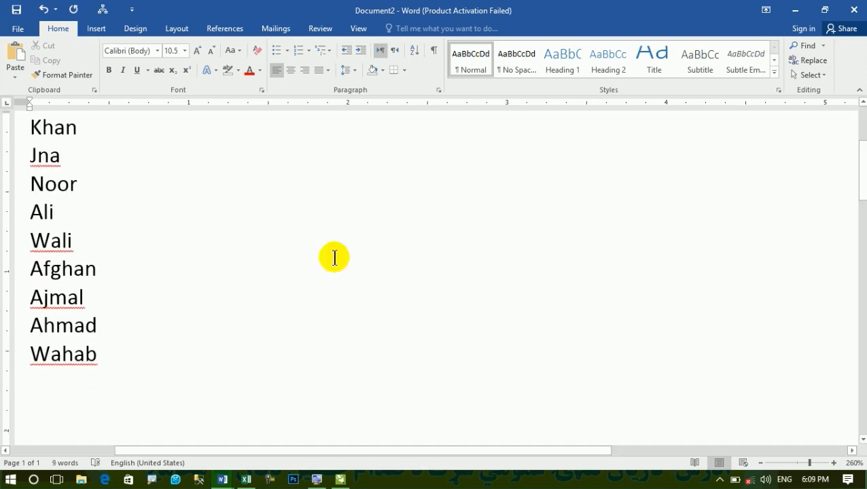
Step: Center the whole list of names horizontally on the page
key(ctrl+a)
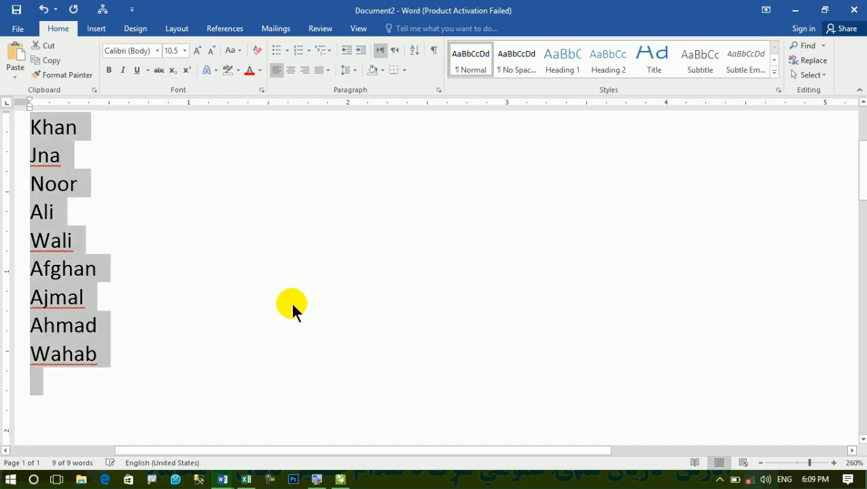
key(ctrl+e)
scroll(630, 345, up, 4)
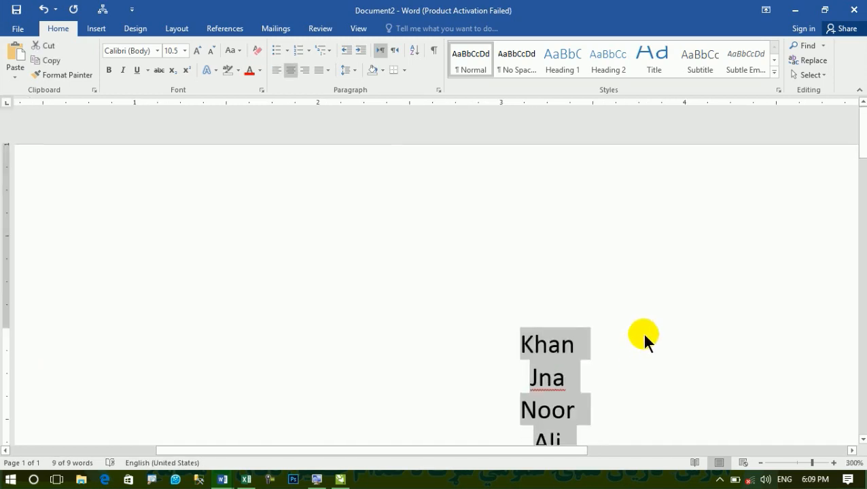
scroll(642, 332, down, 2)
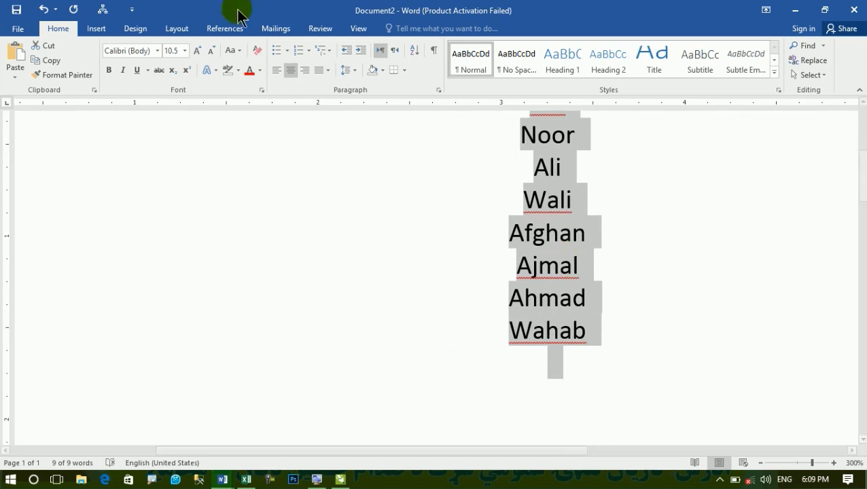
Step: Convert all the names in the centered list to lowercase
click(232, 50)
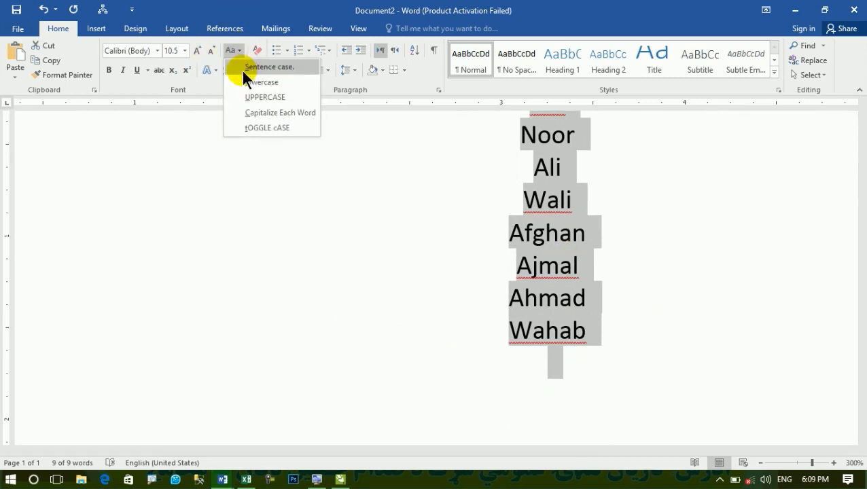
click(248, 77)
scroll(534, 218, up, 3)
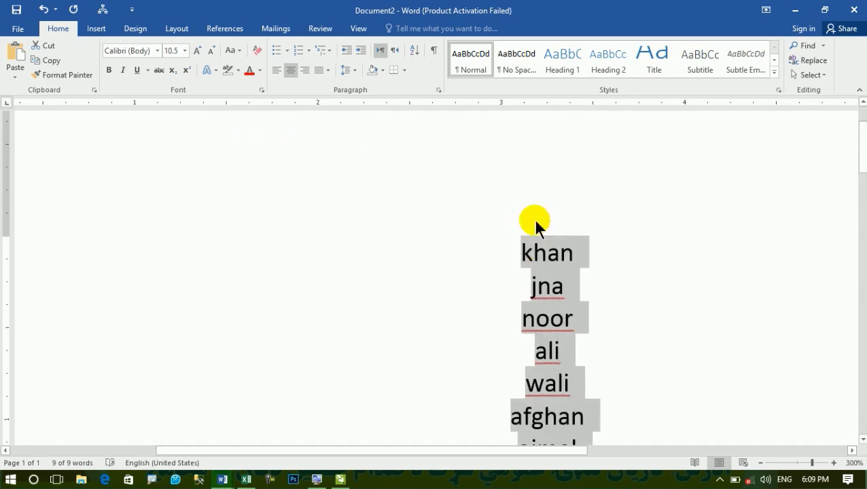
Step: Convert all the names in the centered list to UPPERCASE
click(236, 50)
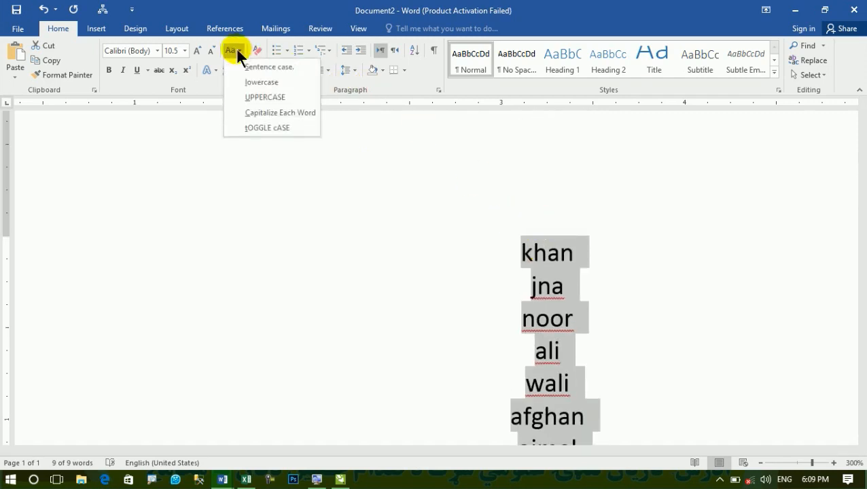
click(266, 97)
scroll(512, 258, down, 1)
scroll(512, 259, down, 1)
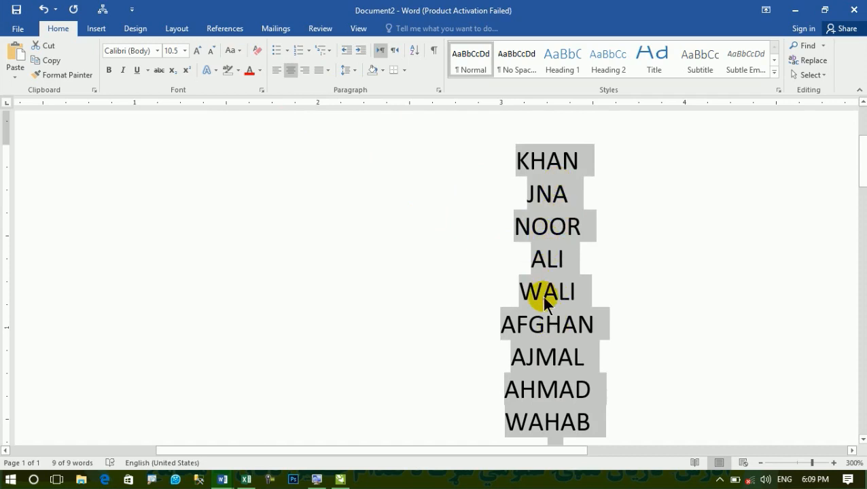
scroll(543, 307, down, 7)
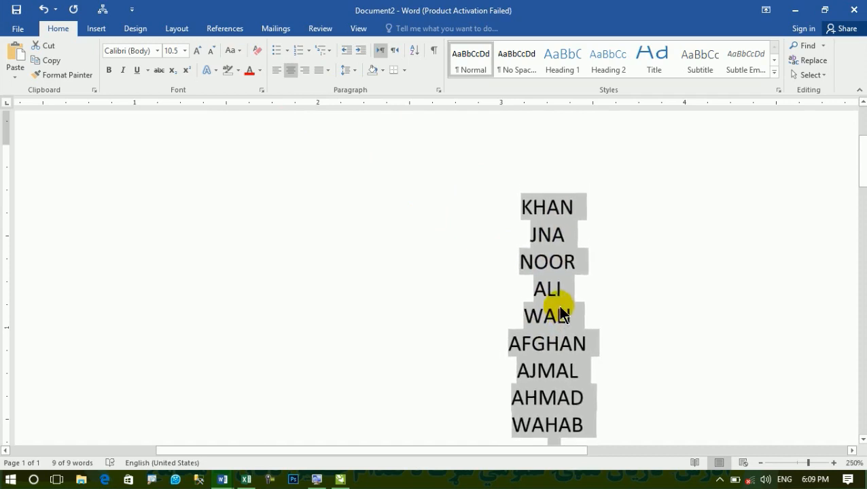
Step: Switch to Document1, apply Capitalize Each Word to its selected text and undo the conversion
click(223, 480)
click(208, 463)
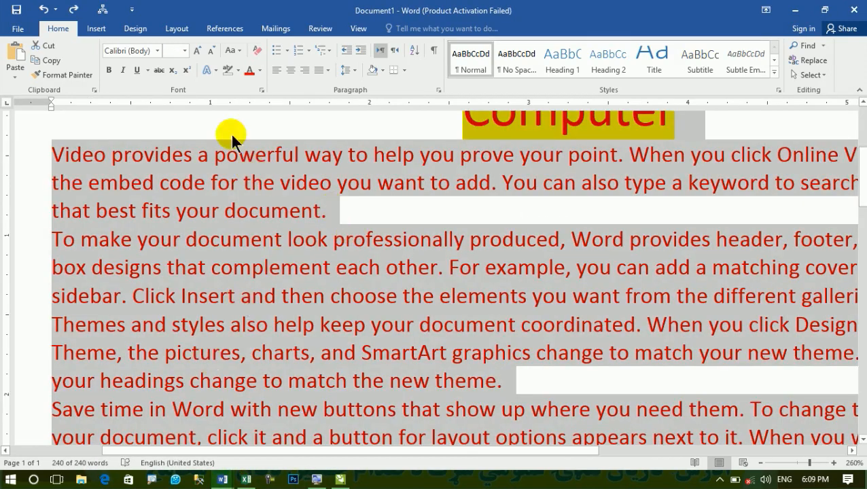
click(237, 51)
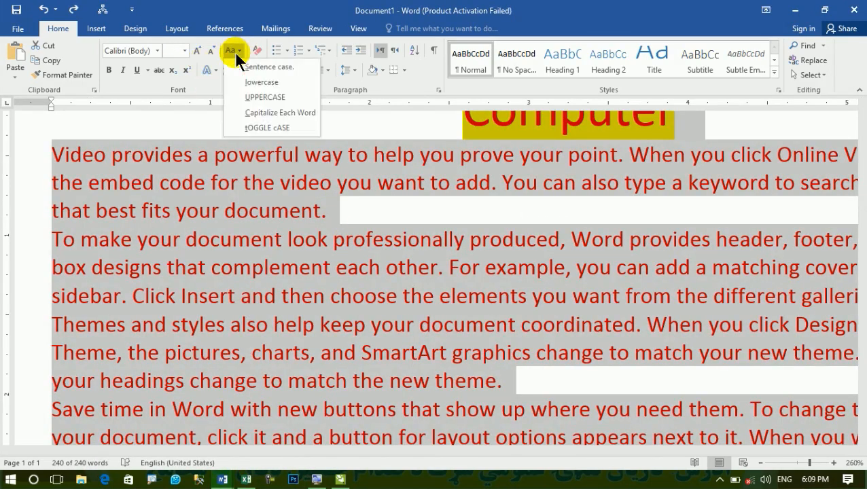
click(299, 112)
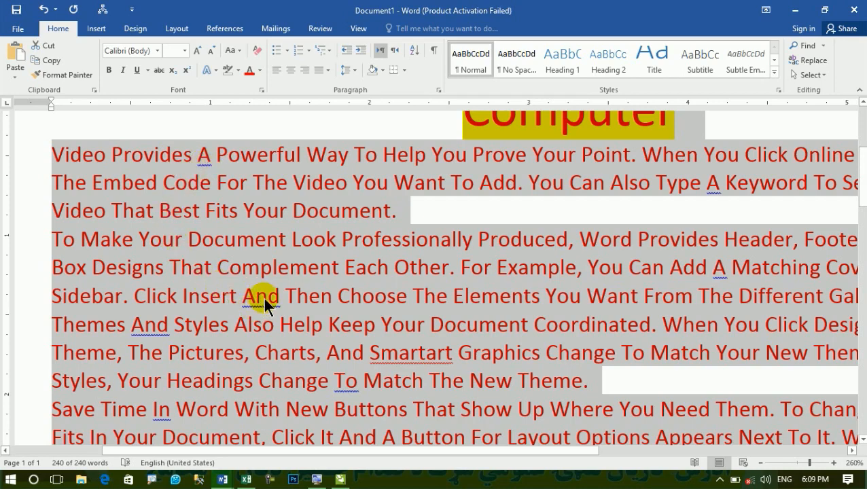
key(shift+F3)
Step: Apply tOGGLE cASE to all the text in Document1 and clear all formatting from it
click(232, 51)
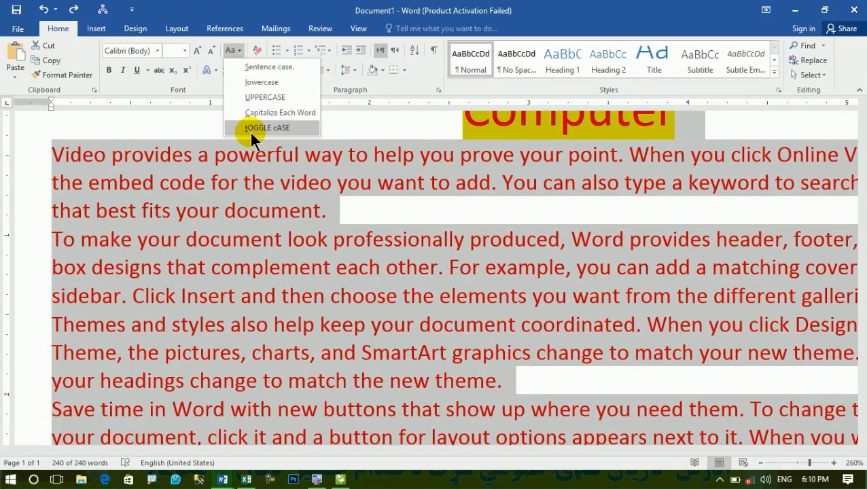
click(249, 130)
click(248, 132)
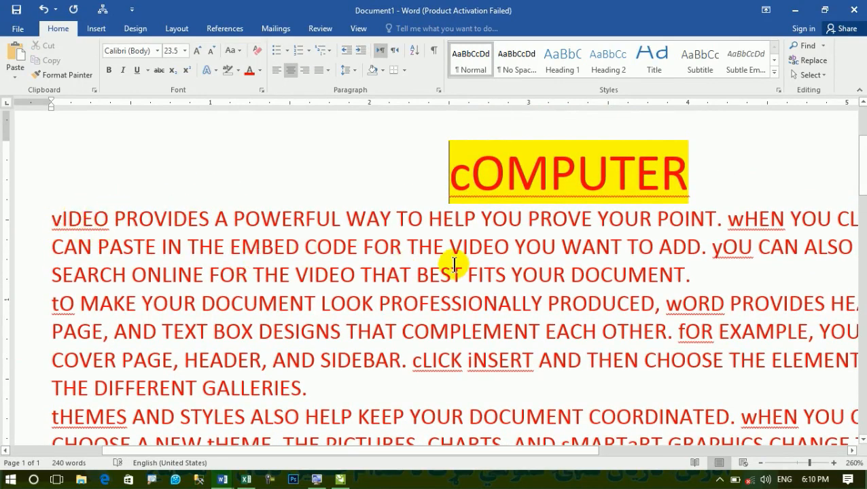
key(ctrl+a)
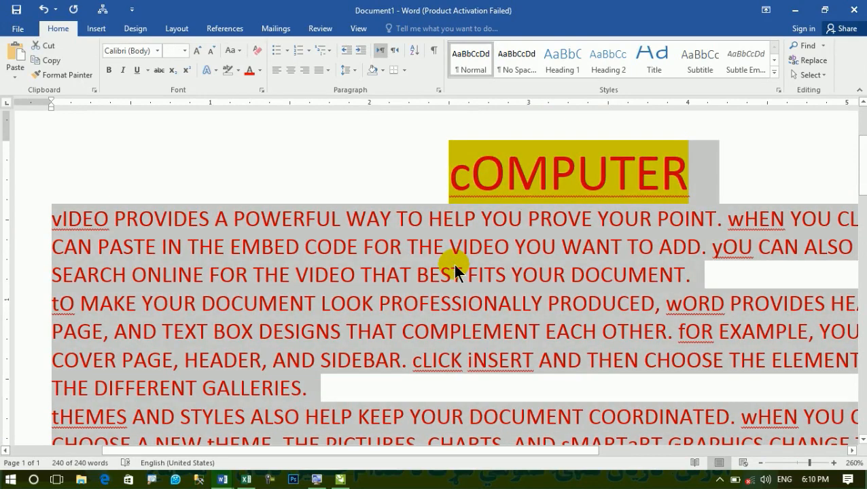
click(258, 49)
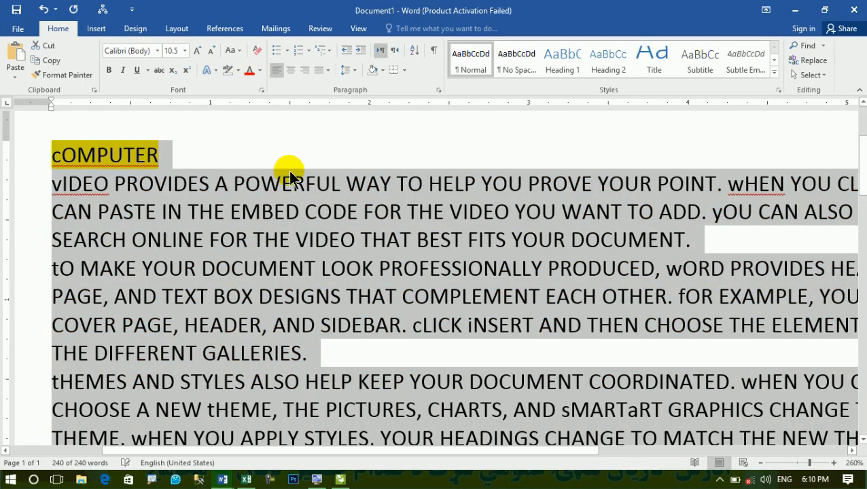
Step: Convert the unformatted text of Document1 first to lowercase and then to UPPERCASE
click(236, 51)
click(245, 81)
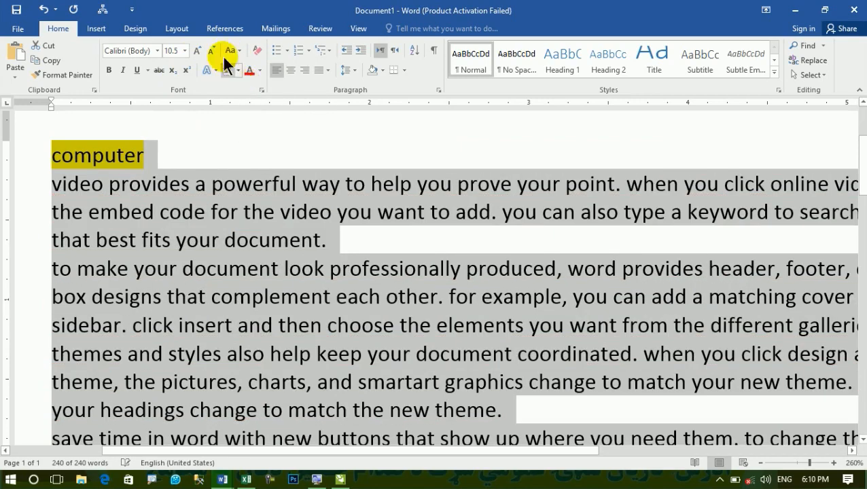
click(231, 53)
click(248, 99)
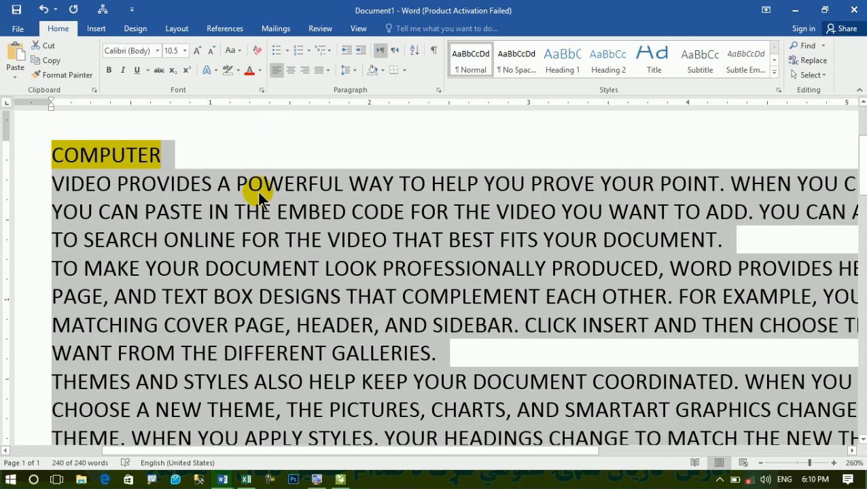
Step: Create a new blank document and fill it with sample paragraphs using =rand()
key(ctrl+n)
text(=rand())
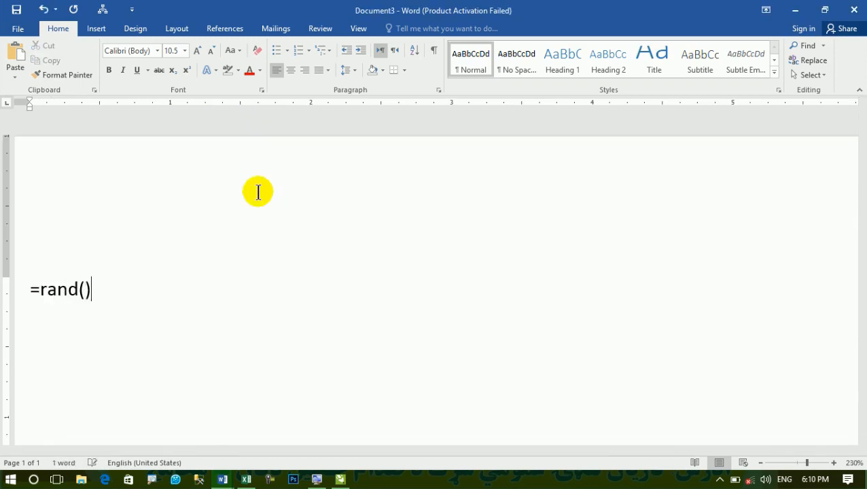
key(Return)
scroll(275, 199, up, 3)
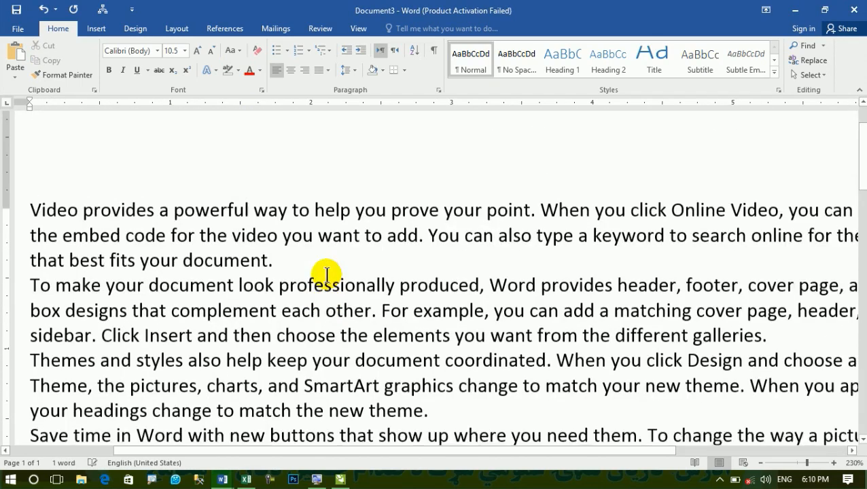
Step: Apply tOGGLE cASE to all the sample paragraphs and undo the conversion
key(ctrl+a)
click(241, 51)
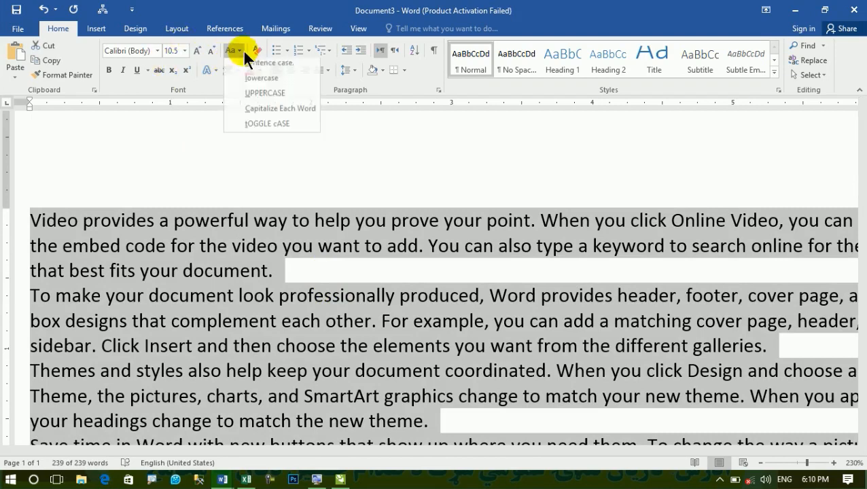
click(245, 128)
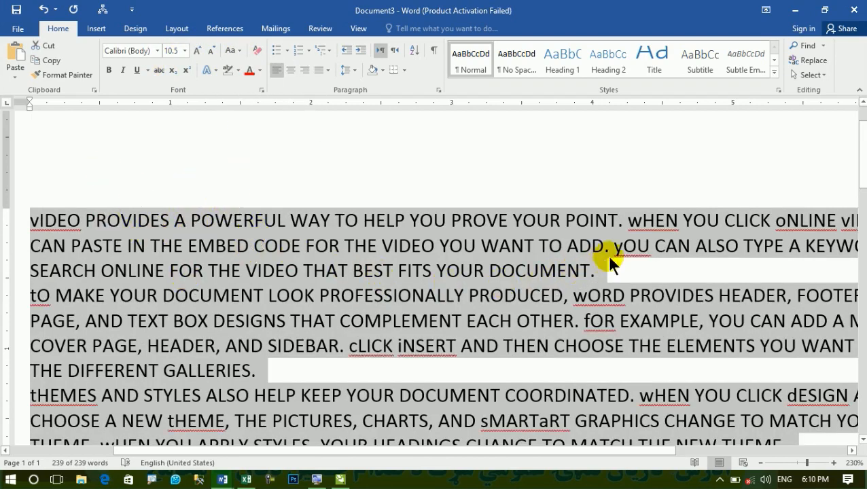
click(53, 242)
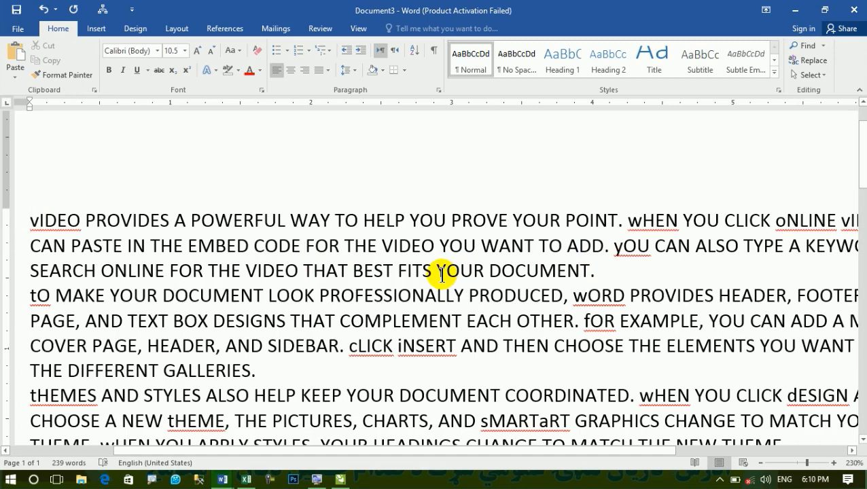
key(ctrl+z)
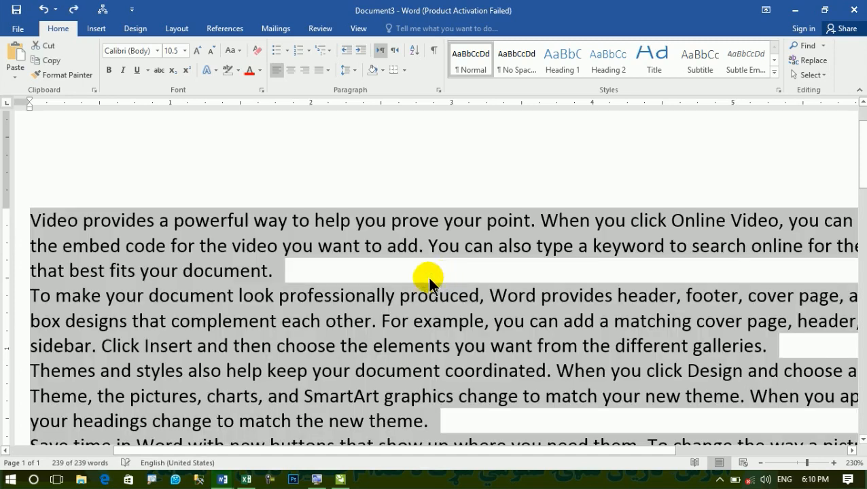
Step: Convert the sample paragraphs to UPPERCASE, apply tOGGLE cASE to them, and undo both conversions
click(232, 51)
click(249, 96)
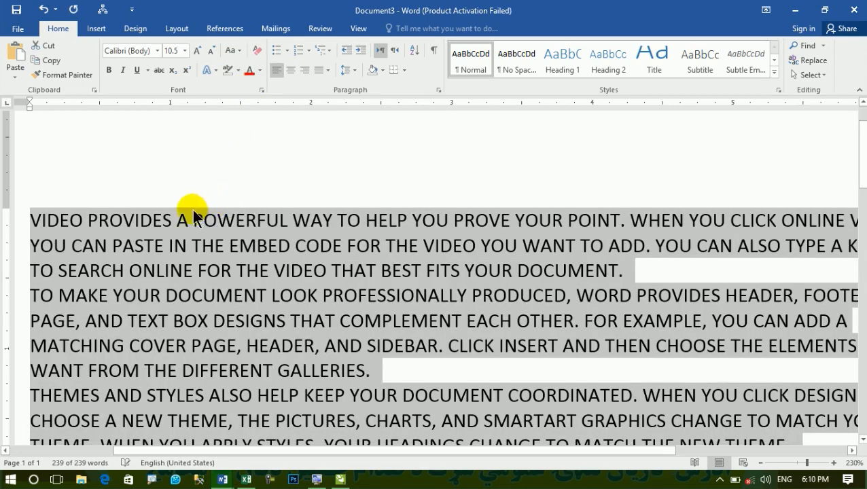
click(234, 52)
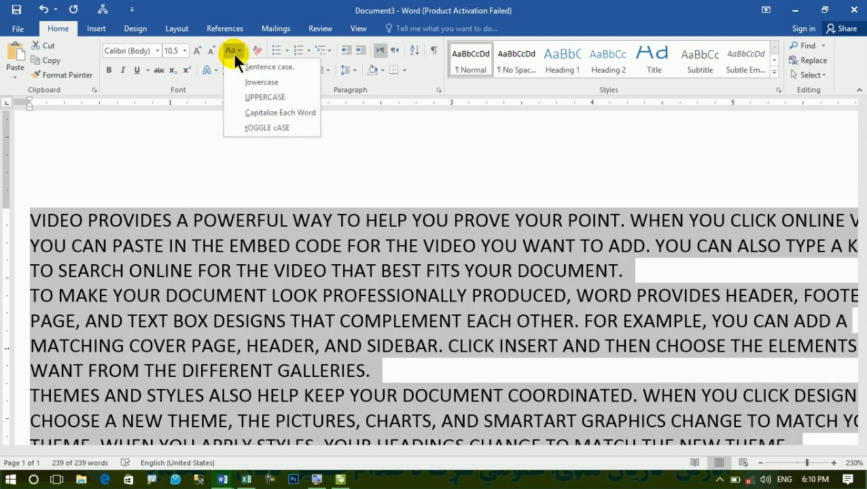
click(258, 129)
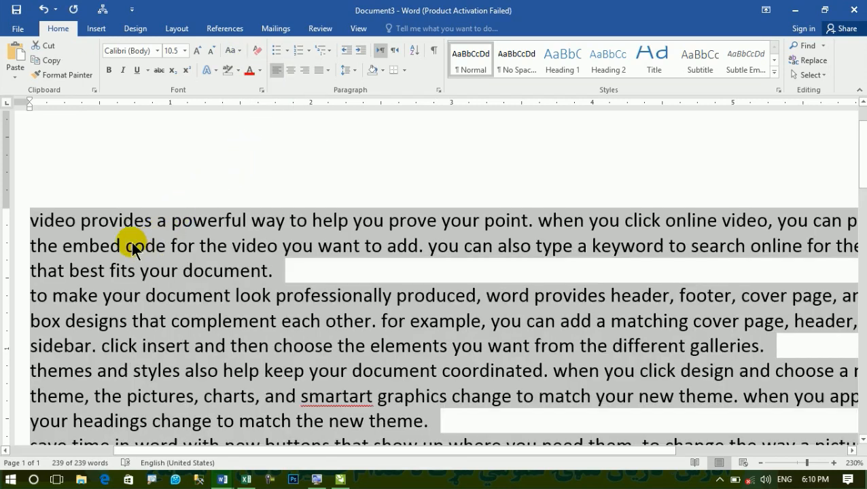
key(ctrl+z)
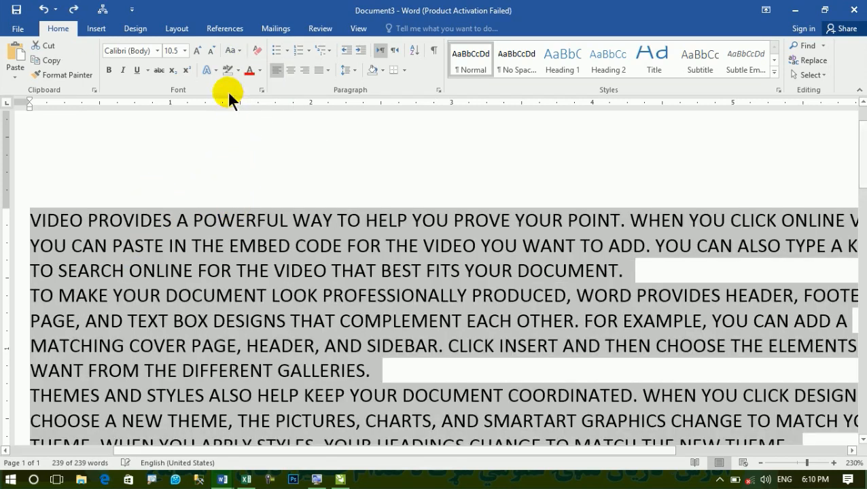
key(ctrl+z)
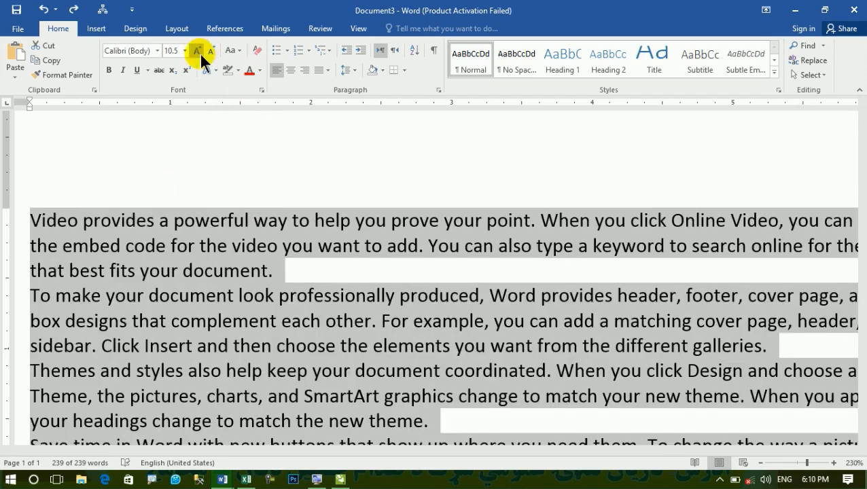
Step: Apply Capitalize Each Word to the sample paragraphs, followed by tOGGLE cASE
click(238, 52)
click(257, 112)
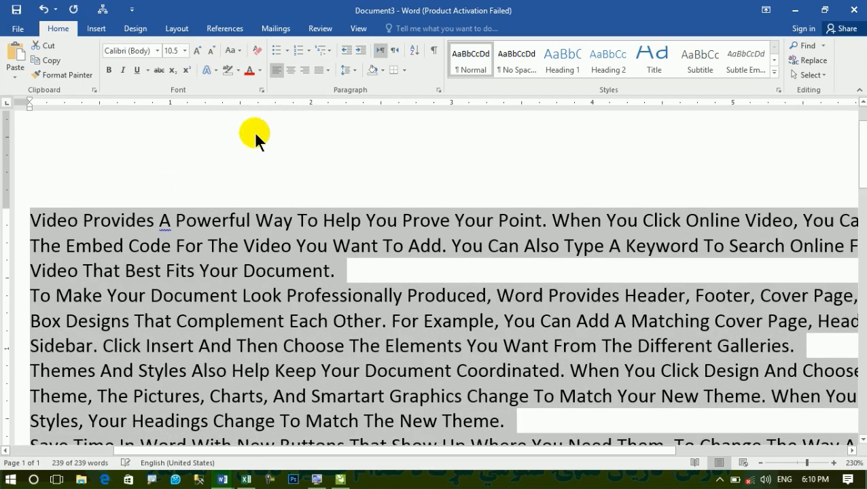
click(233, 51)
click(235, 113)
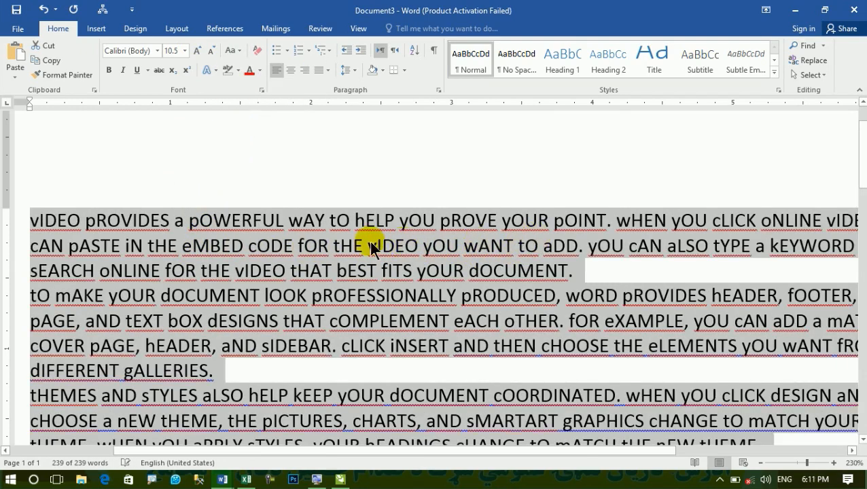
Step: Delete the toggled-case text and insert fresh sample paragraphs using =rand()
key(Delete)
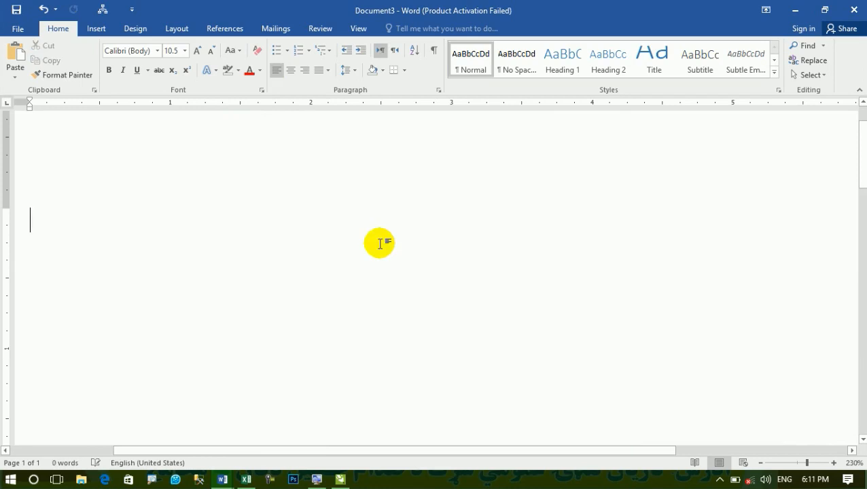
text(=rabd)
key(BackSpace)
key(BackSpace)
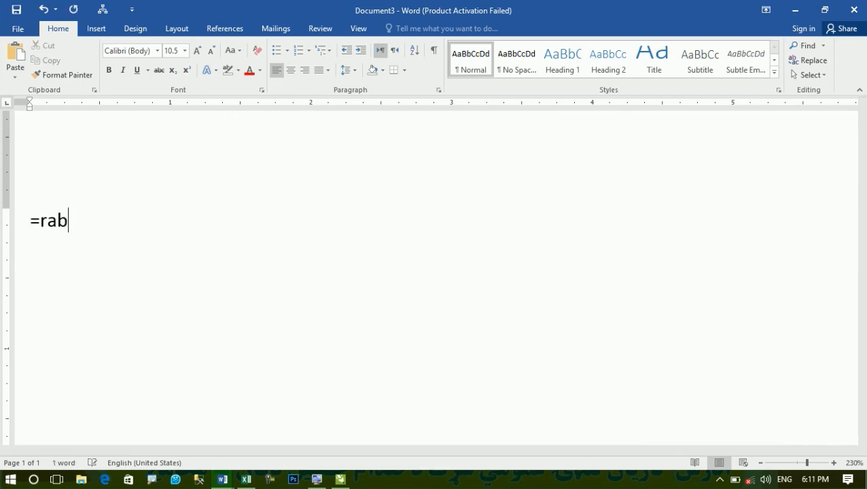
text(nd())
key(Return)
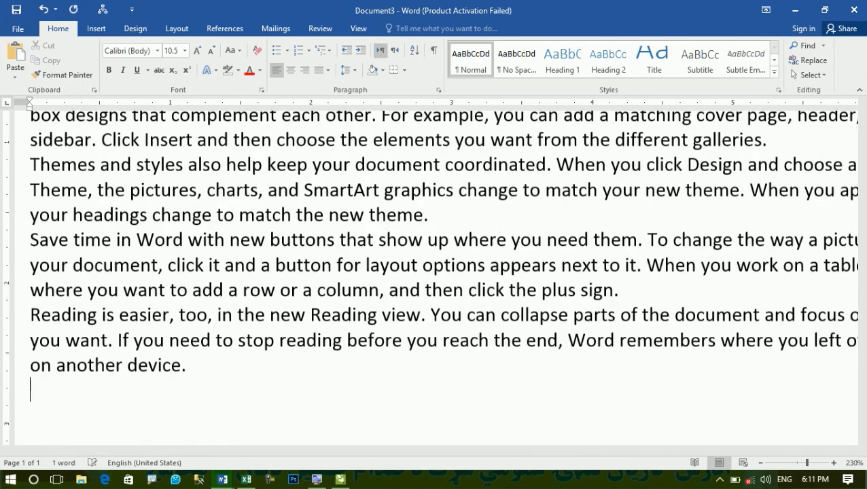
ctrl+scroll(378, 262, down, 6)
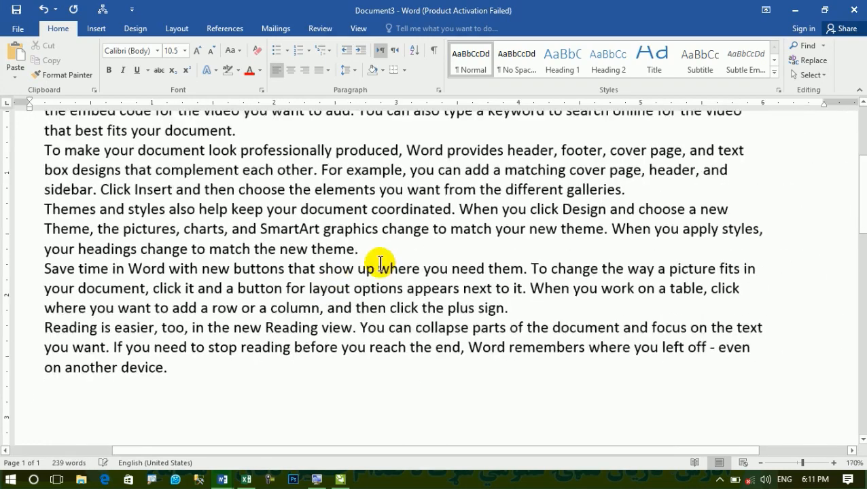
Step: Apply Capitalize Each Word to all the sample paragraphs and convert them with tOGGLE cASE
scroll(380, 263, up, 2)
key(ctrl+a)
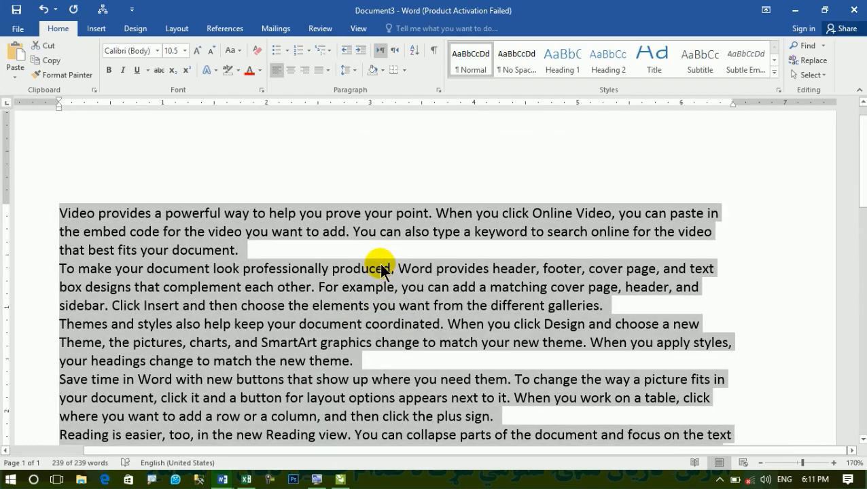
click(232, 51)
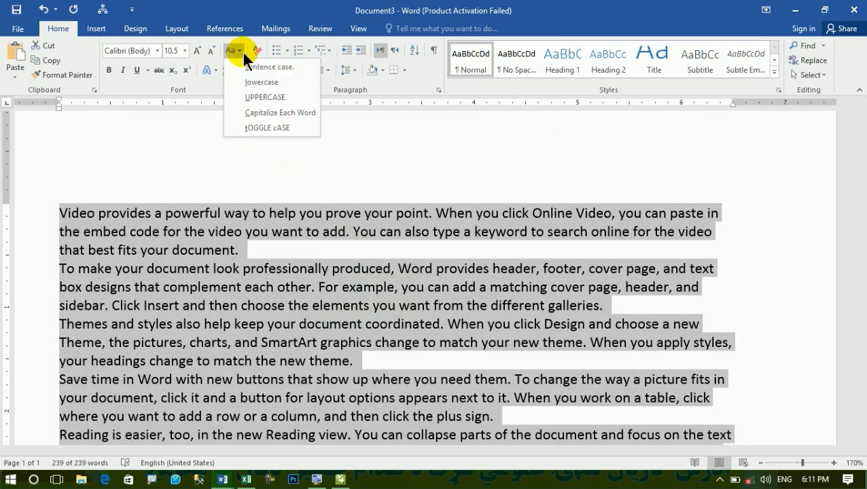
click(297, 112)
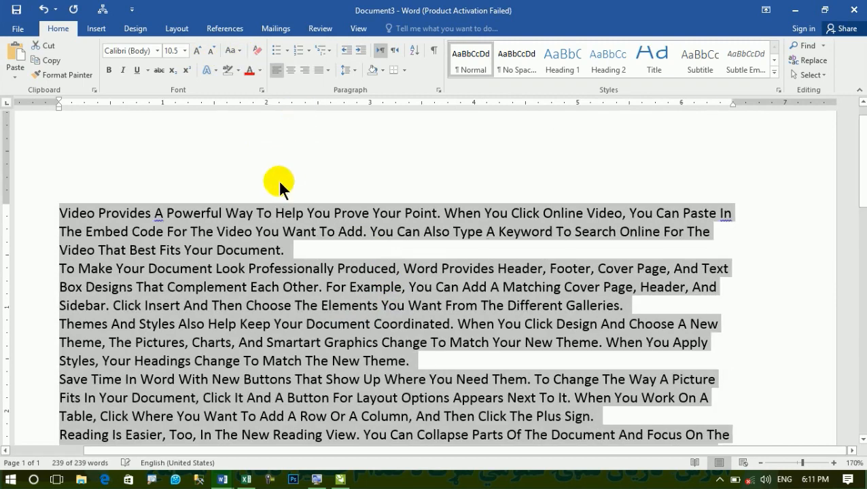
scroll(244, 246, up, 3)
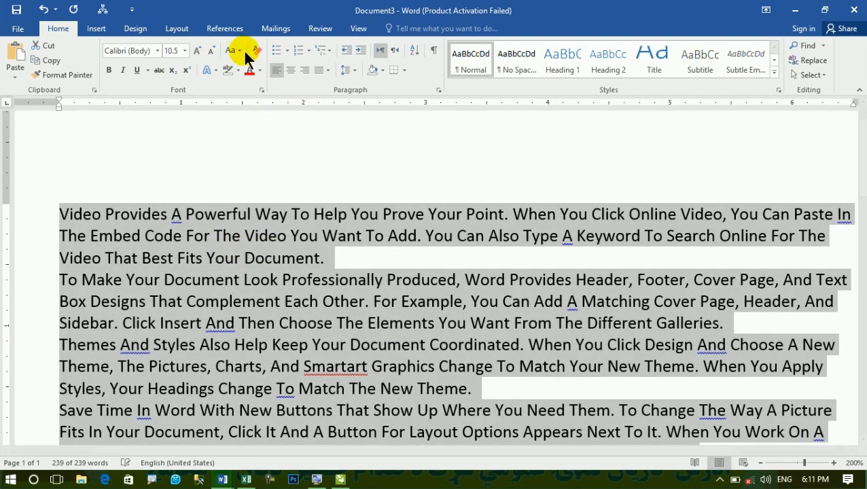
click(238, 53)
click(268, 124)
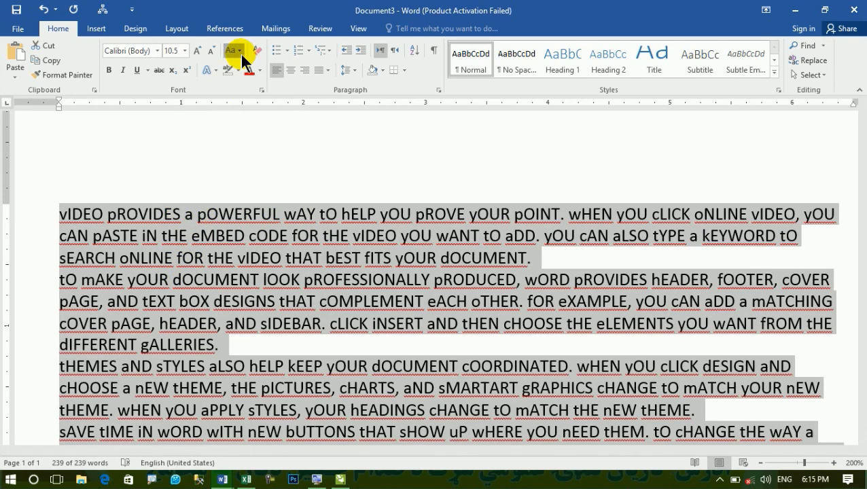
Step: Review the available Change Case options without applying any of them
click(238, 51)
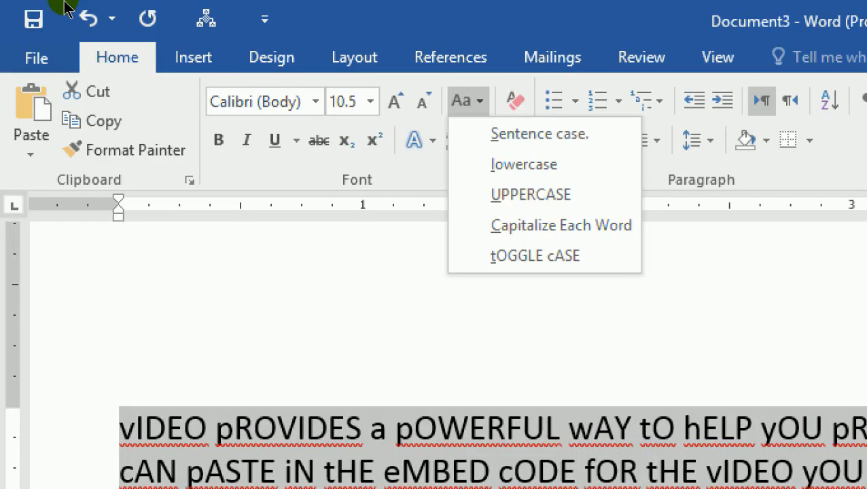
click(179, 3)
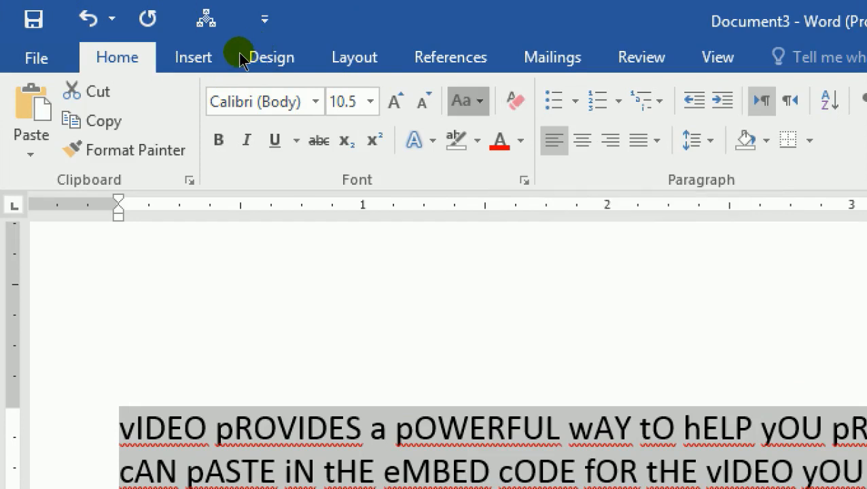
click(476, 101)
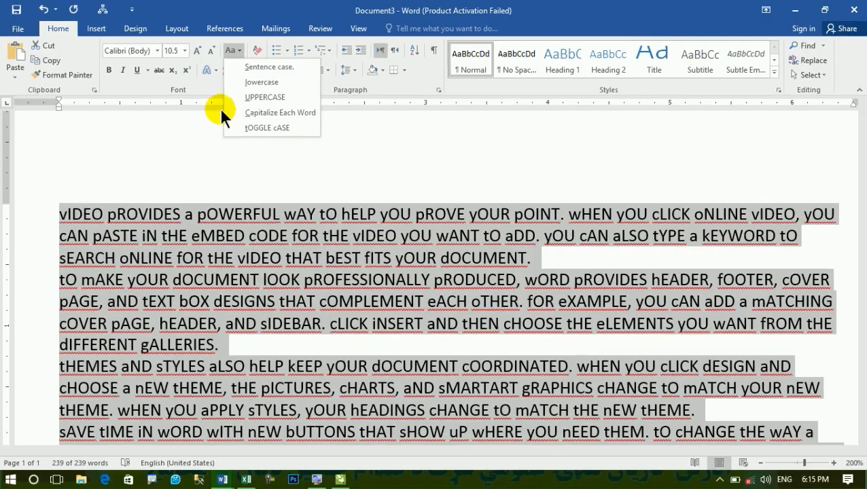
click(249, 213)
Step: Make the selected paragraphs red, bold and italic, and clear all of that formatting
scroll(248, 212, down, 3)
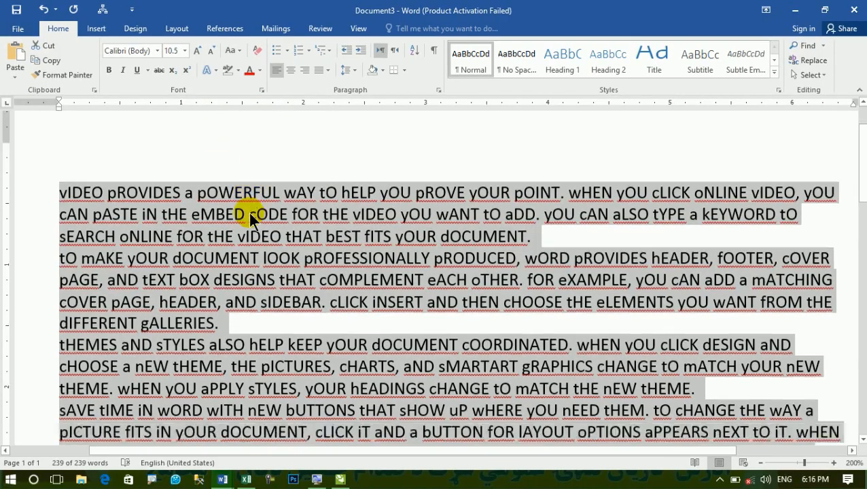
ctrl+scroll(249, 212, down, 2)
scroll(249, 212, up, 5)
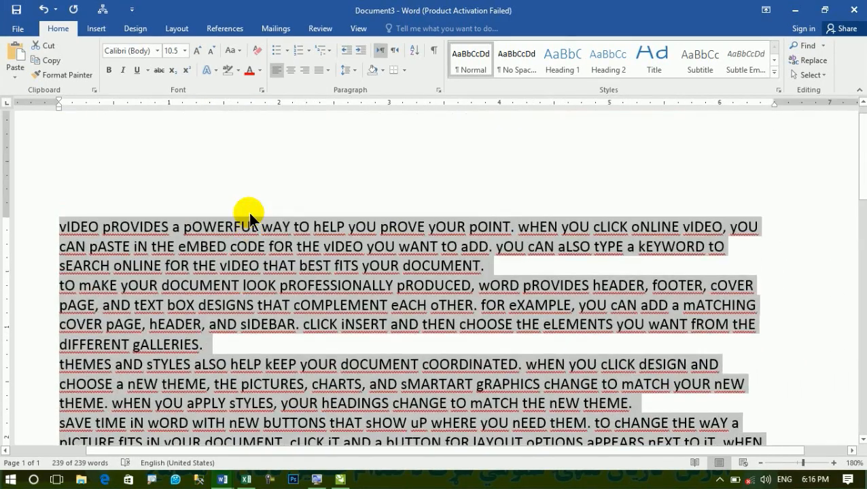
click(252, 68)
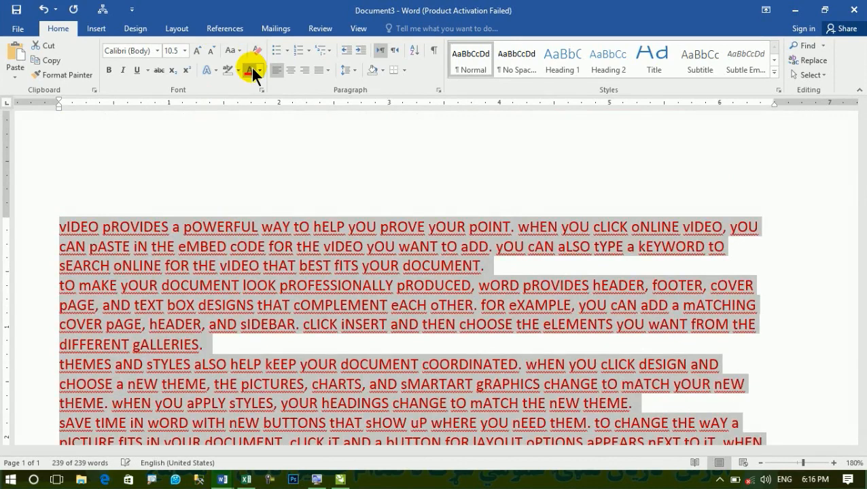
click(114, 69)
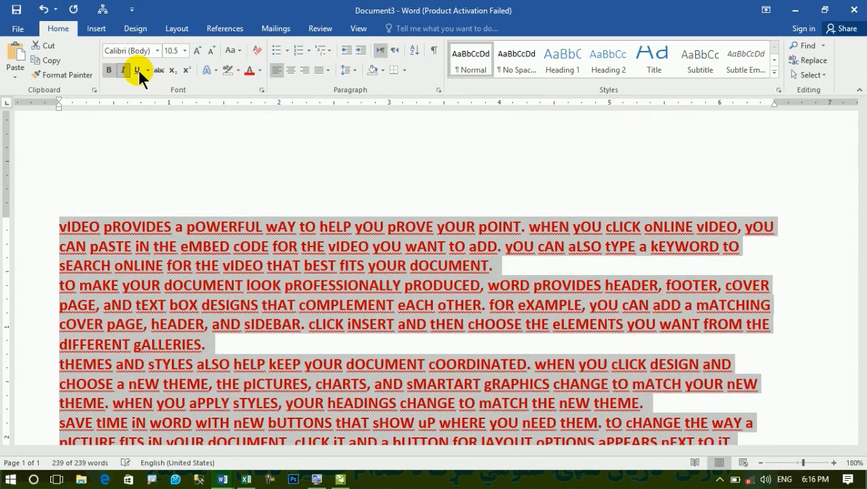
click(128, 70)
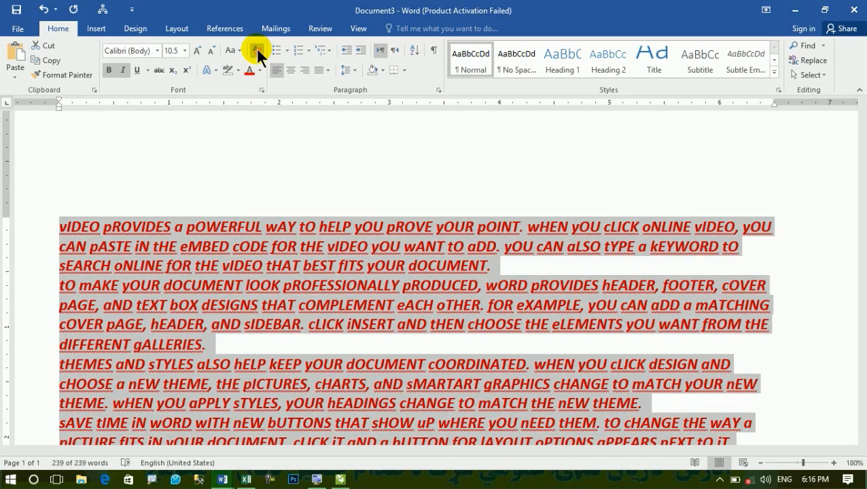
click(256, 49)
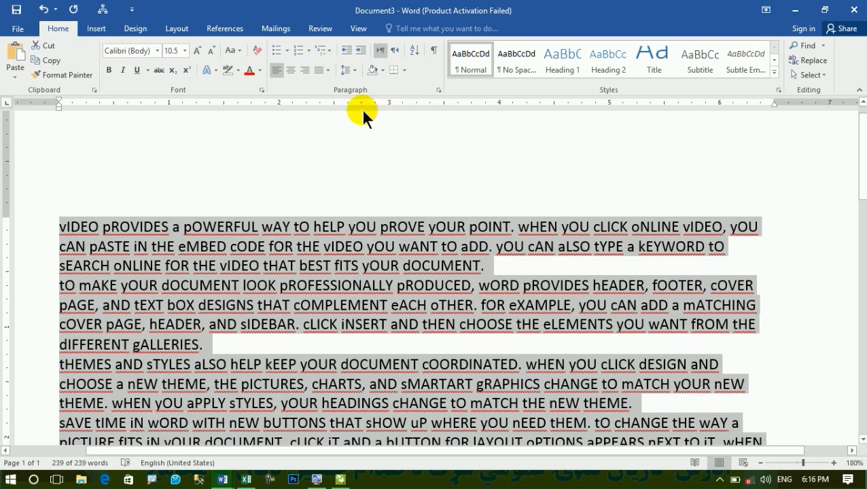
click(720, 480)
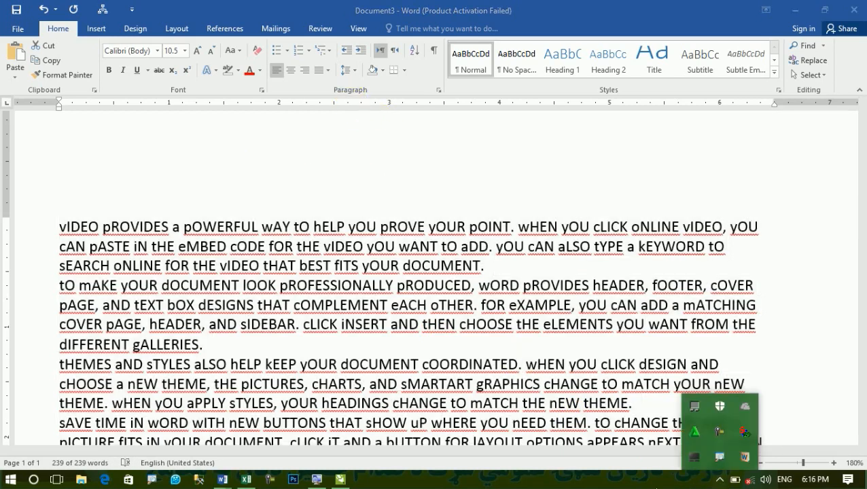
click(401, 222)
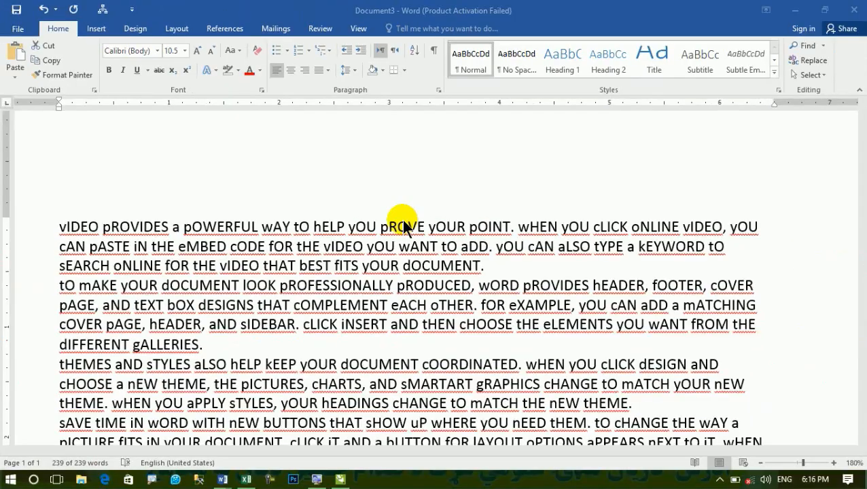
Step: Replace all the sample paragraphs with the question line "What is PArgaraph?"
key(ctrl+a)
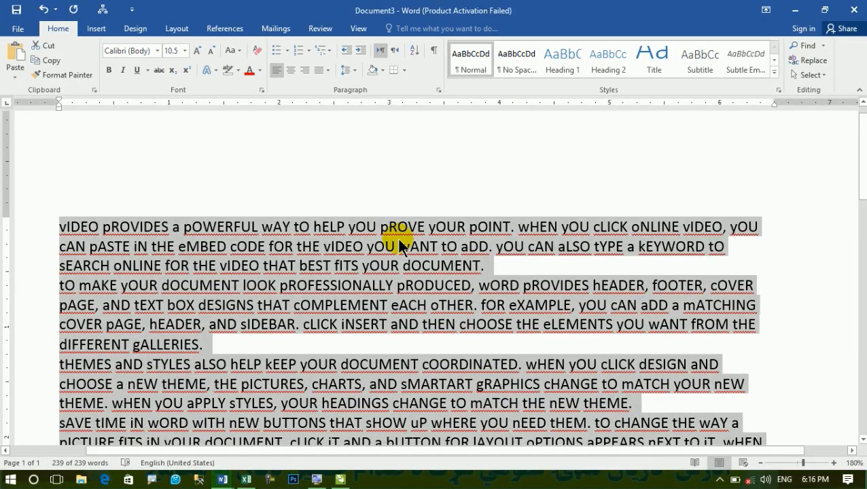
key(Delete)
text(What)
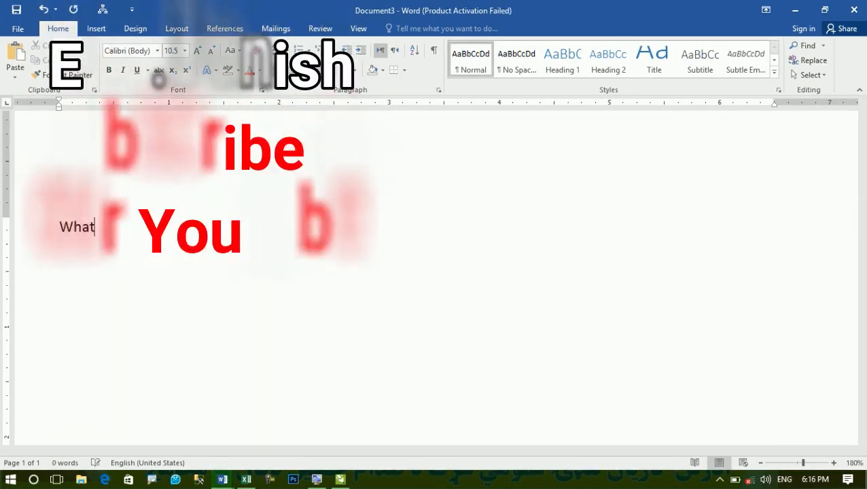
text( is PArgarahp)
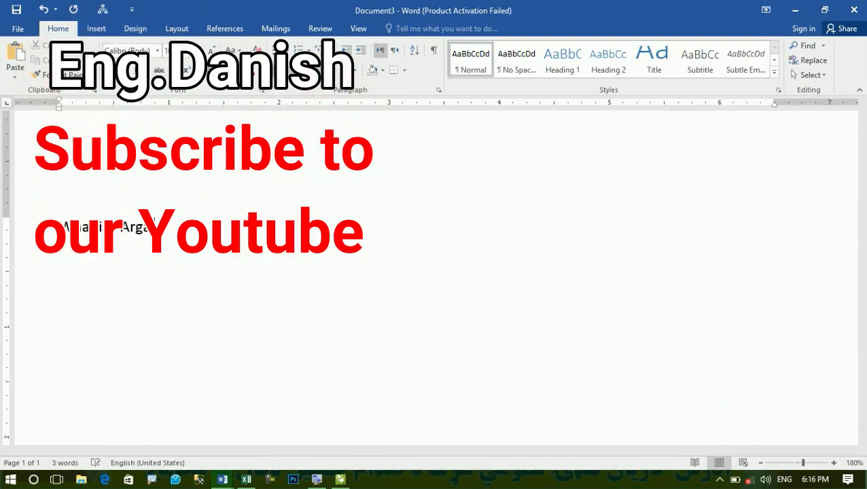
key(BackSpace)
key(BackSpace)
text(ph?)
key(Return)
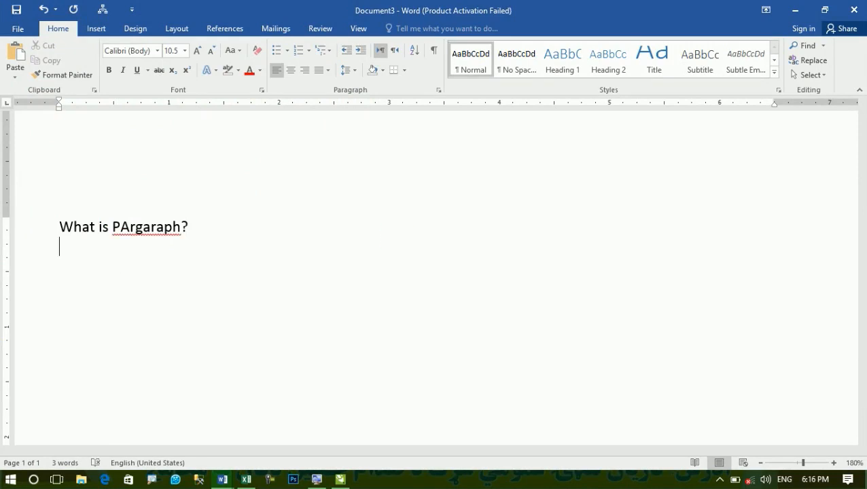
Step: Leave a blank line and add "Character (A)", correcting the misspelled word with the suggested spelling
key(Return)
text(Charchter)
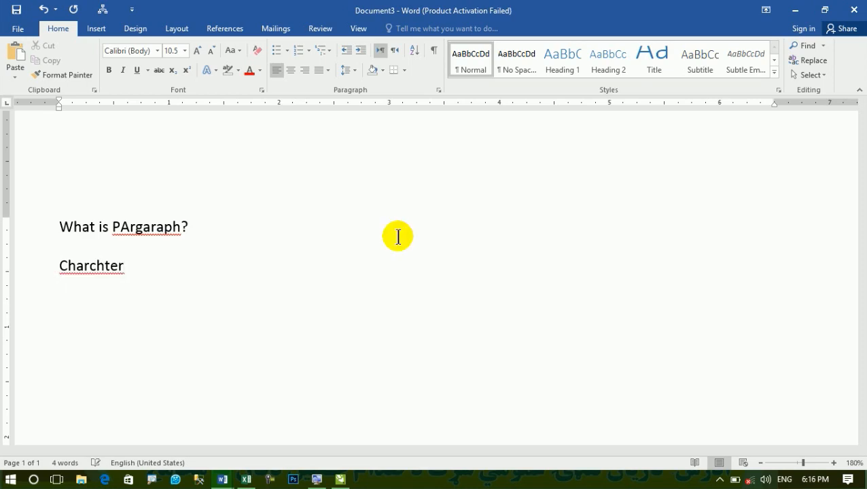
right_click(95, 273)
click(87, 271)
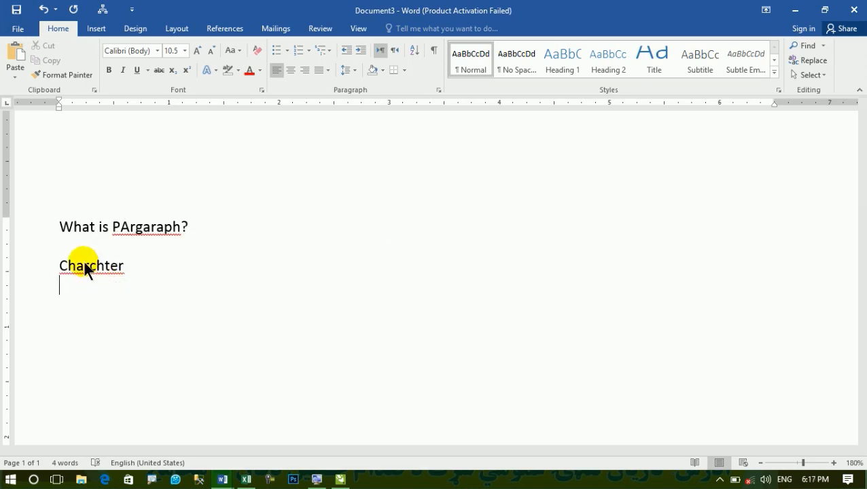
right_click(127, 272)
click(150, 284)
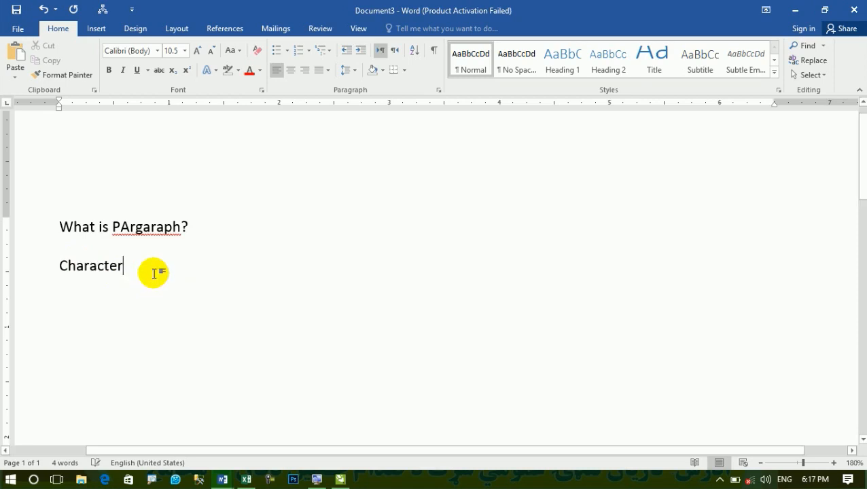
text((A))
key(Return)
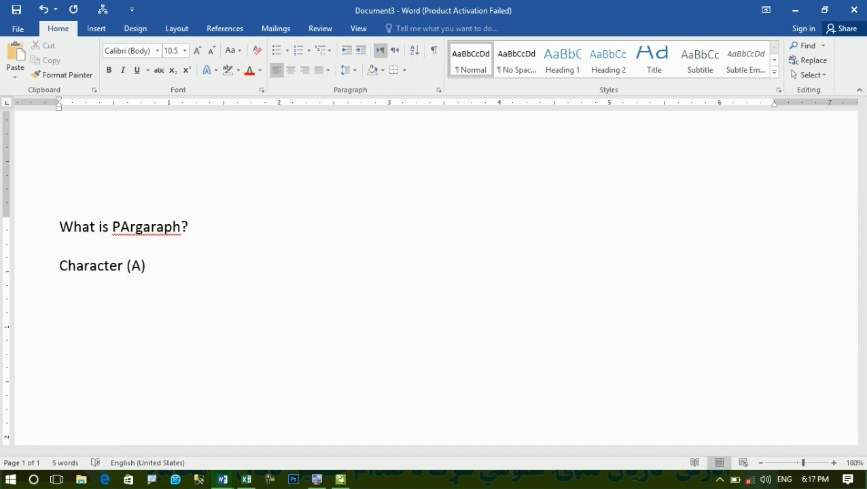
Step: Add the line "Set of cahacheters (word)" below the character line
text(set of cah)
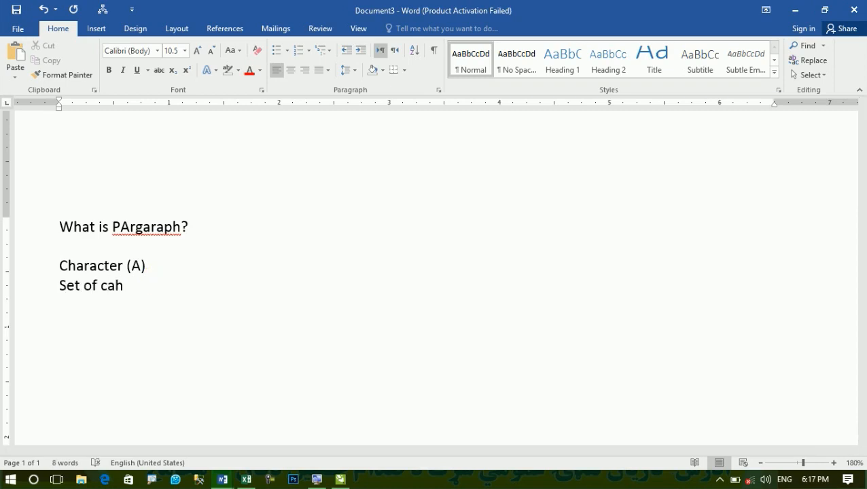
text(acheter s)
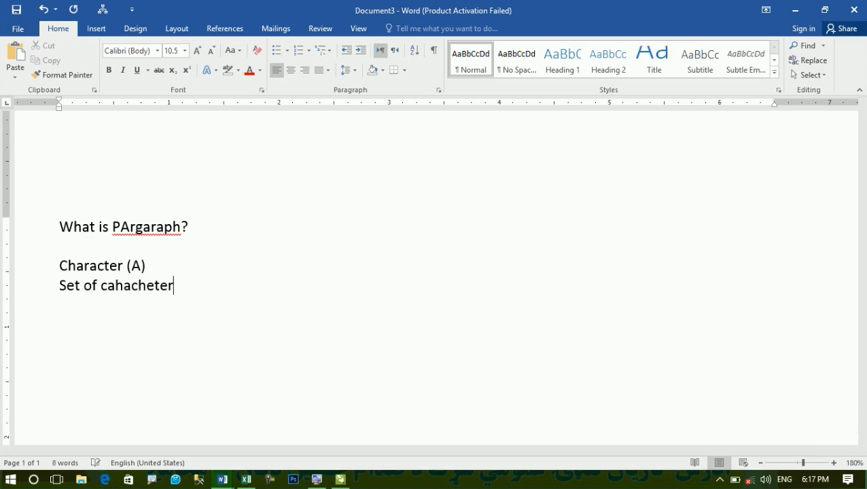
key(BackSpace)
key(BackSpace)
text(s ()
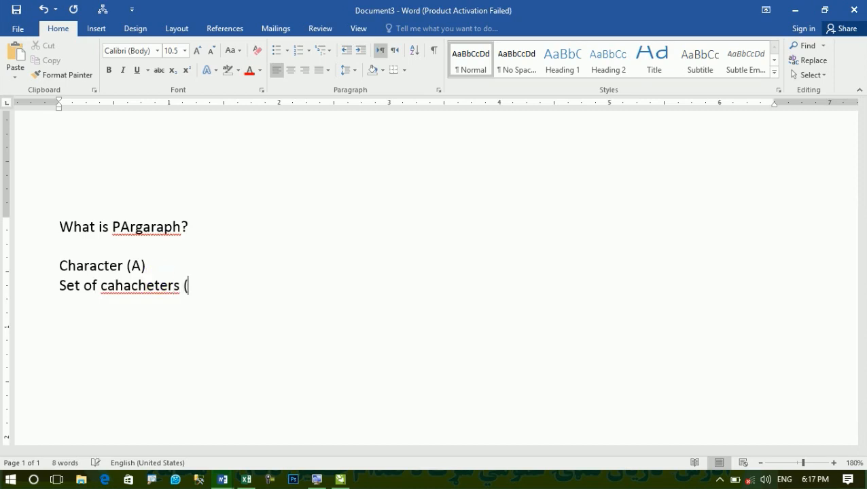
text(word))
key(Return)
Step: Add the line "Set words (Sentence)" below the word definition, fixing typing errors in it
text(ste)
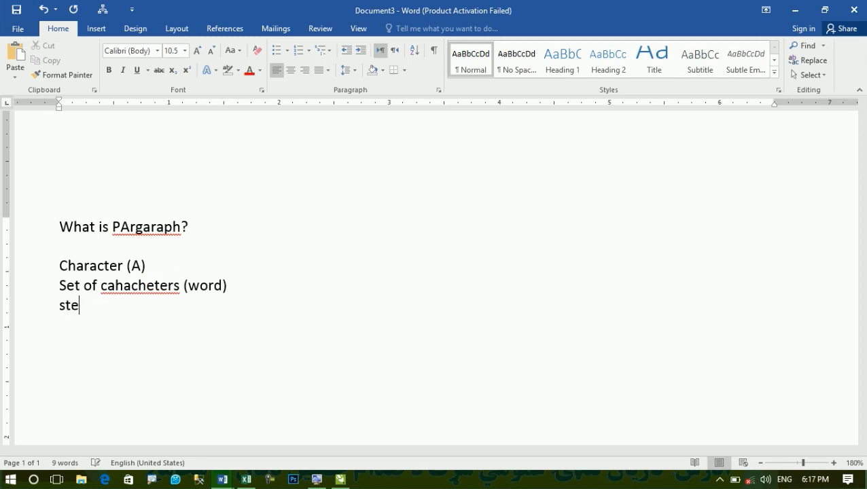
key(BackSpace)
key(BackSpace)
text(et words )
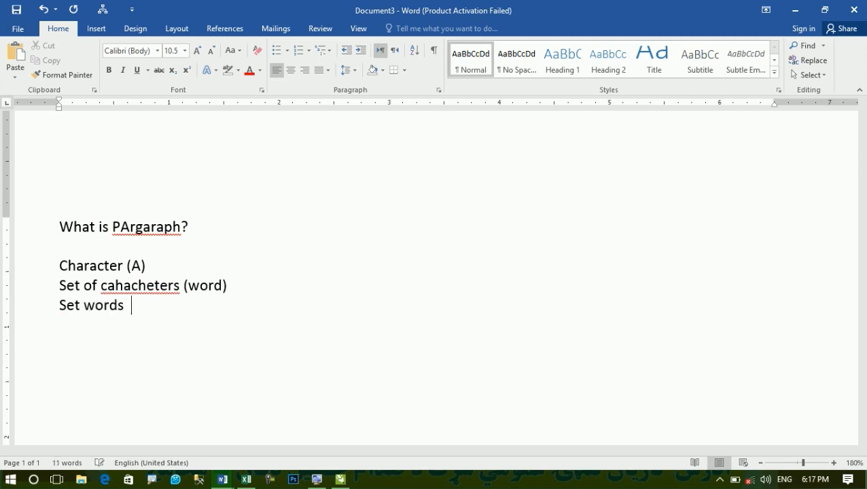
text( (Senete)
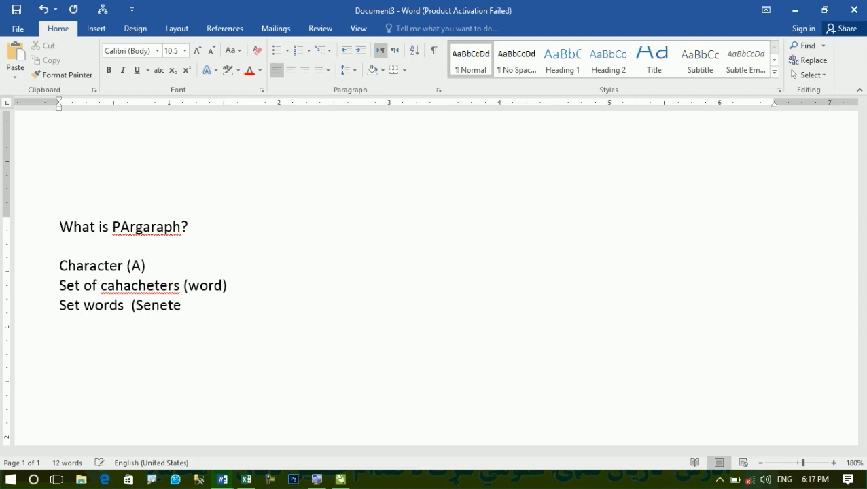
text(nce)
key(BackSpace)
key(BackSpace)
key(BackSpace)
key(BackSpace)
key(BackSpace)
key(BackSpace)
key(BackSpace)
text(ntence))
Step: Add the line "Set of sentence (Pargaraph)" below the sentence definition, fixing typing errors in it
key(Return)
text(set)
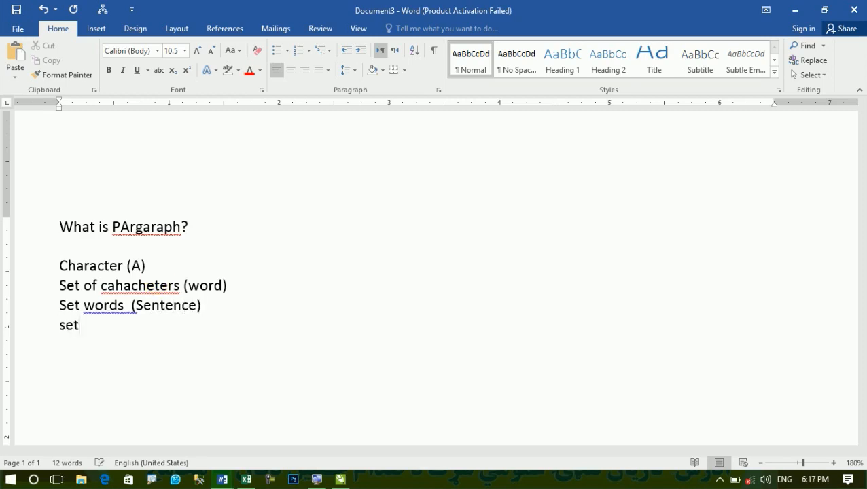
text( of sentecne )
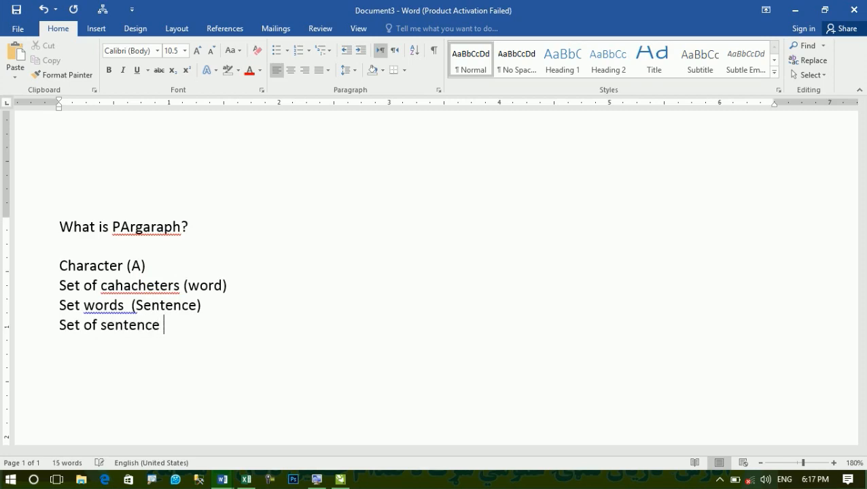
text())
key(BackSpace)
text((Part)
key(BackSpace)
text(garahp)
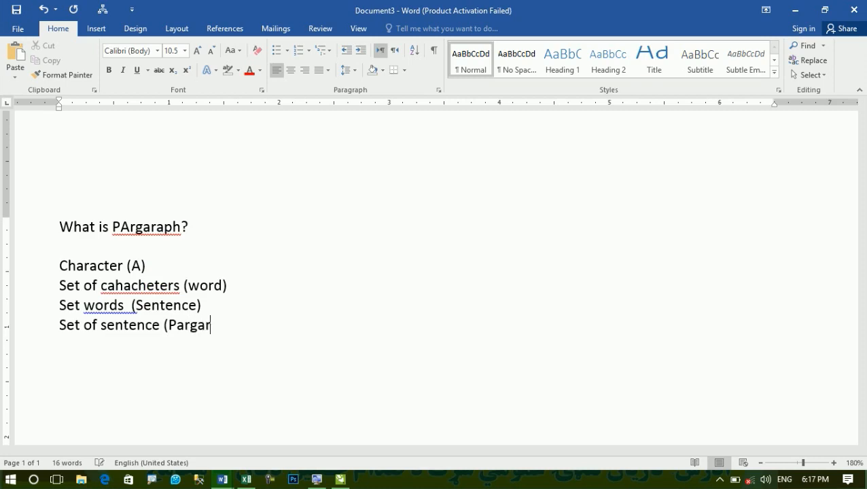
key(BackSpace)
key(BackSpace)
text(ph))
Step: Leave a blank line and add the word "Article", correcting its misspelling with the suggested spelling
key(Return)
key(Return)
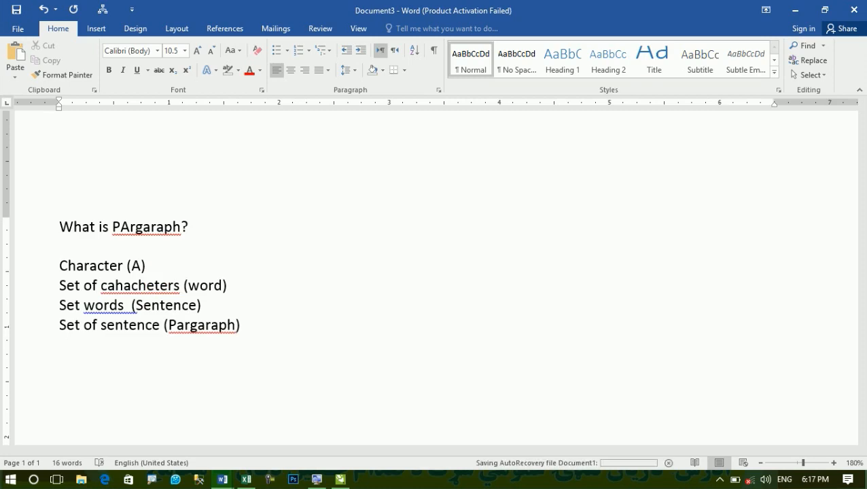
text(at)
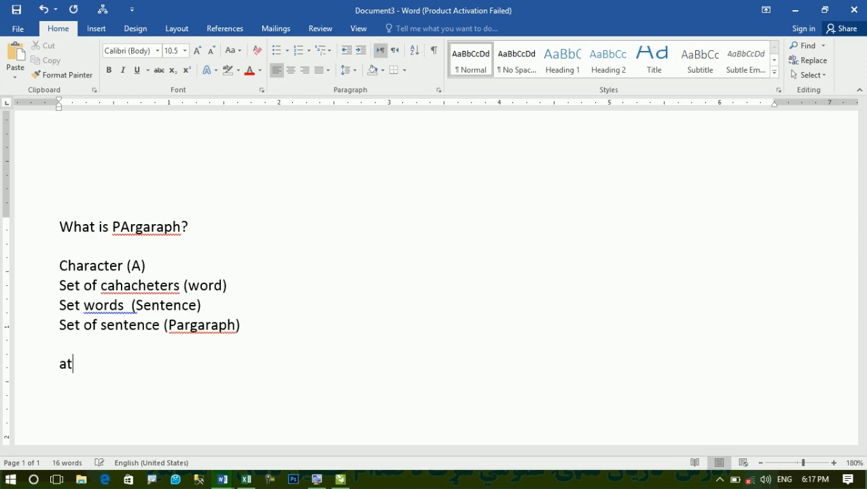
key(BackSpace)
text(rtica)
key(BackSpace)
key(BackSpace)
text(cale)
key(Return)
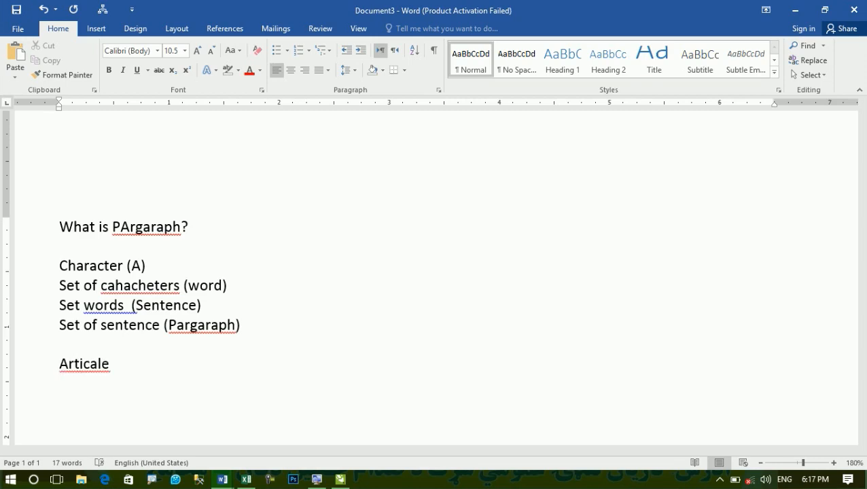
right_click(82, 364)
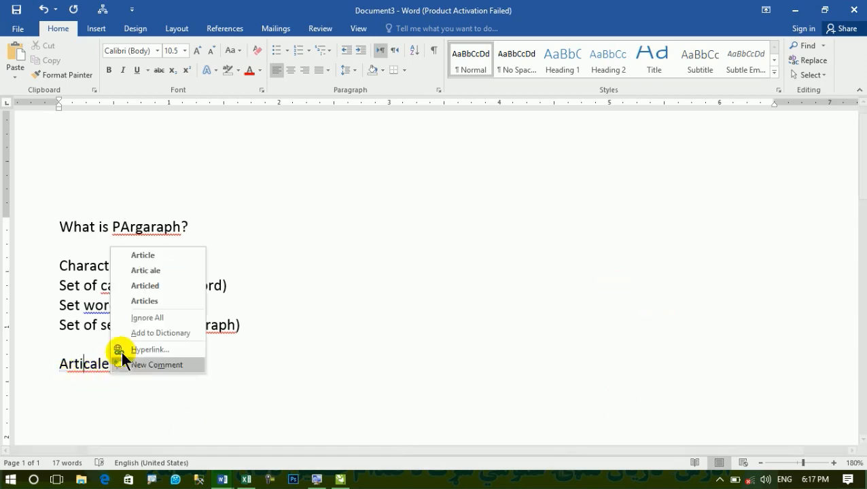
click(144, 255)
click(112, 395)
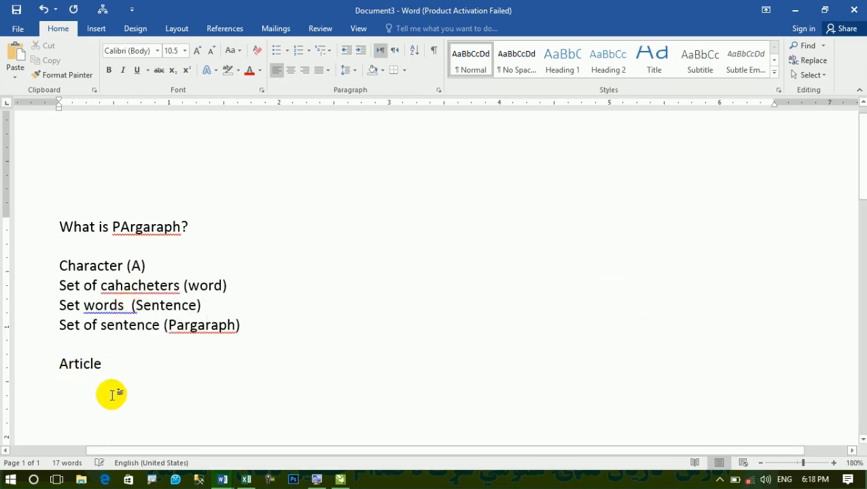
Step: Delete all the text in the document and generate sample paragraphs with =rand()
key(ctrl+a)
key(Delete)
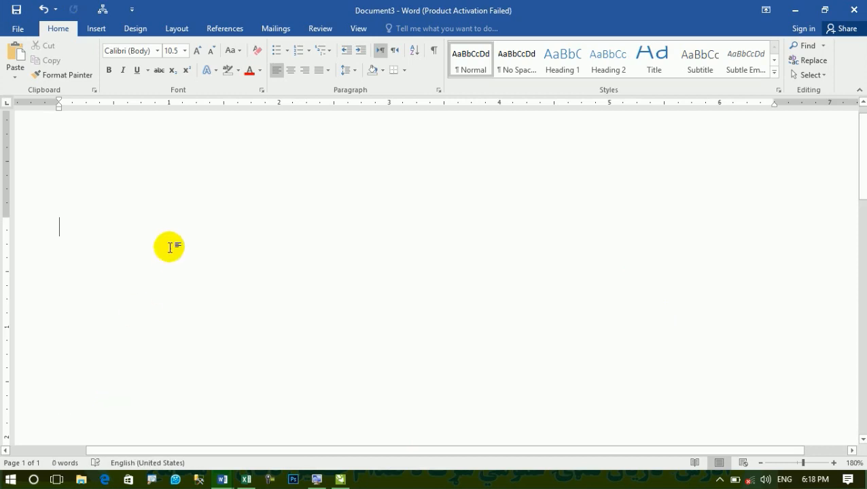
scroll(416, 244, up, 1)
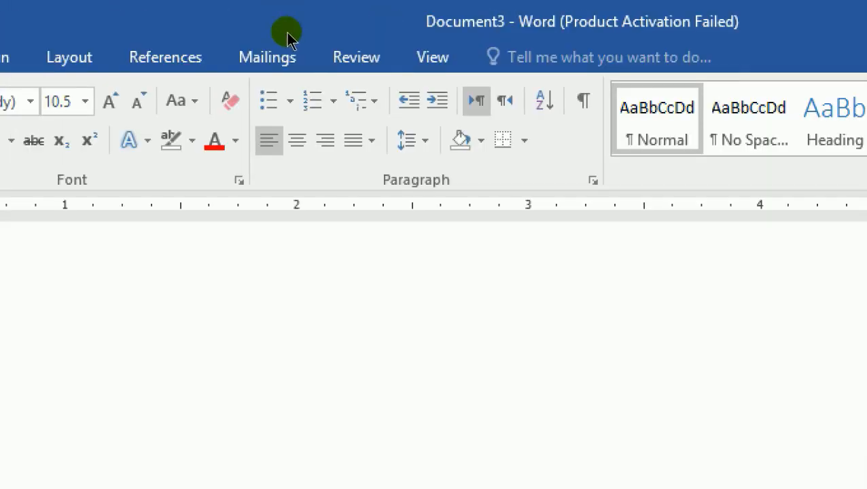
scroll(300, 142, down, 3)
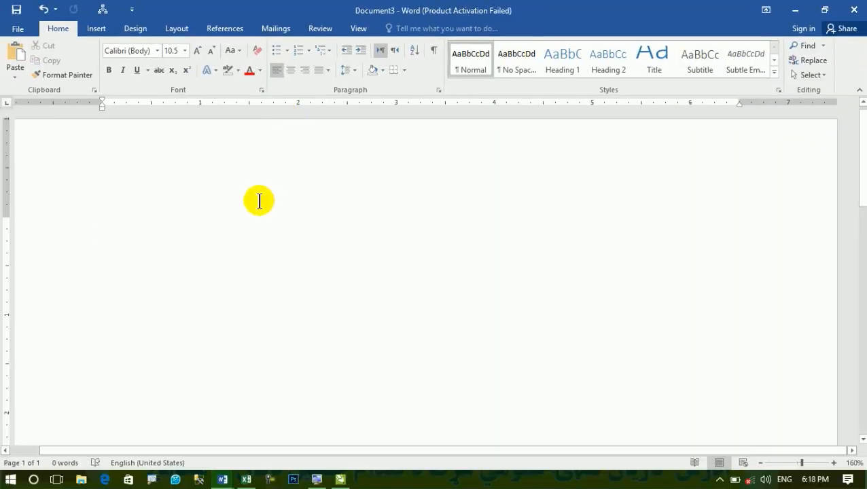
scroll(235, 402, up, 1)
text(=rand())
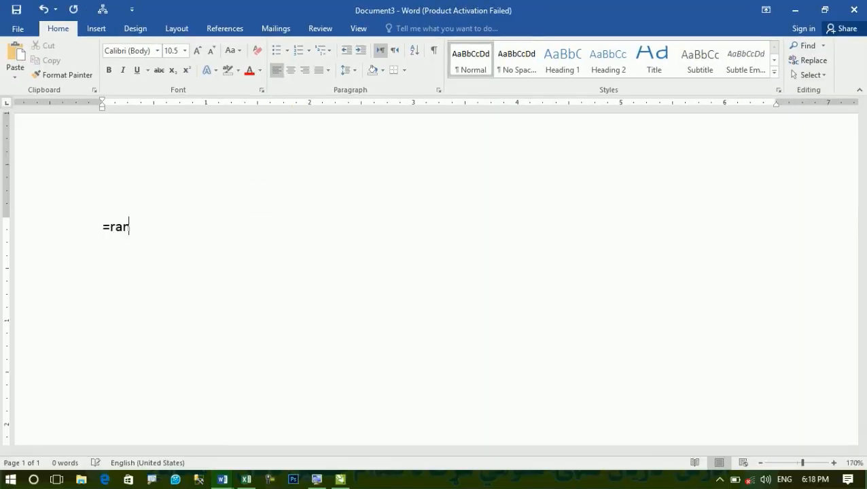
key(Return)
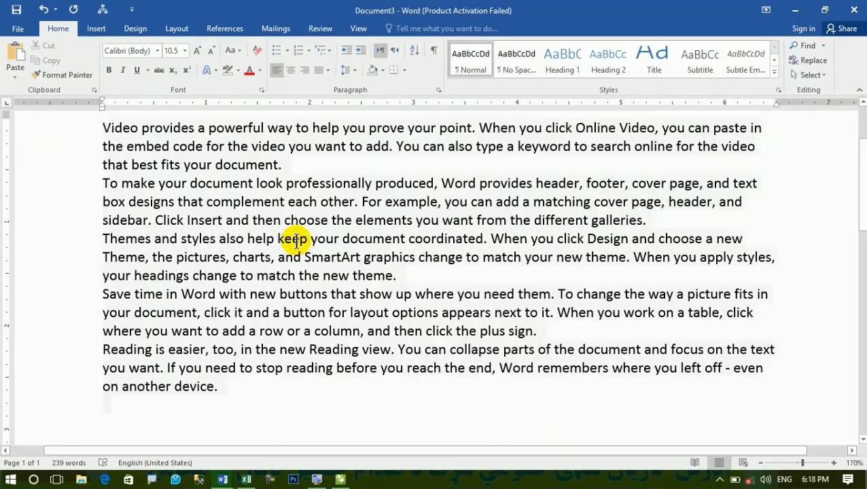
Step: Apply the arrow bullet from the bullet library to all the sample paragraphs
key(ctrl+a)
scroll(299, 239, down, 1)
ctrl+scroll(299, 240, up, 2)
scroll(297, 236, up, 1)
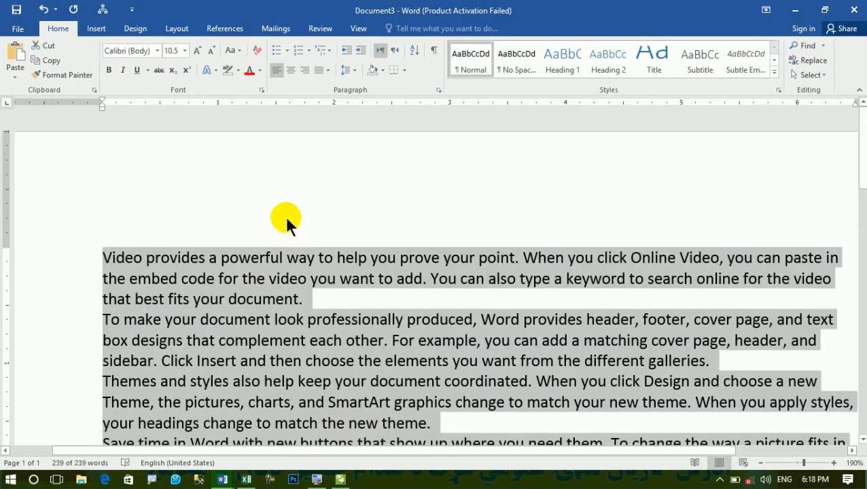
click(287, 52)
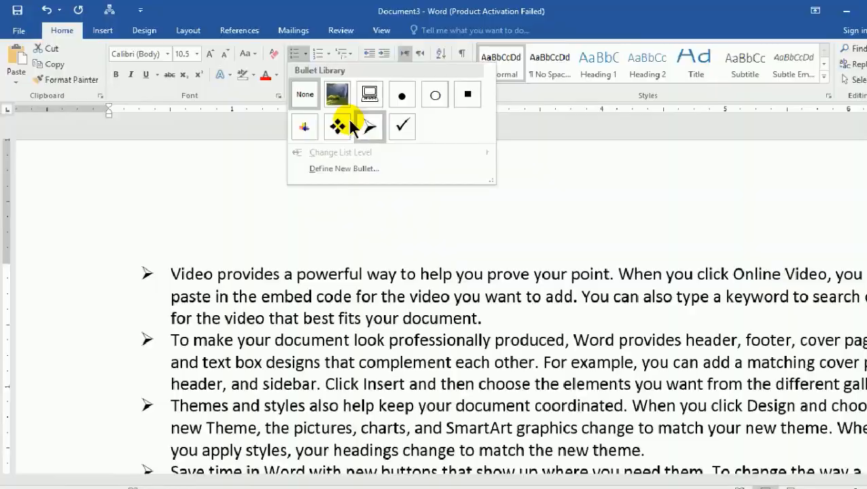
click(398, 198)
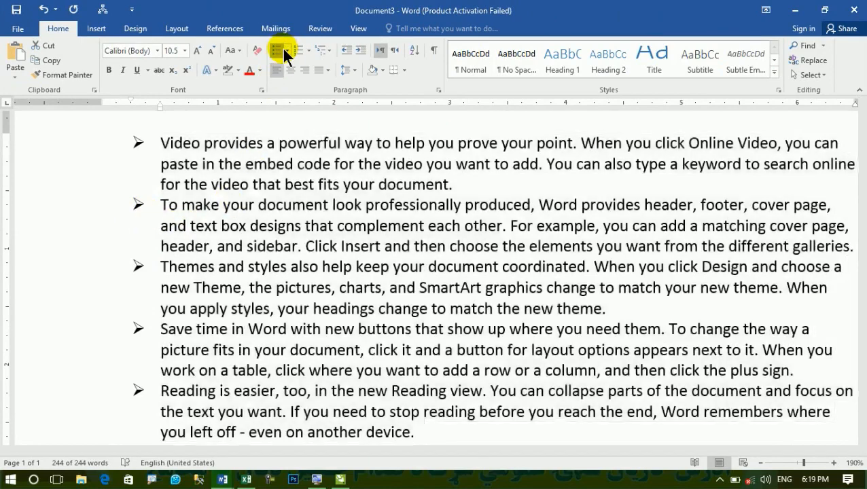
Step: Remove the arrow bullets and try the four-diamond bullet and the multicoloured cross bullet on all the paragraphs
click(283, 49)
click(287, 49)
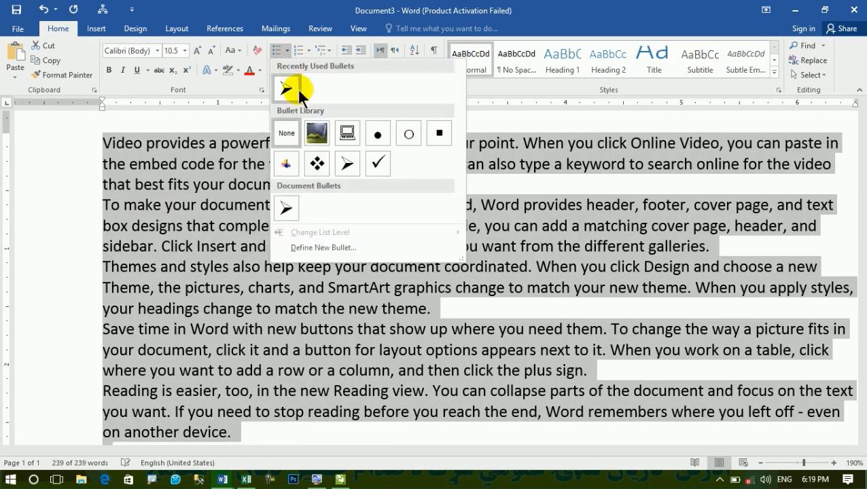
click(317, 163)
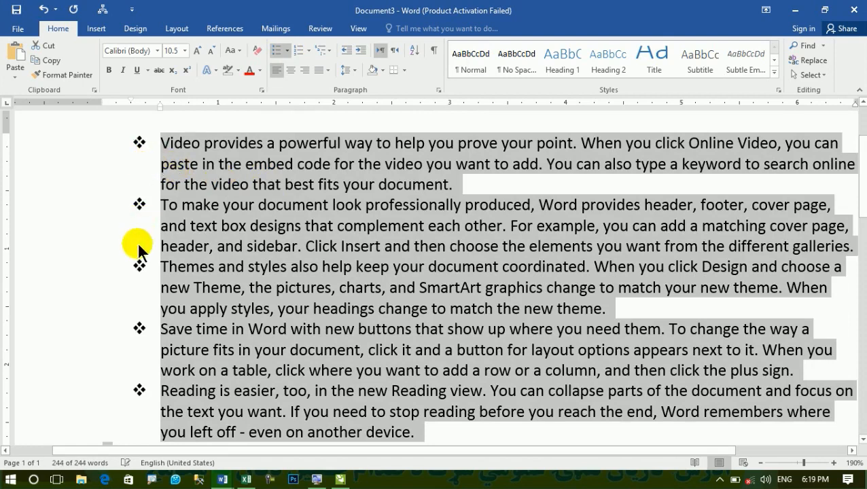
click(288, 51)
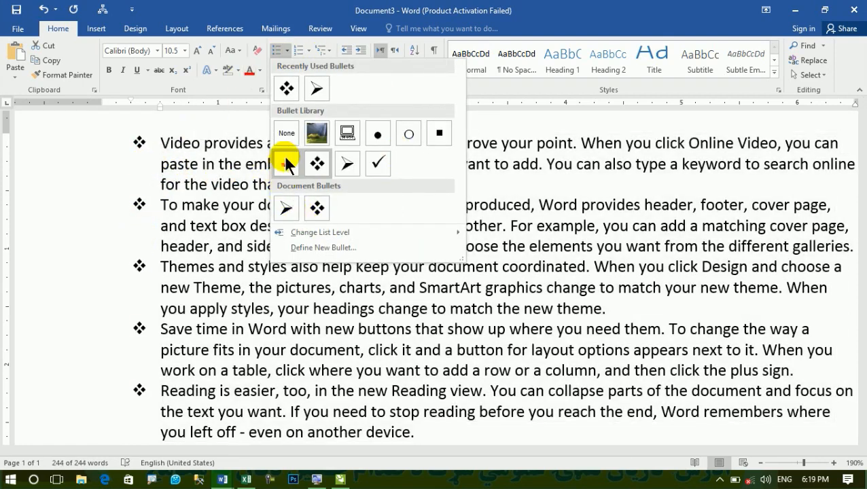
click(285, 163)
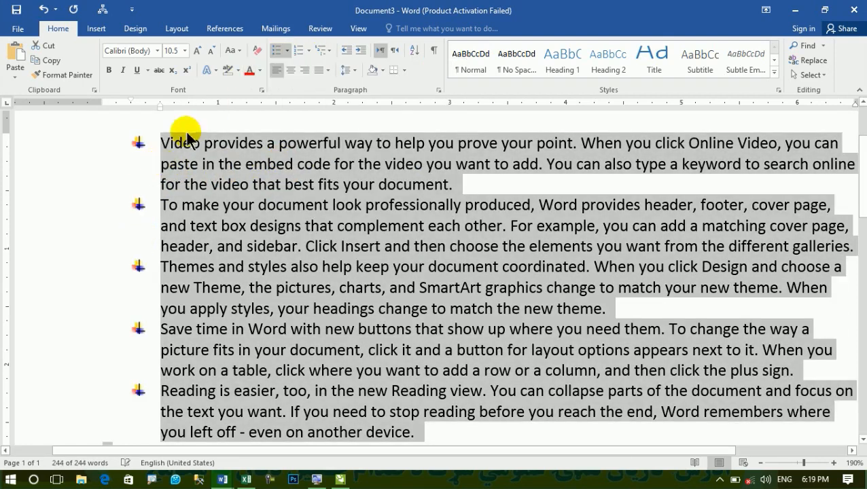
Step: Start defining a new symbol bullet for the selected paragraphs and set the symbol font to Wingdings
click(287, 51)
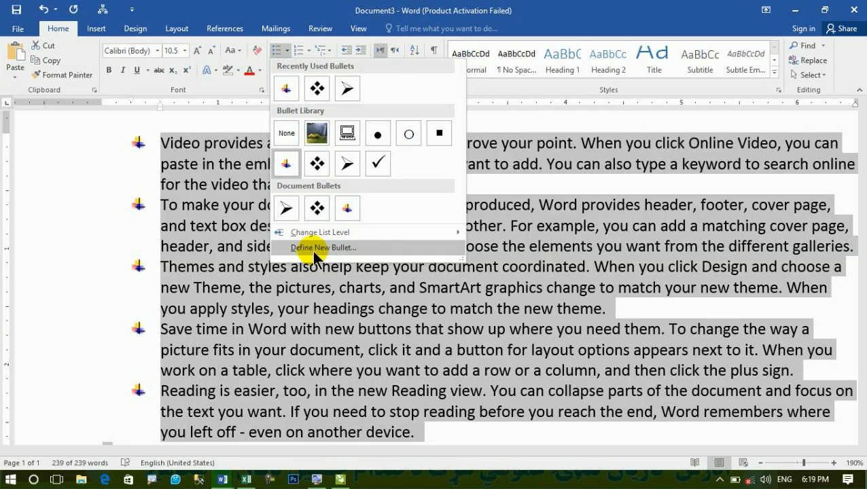
click(312, 251)
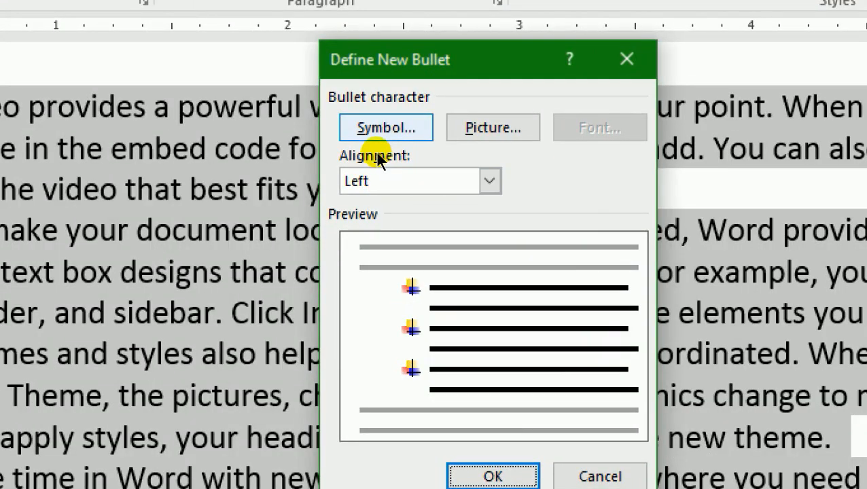
click(378, 153)
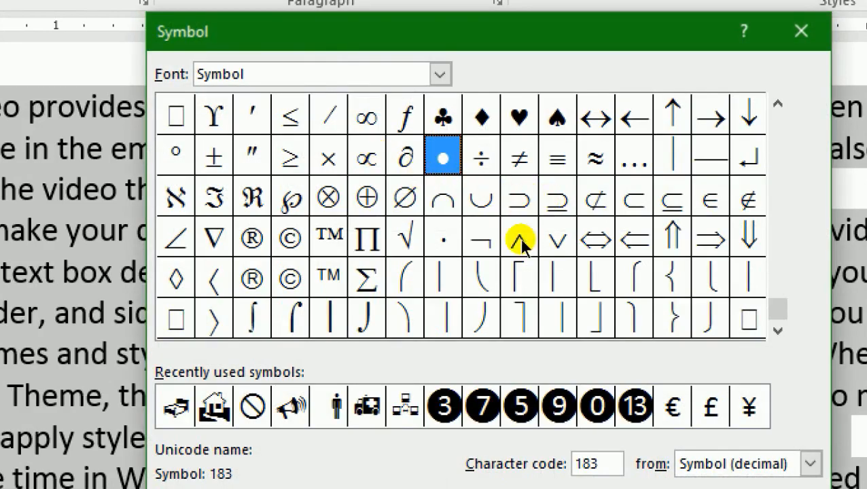
scroll(578, 163, up, 8)
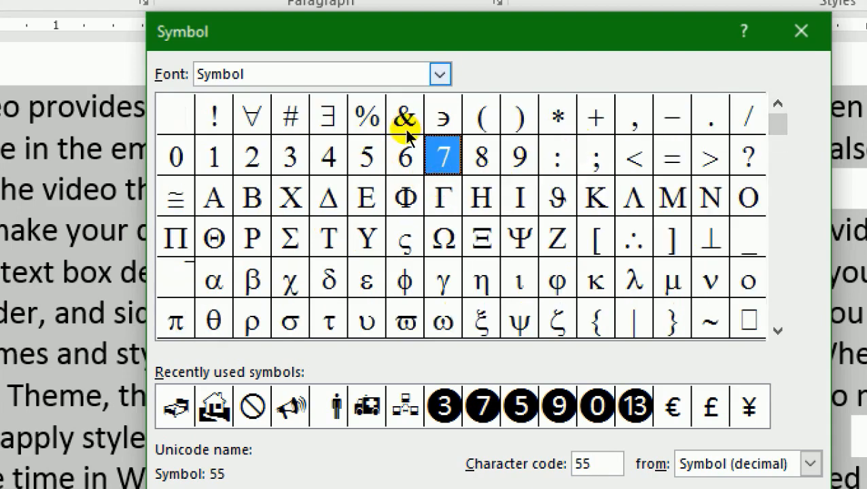
key(alt+f)
text(wq)
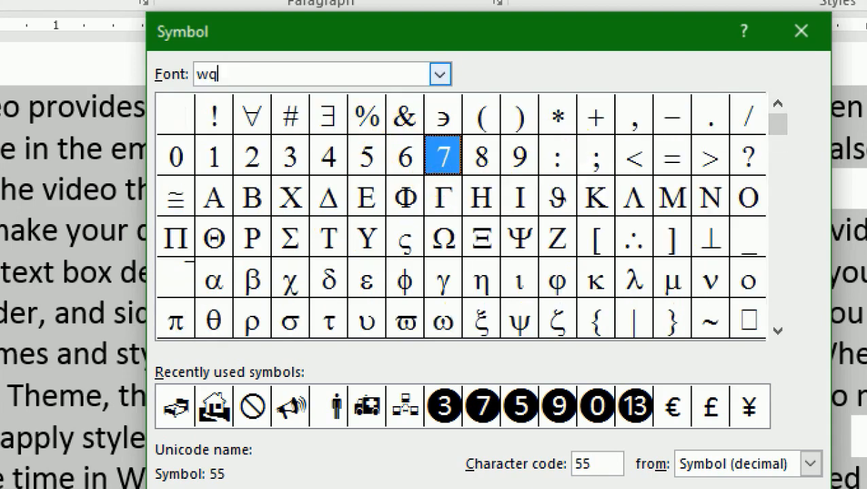
key(BackSpace)
key(alt+Down)
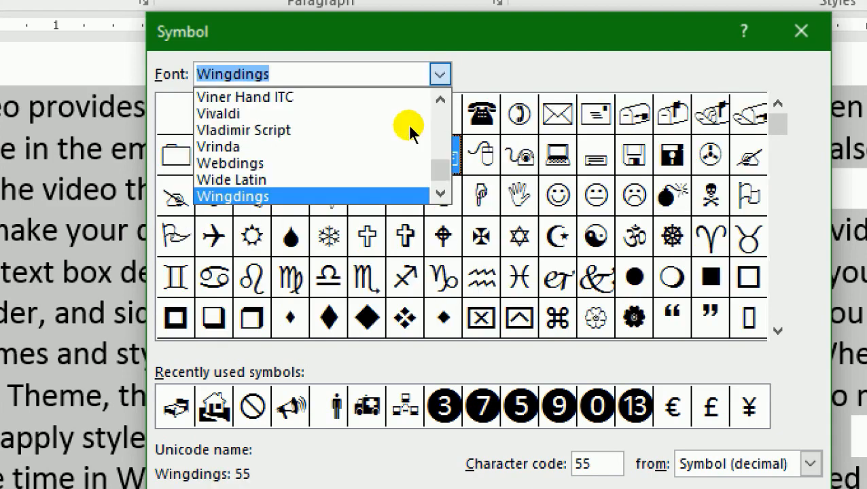
click(310, 195)
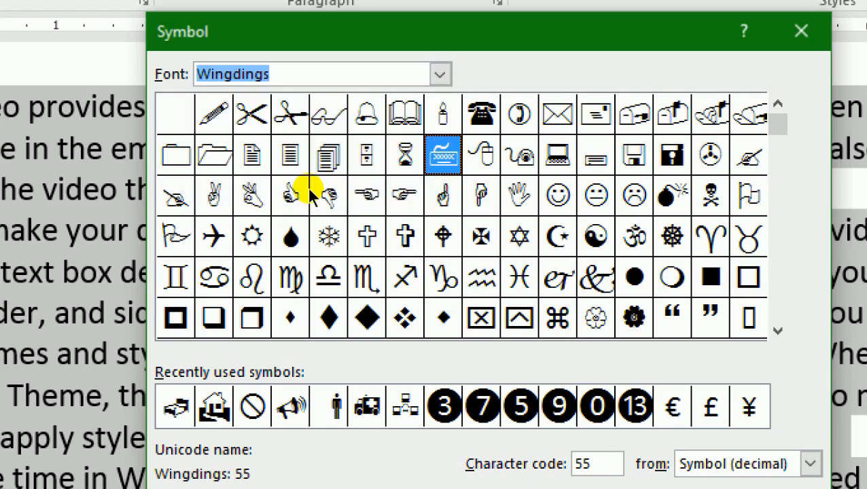
key(alt+Down)
click(329, 134)
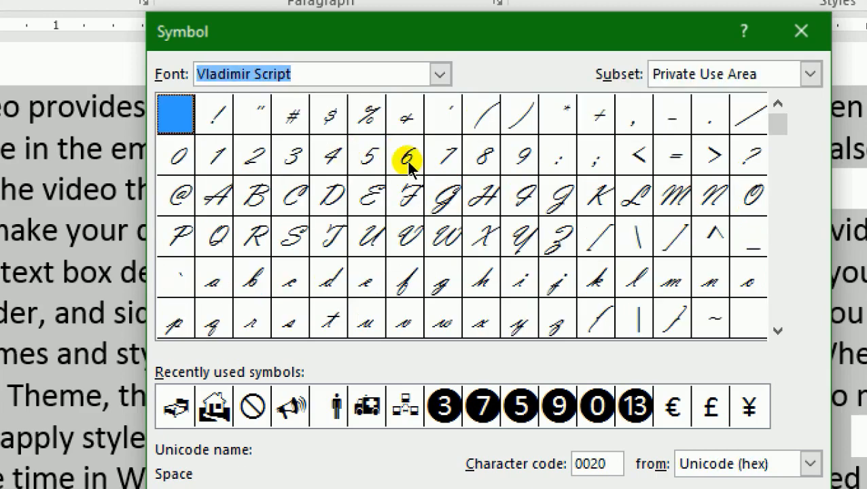
text(w)
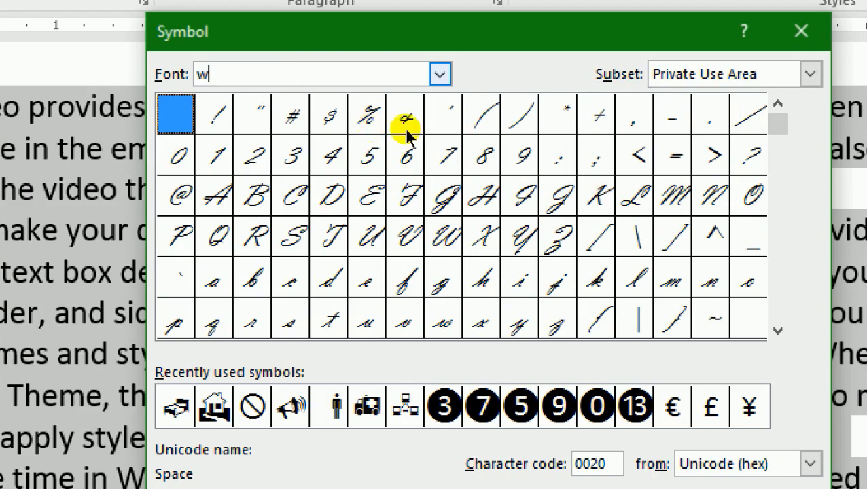
key(alt+Down)
click(329, 195)
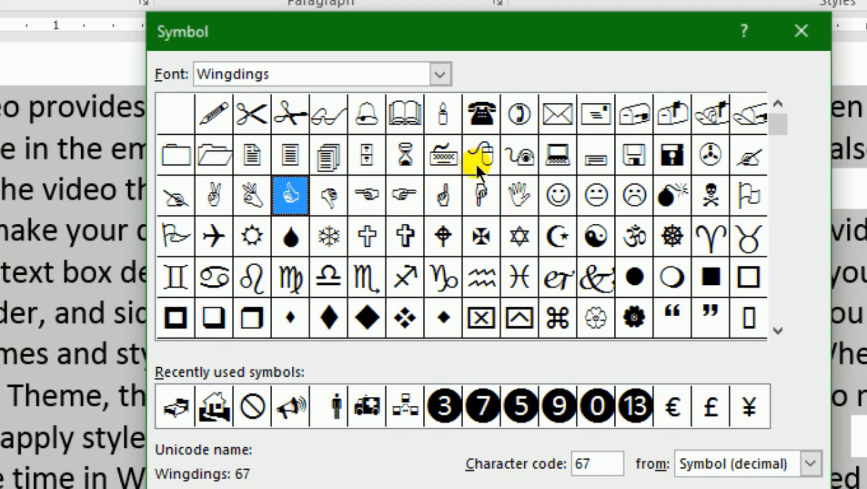
Step: Choose the open-book symbol, Wingdings character code 38, and apply it as the paragraphs' new bullet
click(403, 124)
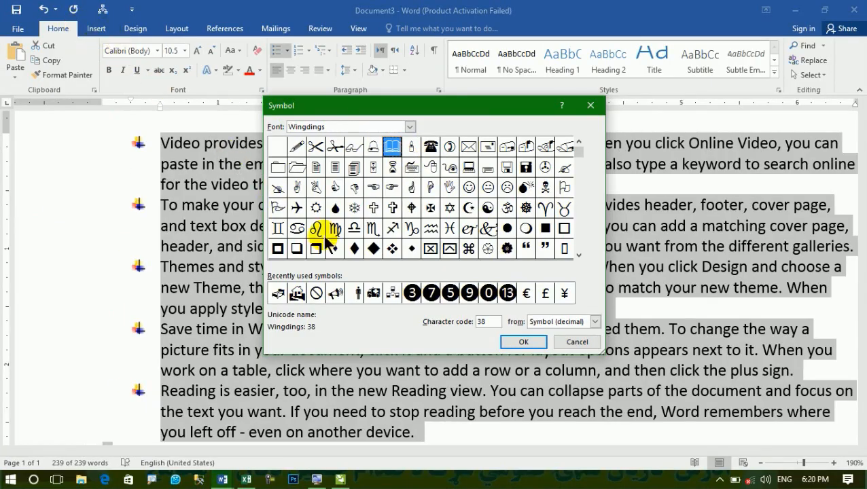
click(511, 342)
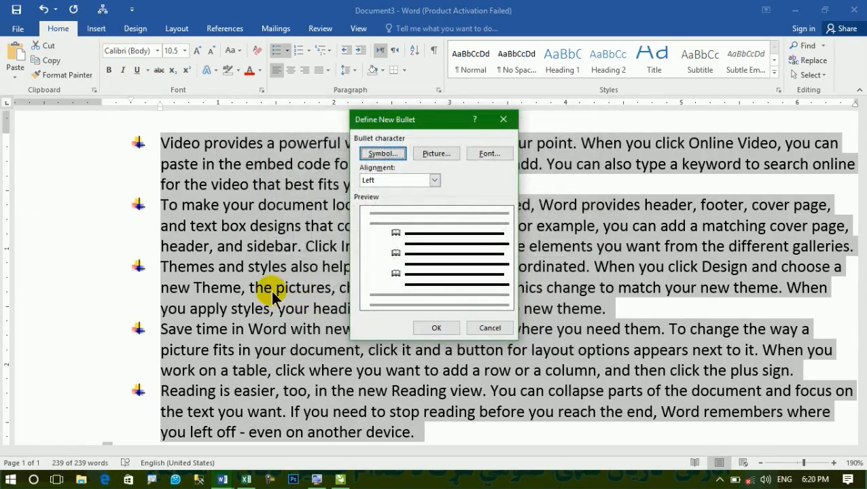
click(435, 328)
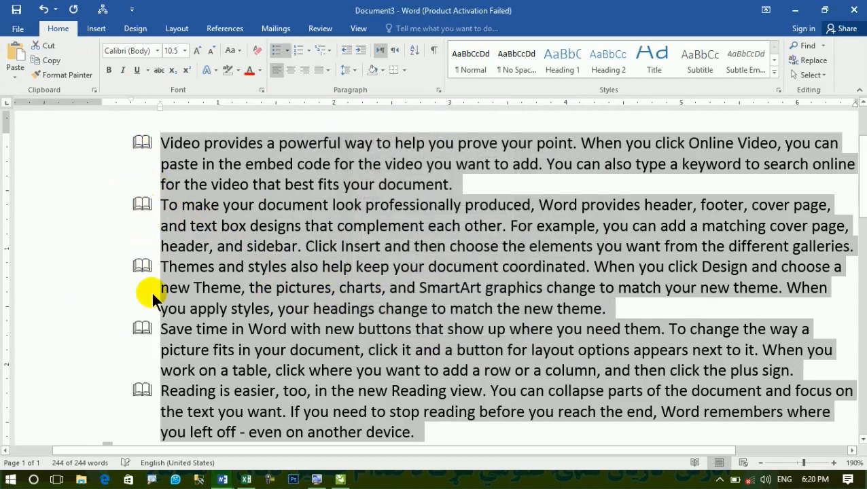
Step: Define a picture bullet from the Pictures folder's blue-sky mountain photo, whose file name starts with 29572293, and apply it to all paragraphs
click(288, 52)
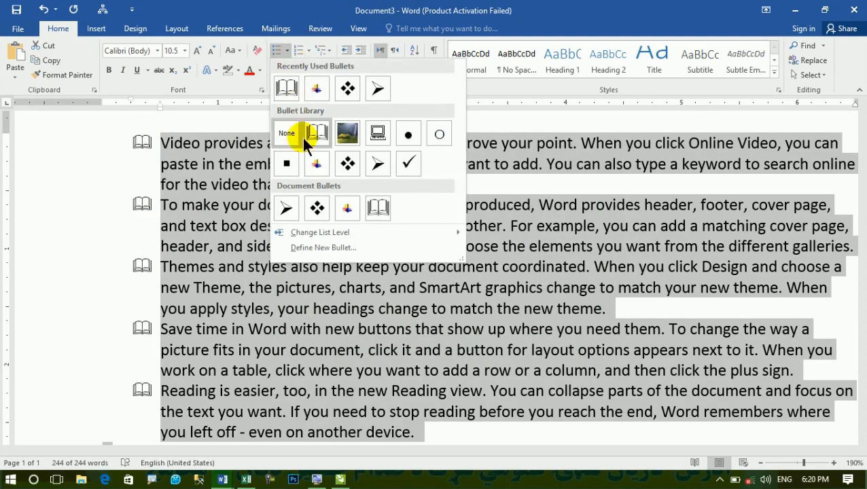
click(330, 248)
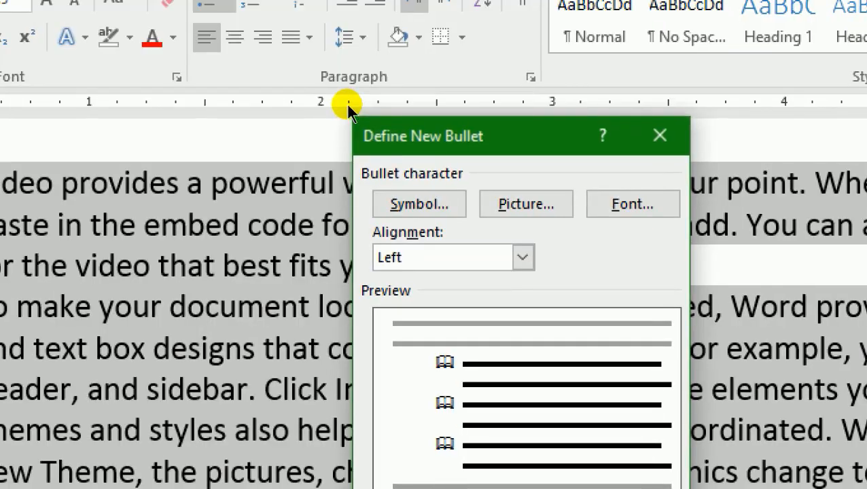
click(449, 161)
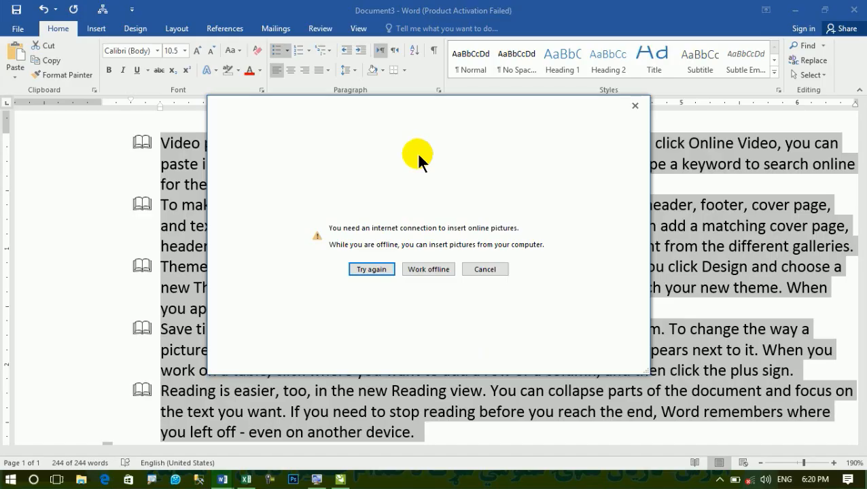
click(469, 435)
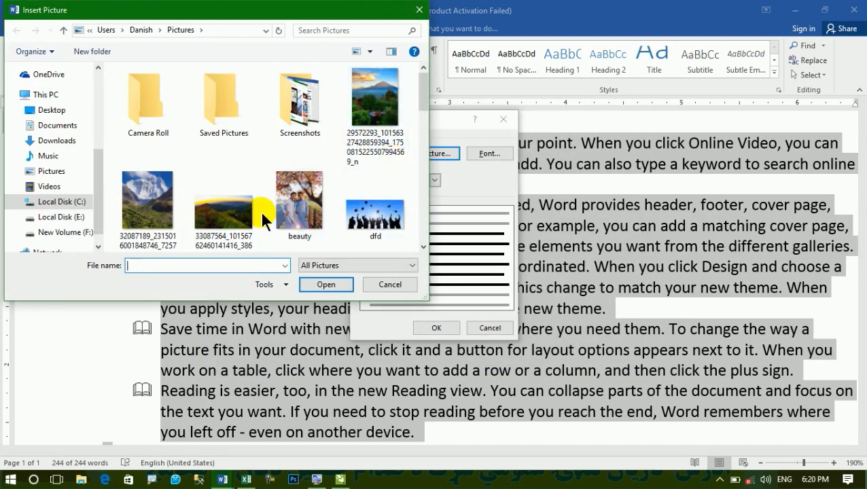
click(295, 200)
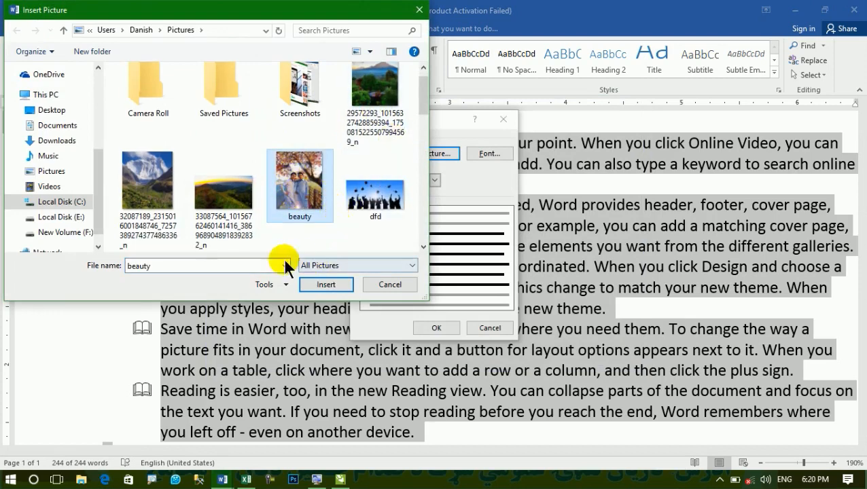
click(386, 90)
click(331, 285)
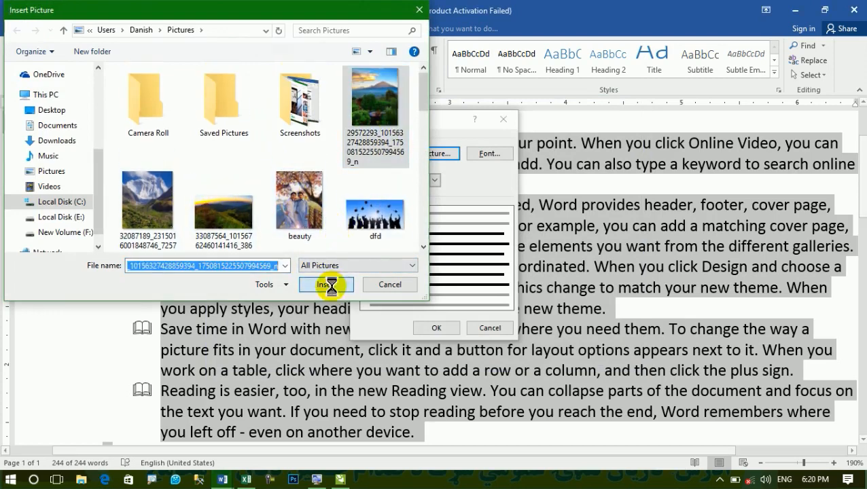
click(421, 328)
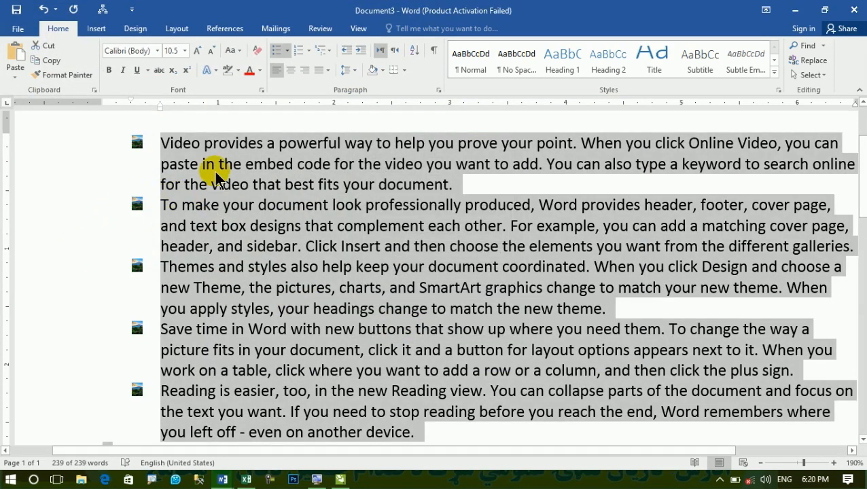
Step: Try enlarging the selected text and its picture bullets to 31.5 pt, and undo the enlargement
key(ctrl+bracketright)
key(ctrl+bracketright)
key(ctrl+bracketright)
key(ctrl+bracketright)
key(ctrl+bracketright)
key(ctrl+bracketright)
key(ctrl+bracketright)
key(ctrl+bracketright)
key(ctrl+bracketright)
key(ctrl+bracketright)
key(ctrl+bracketright)
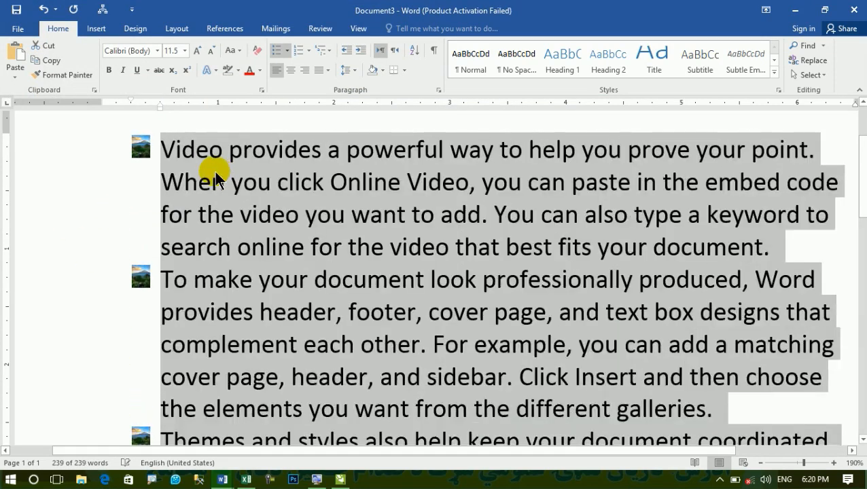
key(ctrl+bracketright)
key(ctrl+bracketright)
key(ctrl+bracketright)
key(ctrl+bracketright)
key(ctrl+bracketright)
key(ctrl+bracketright)
key(ctrl+bracketright)
key(ctrl+bracketright)
key(ctrl+bracketright)
key(ctrl+bracketright)
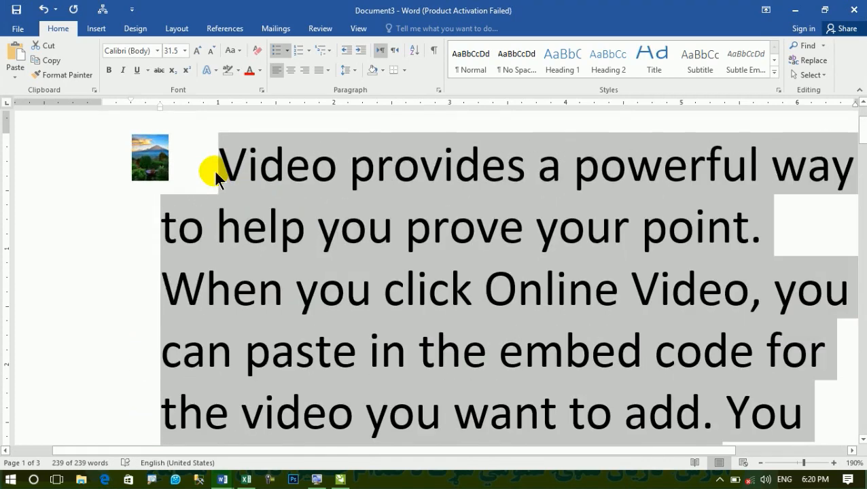
key(ctrl+z)
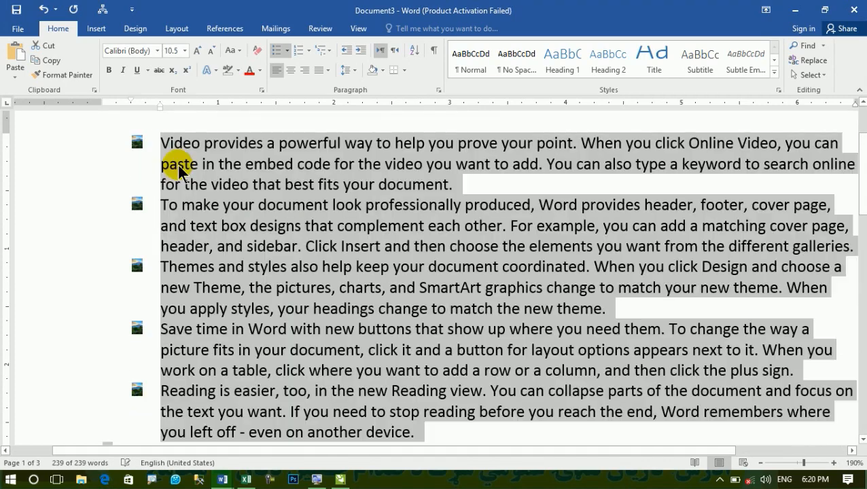
Step: Remove the picture bullets from all the paragraphs and delete the sample text
click(287, 52)
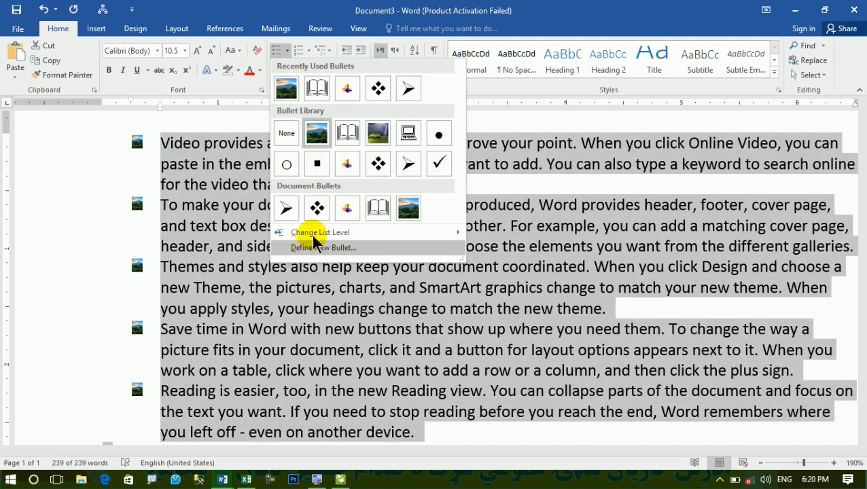
click(398, 10)
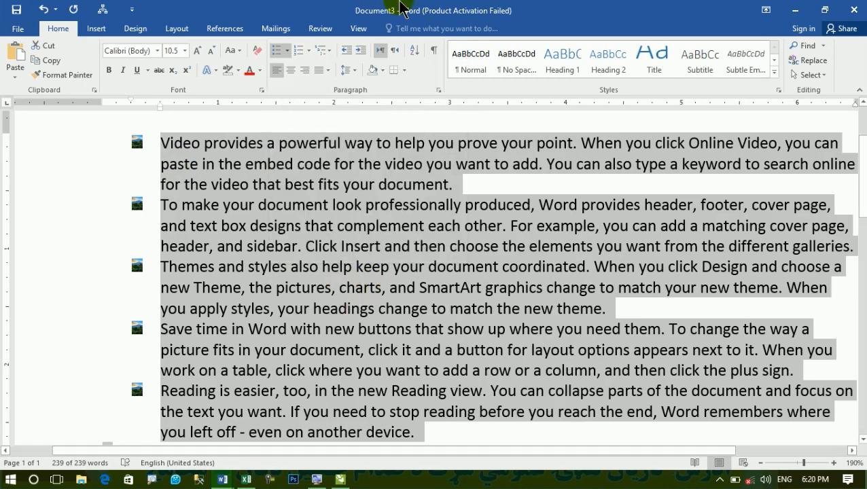
click(287, 51)
click(287, 135)
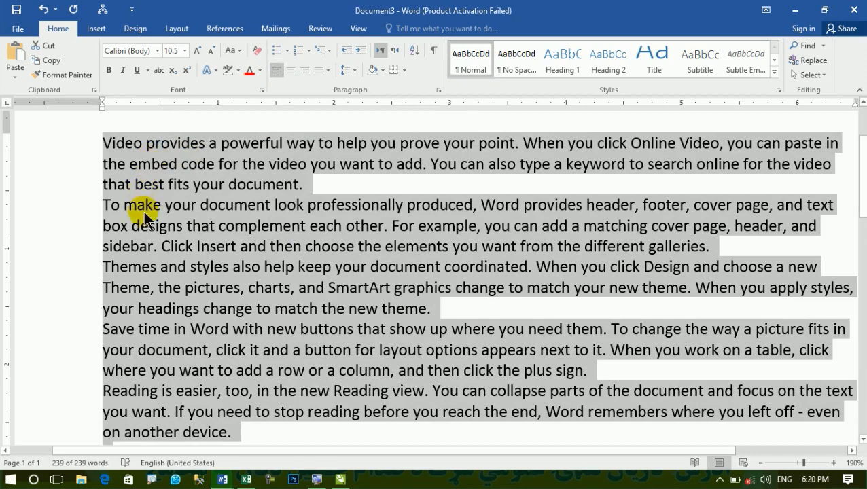
key(Delete)
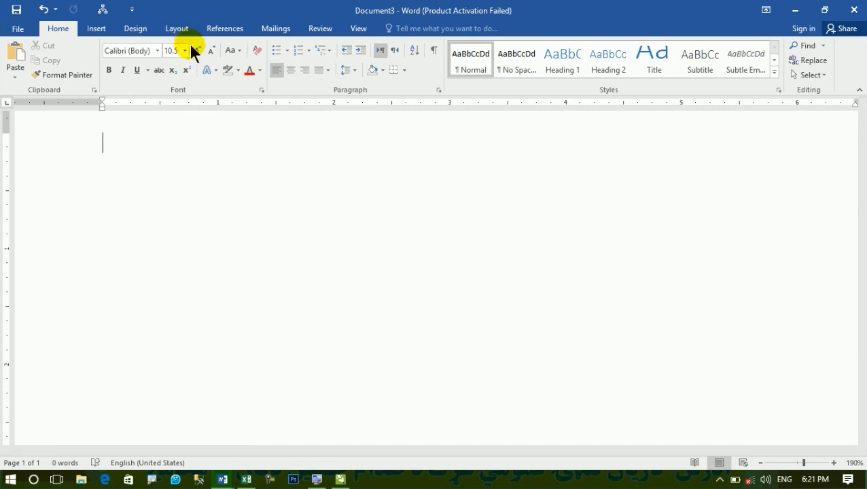
click(286, 51)
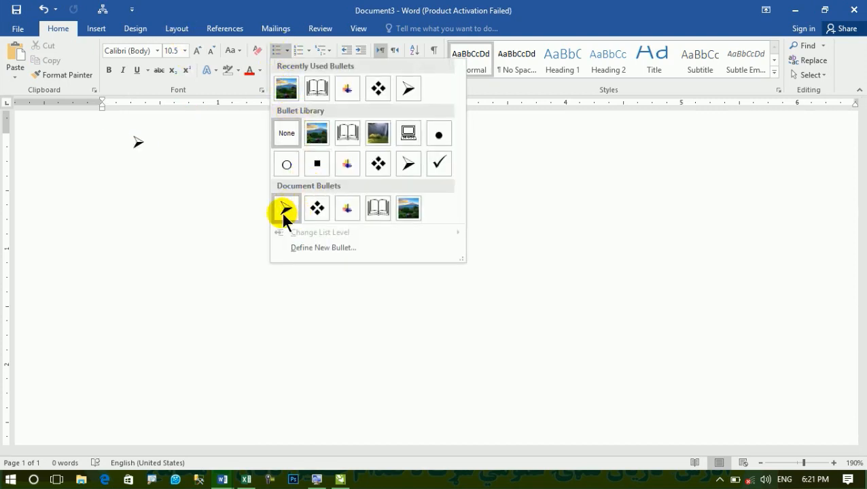
click(179, 208)
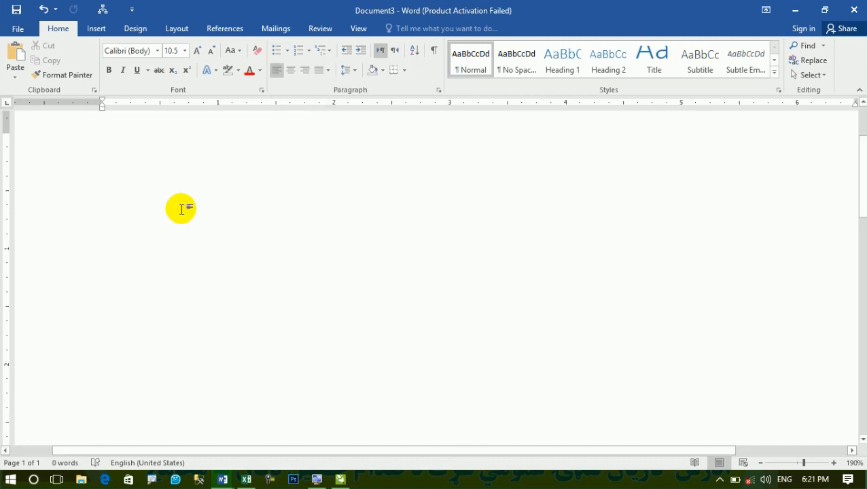
scroll(211, 212, up, 2)
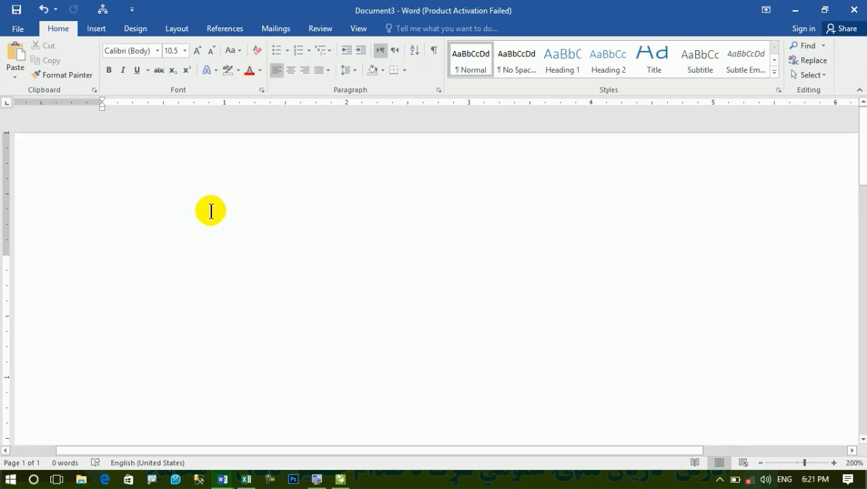
Step: Launch the On-Screen Keyboard with the Run command osk and place it above the page's first text line
key(super+r)
text(osk)
key(Return)
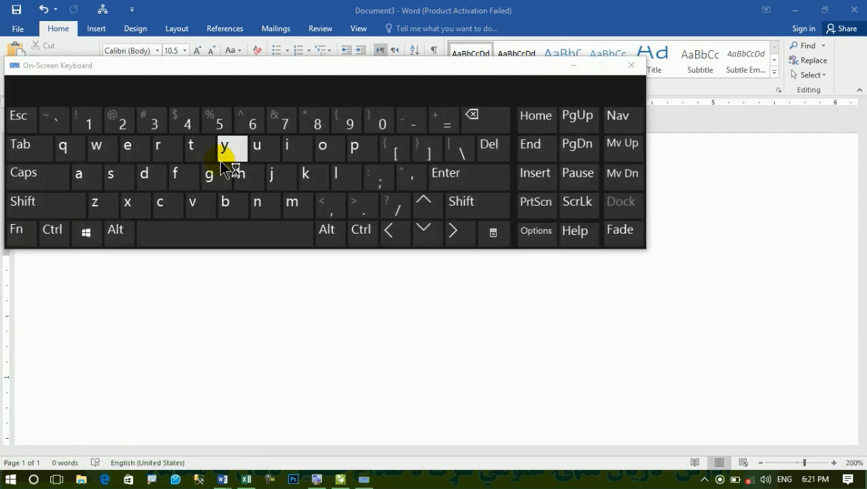
drag(282, 87, 433, 26)
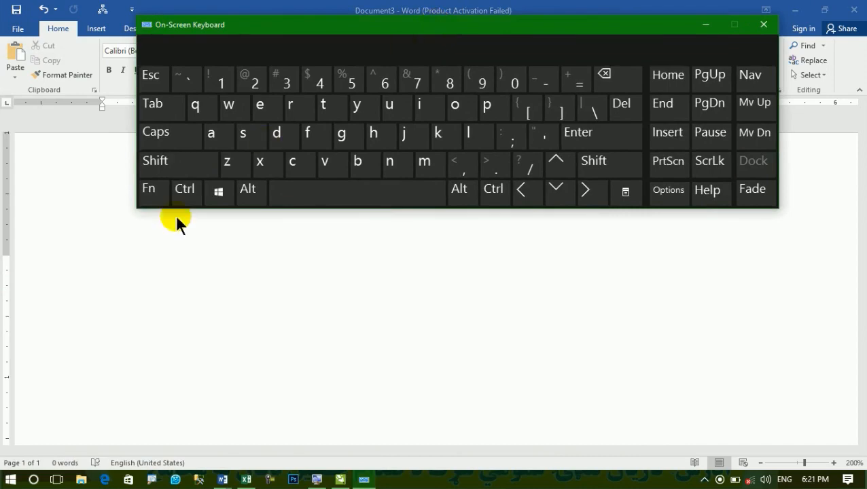
Step: Try producing an automatic arrow bullet from a > character and a space, and erase the attempt
click(120, 242)
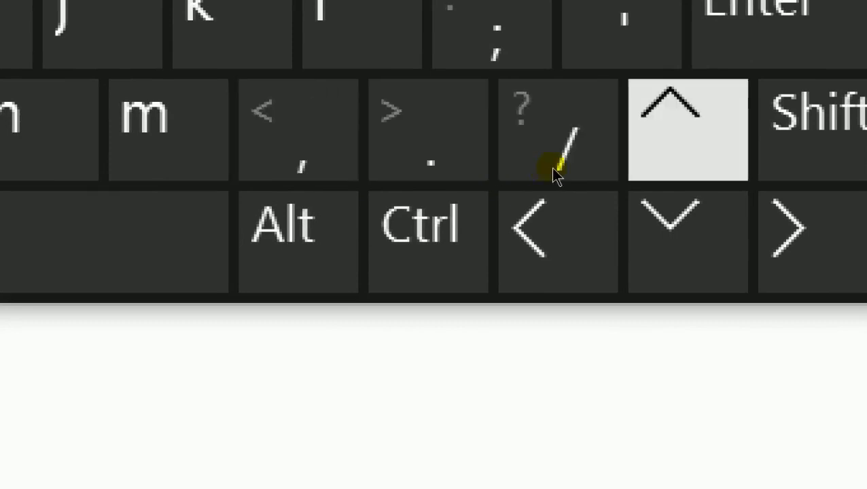
click(788, 136)
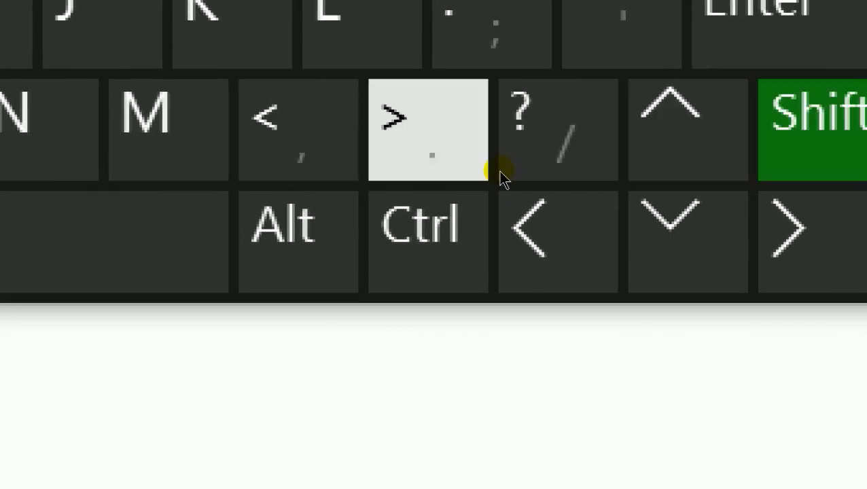
click(499, 171)
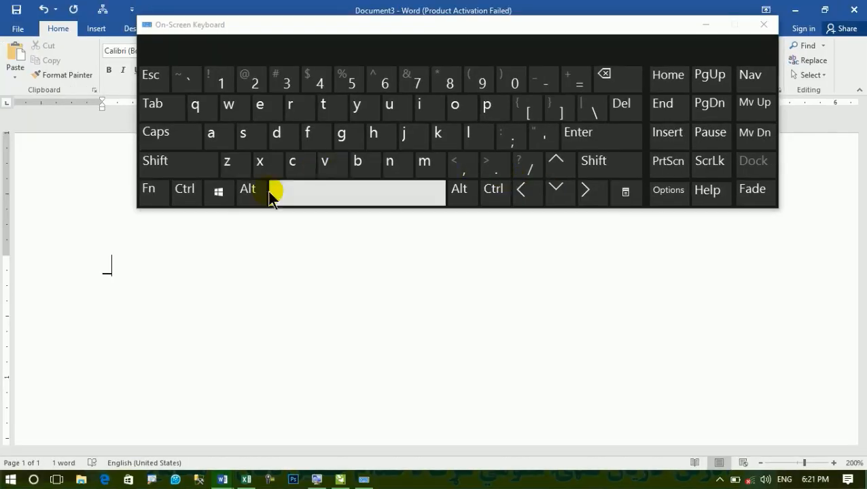
key(BackSpace)
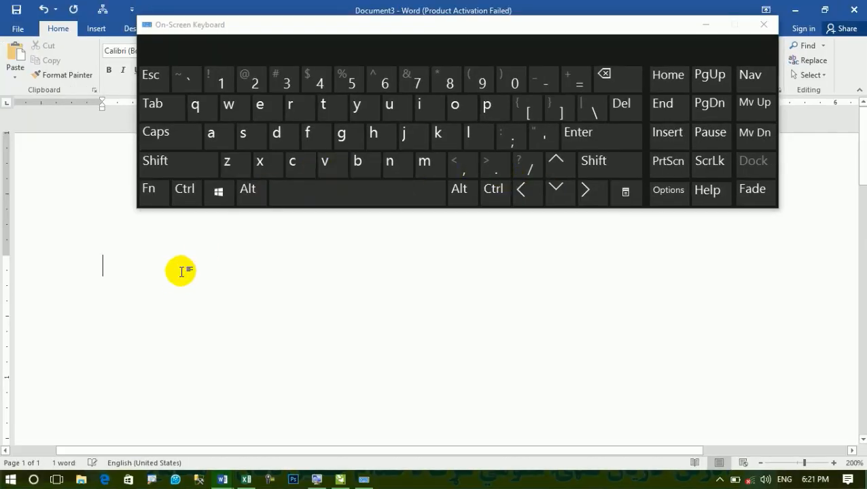
click(158, 170)
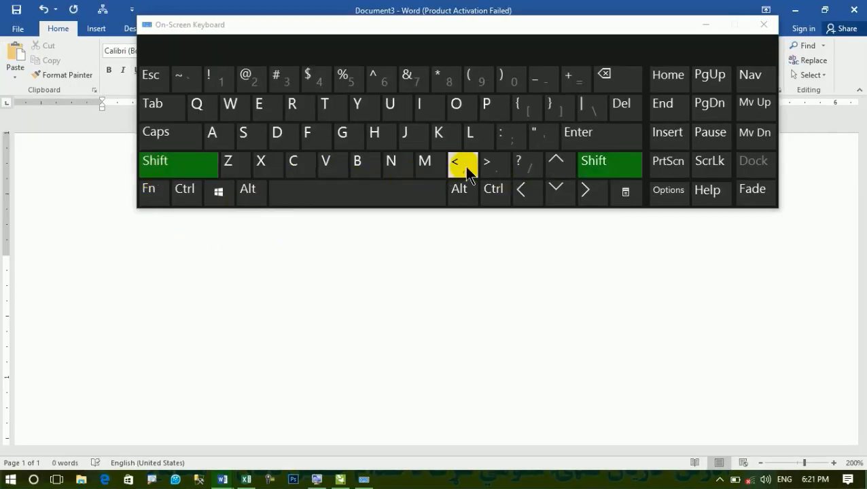
click(491, 170)
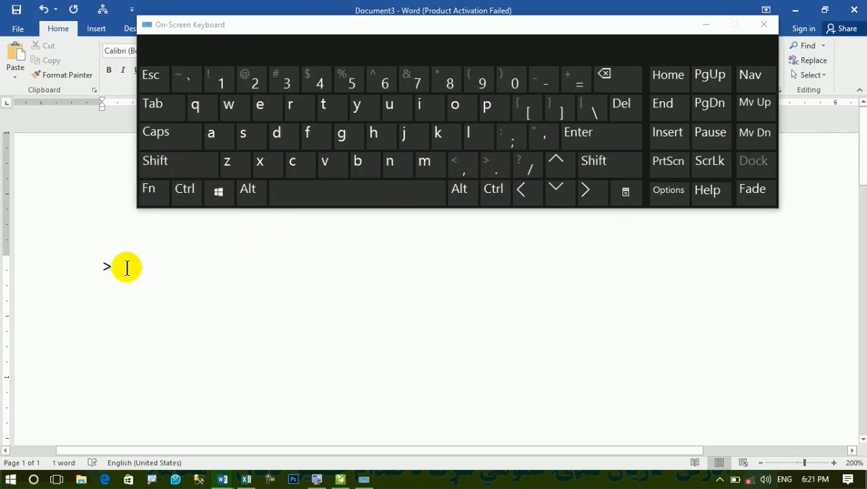
click(323, 204)
key(BackSpace)
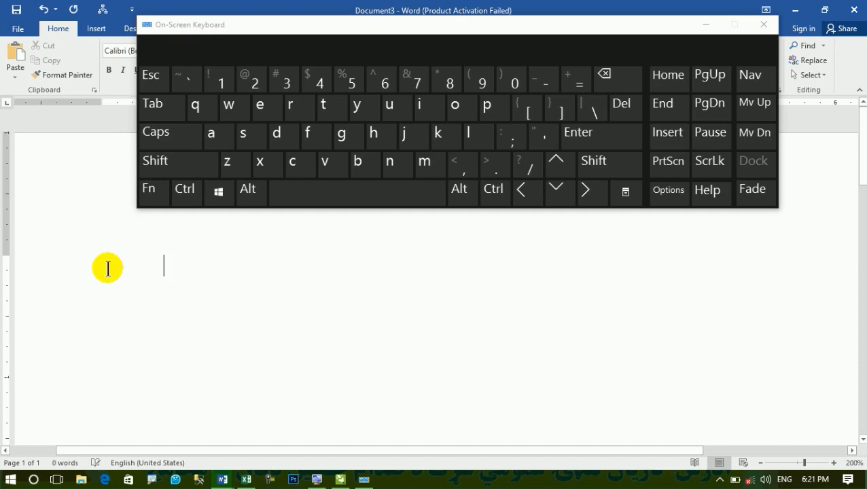
Step: Start an automatic arrow-bulleted list from > and a space, and enter Fsdfjksdfjksdfjksdfjsdfjksdf as its first item
click(169, 164)
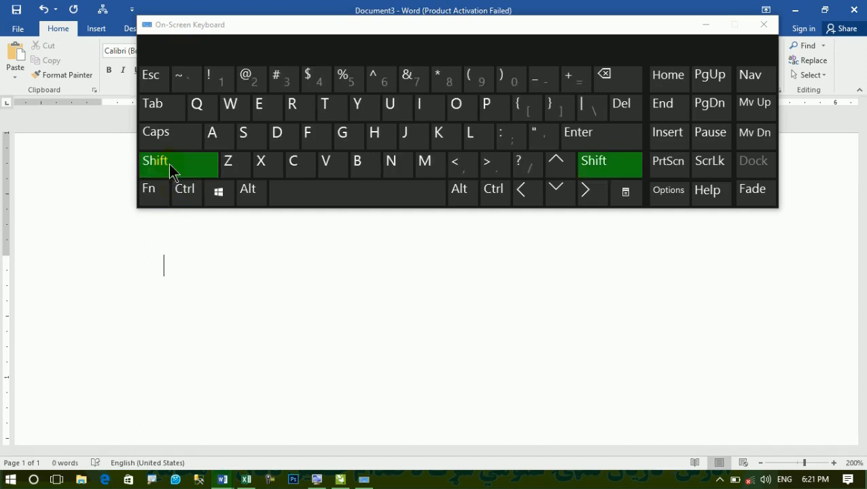
click(495, 165)
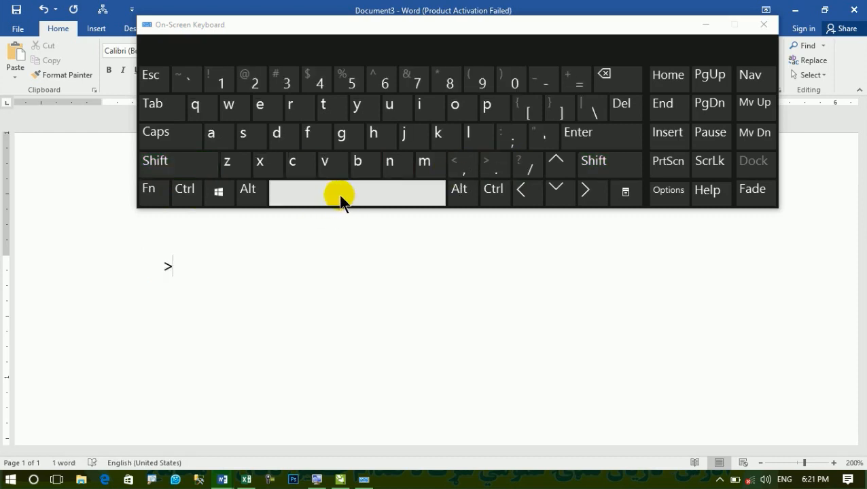
click(338, 195)
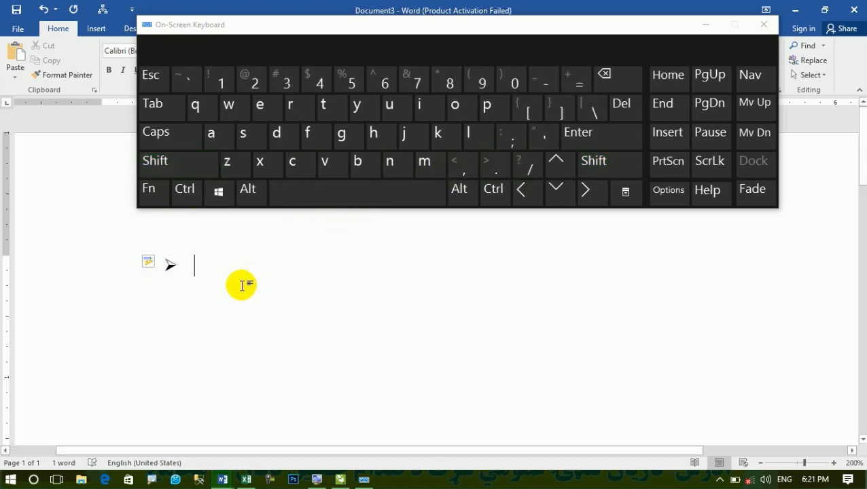
text(fsdfjksdfjksdfjksdfjsdfjksdf)
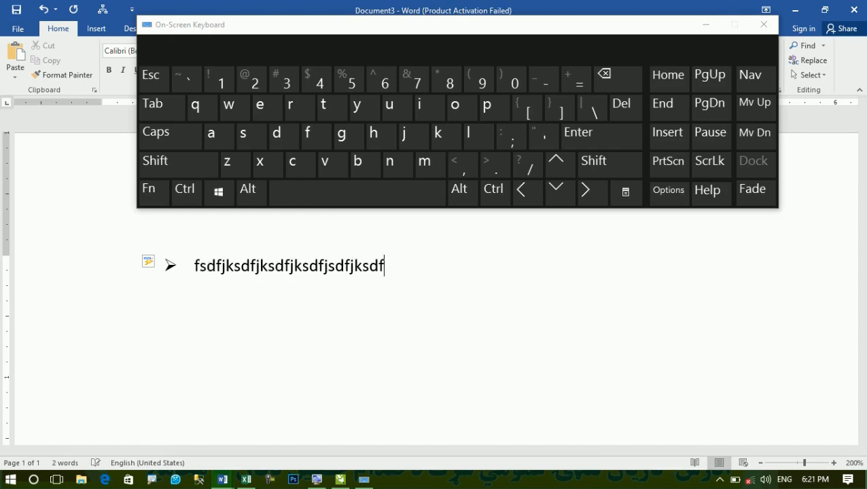
key(Return)
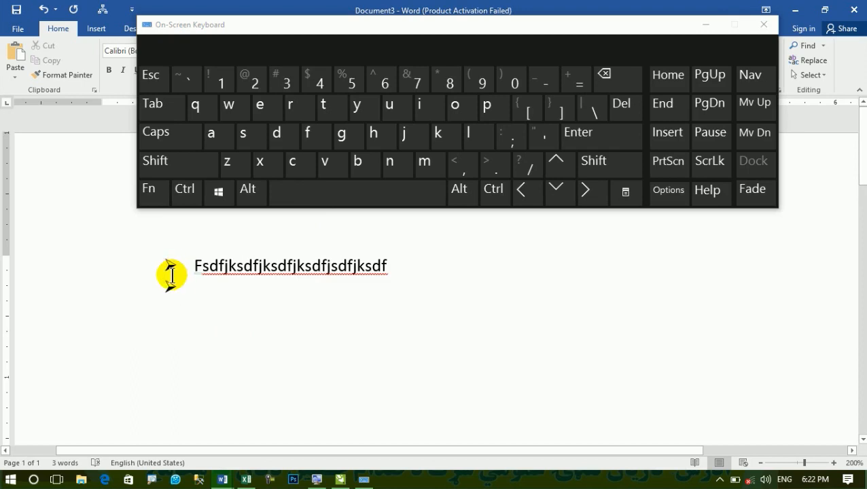
Step: Add "I am from afghanistan" as the second item and start a third bullet
key(Return)
text(I am from)
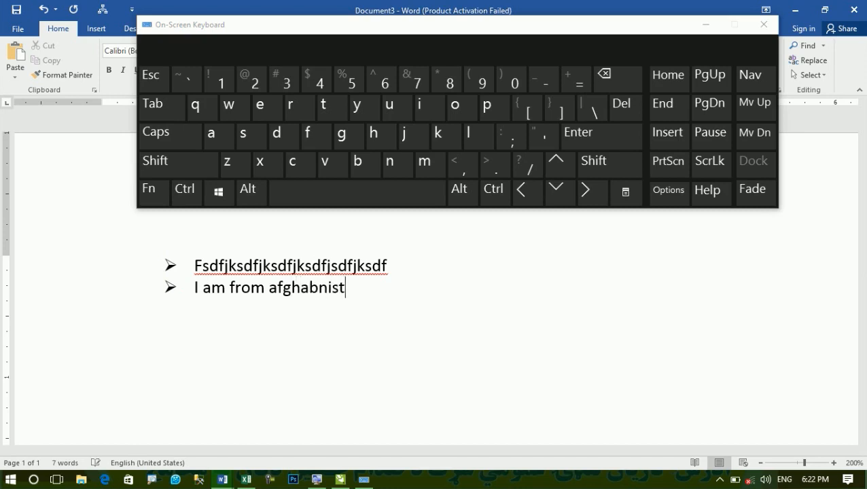
text(afghanistan)
key(Return)
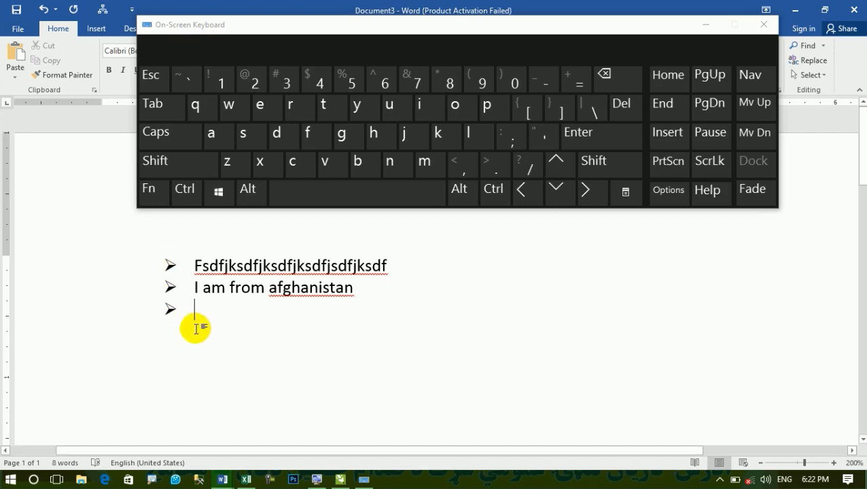
Step: Extend the arrow-bulleted list with the items Sdffsdfsdfsdfsd and Fsdf, followed by several short Sdf items
text(sdffsdfsdfsdfsd)
key(Return)
text(fsdf)
key(Return)
text(sdf)
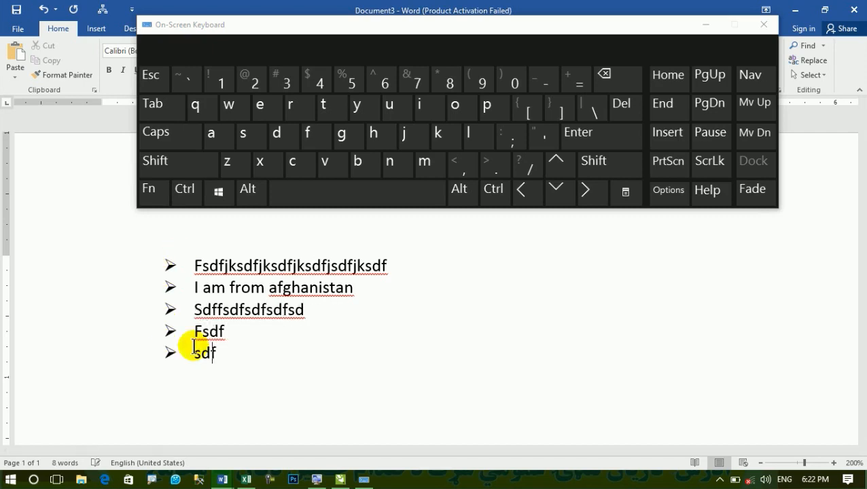
key(Return)
text(sdf sdf sdf)
key(Return)
text(sd)
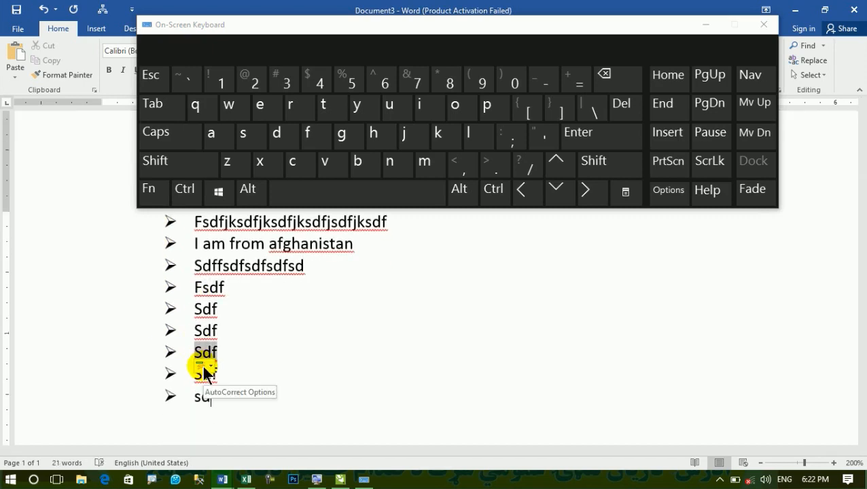
Step: Clear the whole document and try starting an automatic numbered list from 1. and a space, leaving its first item empty
key(ctrl+a)
key(BackSpace)
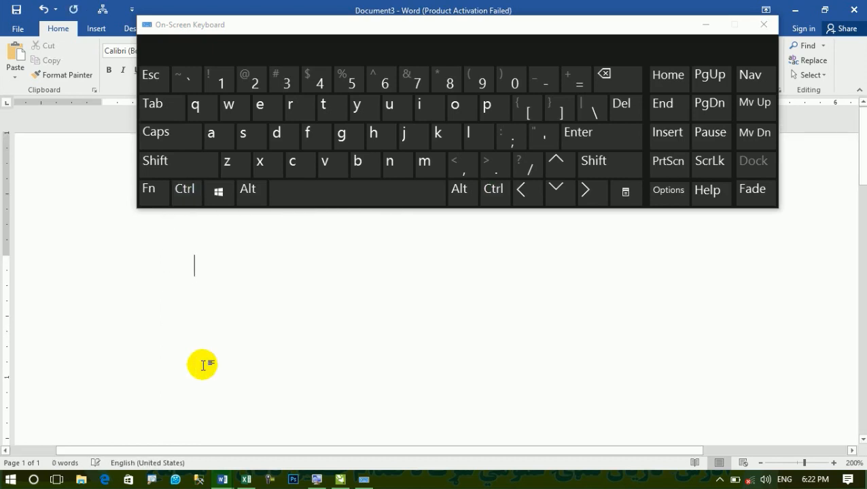
click(229, 85)
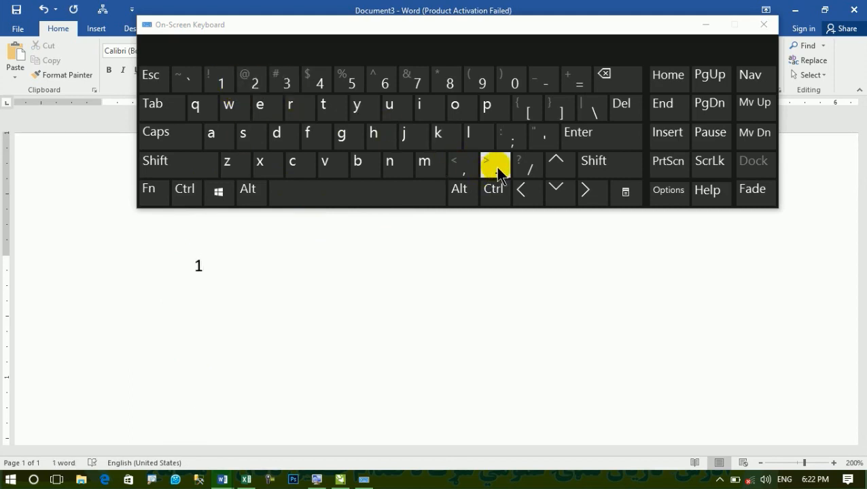
click(383, 194)
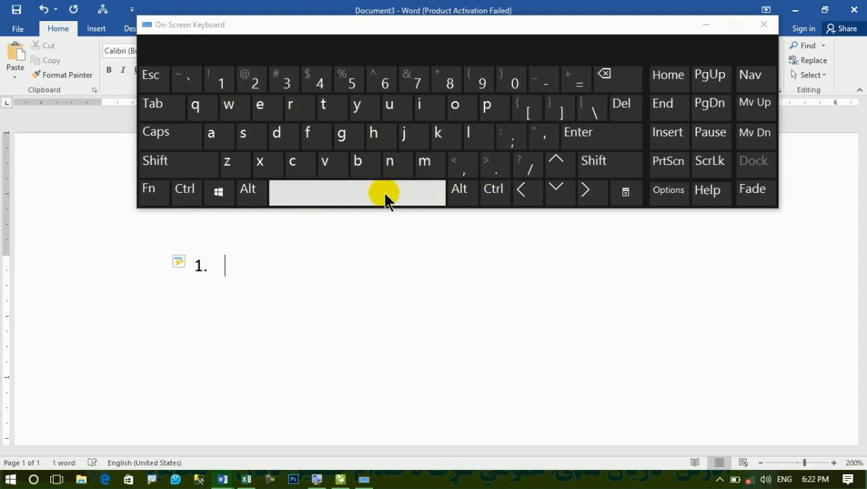
key(Return)
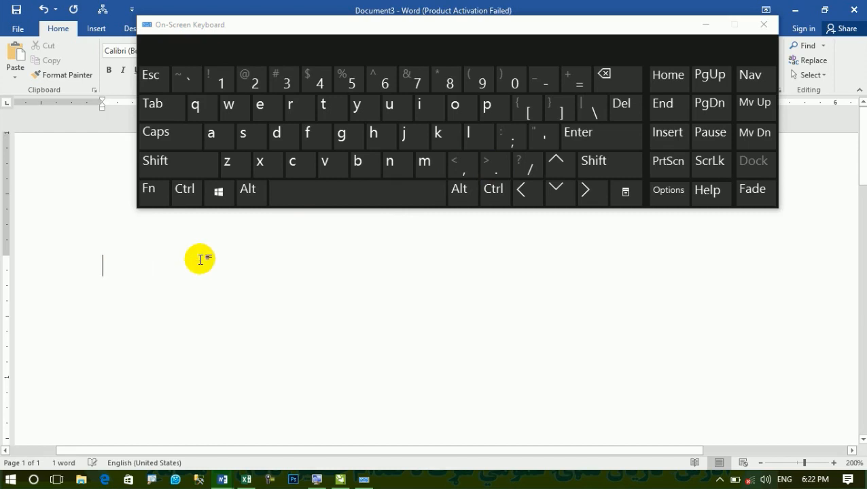
Step: Restart the automatic numbered list from 1. and a space one line below, and erase the trial entries
key(Return)
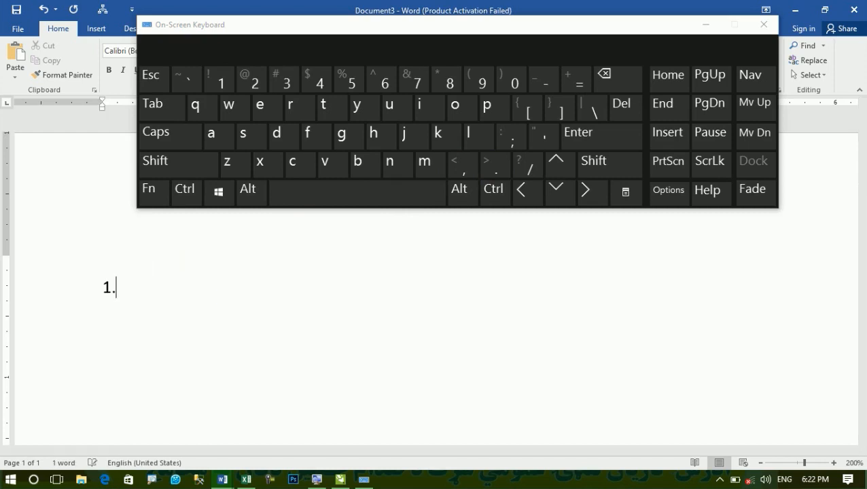
key(space)
text(f)
key(Return)
key(Return)
key(Return)
key(BackSpace)
key(BackSpace)
key(BackSpace)
Step: Fill the numbered list with Fsdfdsf as item 1 and Sdf for items 2 through 8
text(fsdfdsf)
key(Return)
text(sdf)
key(Return)
text(sdf)
key(Return)
text(sdf sdf sdf sdf sdf)
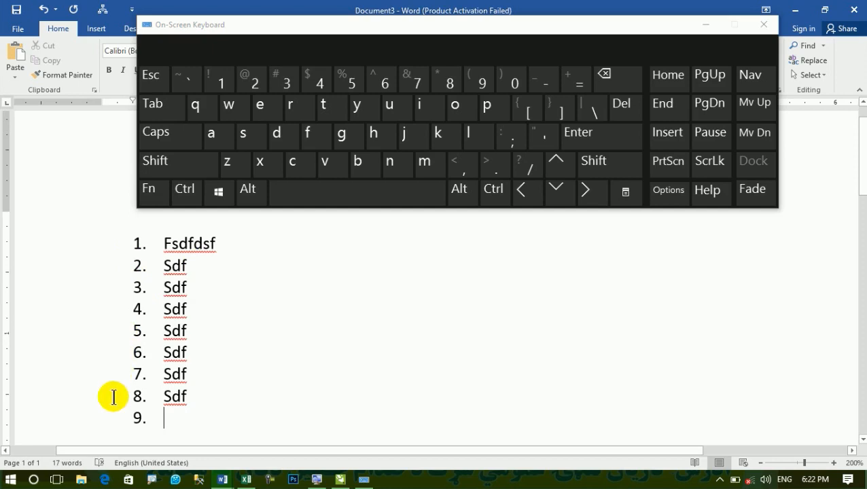
Step: Close the On-Screen Keyboard and delete the entire numbered list from the document
click(764, 25)
drag(289, 383, 96, 219)
key(ctrl+a)
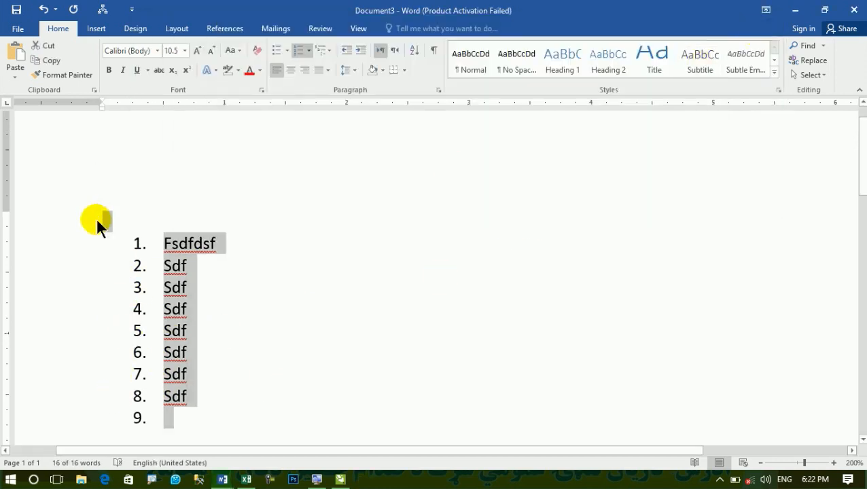
key(Delete)
key(BackSpace)
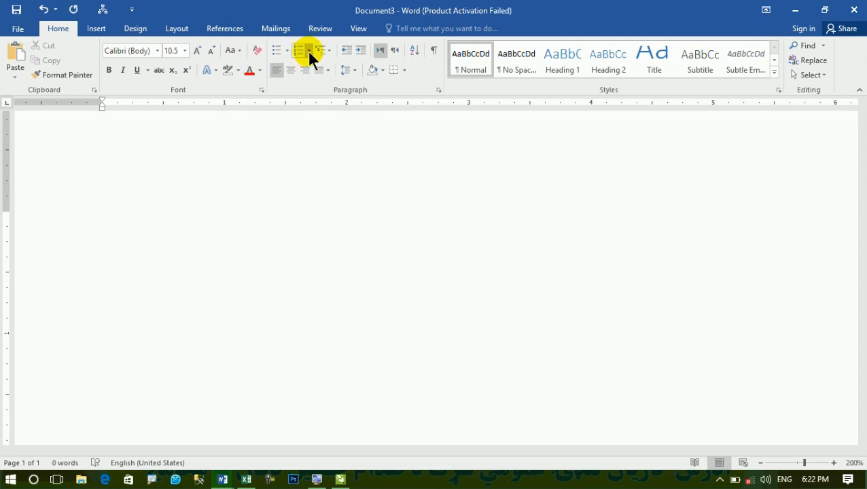
Step: Generate sample paragraphs in the empty document with =rand()
text(=)
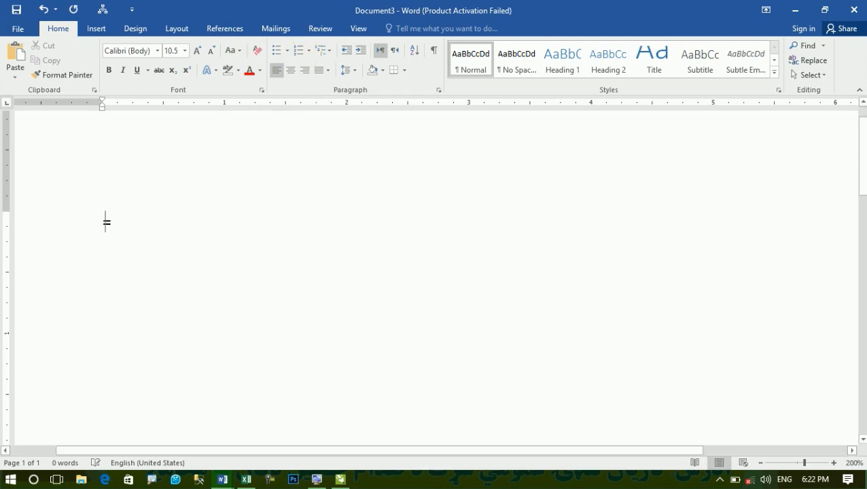
text(rand())
key(Return)
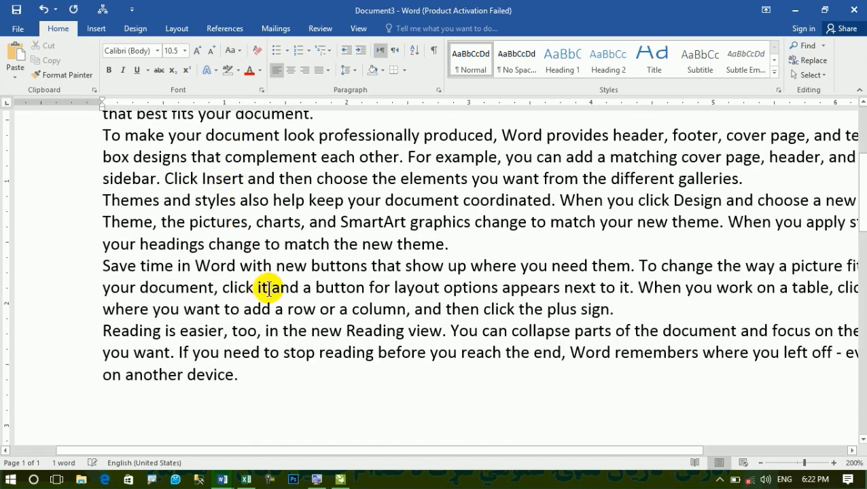
Step: Number all sample paragraphs with the Roman numeral format I., II., III
scroll(269, 287, up, 3)
key(ctrl+a)
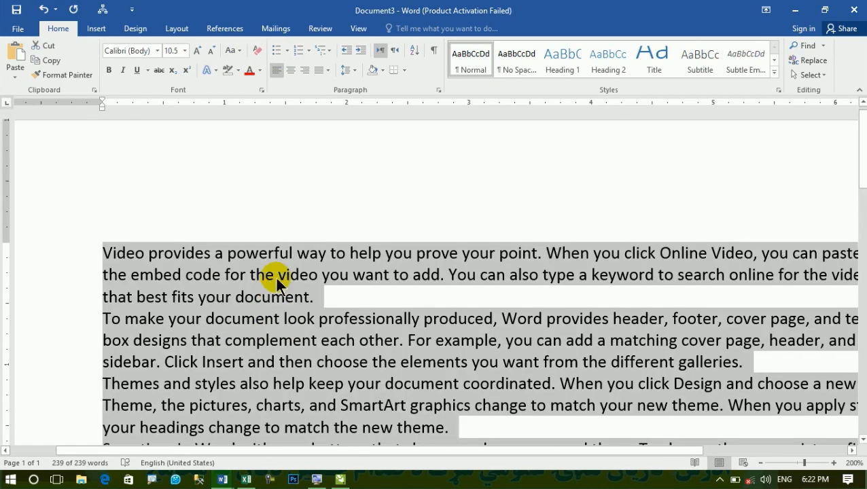
scroll(268, 225, down, 1)
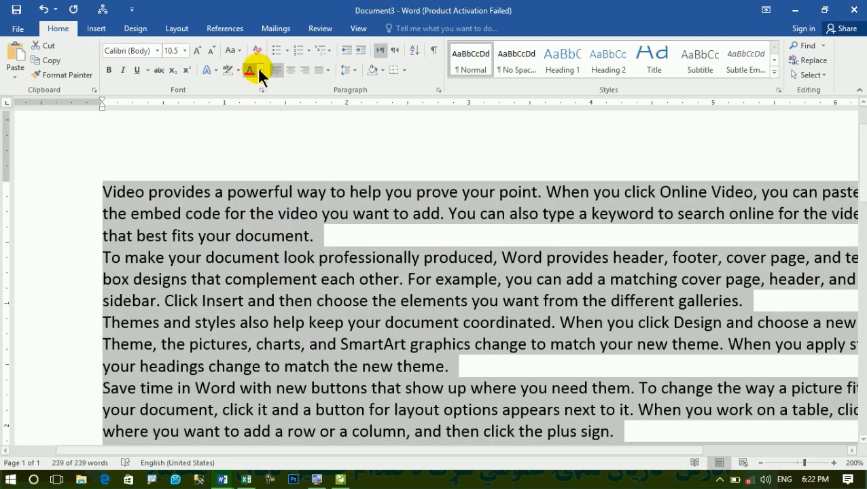
click(308, 54)
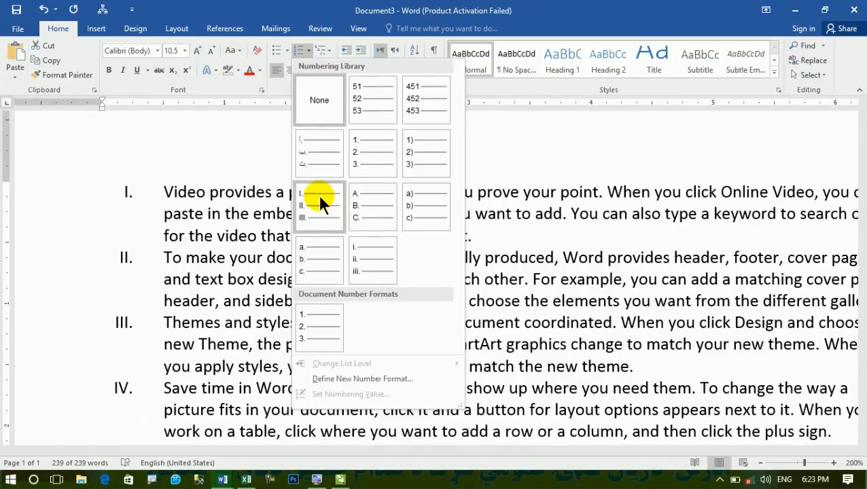
click(318, 193)
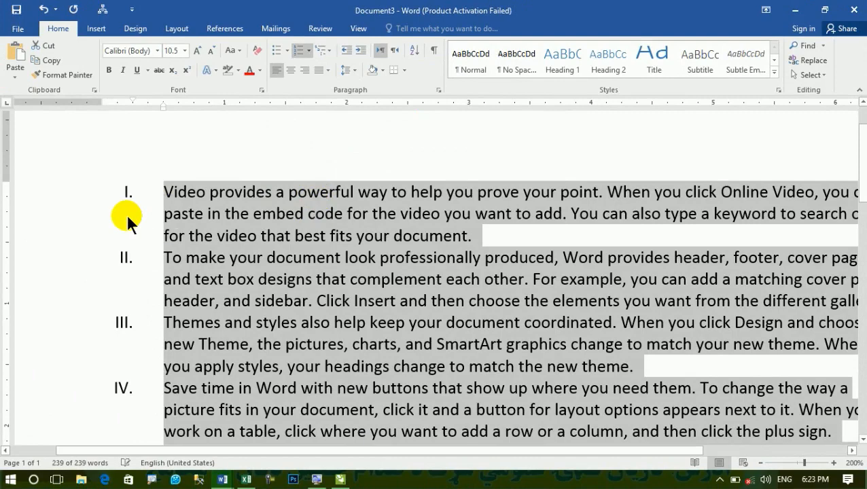
Step: Change the numbering of all paragraphs to the 1), 2), 3) format
scroll(126, 213, down, 2)
scroll(126, 213, up, 2)
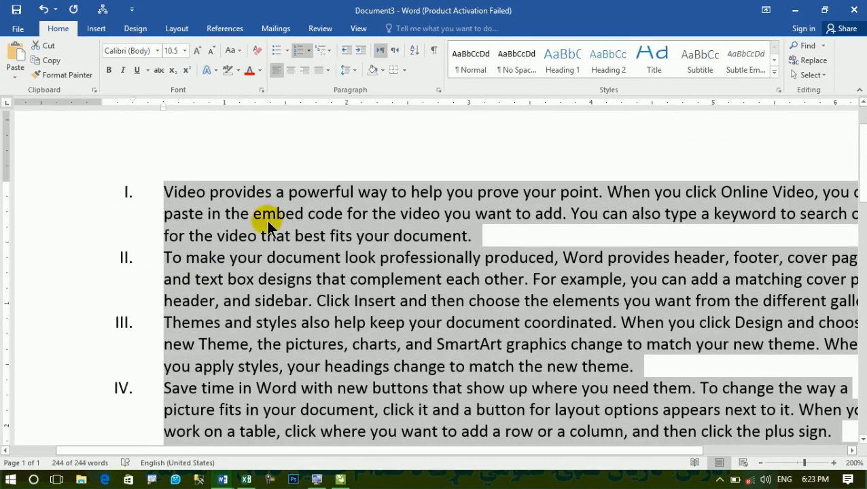
click(310, 52)
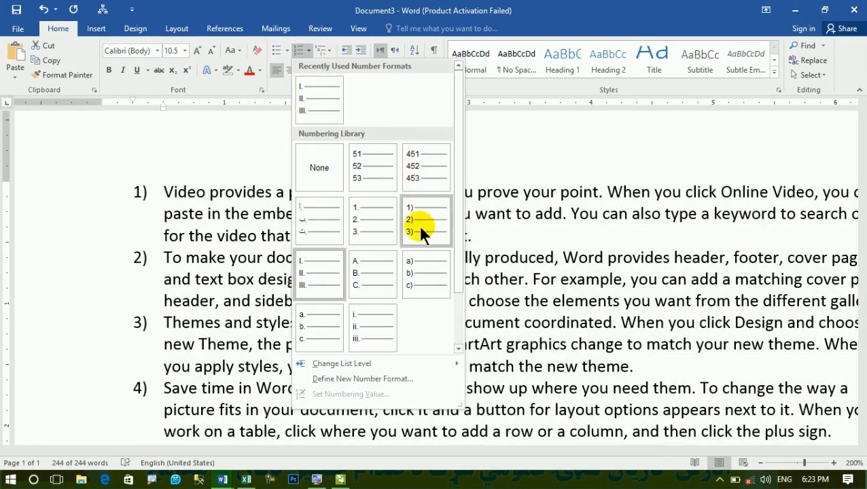
click(418, 223)
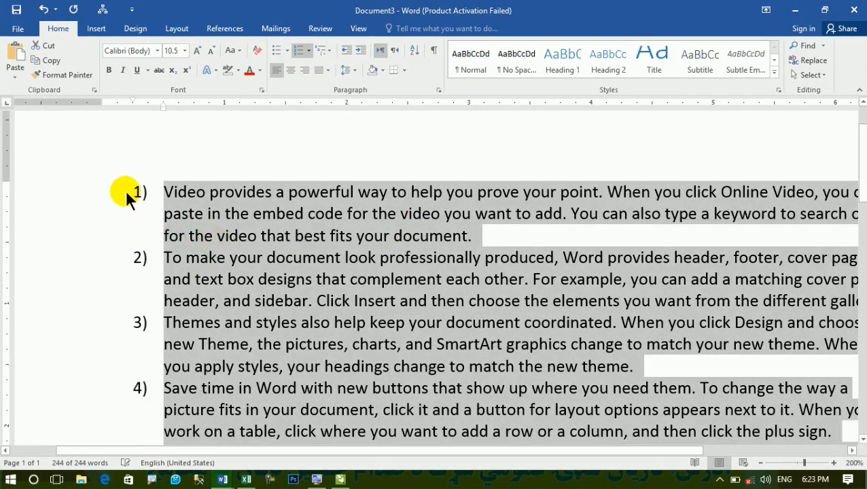
Step: Apply the 451, 452, 453 number format to all paragraphs, and replace it with the Arabic letter format
click(308, 53)
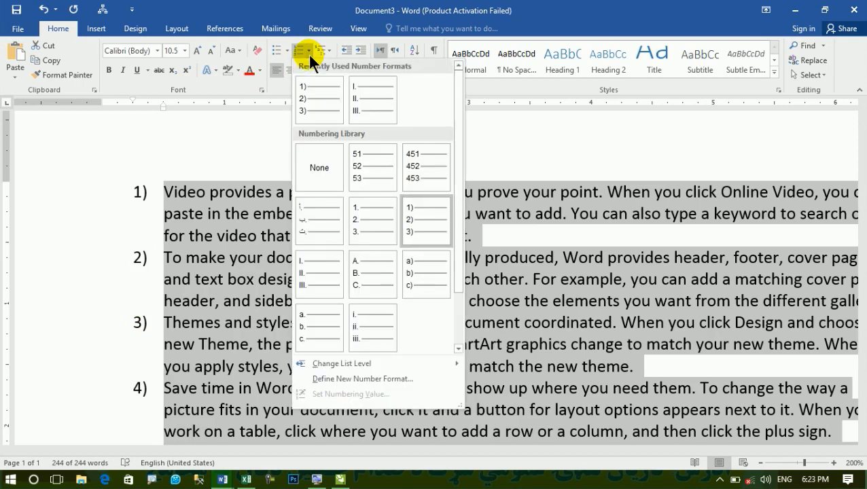
click(409, 156)
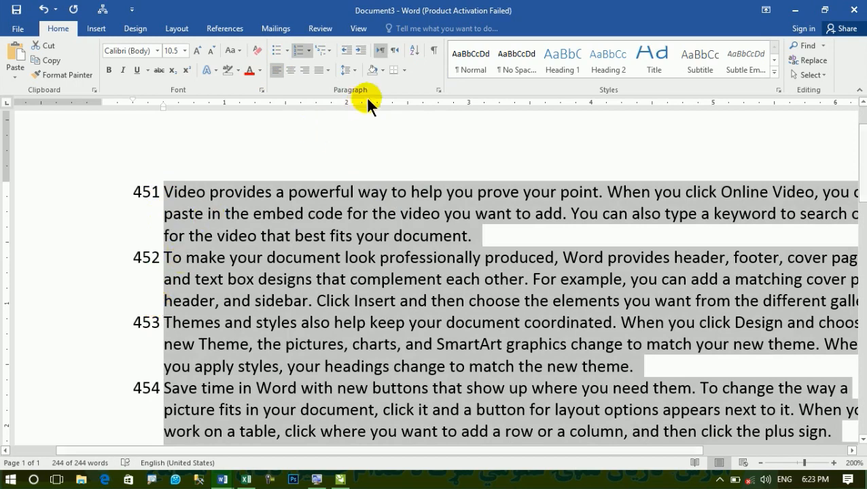
click(310, 51)
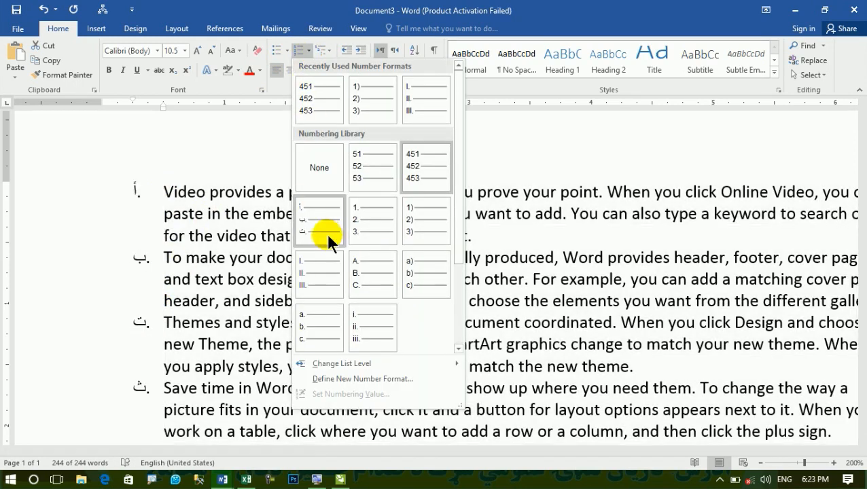
click(326, 233)
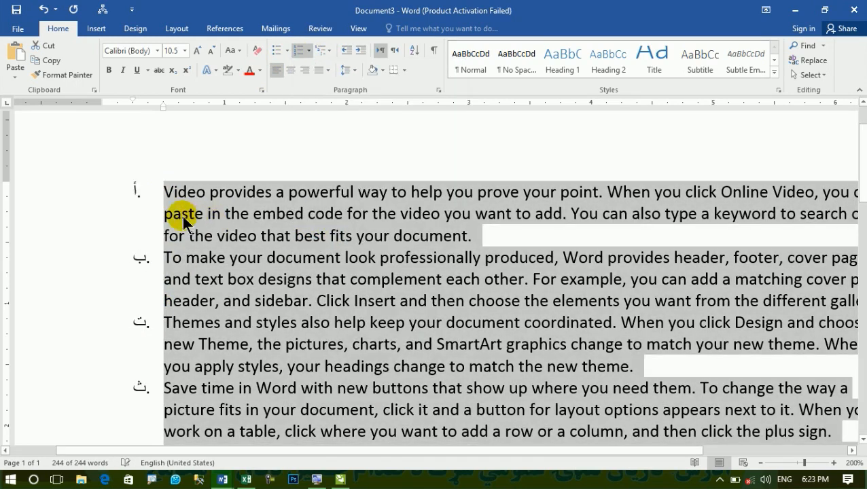
Step: Apply the A., B., C. number format to all paragraphs, and remove the numbering with None
click(307, 49)
click(375, 321)
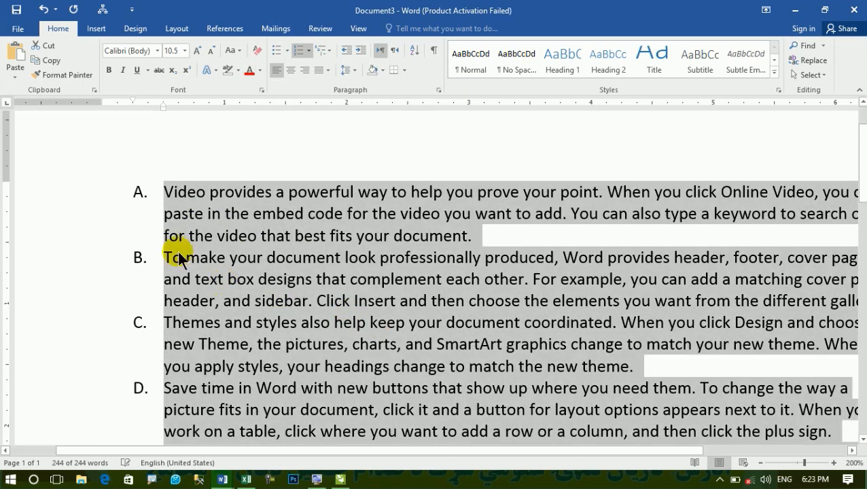
click(309, 49)
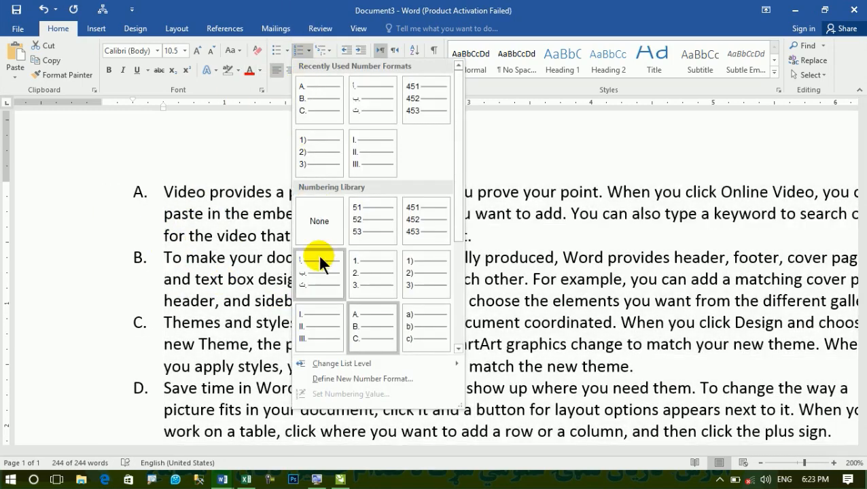
click(315, 221)
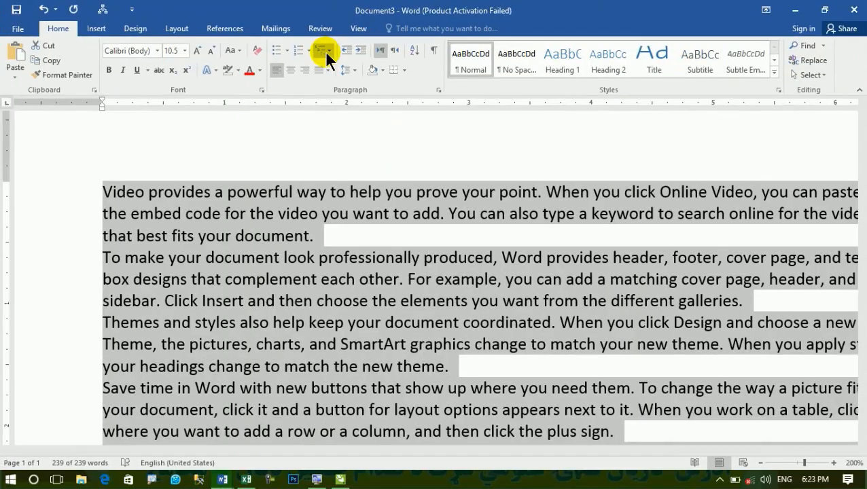
Step: Try the Article I. / Section 1.01 multilevel heading list on all paragraphs and undo it
click(326, 55)
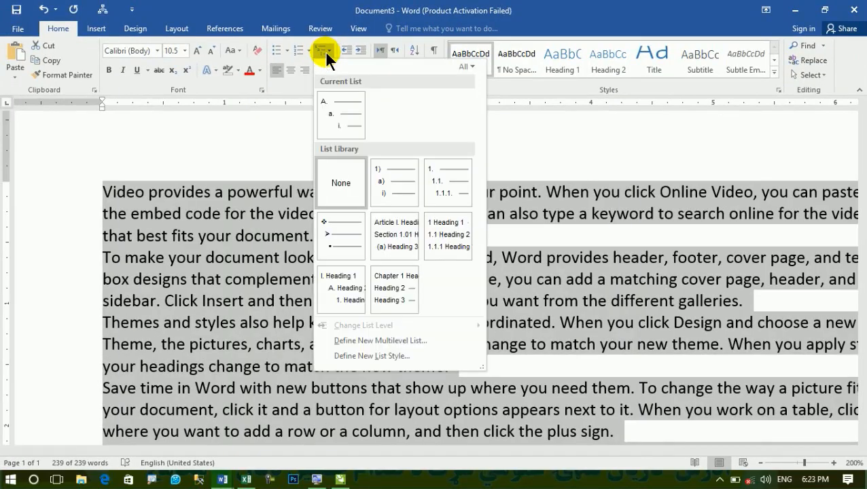
click(385, 224)
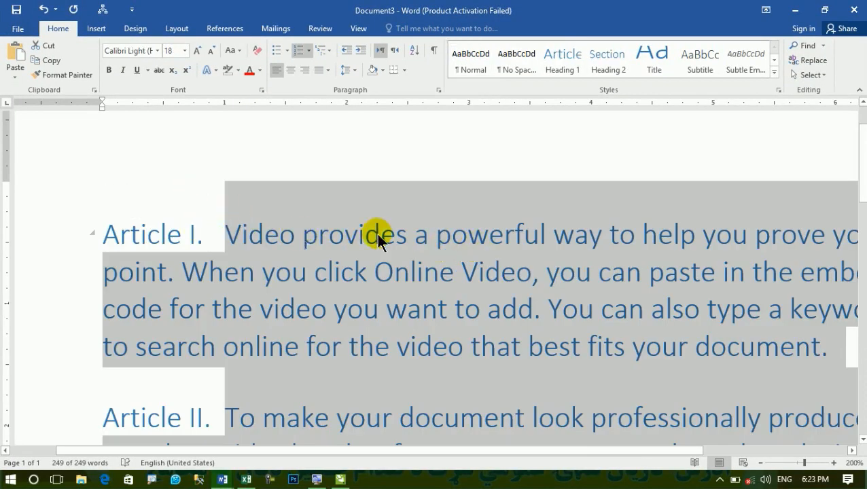
scroll(184, 232, down, 4)
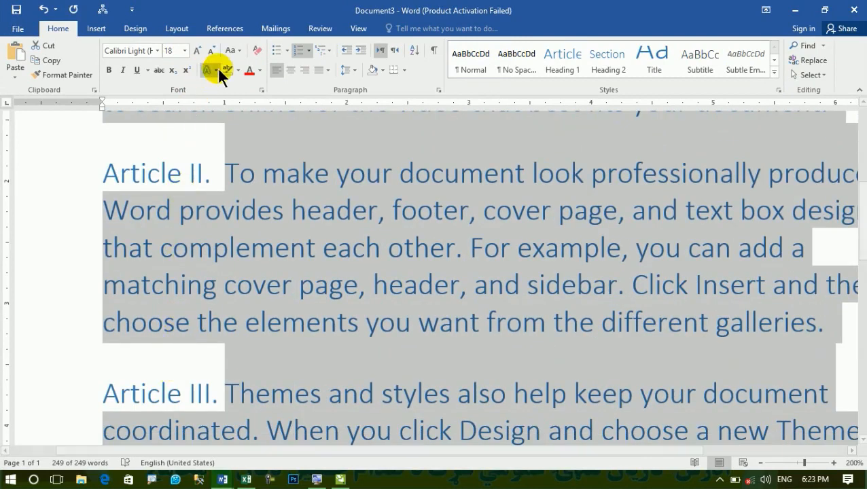
key(ctrl+z)
Step: Apply the I. Heading 1 / A. Heading 2 multilevel list to all paragraphs and review the numbered headings
click(329, 52)
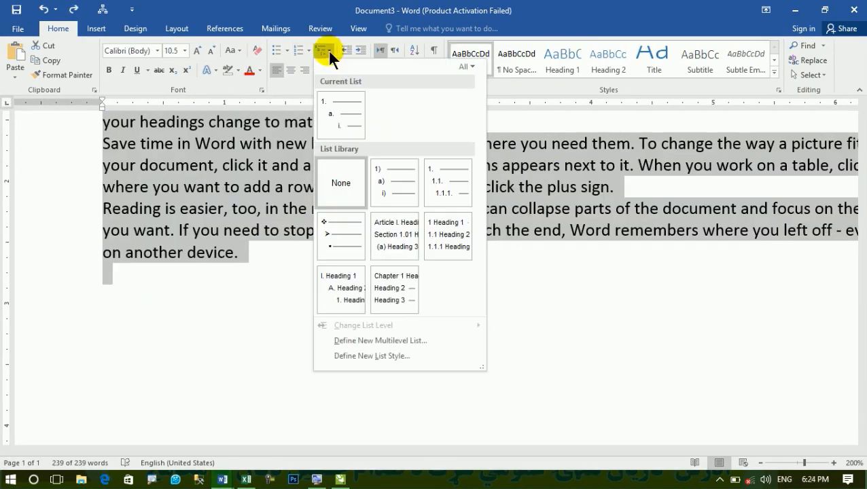
click(340, 288)
scroll(231, 217, up, 1)
scroll(199, 223, up, 3)
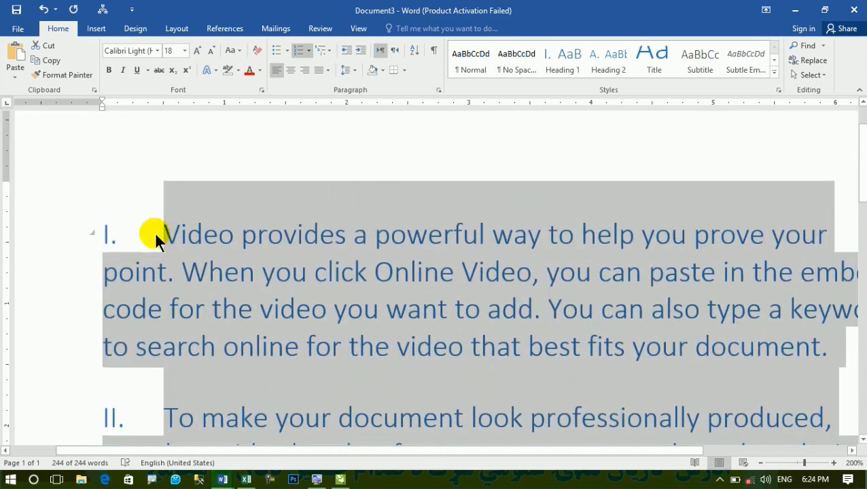
scroll(132, 293, down, 1)
scroll(133, 312, down, 5)
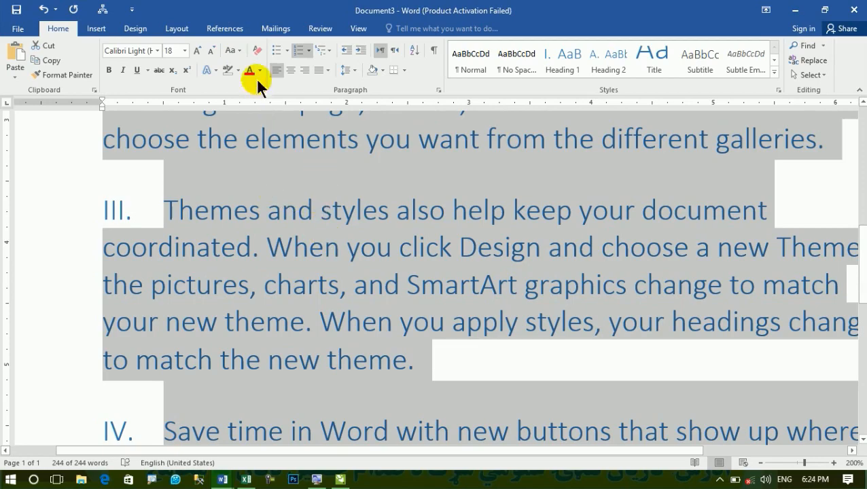
Step: Clear all formatting from the selected paragraphs and return to the beginning of the document
click(257, 51)
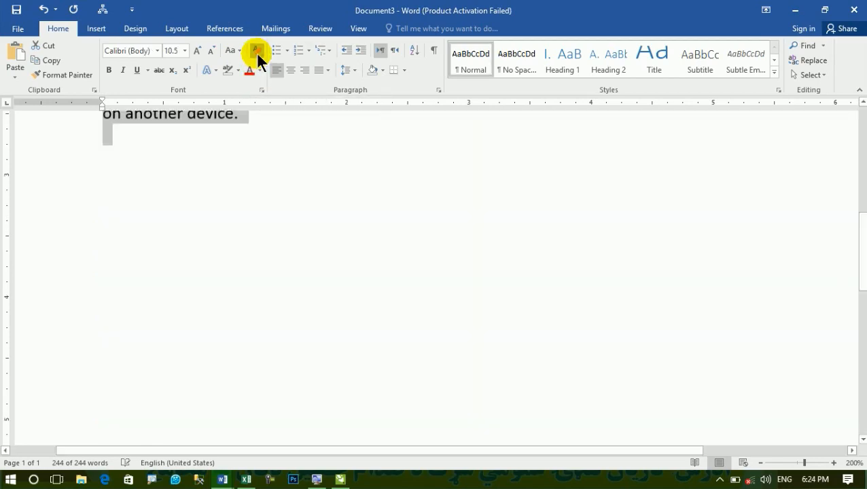
scroll(218, 178, up, 6)
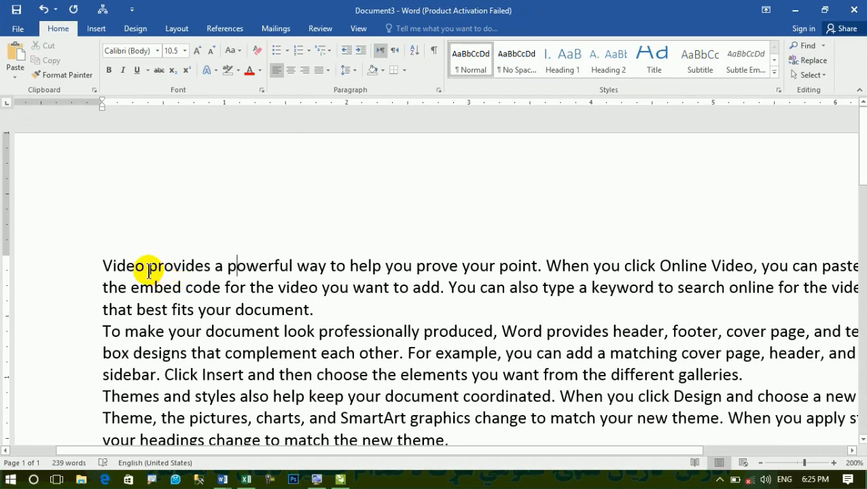
Step: Put the opening word "Video" on its own line and try center and right alignment on it
double_click(151, 269)
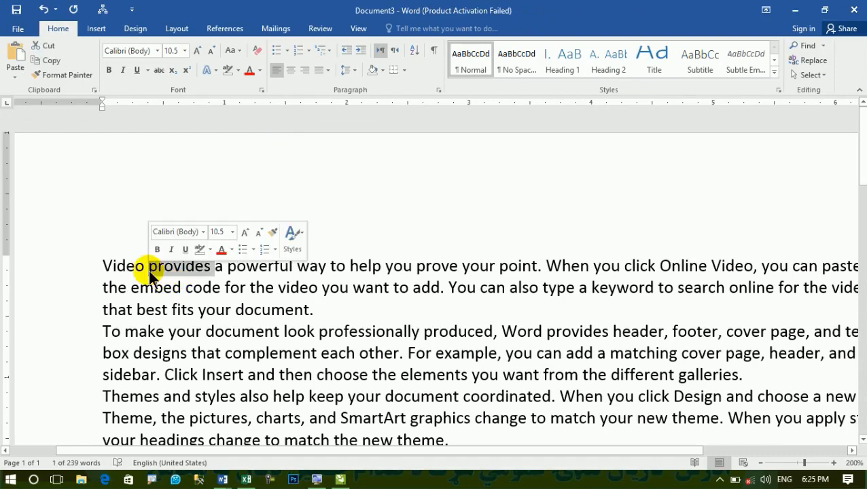
click(145, 266)
key(Return)
drag(147, 266, 93, 275)
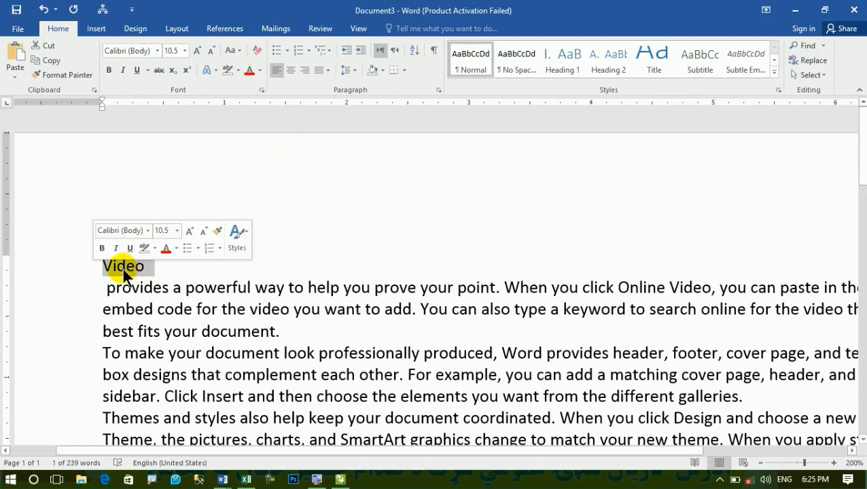
click(290, 70)
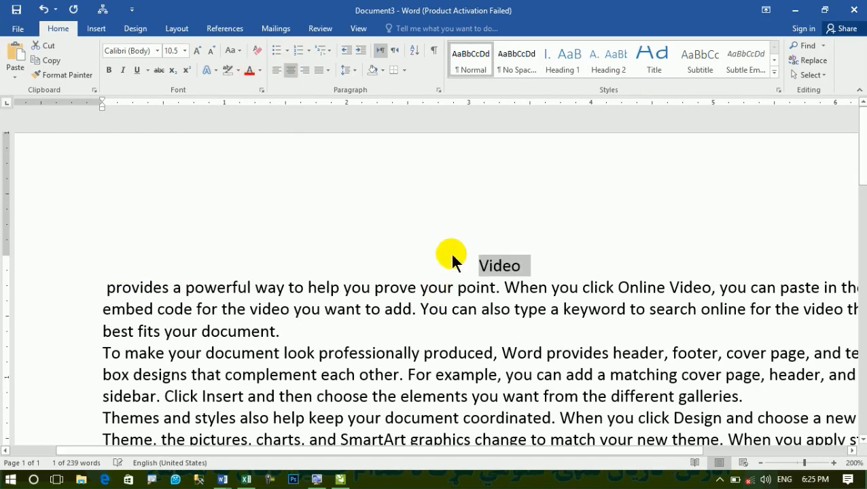
click(304, 70)
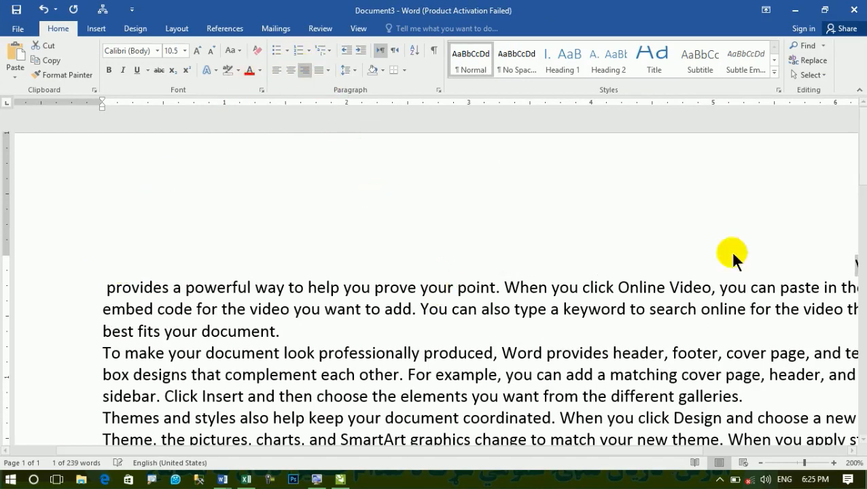
ctrl+scroll(687, 280, down, 3)
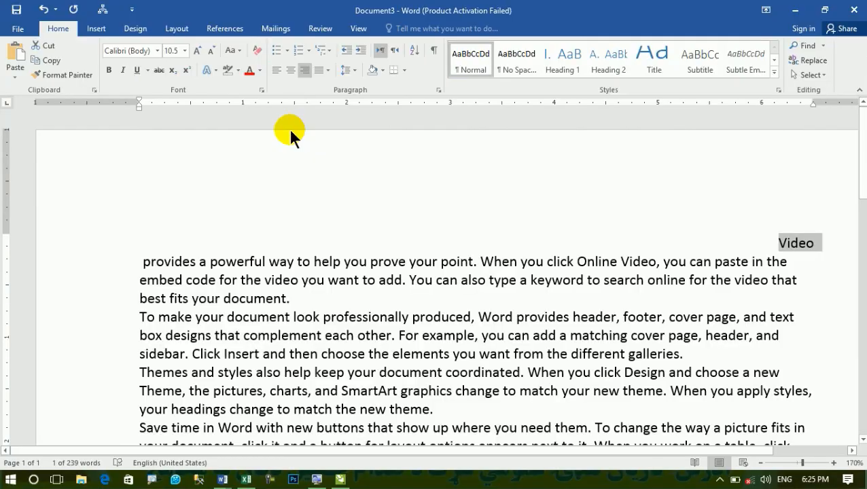
Step: Replace the whole document text with "Welcome to microsoft word class" at font size 24.5
key(ctrl+a)
key(Delete)
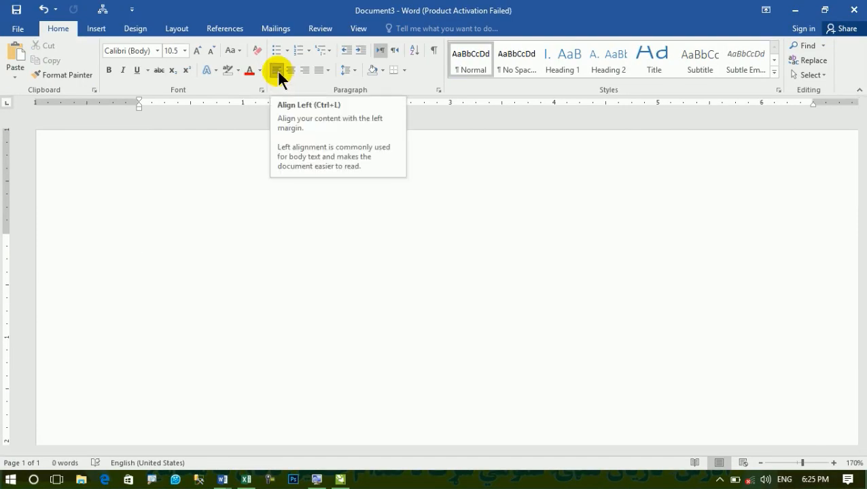
text(this)
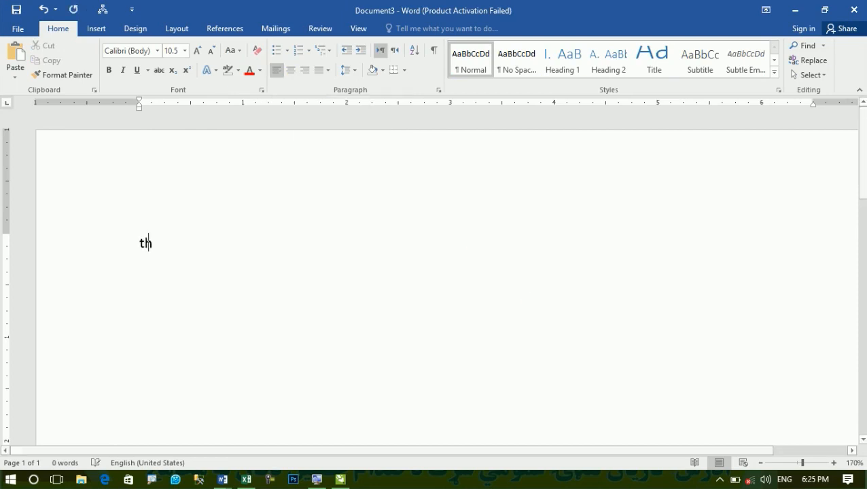
key(BackSpace)
key(BackSpace)
key(BackSpace)
key(BackSpace)
key(ctrl+])
text(Welcome to )
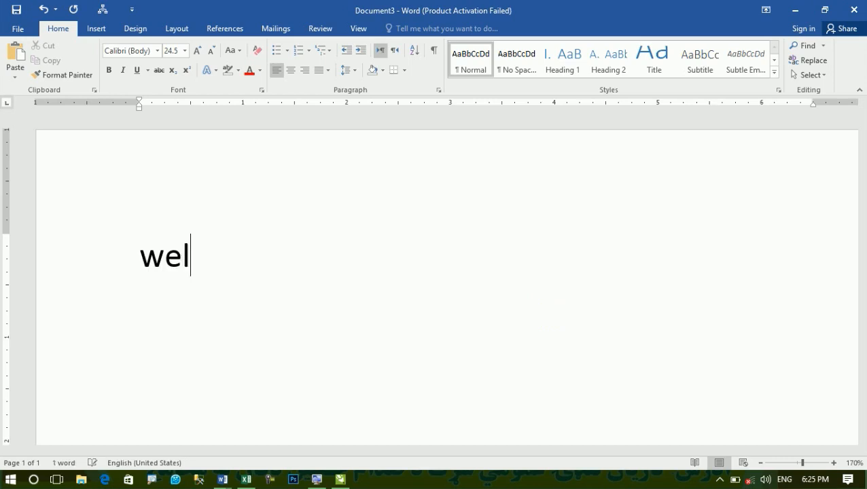
text(microso)
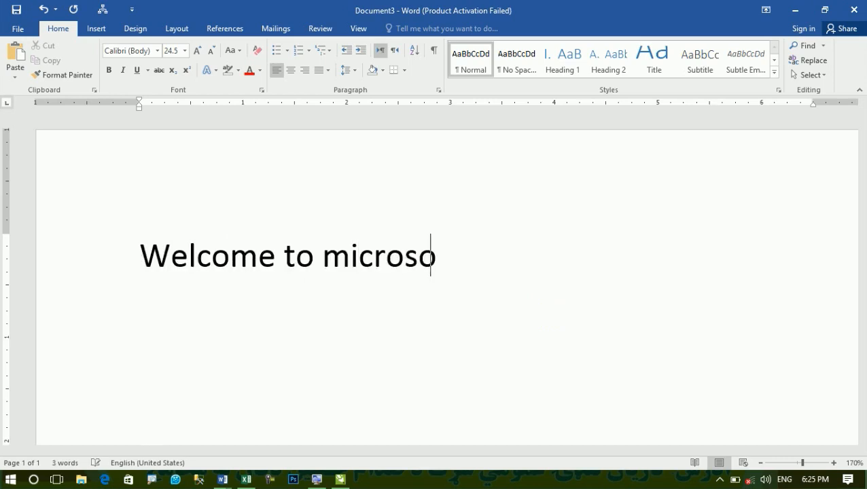
text(ft word class)
key(Return)
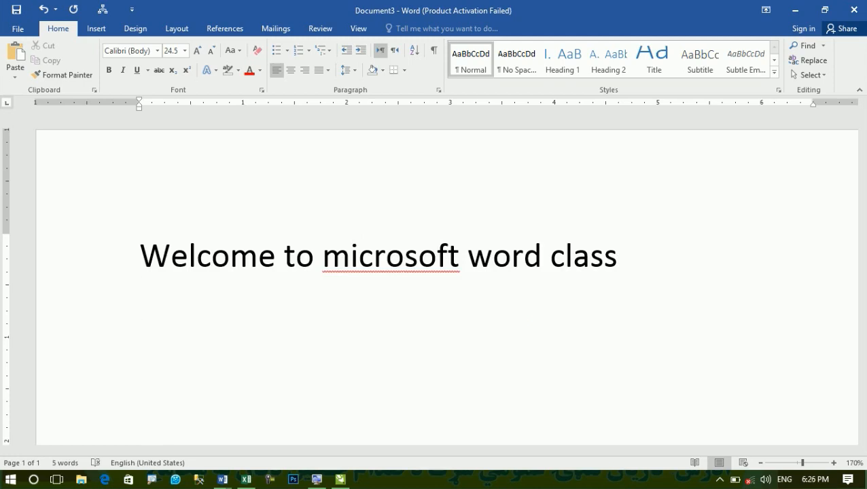
Step: Clear the document and set the empty line up for Pashto typing with right alignment
key(ctrl+a)
key(BackSpace)
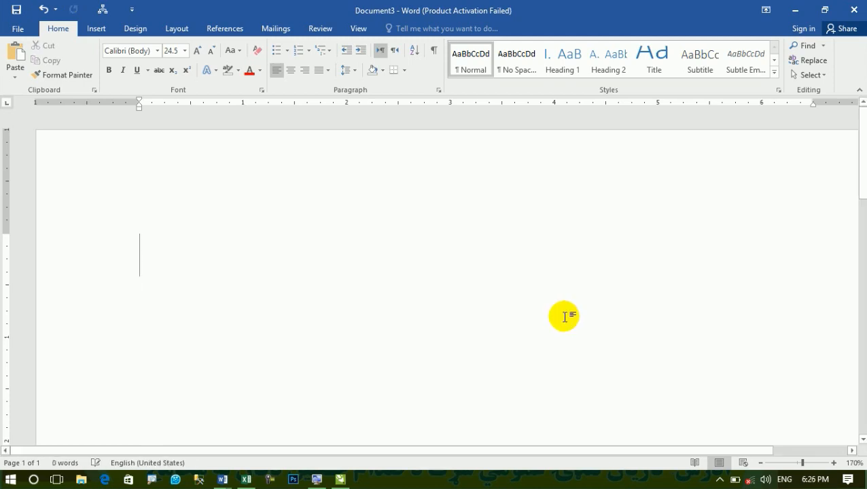
click(783, 479)
click(707, 411)
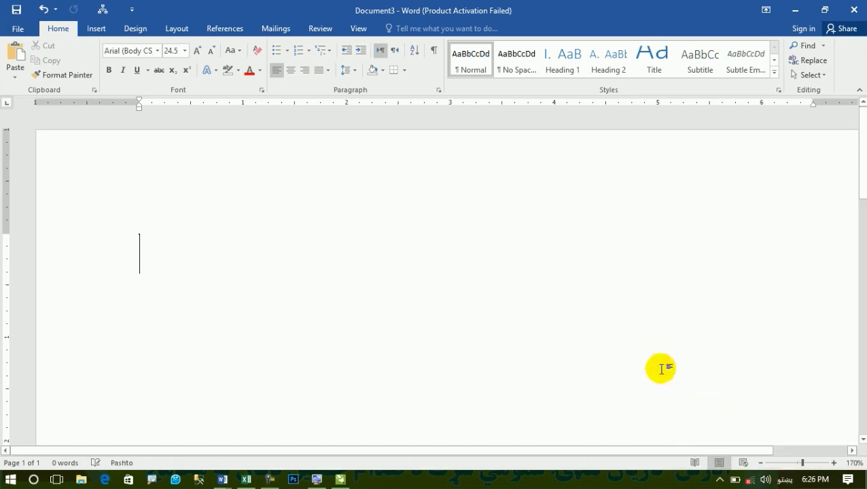
click(306, 73)
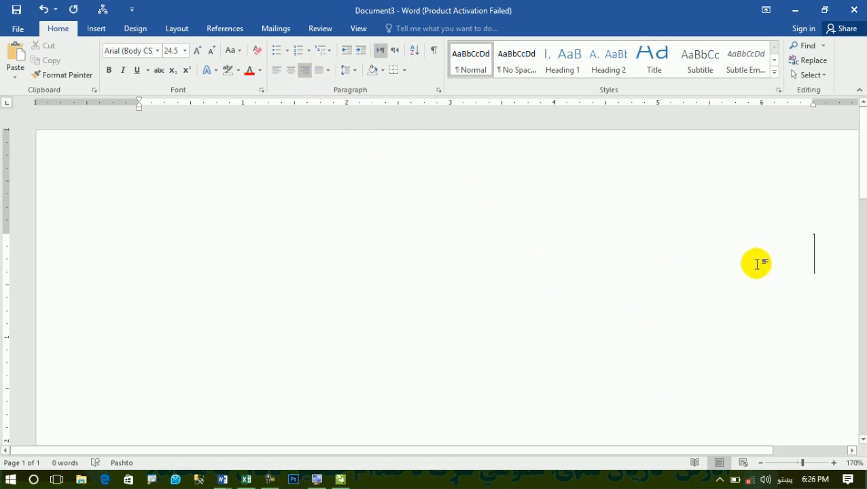
Step: Type the Pashto sentence "داد مایکروسافت ورد پروګرام کلاس دی" on the right-aligned line, and delete it
text(داد مایر)
key(BackSpace)
text(مکررو)
key(BackSpace)
key(BackSpace)
key(BackSpace)
key(BackSpace)
key(BackSpace)
text(م)
key(BackSpace)
text(ر)
key(BackSpace)
text(کرد)
key(BackSpace)
text(وسافت ورد پروګرام کلاس دی)
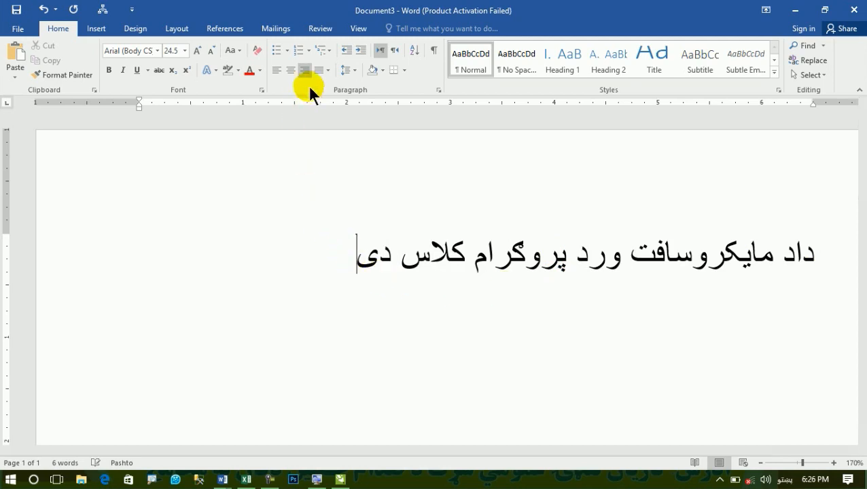
key(ctrl+a)
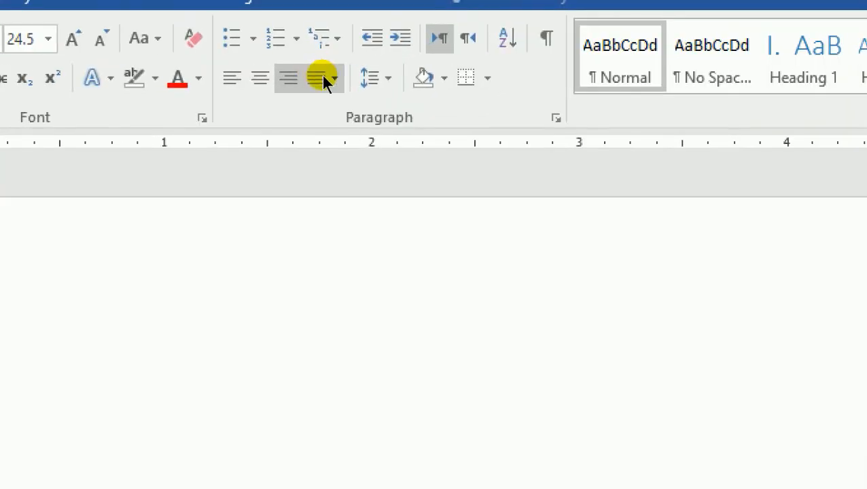
Step: Review the available justification options, from Justify to Justify High, without applying one
click(333, 78)
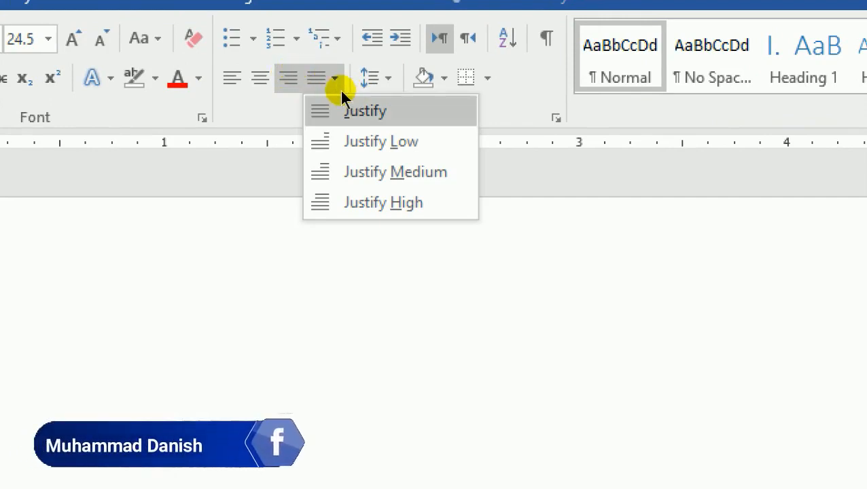
key(Down)
key(Down)
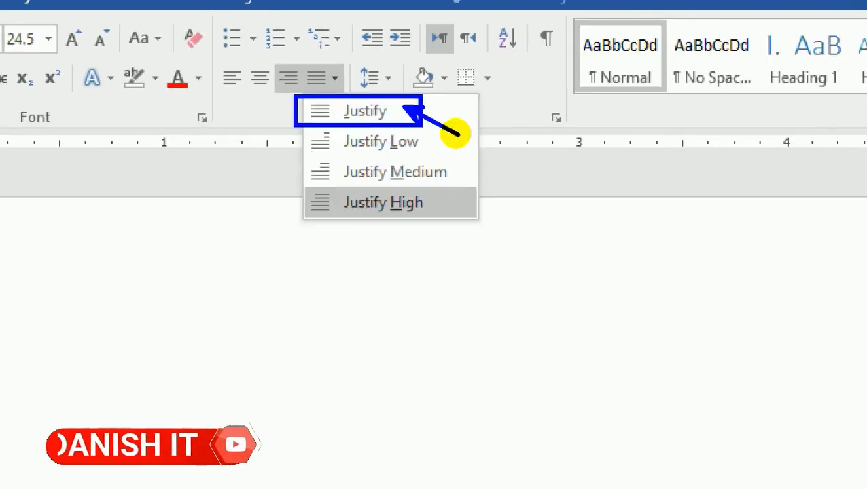
key(Escape)
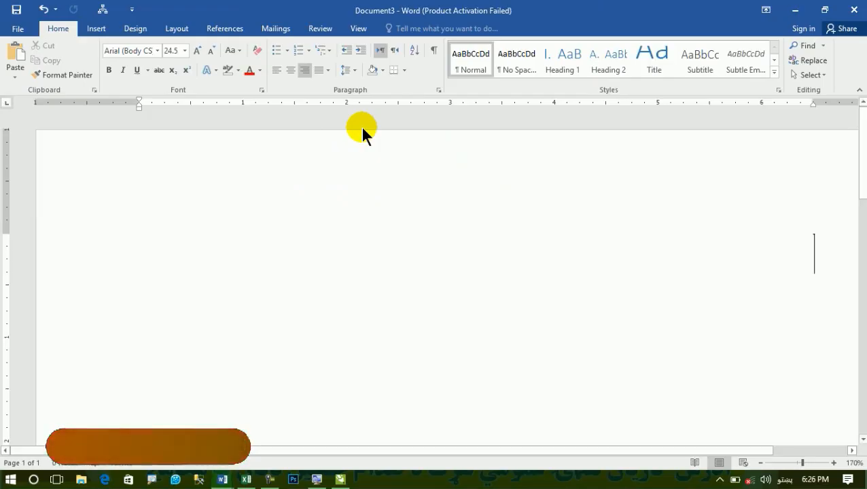
Step: Undo the right alignment and larger font size, and remove the stray Pashto letters typed as a test
key(ctrl+z)
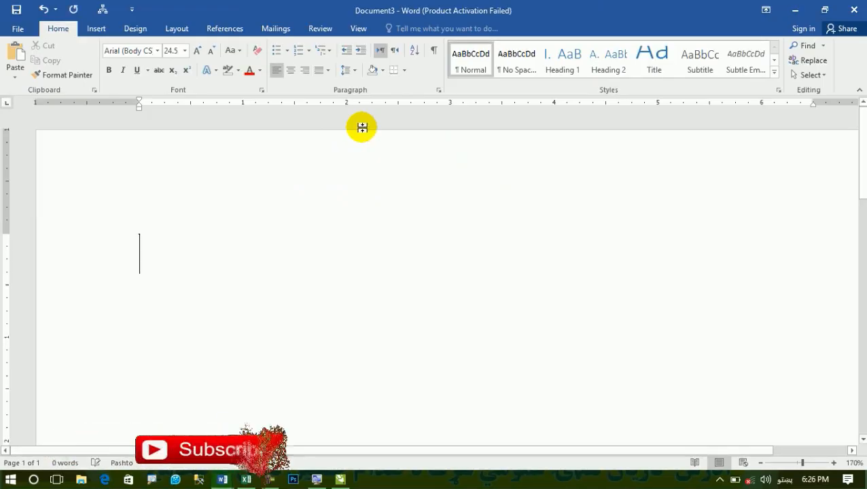
text(نشذعم)
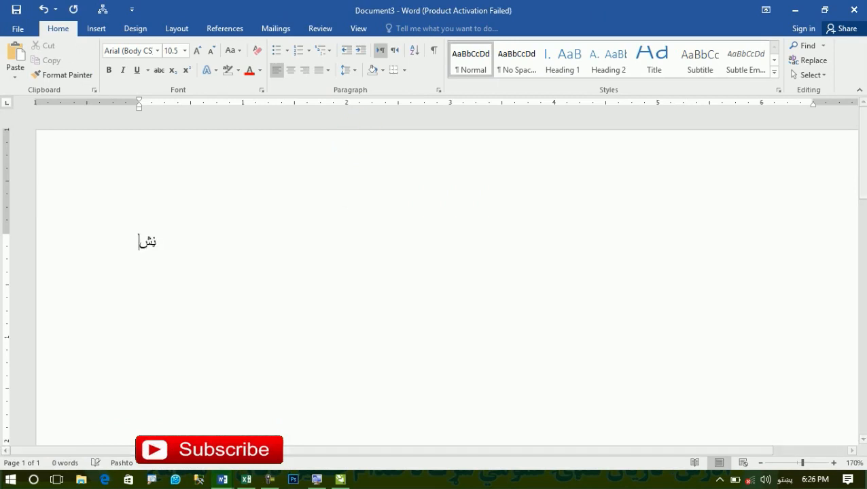
key(BackSpace)
key(BackSpace)
key(BackSpace)
key(BackSpace)
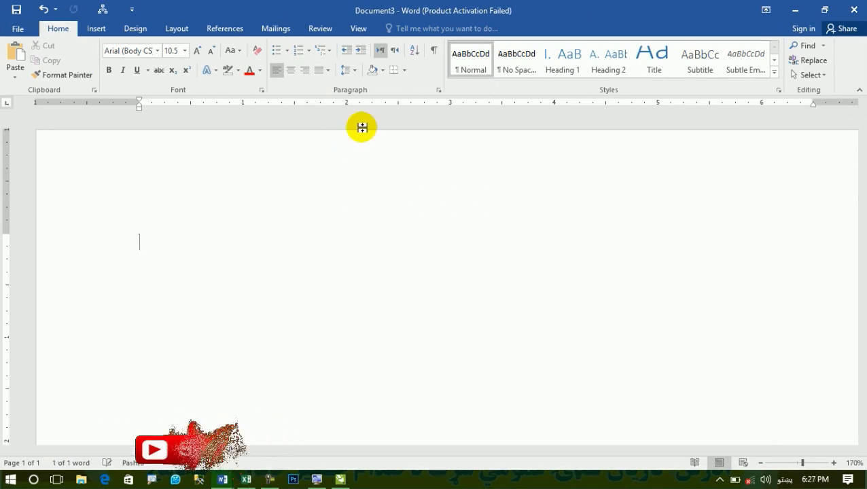
Step: Type "Kabul" in English as the first line and generate sample paragraphs below it with =rand()
key(alt+shift)
text(=rand)
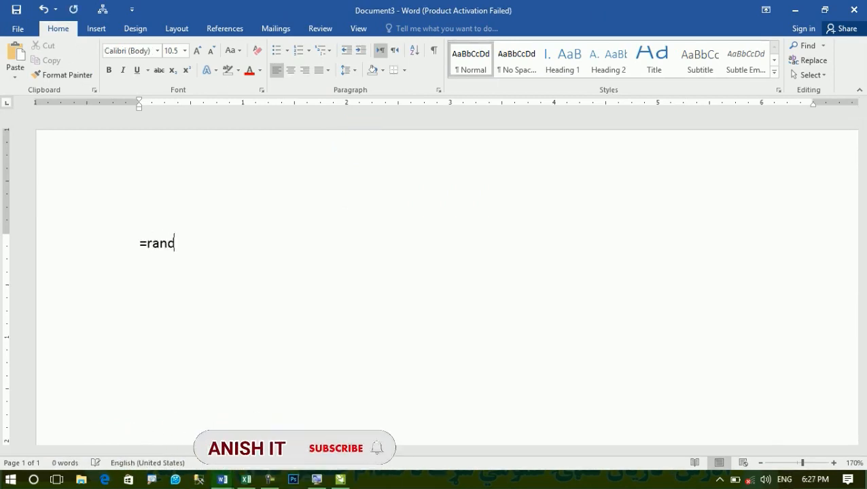
key(BackSpace)
key(BackSpace)
key(BackSpace)
key(BackSpace)
key(BackSpace)
text(Kabyul)
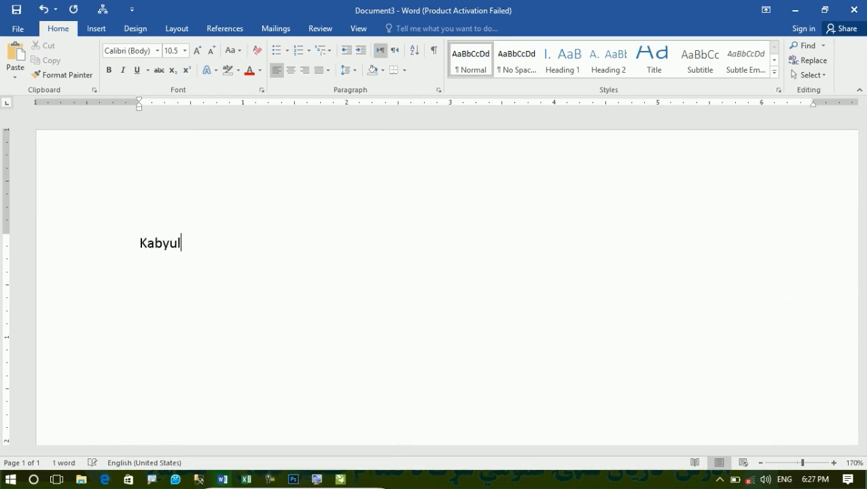
key(BackSpace)
key(BackSpace)
key(BackSpace)
text(ul)
key(Return)
text(=rand())
key(Return)
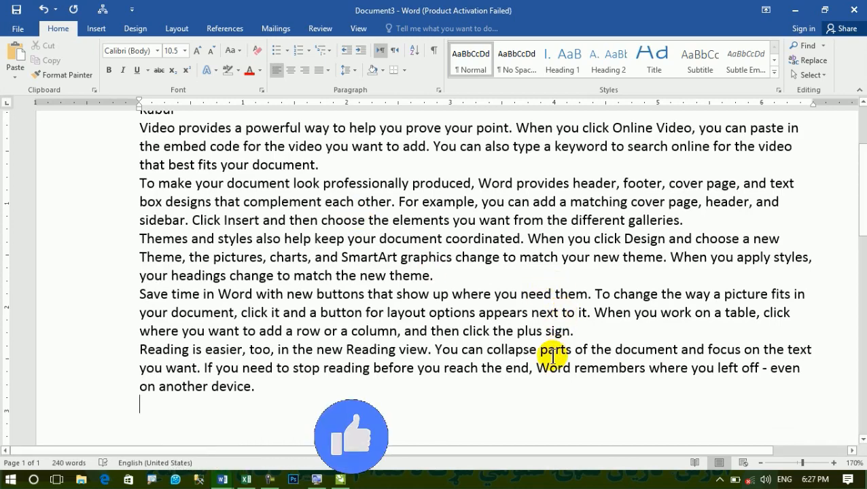
Step: Examine where the lines of the left-aligned sample paragraphs end along the right margin
scroll(479, 371, up, 3)
drag(466, 450, 643, 450)
scroll(654, 371, up, 1)
scroll(746, 156, up, 1)
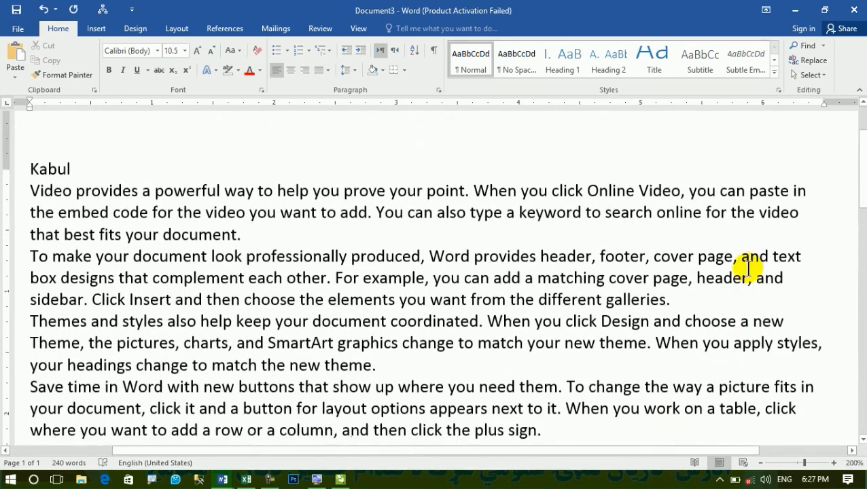
click(800, 224)
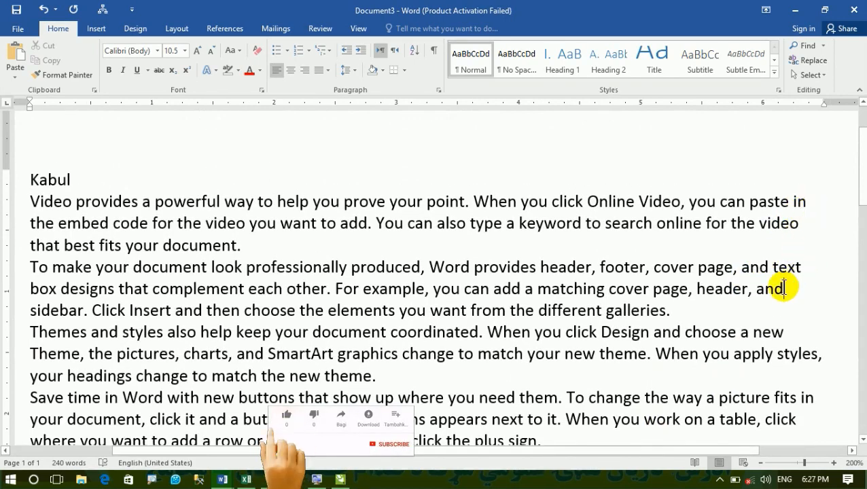
scroll(796, 294, down, 1)
click(789, 280)
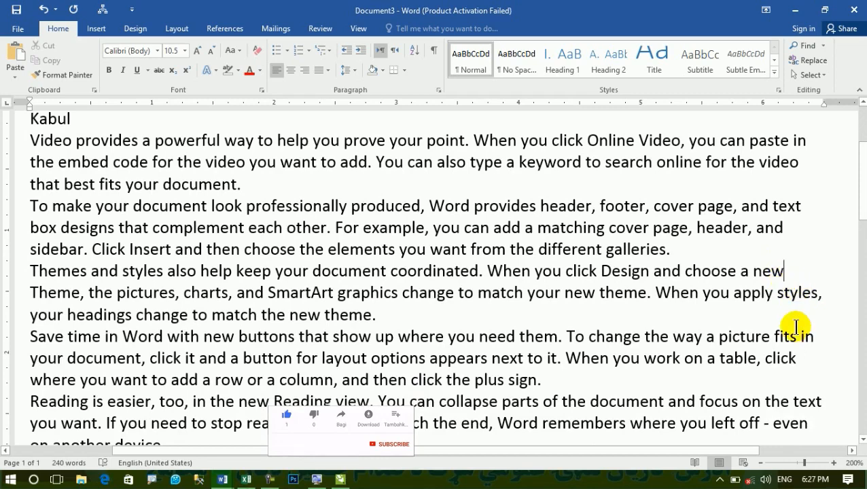
scroll(382, 239, down, 3)
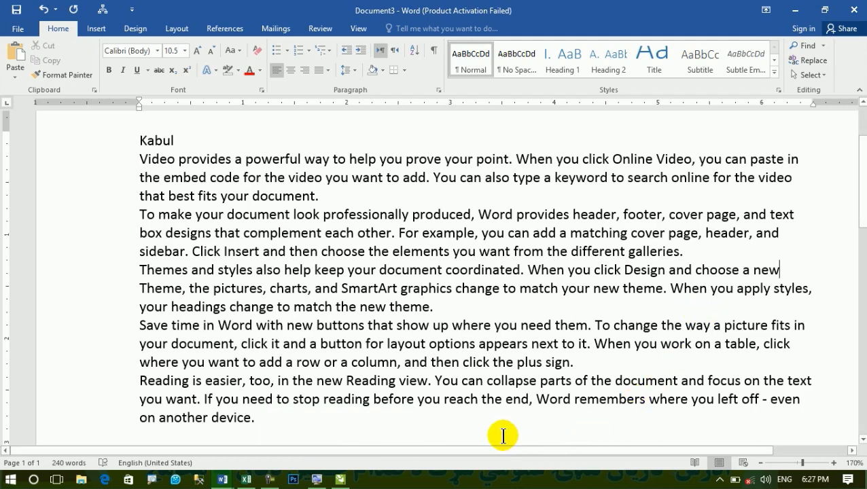
Step: Apply Justify alignment to all text in the document, and minimize the document's window
key(ctrl+a)
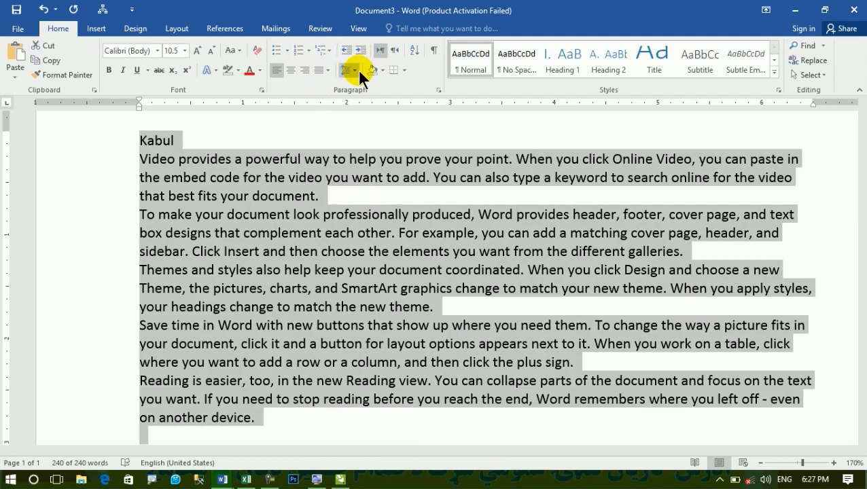
click(327, 70)
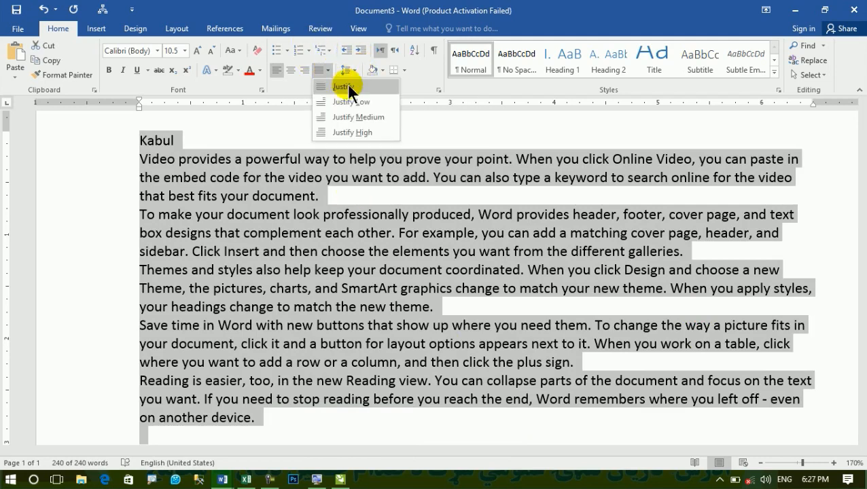
click(347, 87)
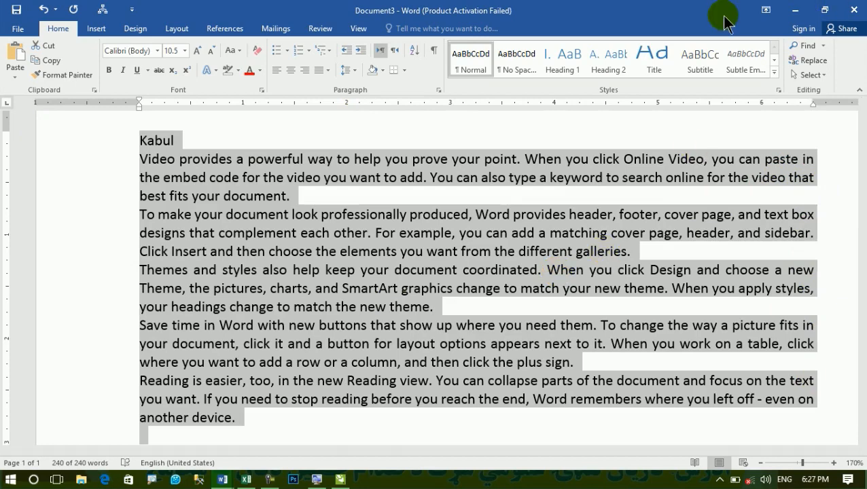
click(791, 11)
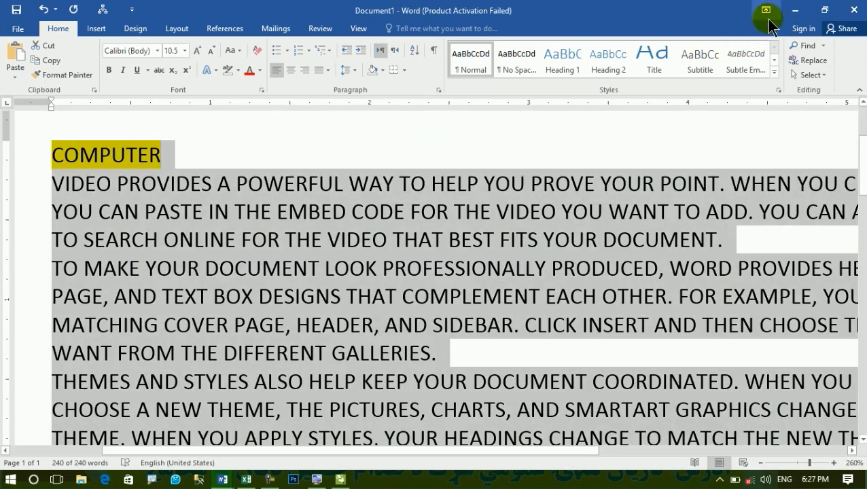